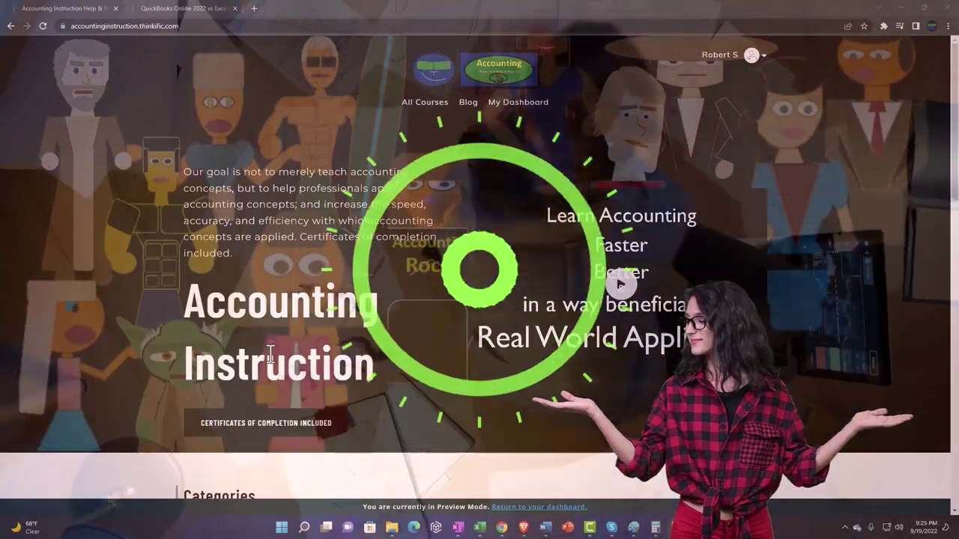
- Browse the course categories on the Accounting Instruction site and look through the QuickBooks Online 2022 course's lesson sections
scroll(132, 412, "down", 4)
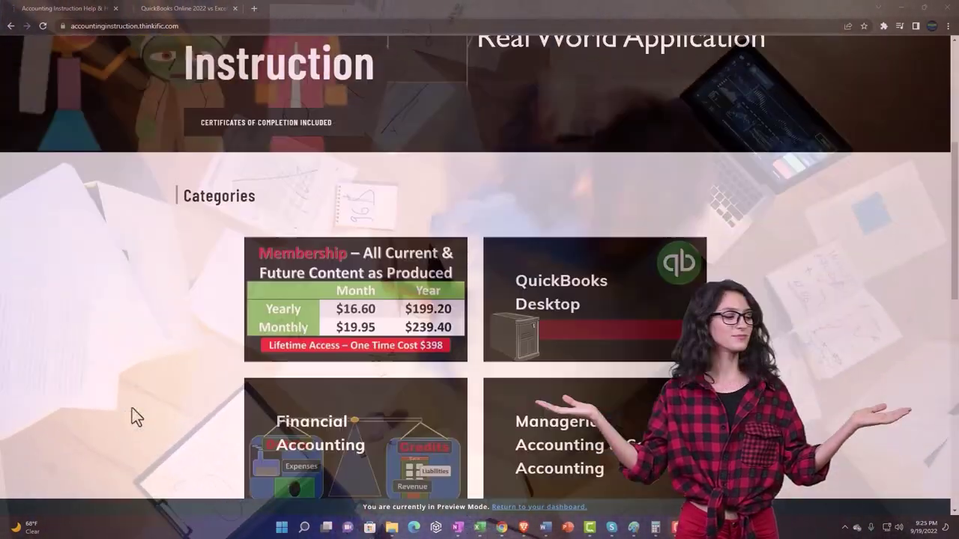
scroll(131, 410, "down", 3)
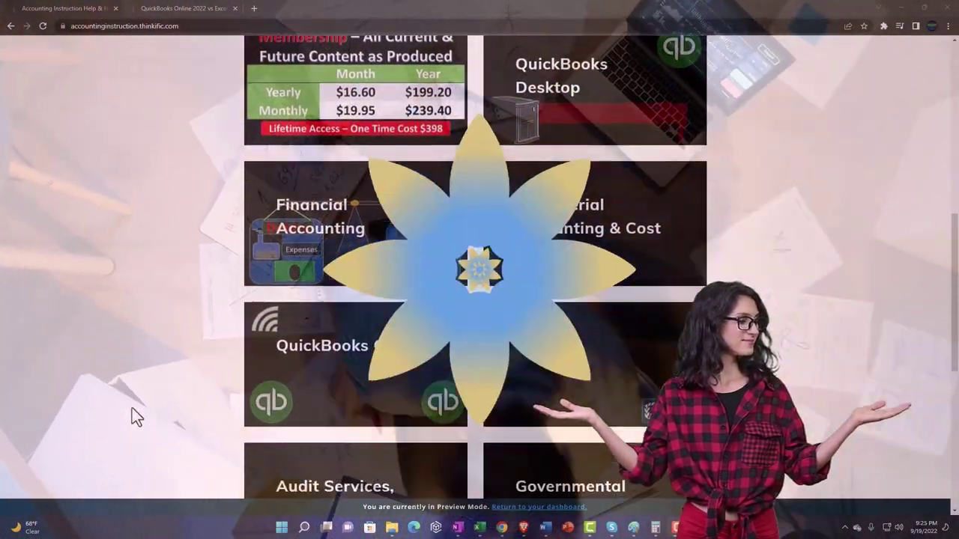
scroll(132, 411, "down", 5)
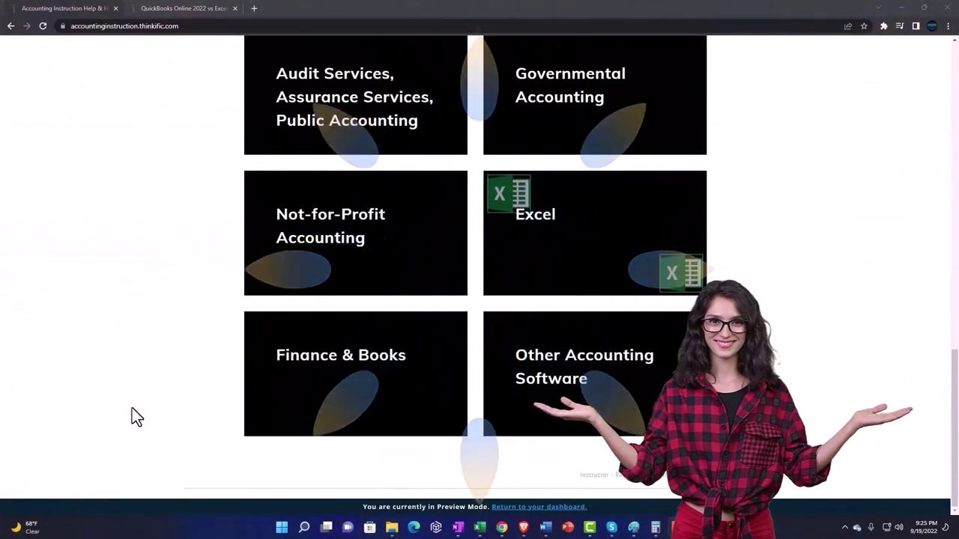
left_click(171, 7)
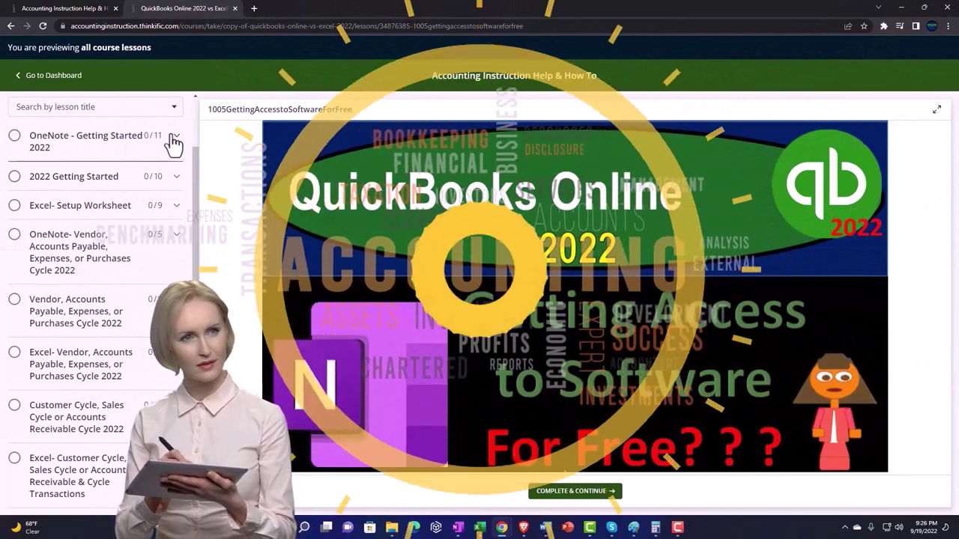
left_click(174, 141)
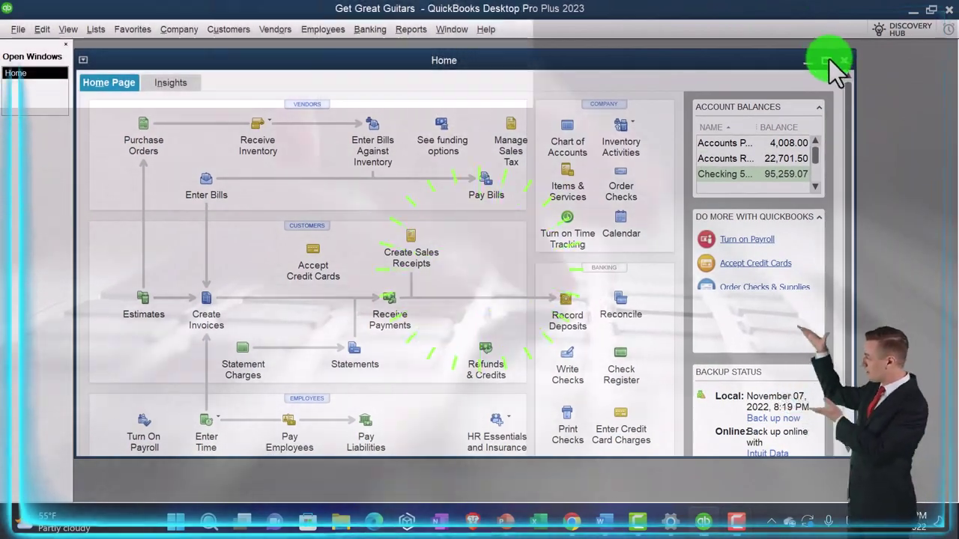
- Maximize the Home page window and check the view settings for the icon bar and the open window list
left_click(826, 60)
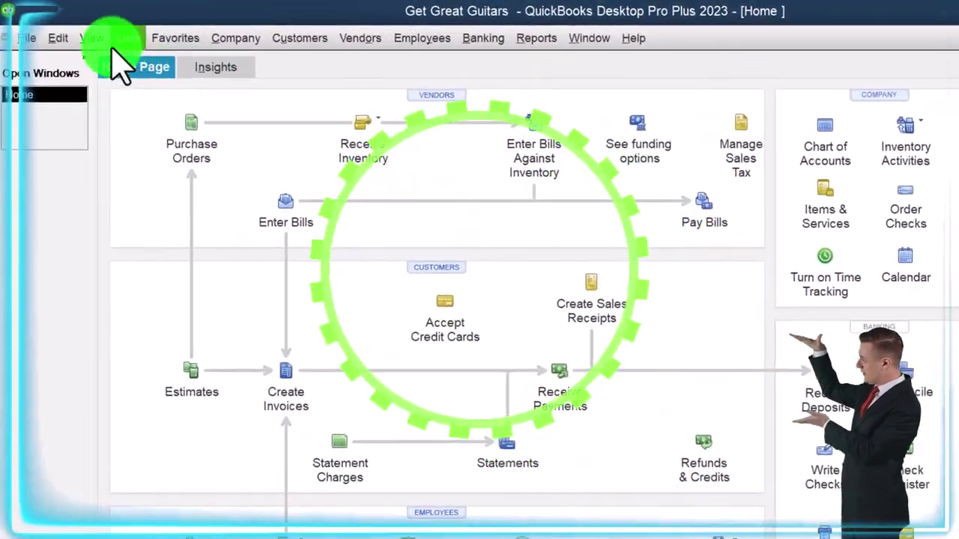
left_click(68, 30)
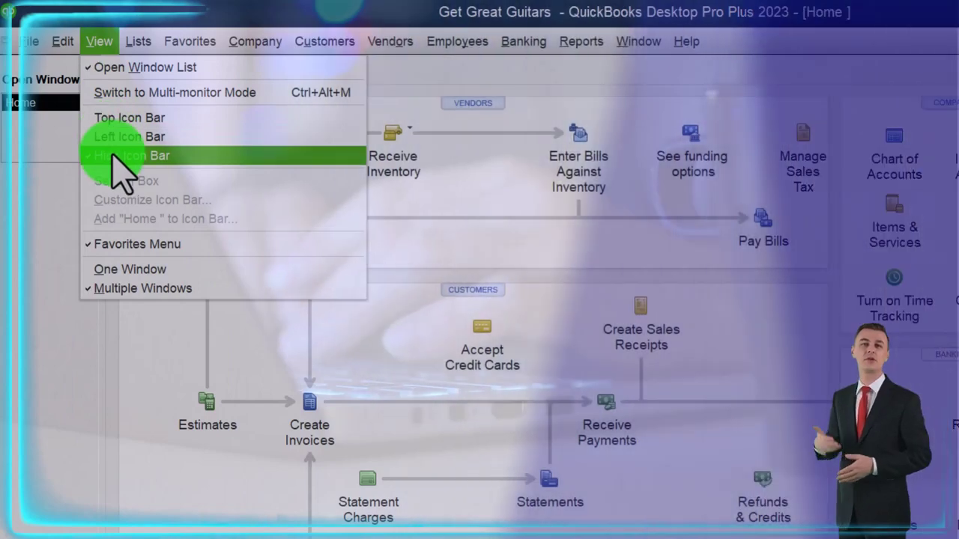
left_click(186, 157)
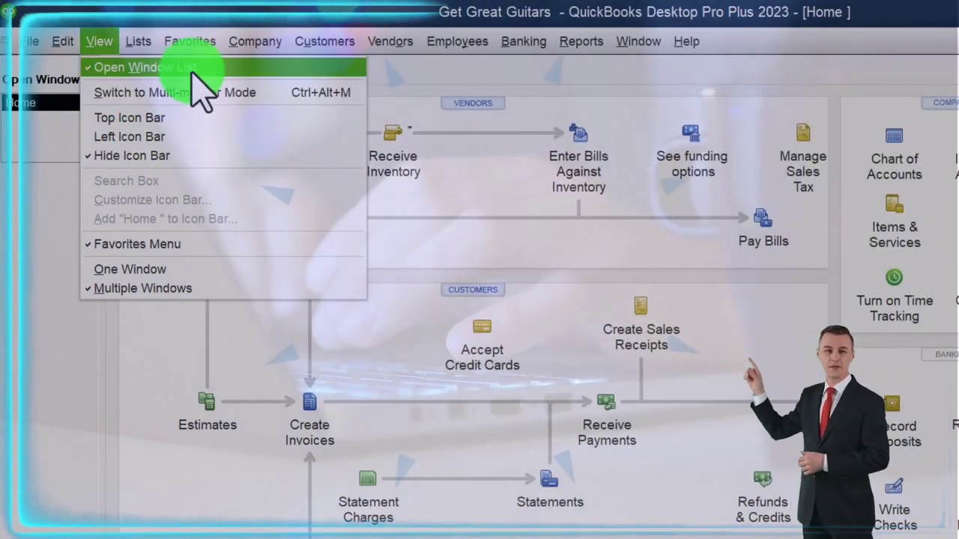
left_click(95, 200)
- Open the Profit & Loss Standard report from the company and financial reports
left_click(581, 41)
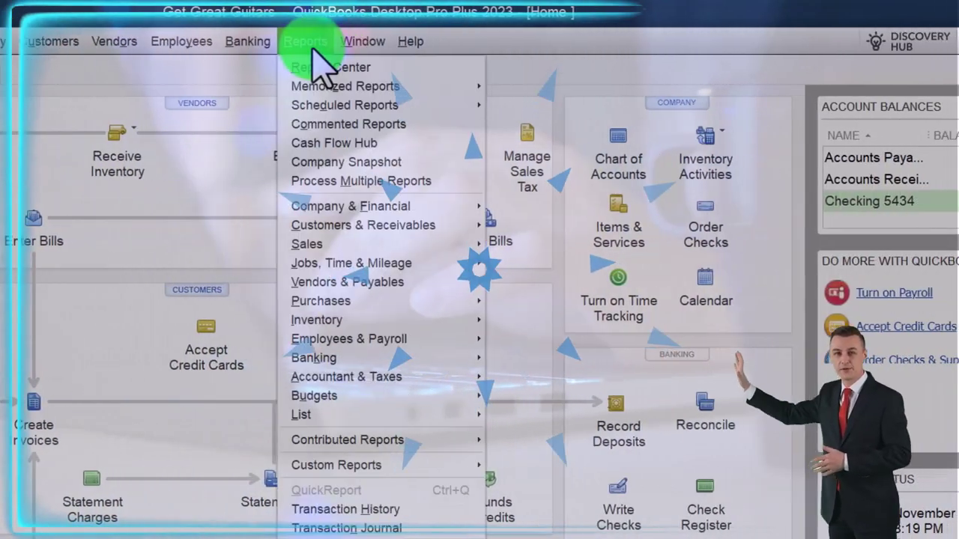
left_click(314, 160)
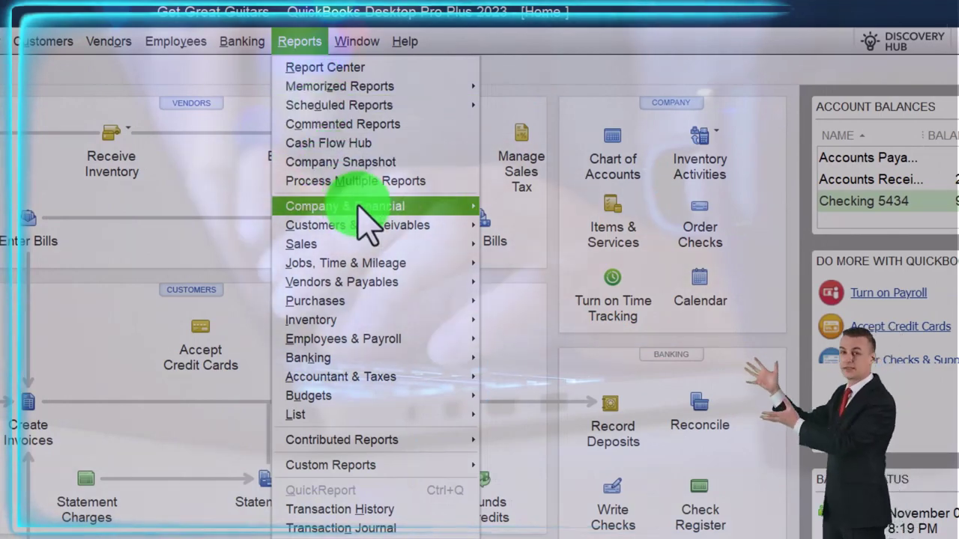
mouse_move(358, 204)
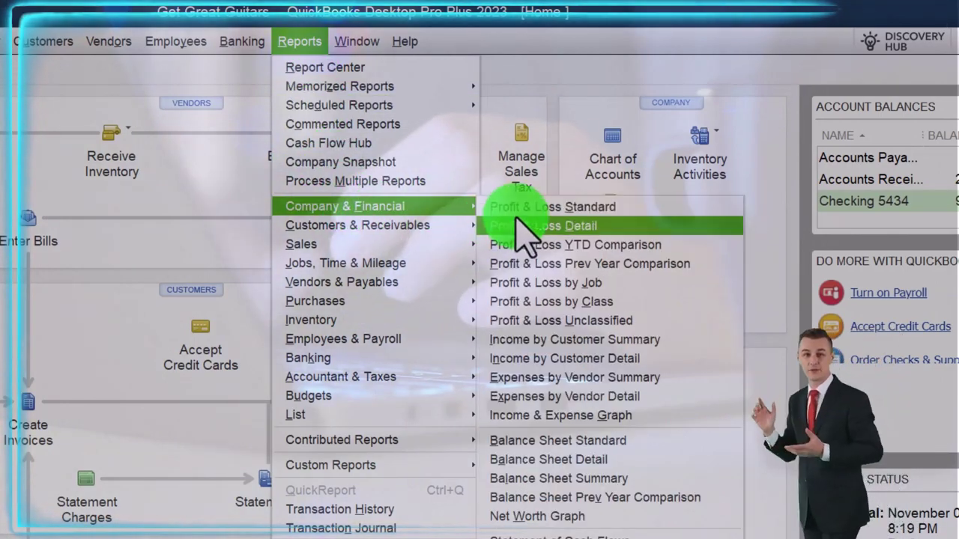
left_click(629, 210)
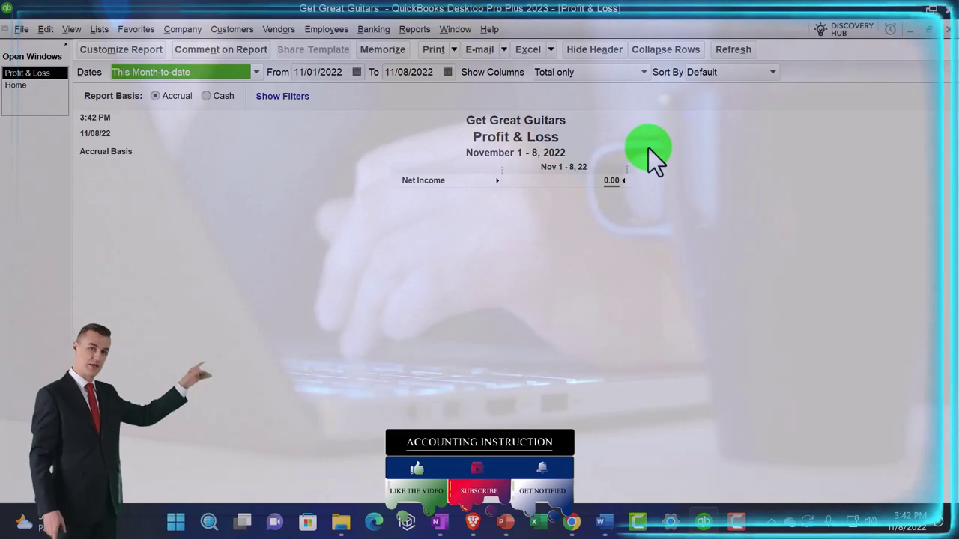
- Set the Profit & Loss date range from 01/01/2023 to 03/31/2023 and show its columns by month
key("Tab")
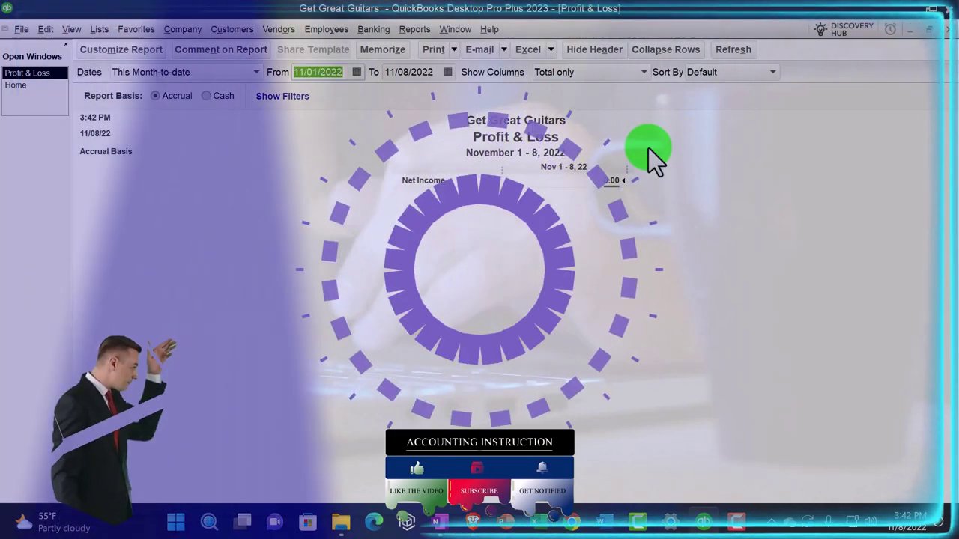
type("01")
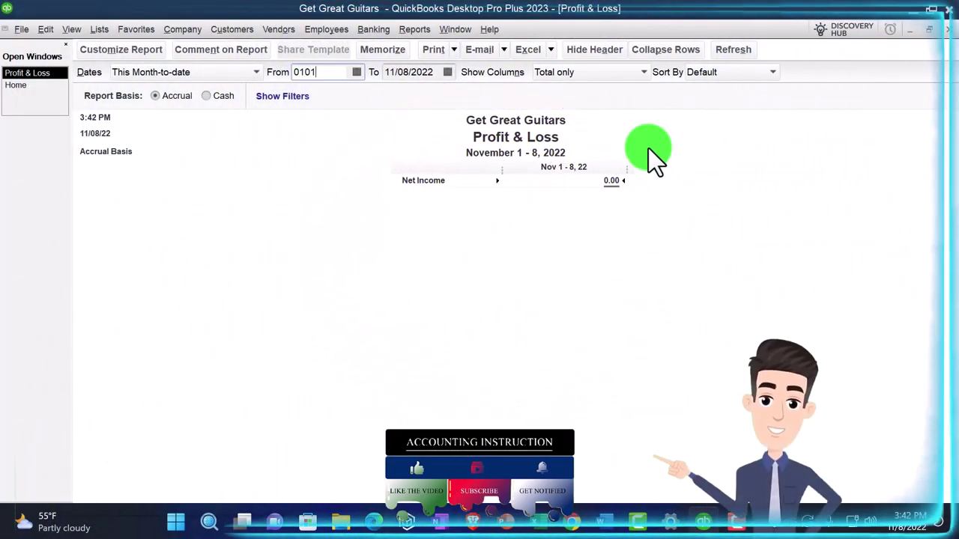
type("/01/2023")
key("Tab")
type("03/31/2023")
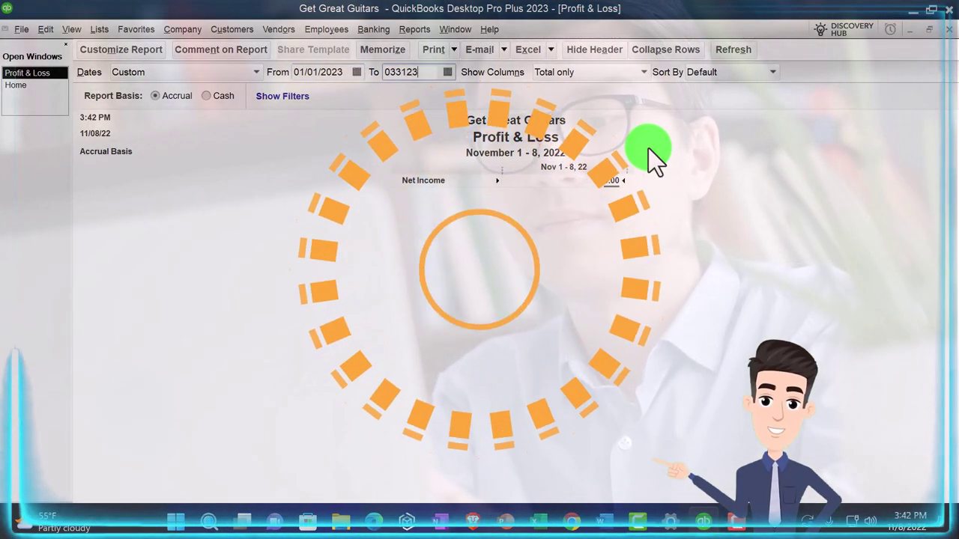
key("Tab")
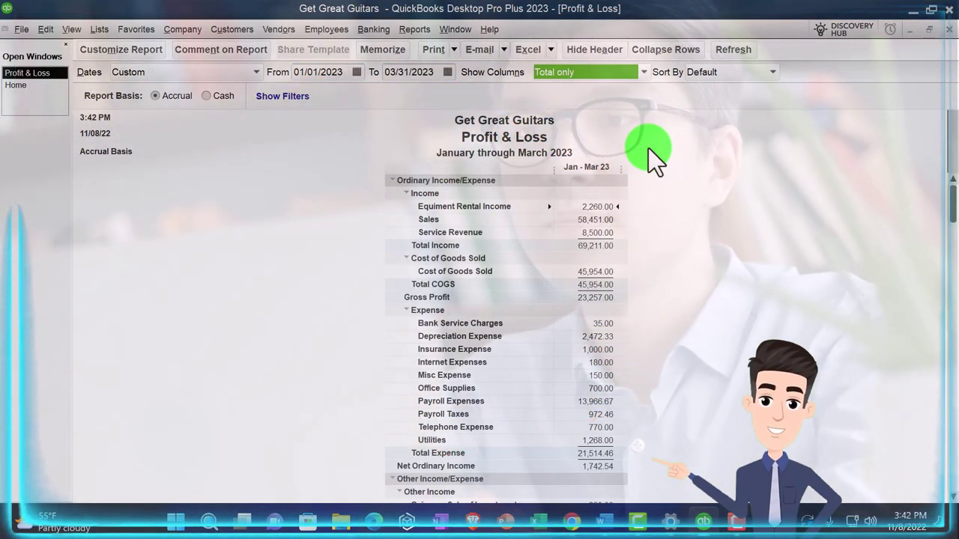
left_click(643, 71)
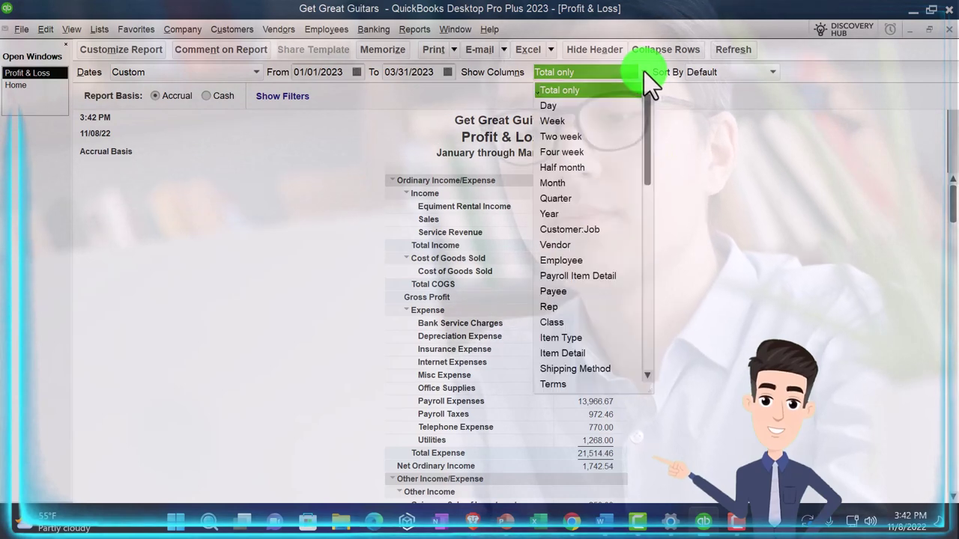
left_click(567, 184)
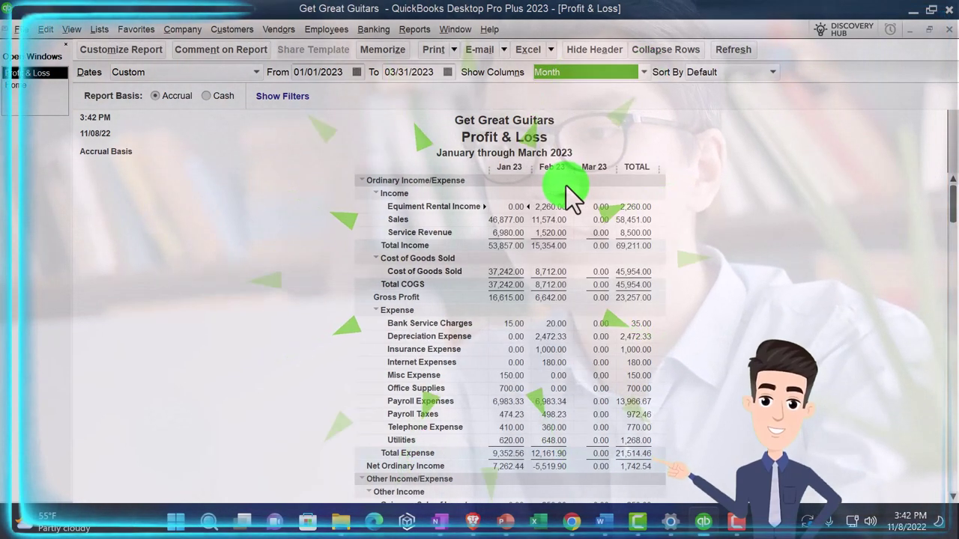
- Customize the Profit & Loss report's fonts, setting column labels to size 14 and applying the change to all related fonts
left_click(134, 56)
left_click(307, 36)
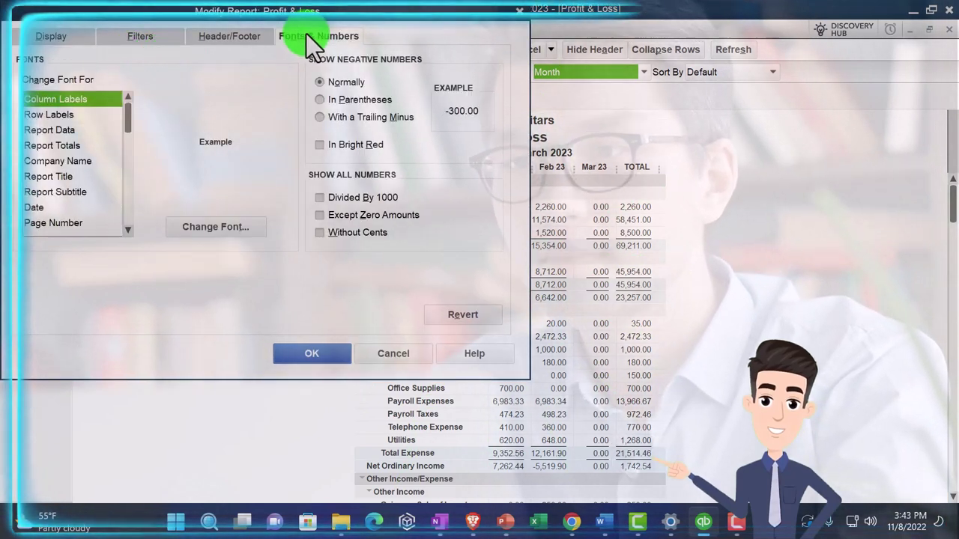
left_click(258, 221)
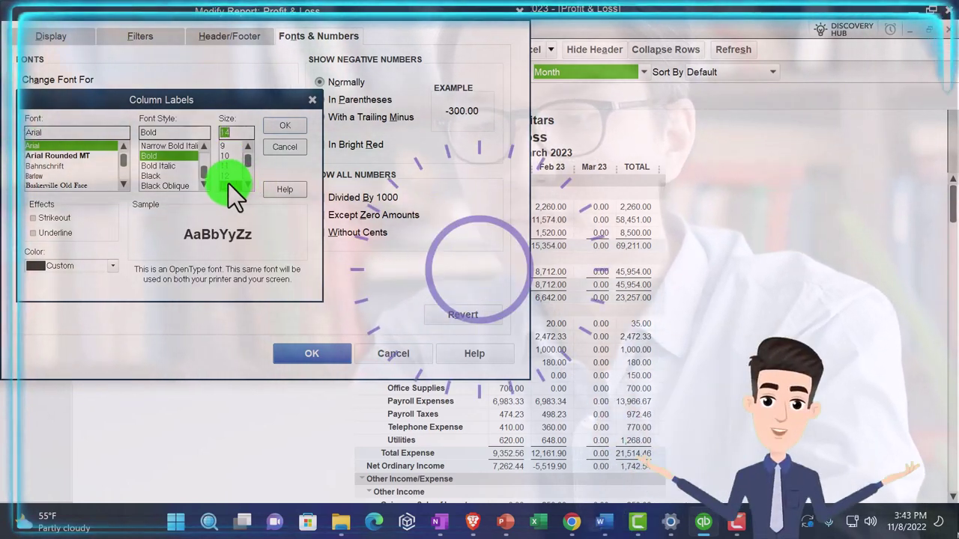
left_click(283, 125)
left_click(436, 166)
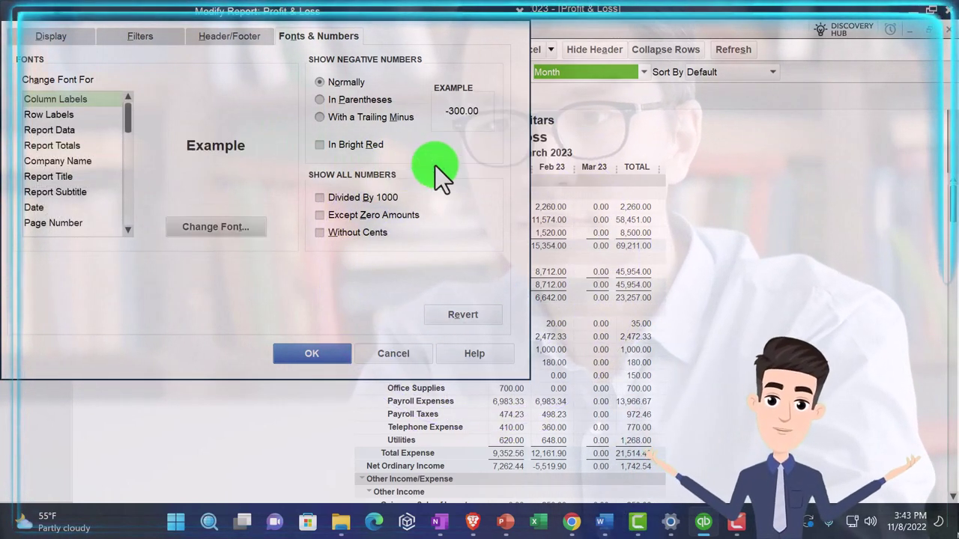
left_click(340, 350)
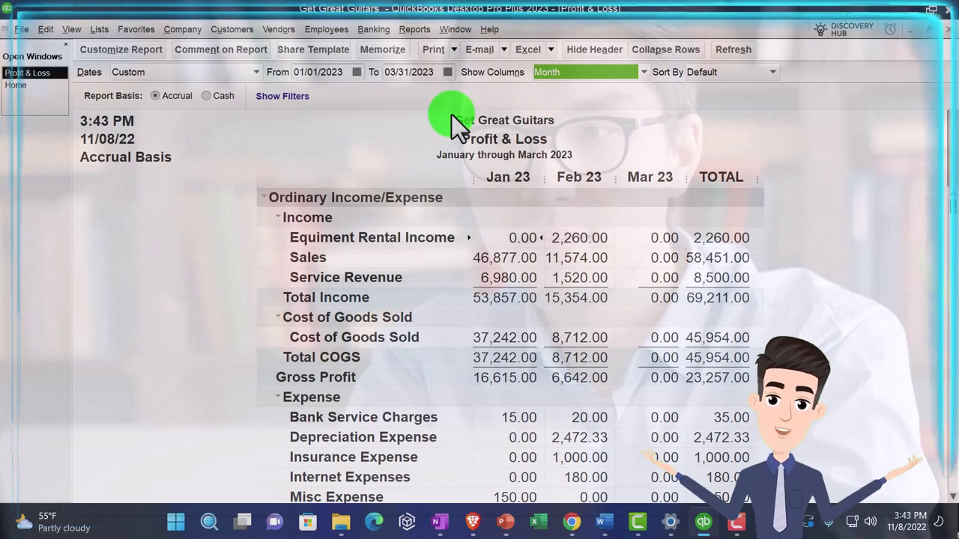
- Open the Balance Sheet Standard report from the company and financial reports
left_click(419, 30)
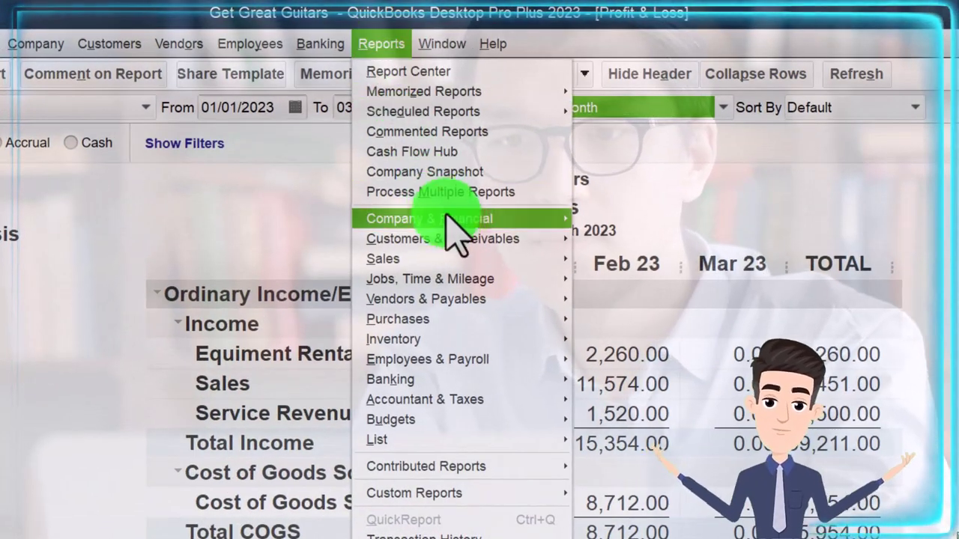
mouse_move(558, 218)
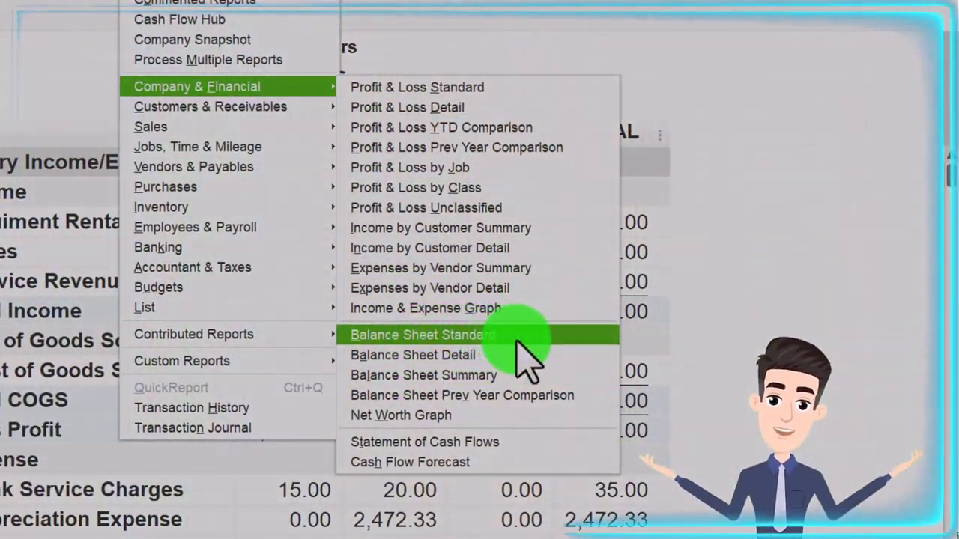
left_click(517, 336)
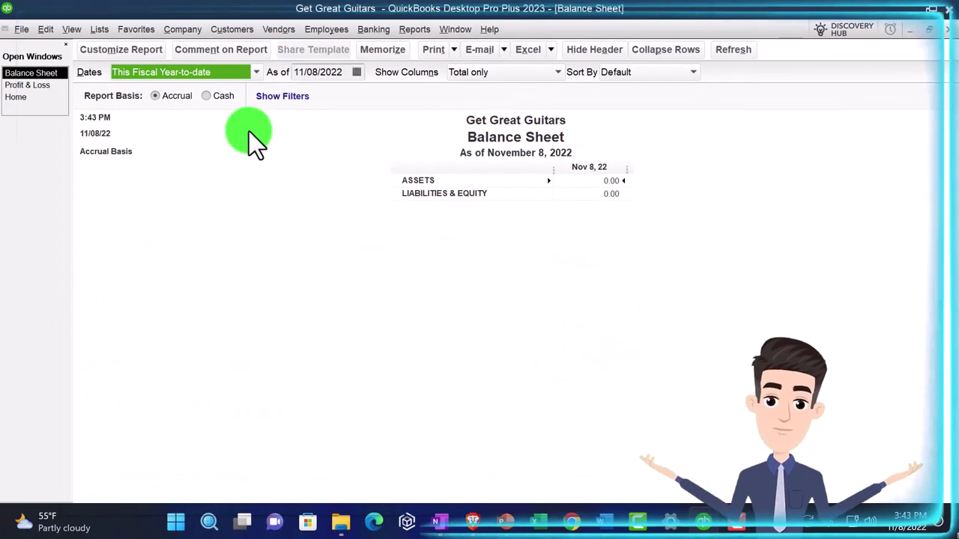
- Customize the Balance Sheet with a date range from 01/01/2023 to 03/31/2023 and columns displayed by month
left_click(124, 51)
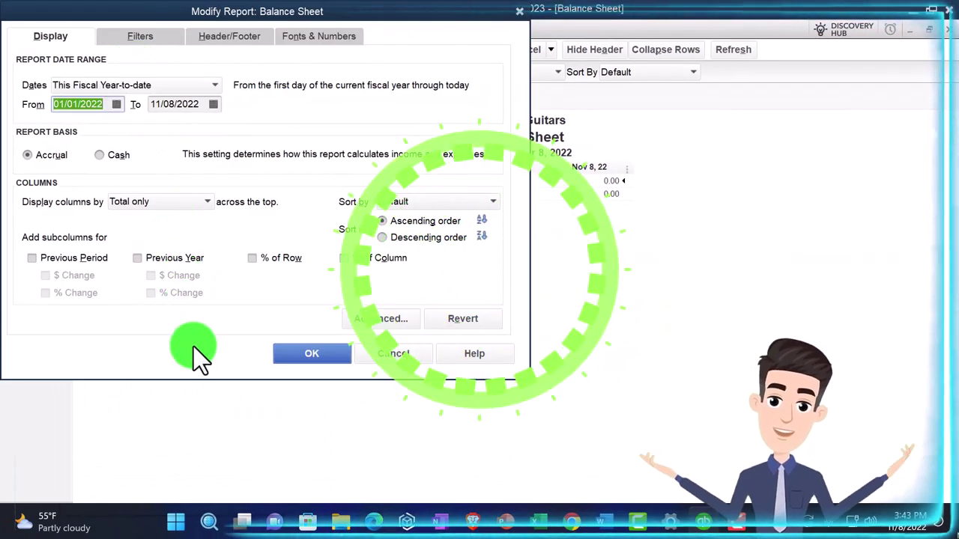
type("01/01/2023")
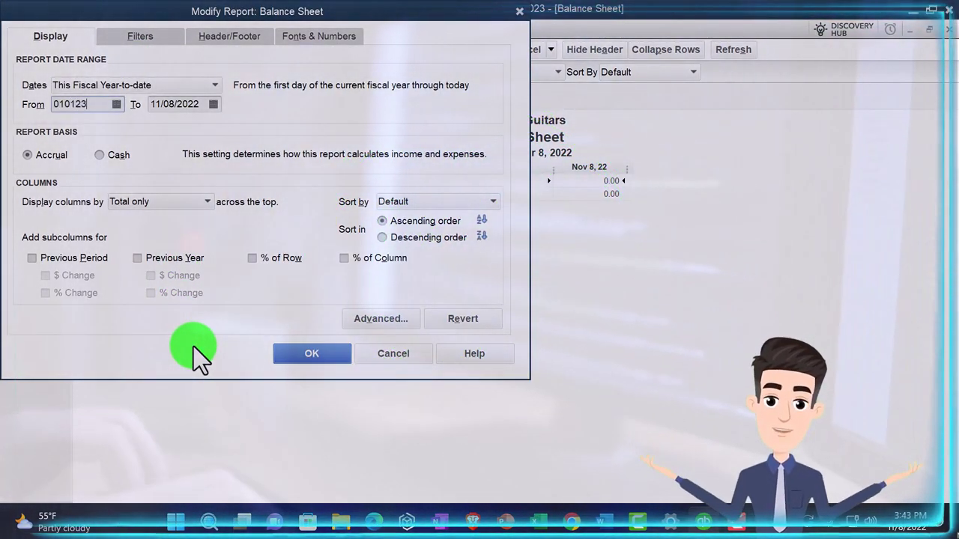
key("Tab")
type("03")
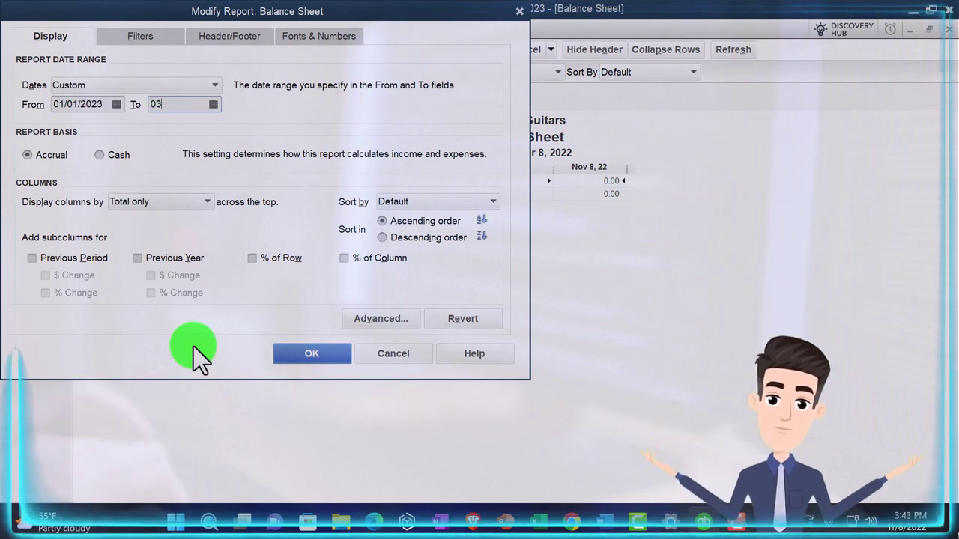
type("/31/2023")
key("Tab")
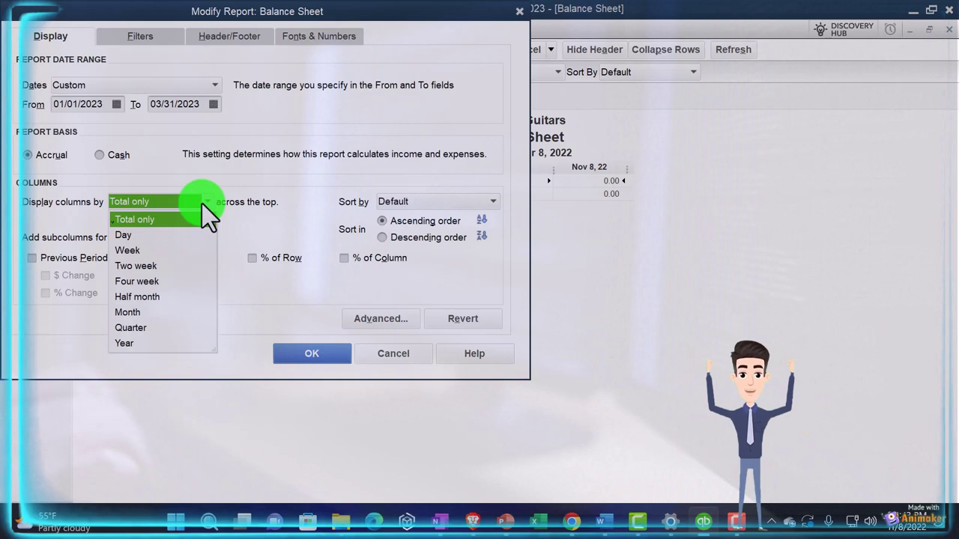
left_click(129, 313)
- Set the Balance Sheet's column label font to size 14, change all related fonts, and apply the report customization
left_click(318, 41)
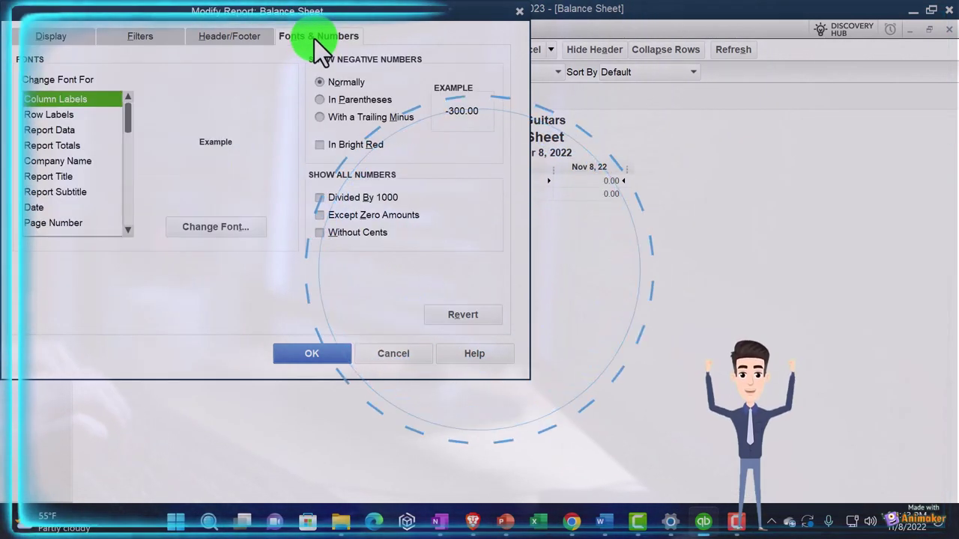
left_click(245, 229)
left_click(247, 184)
left_click(232, 186)
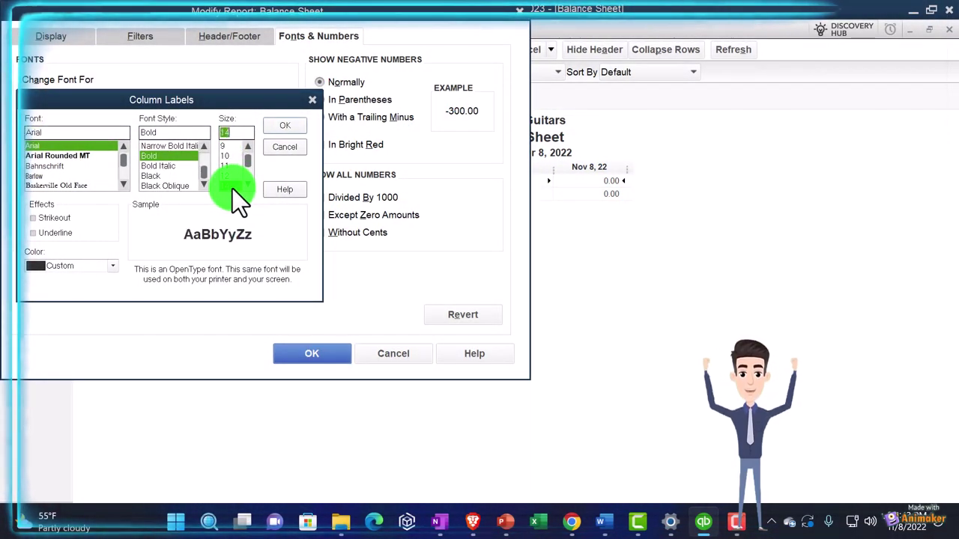
left_click(287, 128)
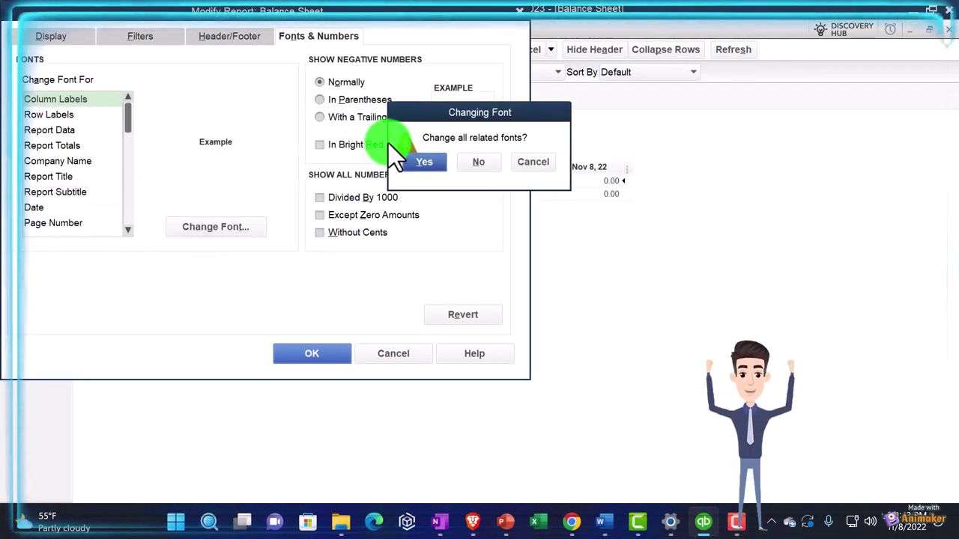
left_click(433, 159)
left_click(326, 356)
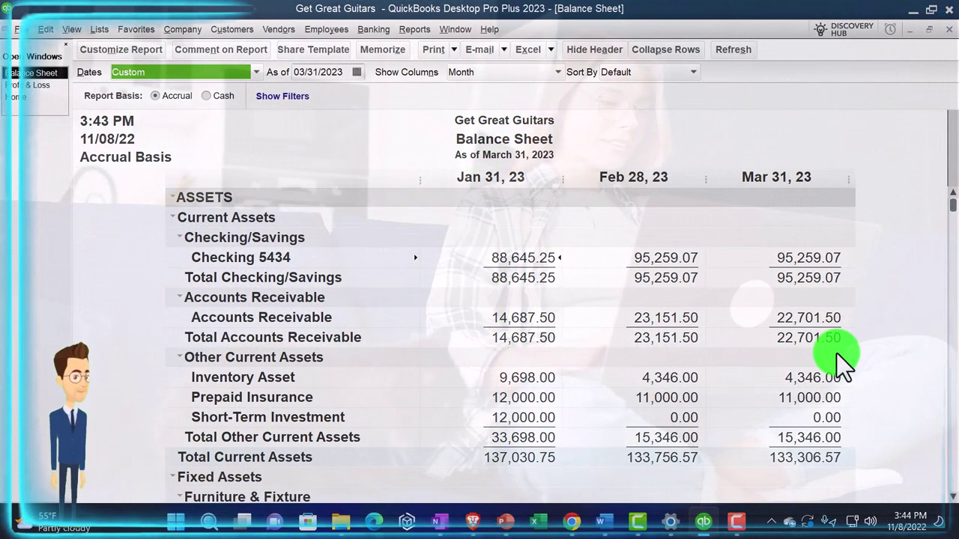
- Review the monthly Balance Sheet from assets through liabilities and equity, comparing the January, February and March columns
scroll(837, 354, "down", 2)
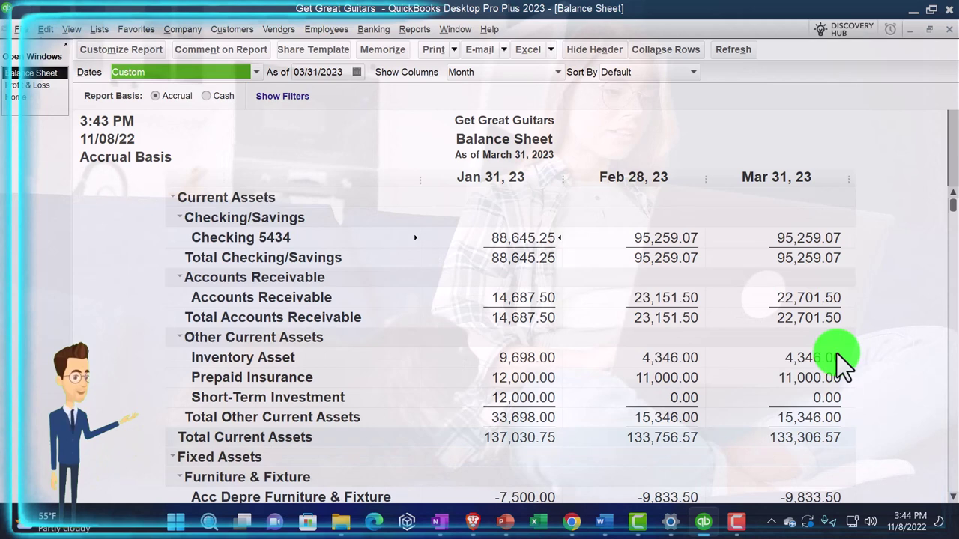
scroll(837, 354, "down", 5)
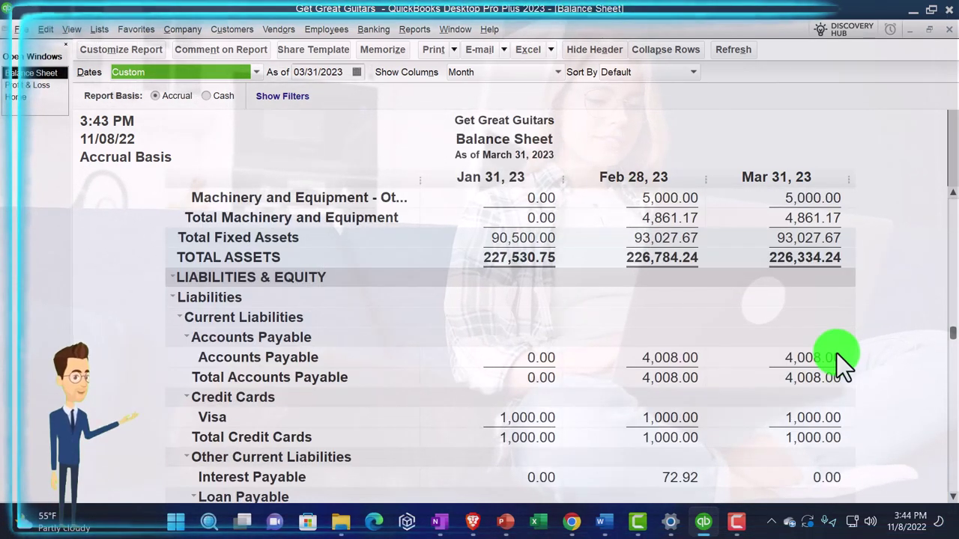
scroll(837, 355, "down", 3)
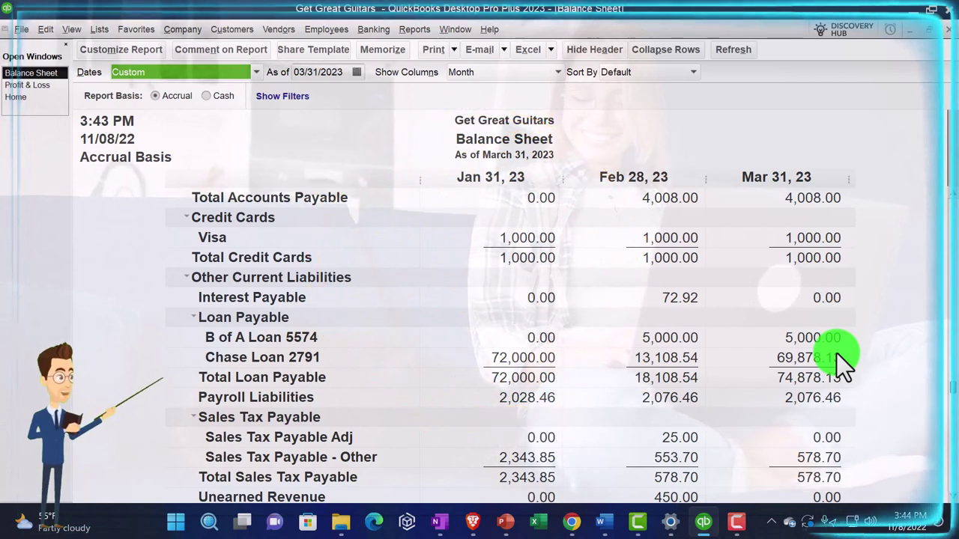
scroll(837, 353, "down", 2)
scroll(837, 354, "down", 3)
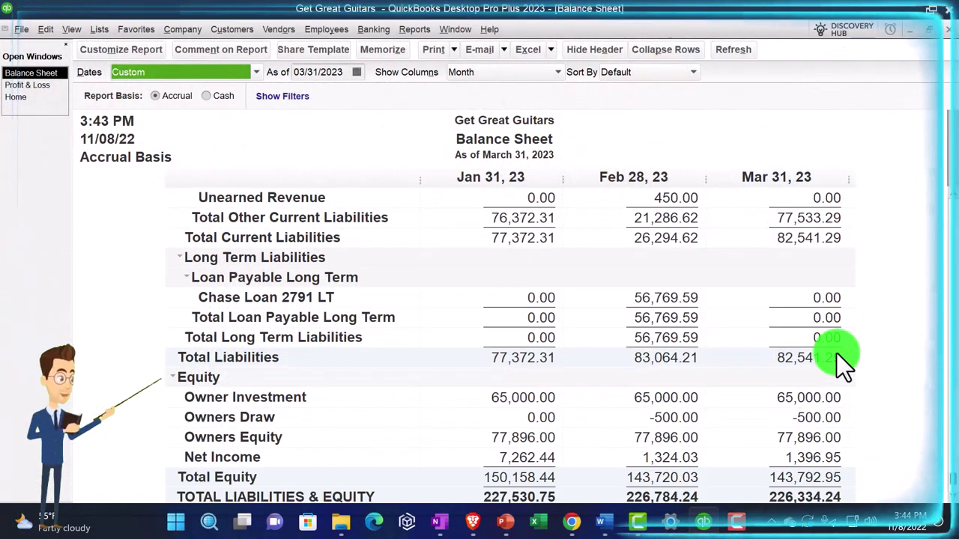
scroll(837, 354, "up", 6)
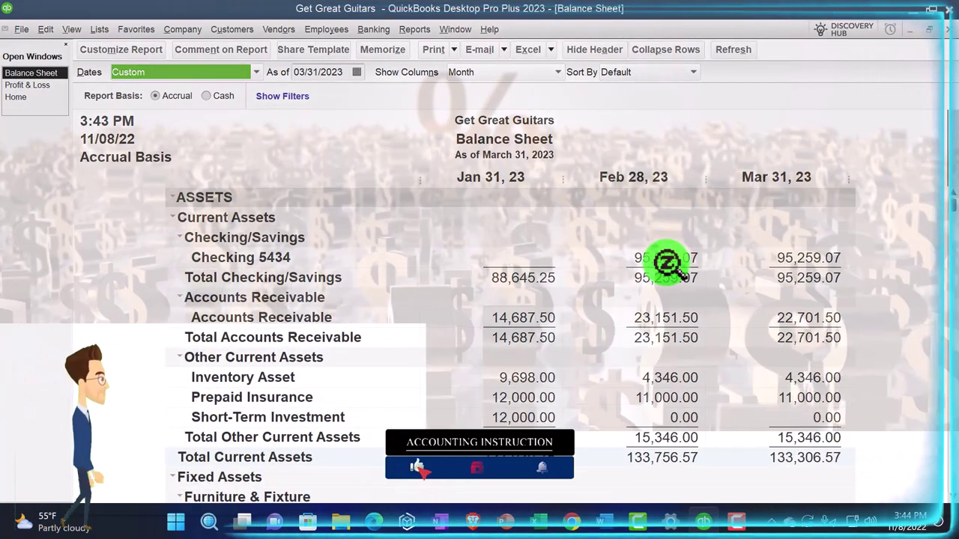
scroll(708, 306, "down", 1)
scroll(708, 307, "down", 1)
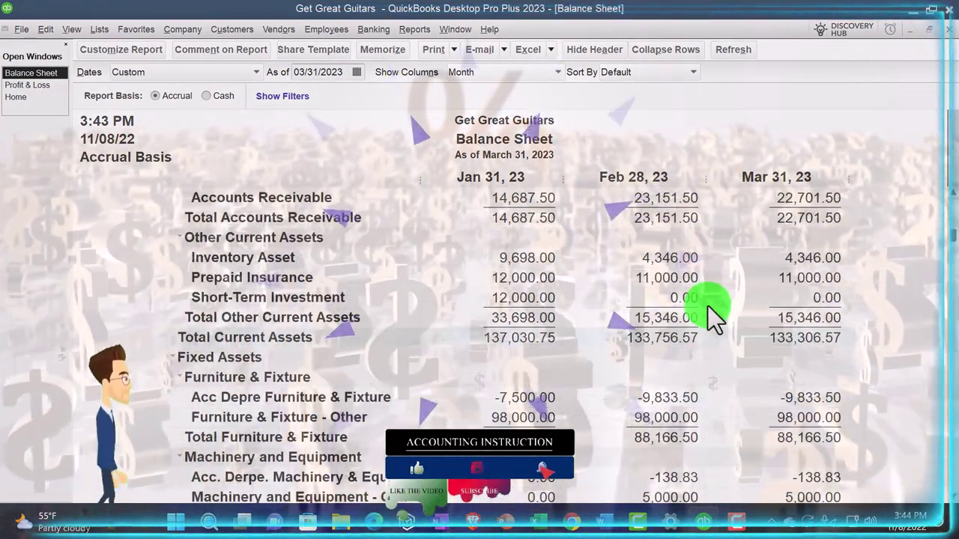
scroll(708, 307, "down", 1)
scroll(708, 306, "down", 6)
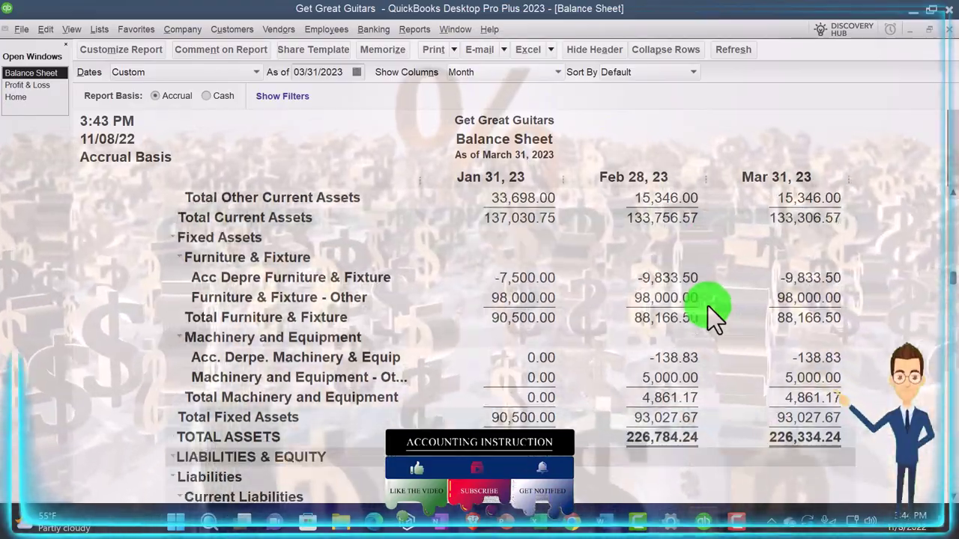
scroll(708, 306, "down", 5)
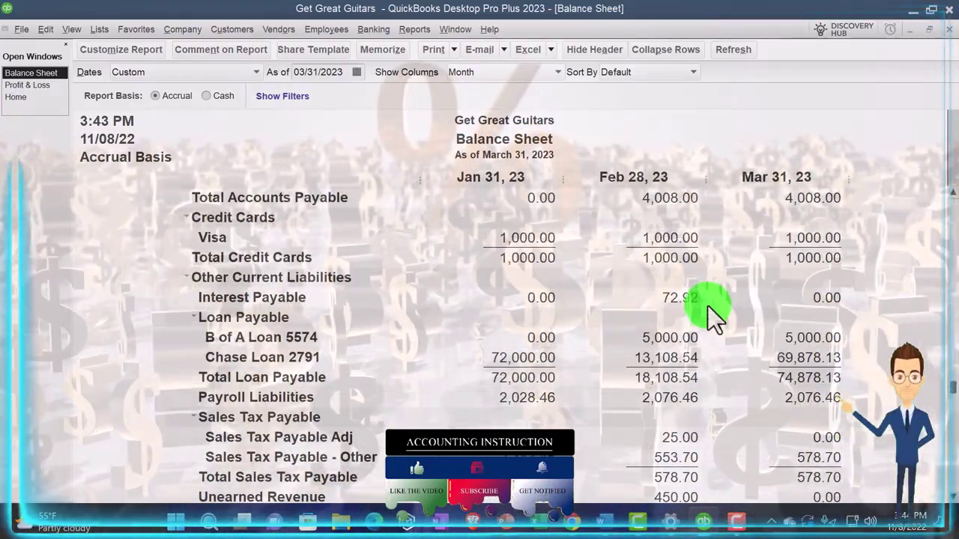
scroll(708, 306, "down", 1)
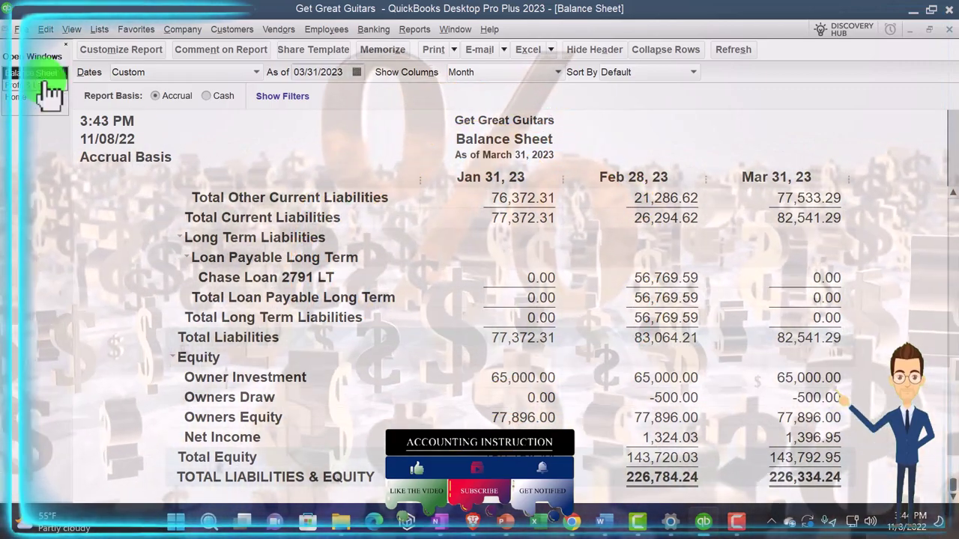
- Switch to the open Profit & Loss report and review its monthly income, expenses and net income
left_click(30, 84)
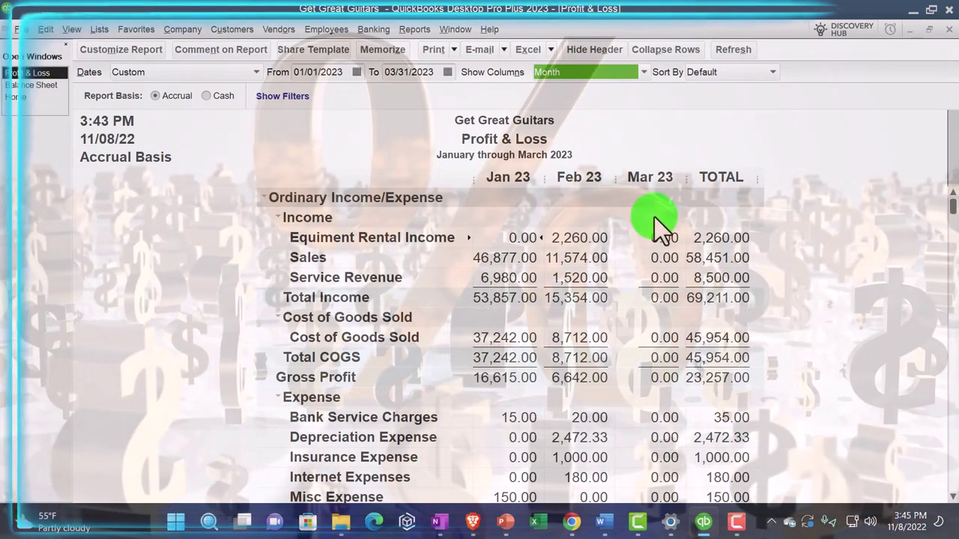
scroll(655, 221, "down", 3)
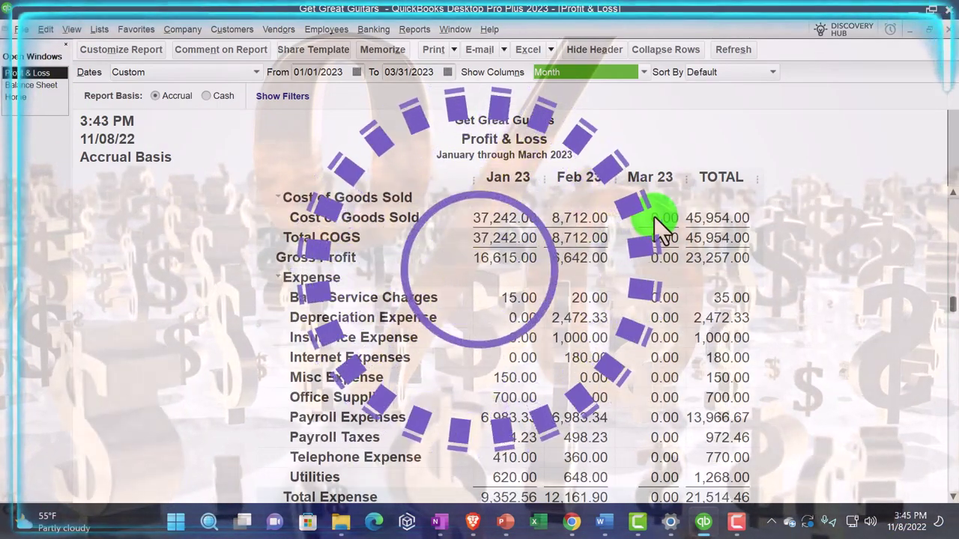
scroll(655, 221, "down", 3)
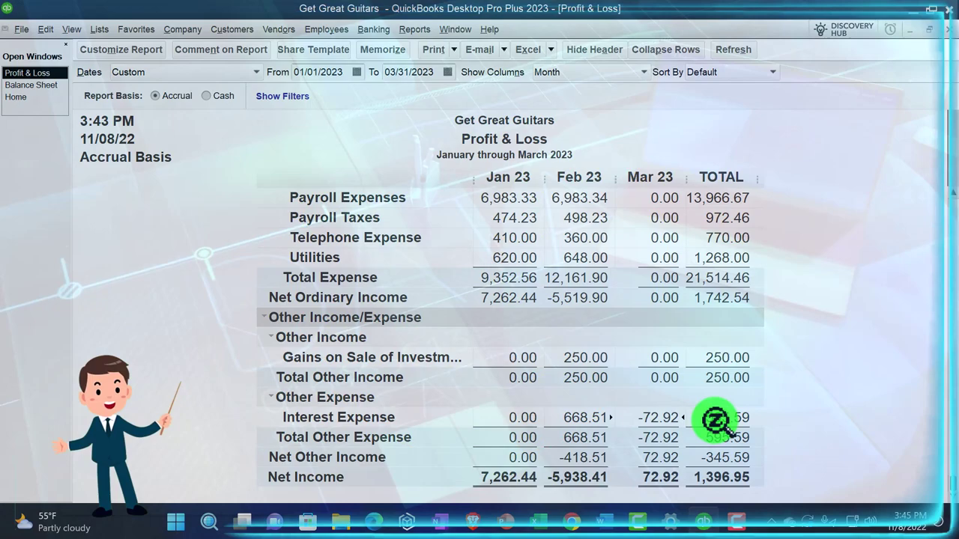
scroll(717, 423, "up", 6)
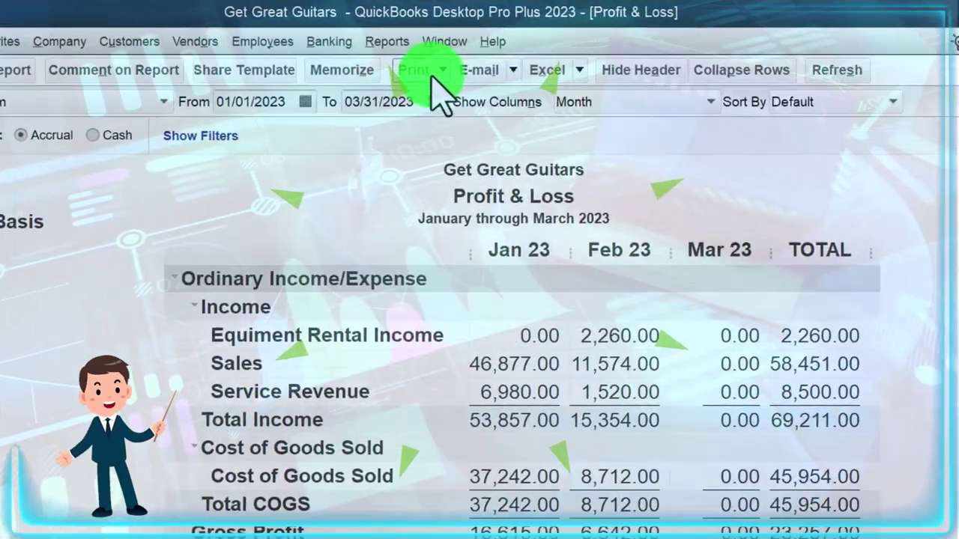
- Open the Trial Balance report from the accountant and taxes reports
left_click(410, 31)
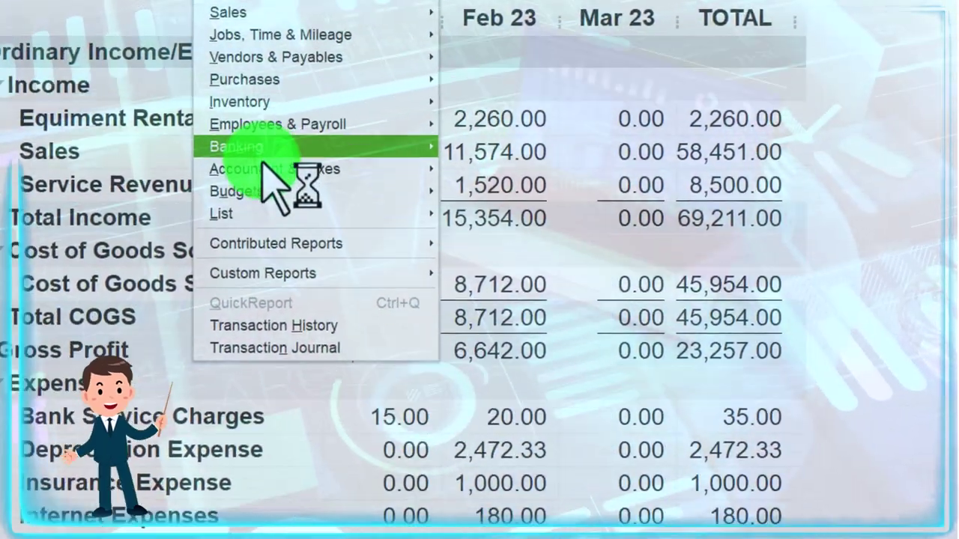
mouse_move(265, 169)
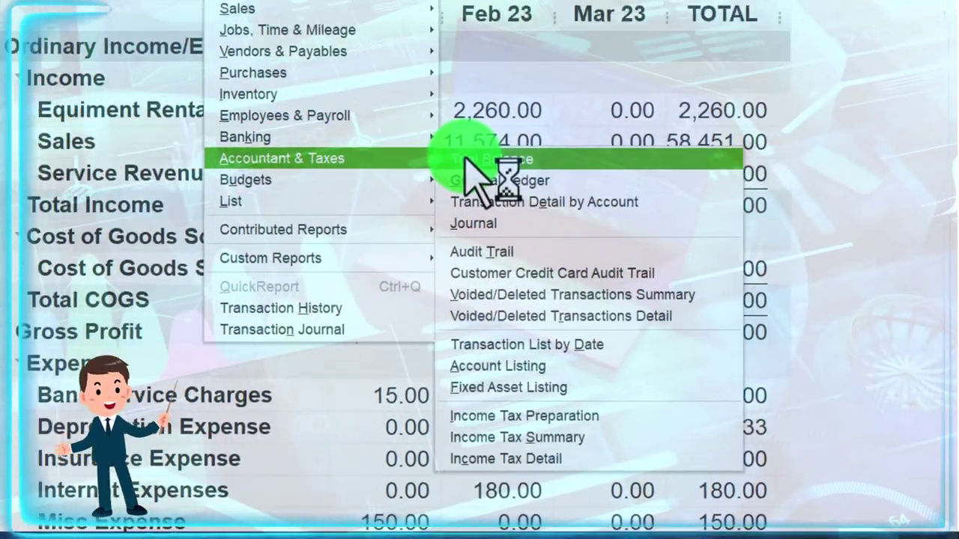
left_click(457, 146)
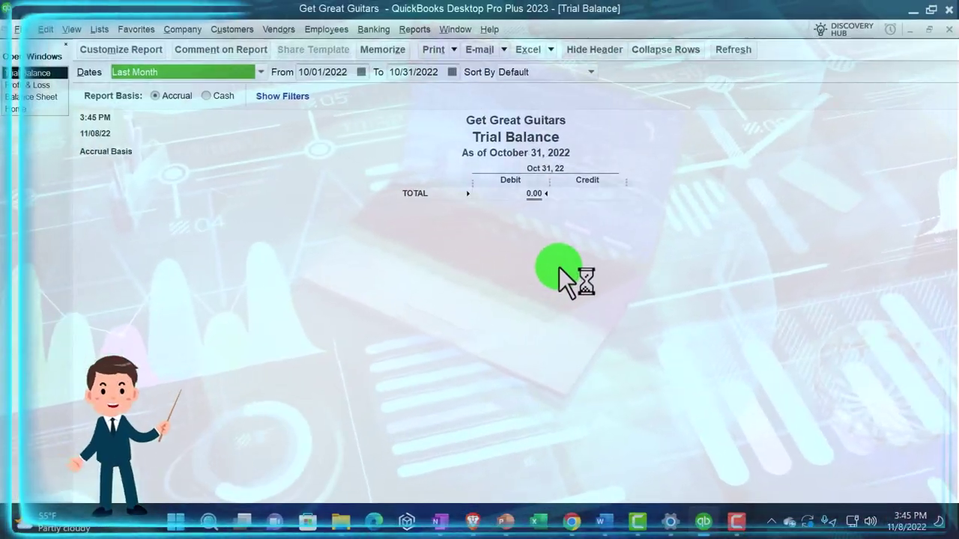
- Set the Trial Balance's date range from 01/01/2023 to 02/28/2023
key("Tab")
type("0")
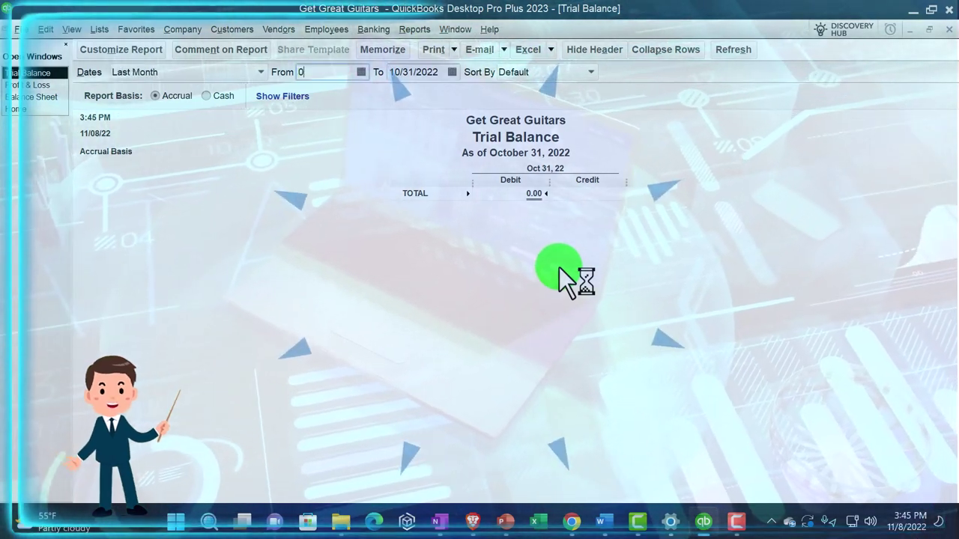
type("1/01/2023")
key("Tab")
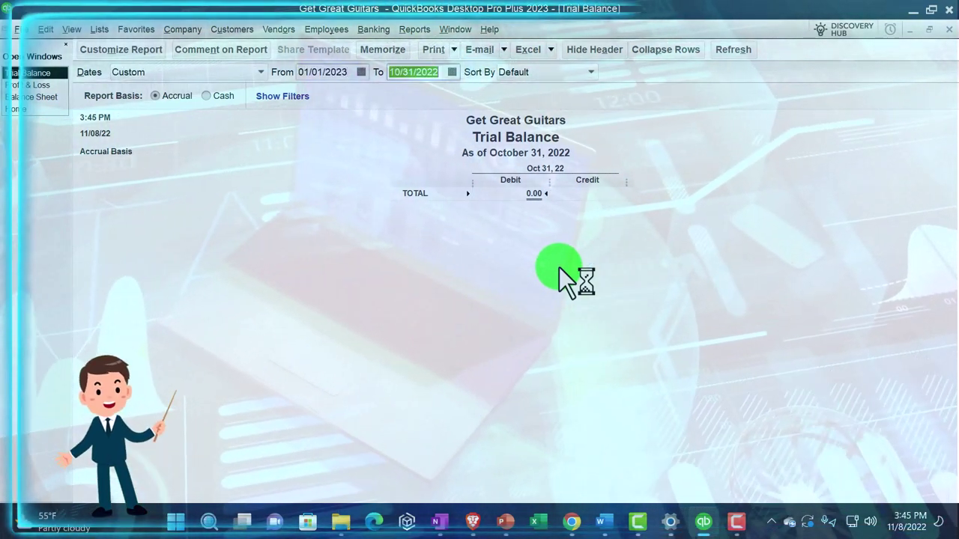
type("02282023")
key("Tab")
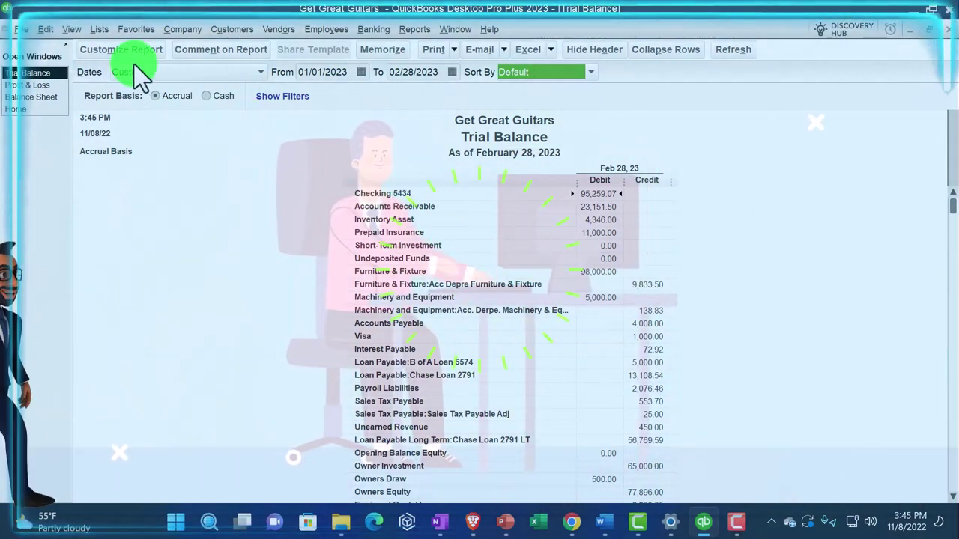
- Customize the Trial Balance's fonts, setting column labels to size 14 and applying the change to all related fonts
left_click(123, 54)
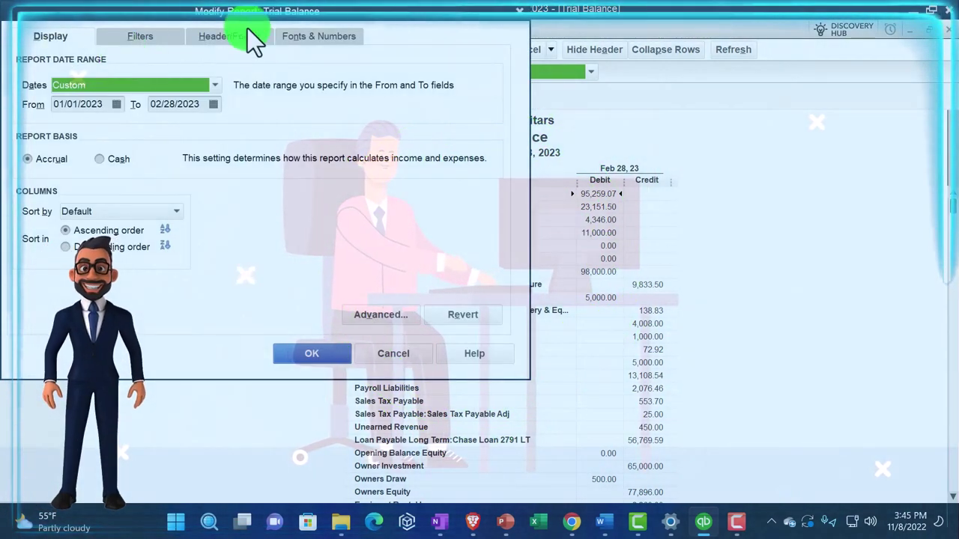
left_click(306, 36)
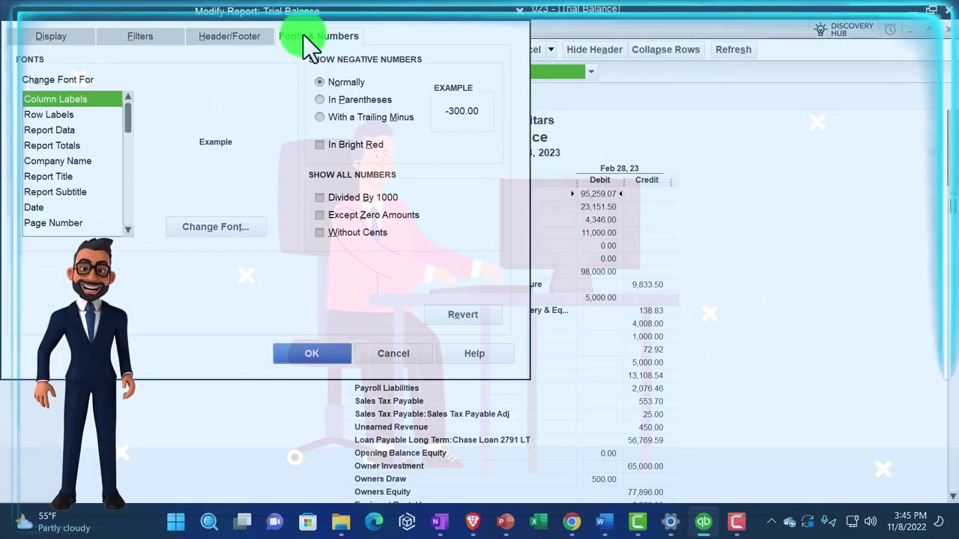
left_click(233, 227)
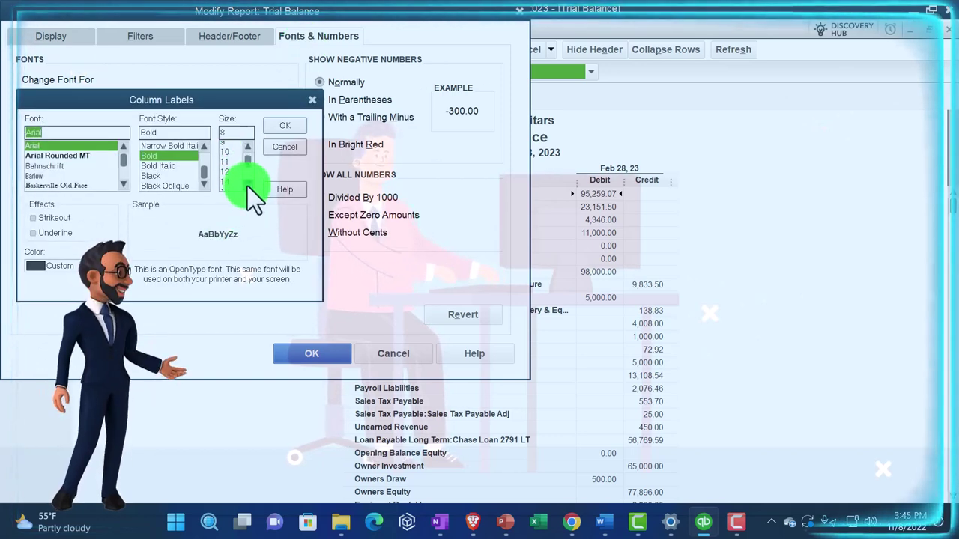
left_click(232, 177)
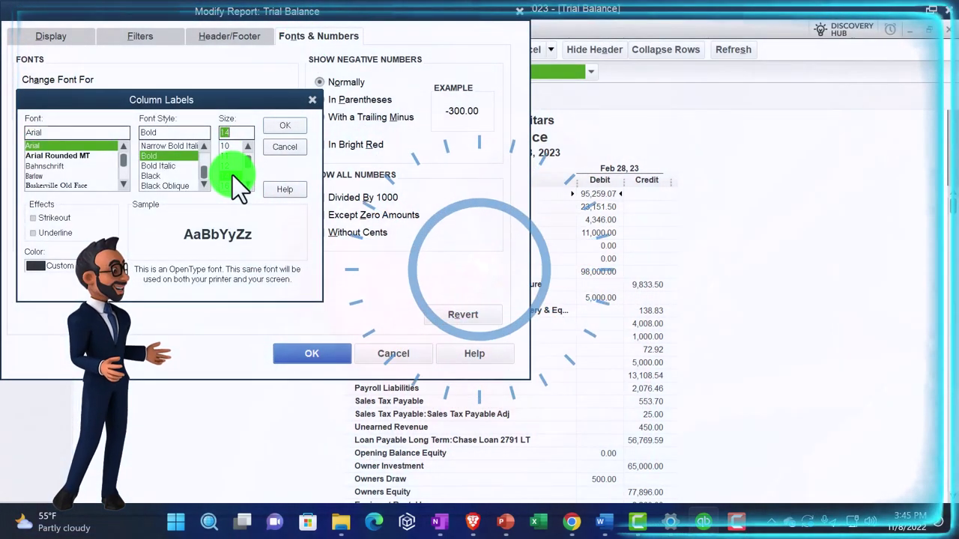
left_click(292, 129)
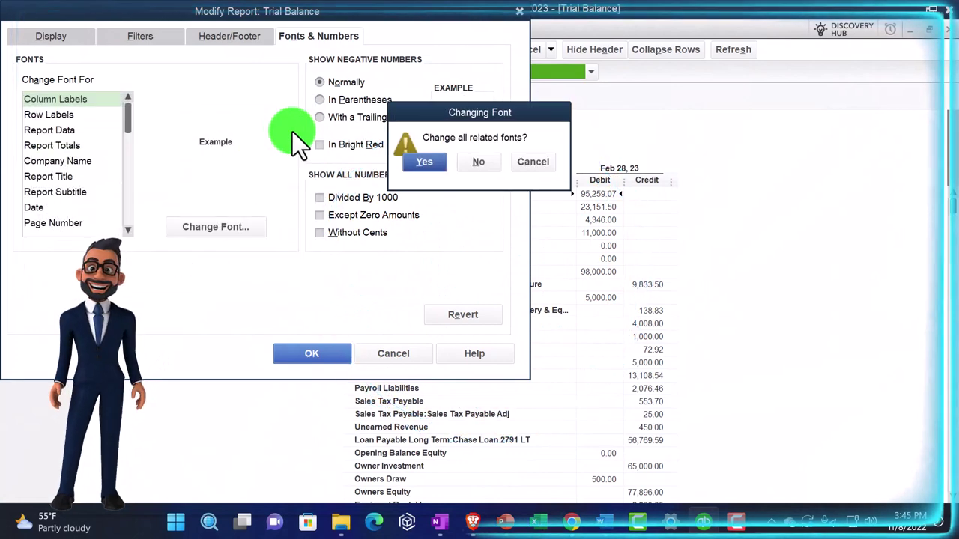
left_click(412, 161)
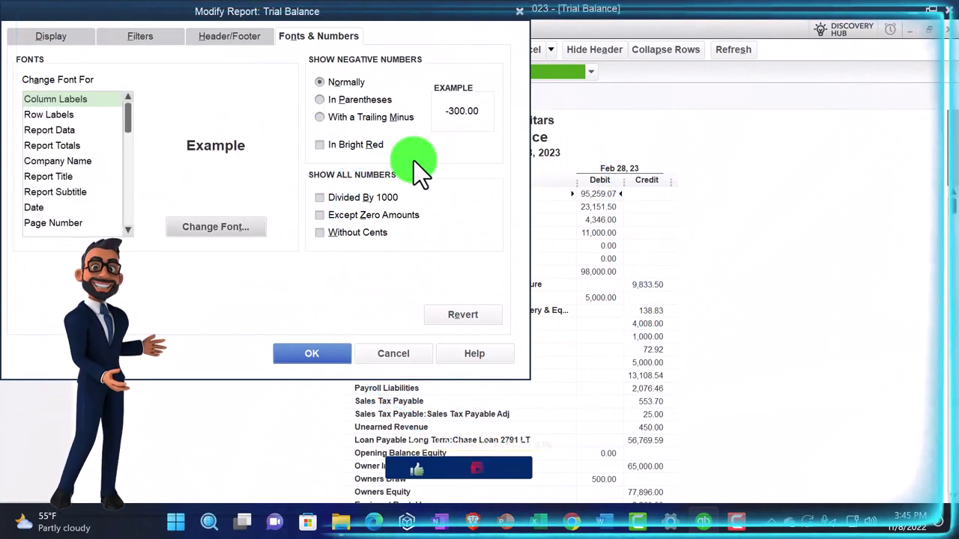
left_click(340, 354)
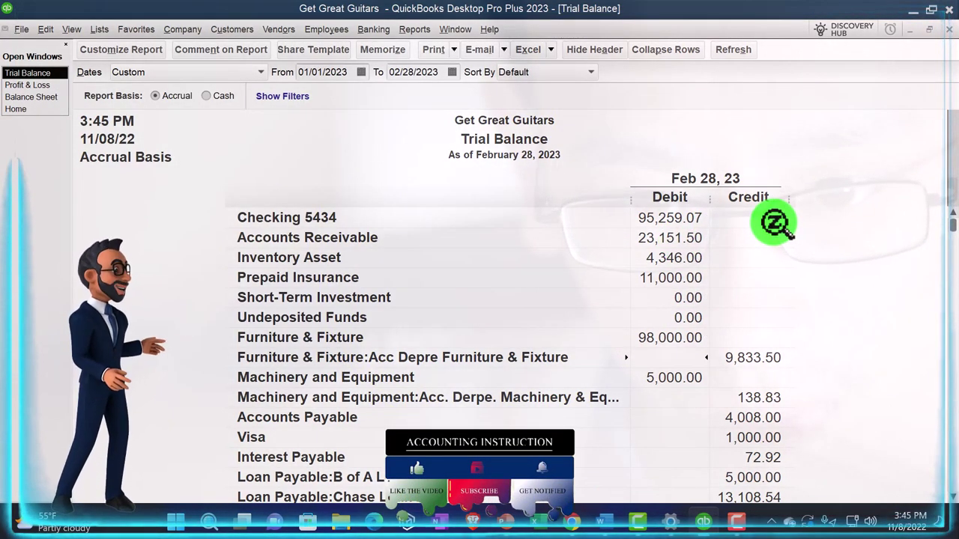
- Review the Trial Balance's debit and credit balances from the checking account down to the total
scroll(791, 233, "down", 3)
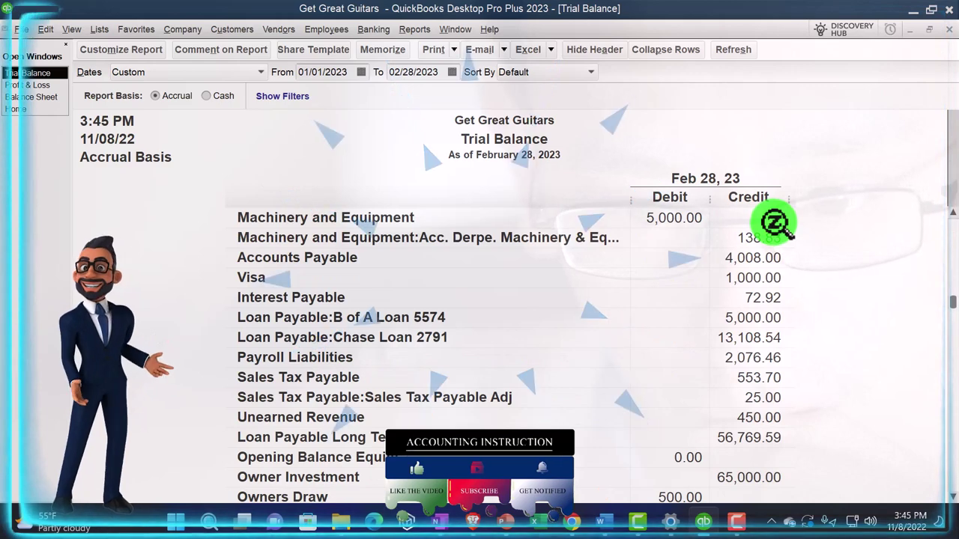
scroll(791, 234, "down", 3)
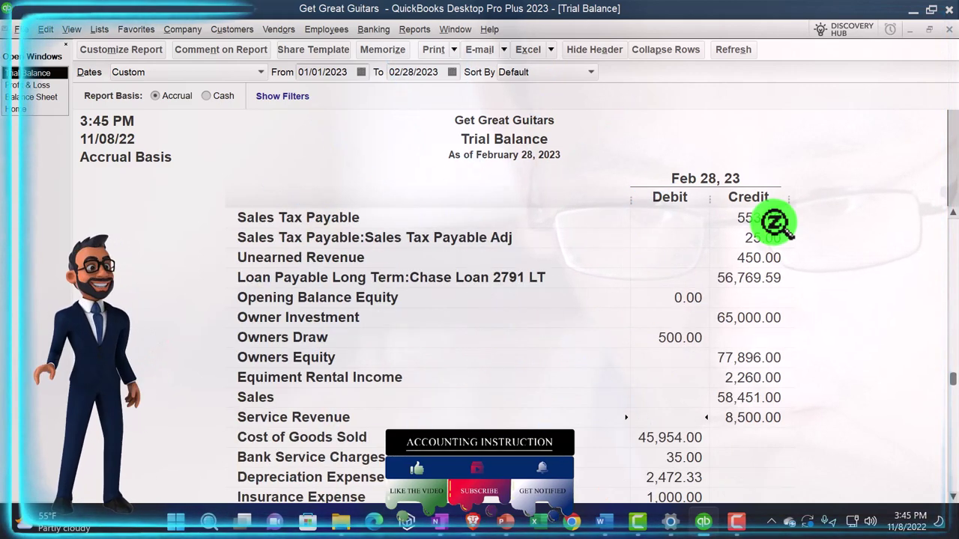
scroll(790, 234, "down", 3)
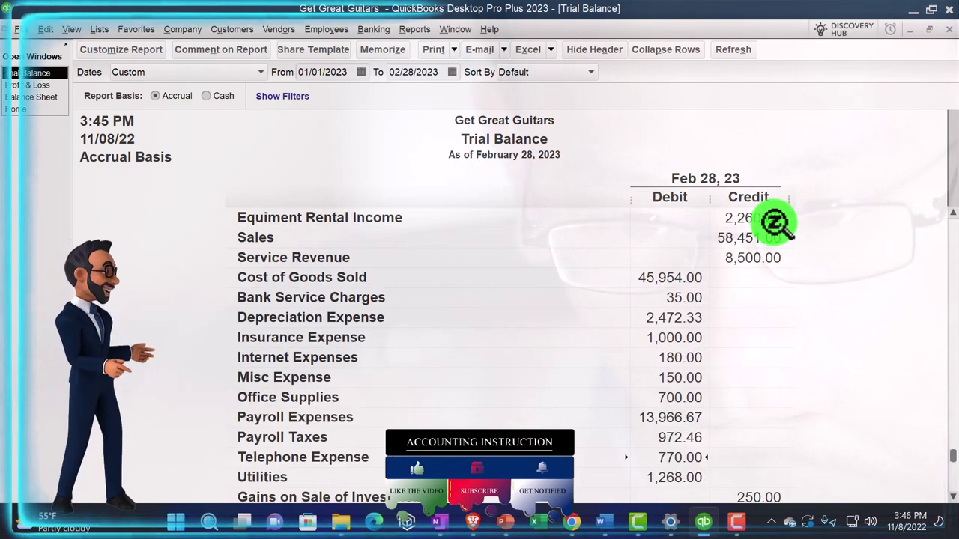
scroll(790, 234, "down", 3)
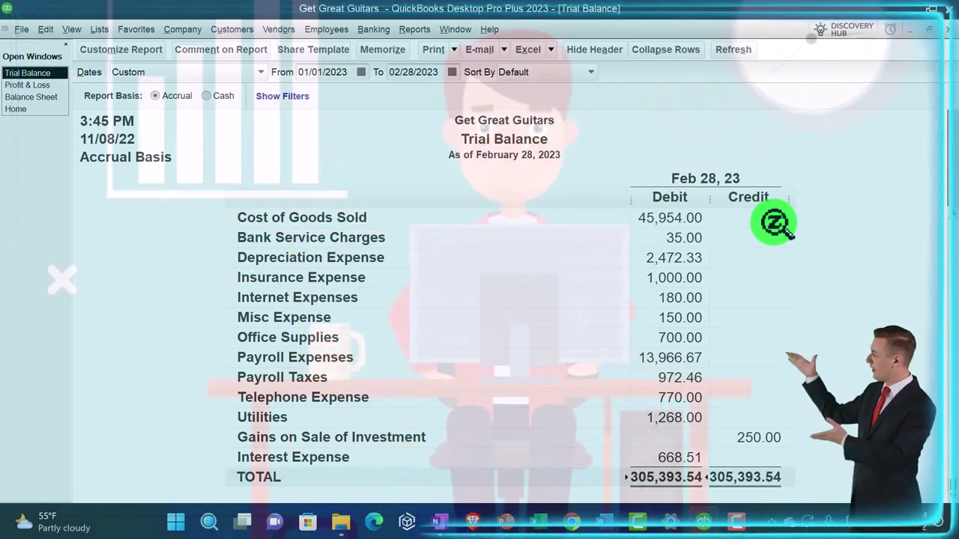
scroll(764, 241, "up", 10)
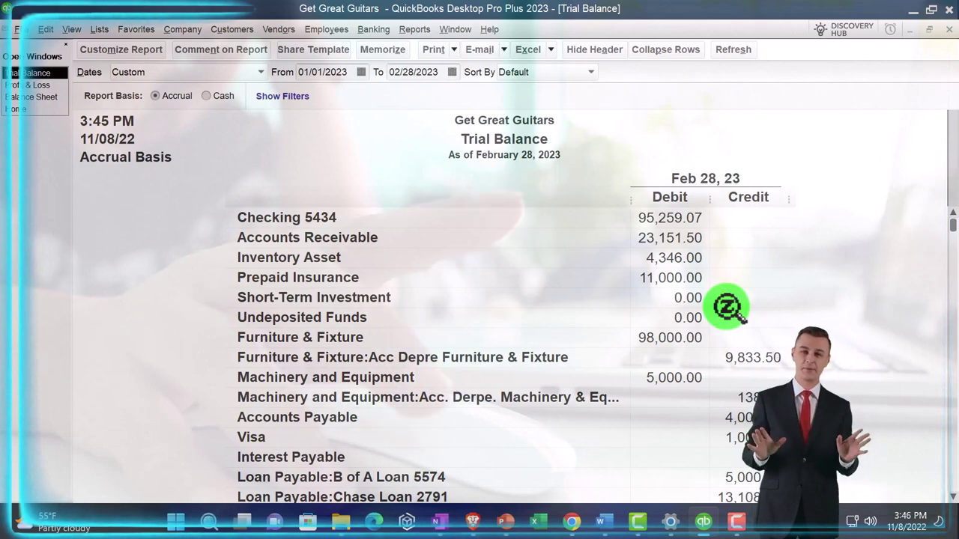
- Set the Trial Balance's end date to 02/27/2023 and look through the account balances
left_click(442, 71)
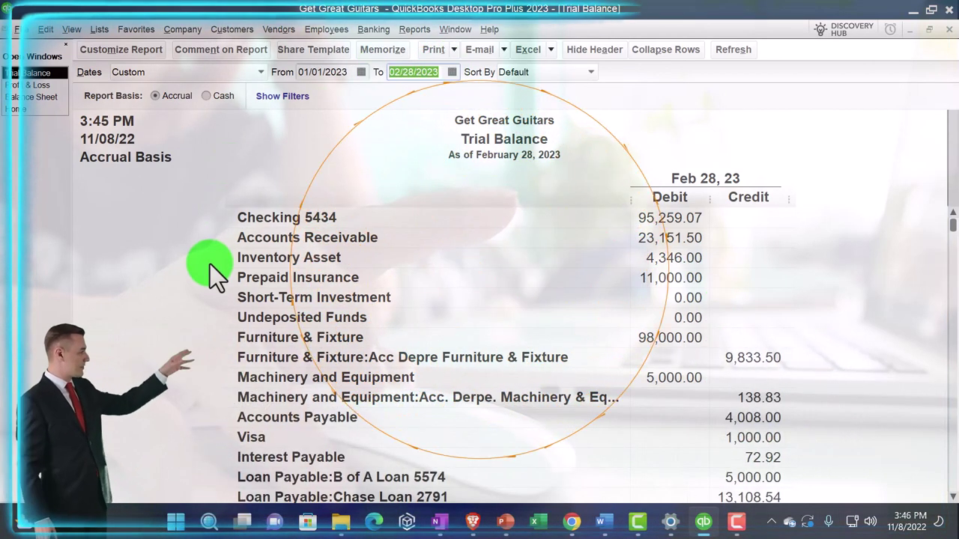
key("minus")
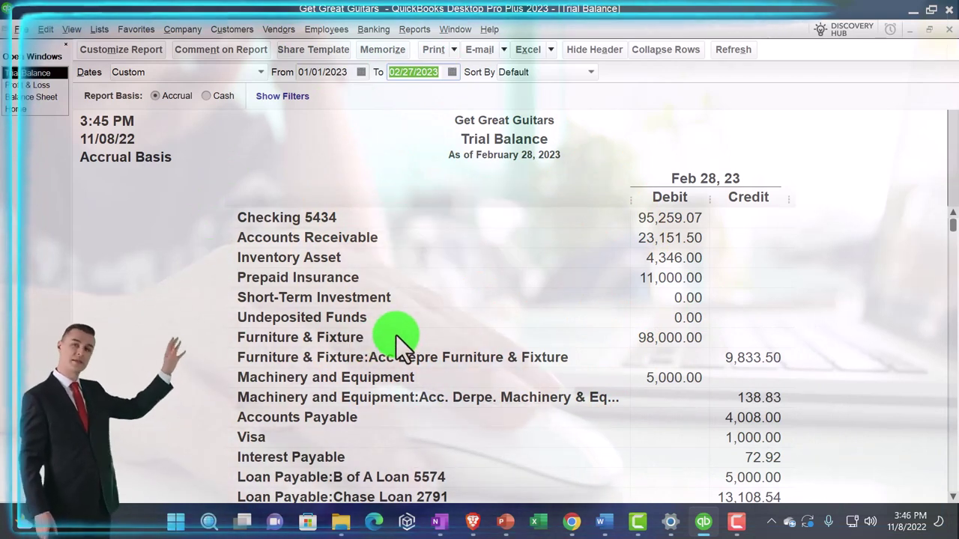
key("Tab")
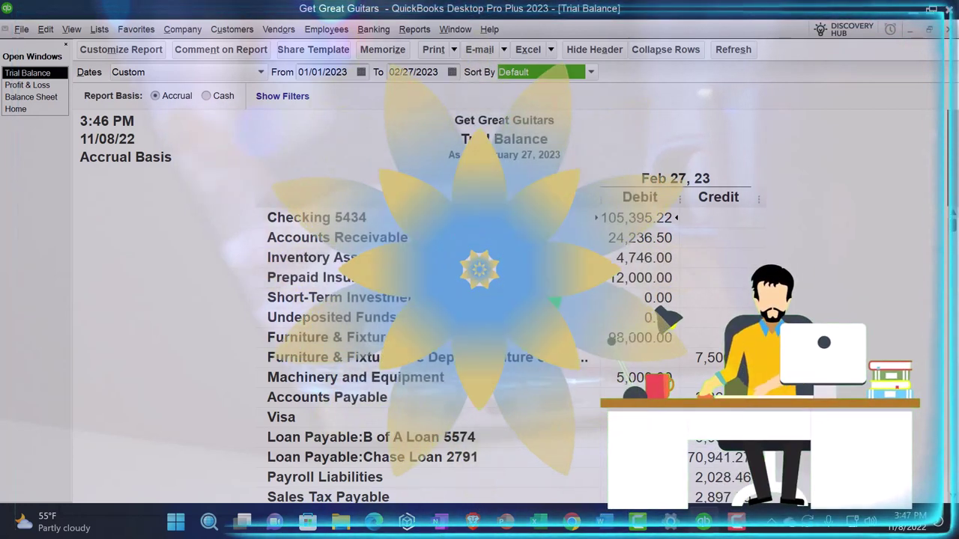
scroll(538, 297, "down", 5)
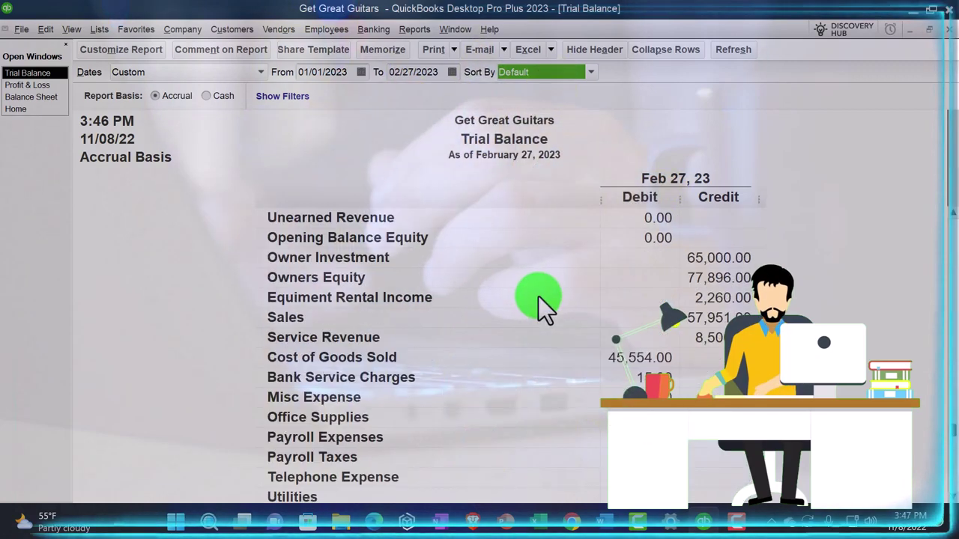
- Set the Trial Balance's end date to 02/28/2023 and look through the account balances down to the total
scroll(538, 297, "down", 2)
scroll(539, 296, "up", 7)
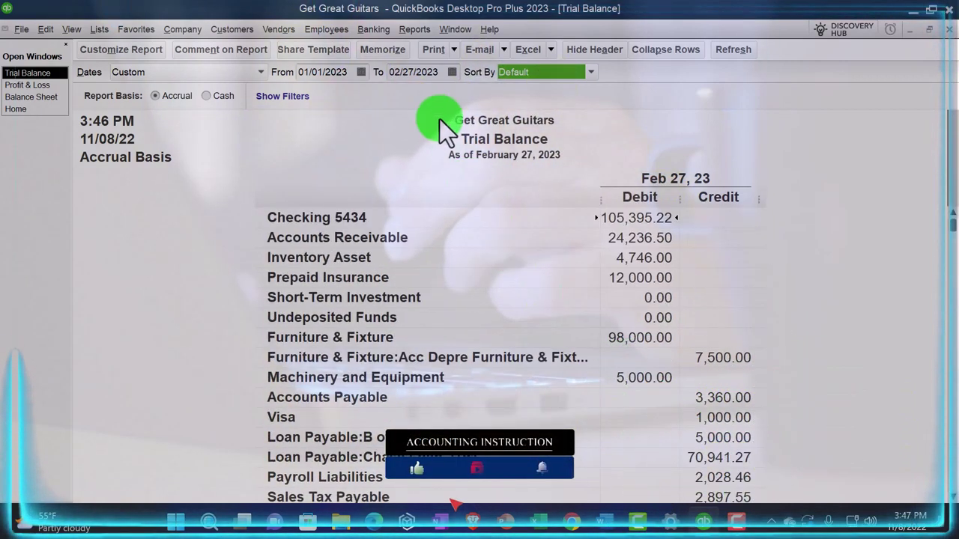
left_click(443, 73)
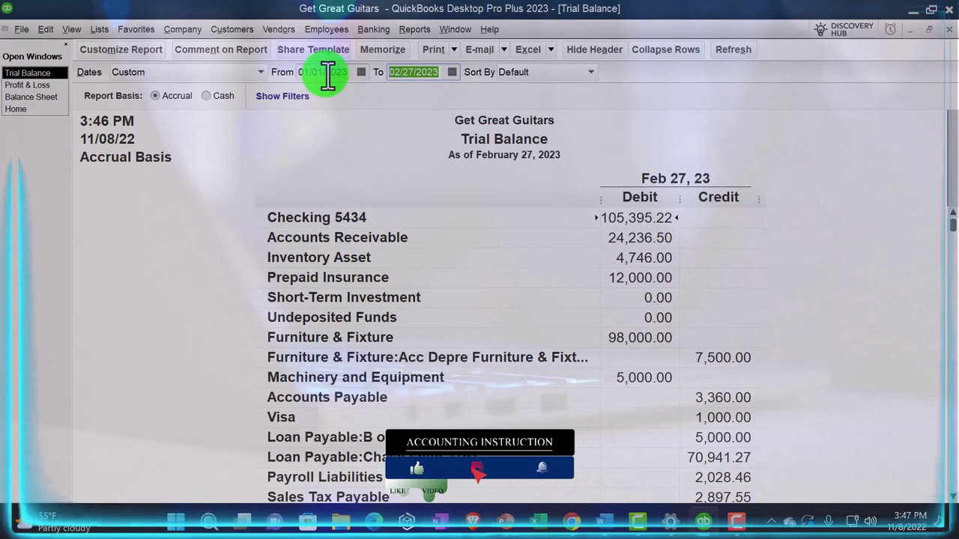
key("Tab")
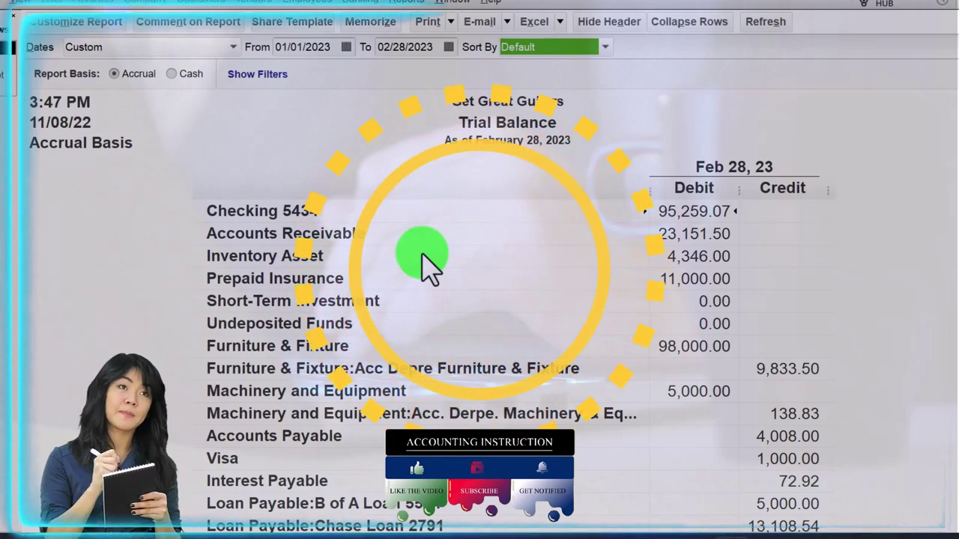
scroll(424, 260, "down", 7)
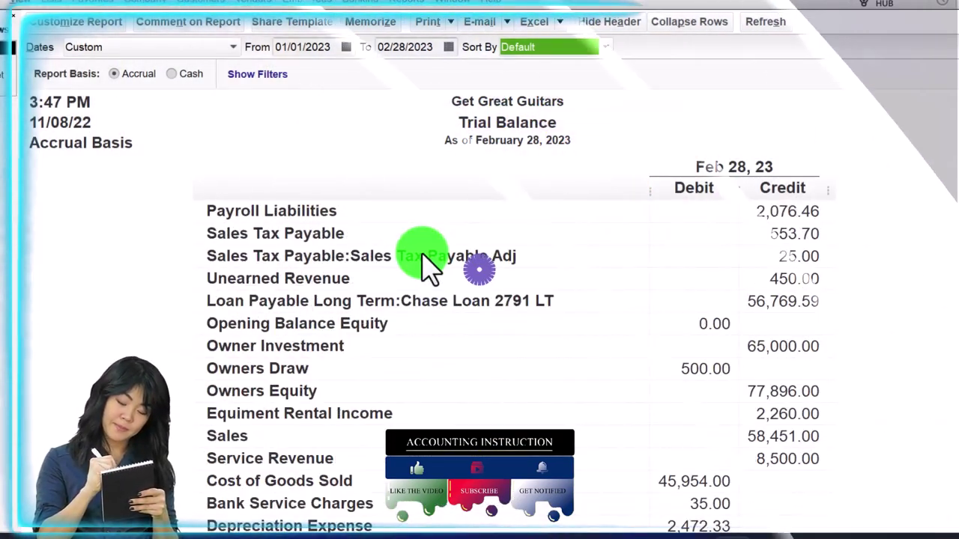
scroll(429, 262, "down", 2)
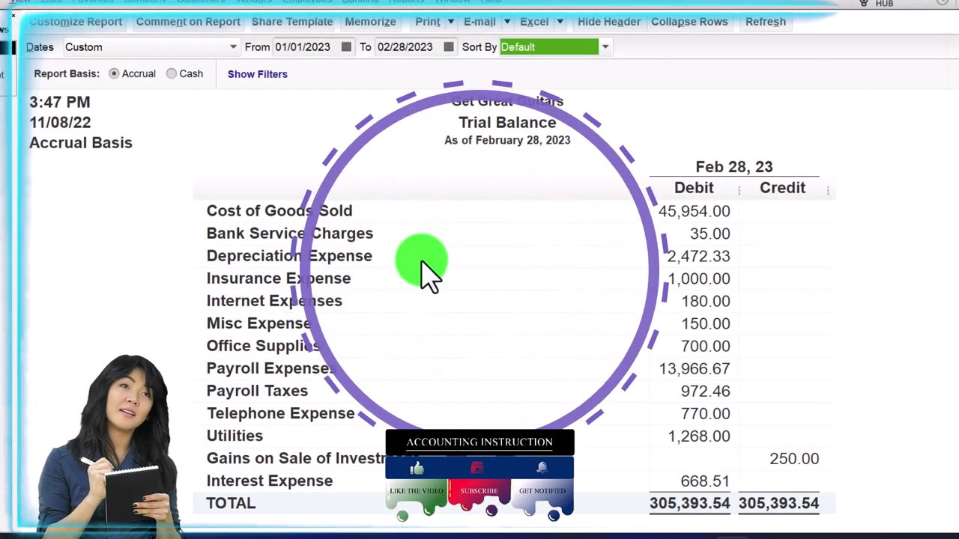
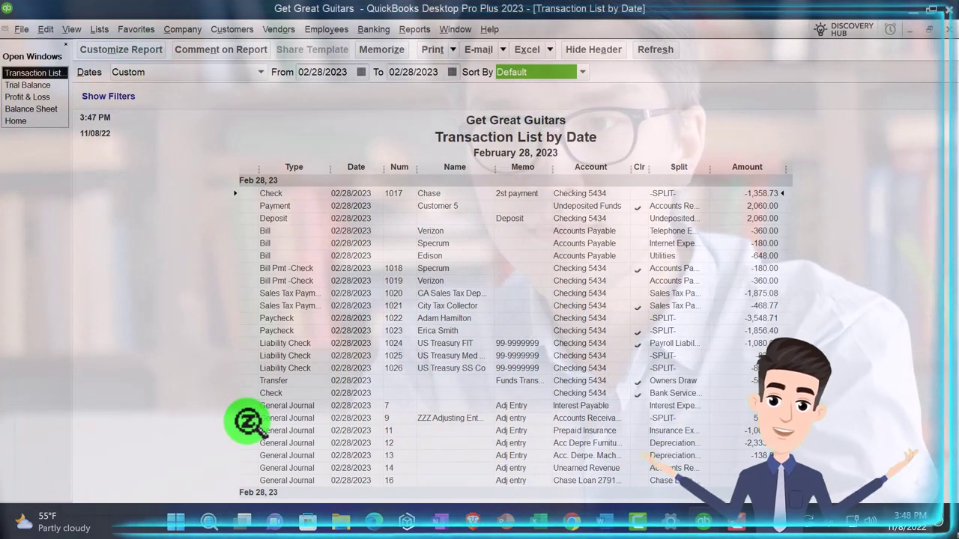
- Add a TransactionType filter set to Journal to the Transaction List by Date report
left_click(127, 50)
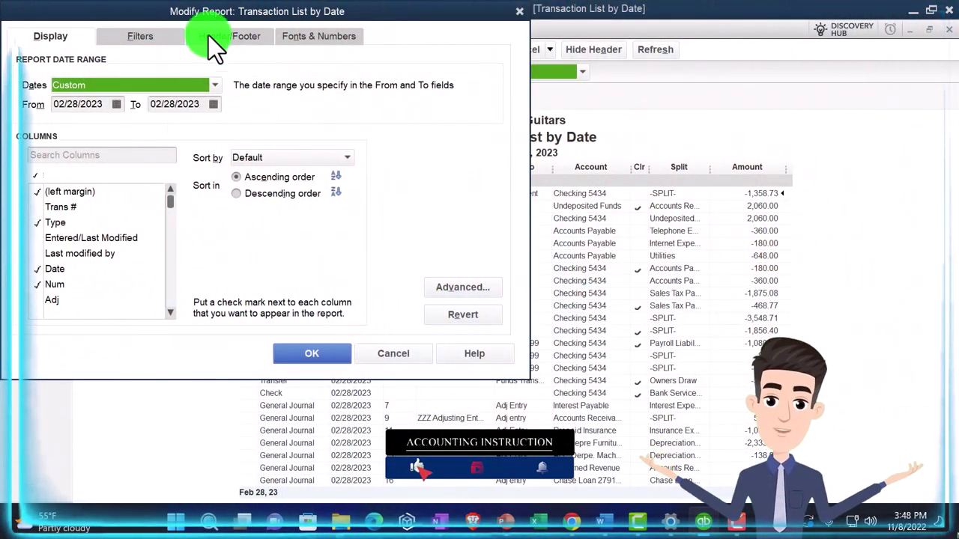
left_click(148, 28)
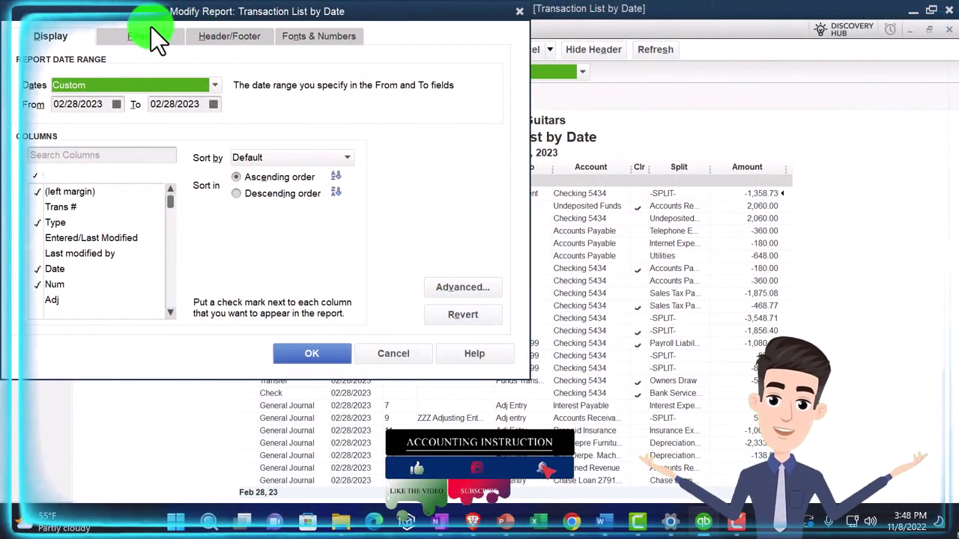
left_click_drag(135, 135, 128, 201)
left_click(66, 121)
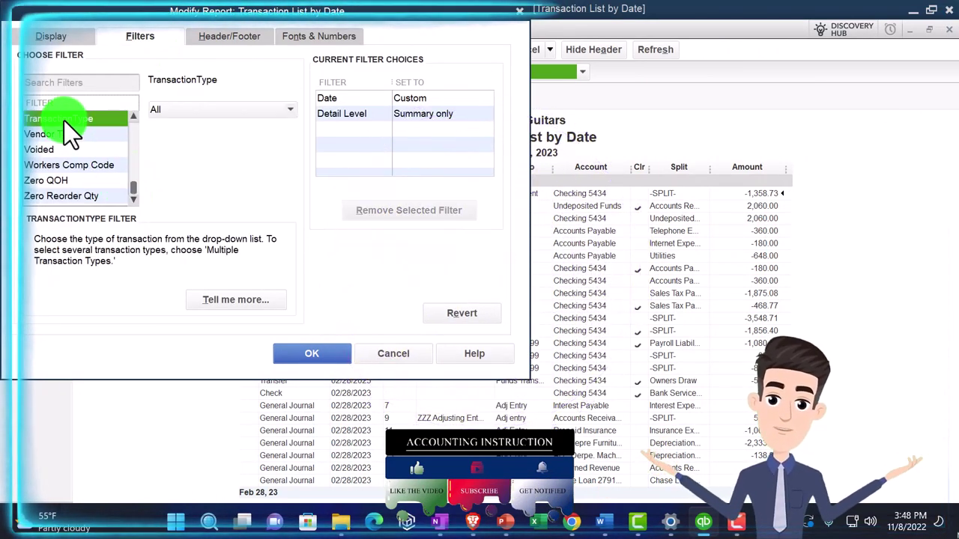
left_click(215, 113)
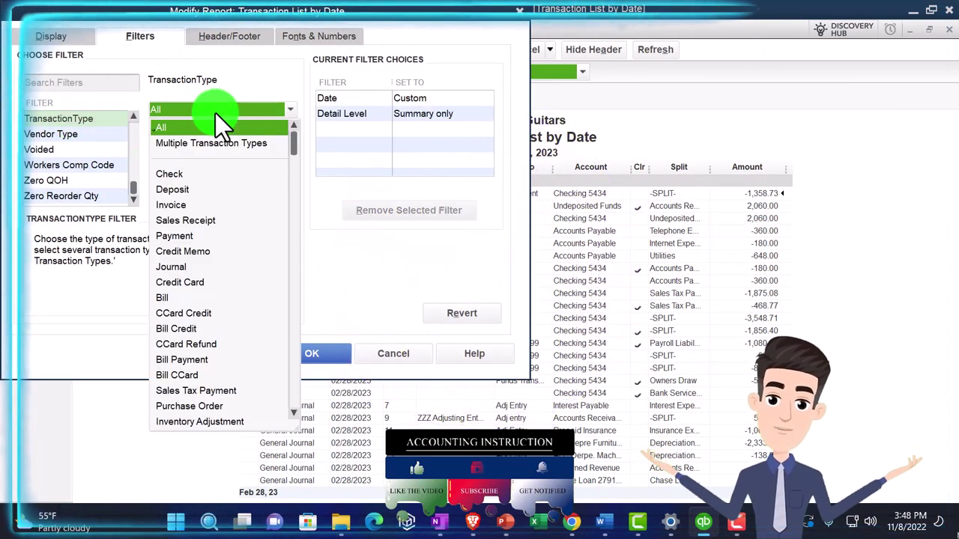
left_click(170, 267)
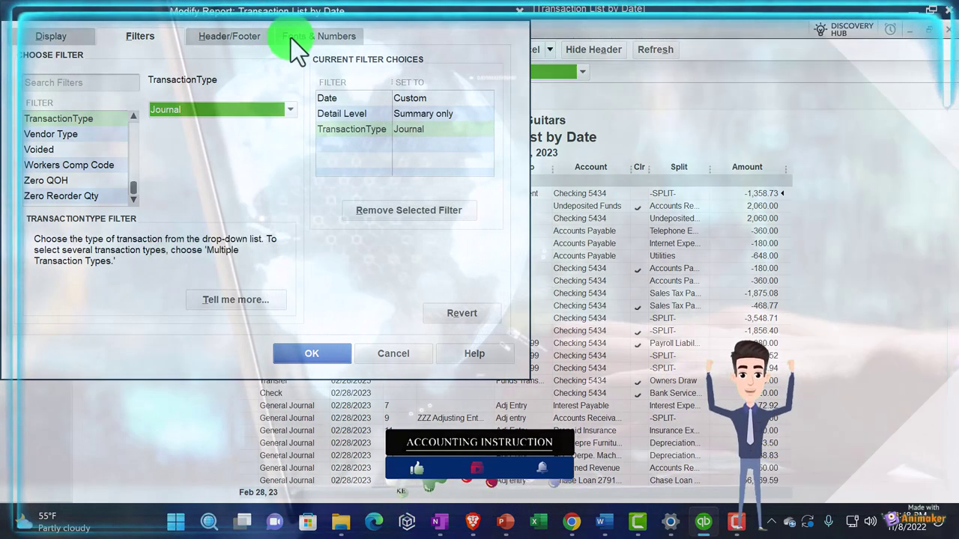
- Set the Transaction List's column label font to size 11, apply the change to all related fonts, and accept the report modifications
left_click(308, 38)
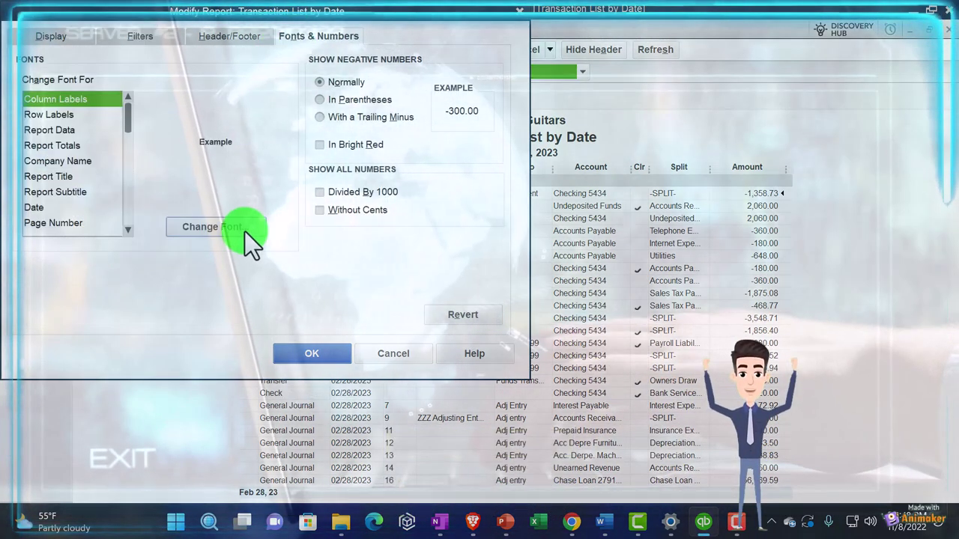
left_click(245, 231)
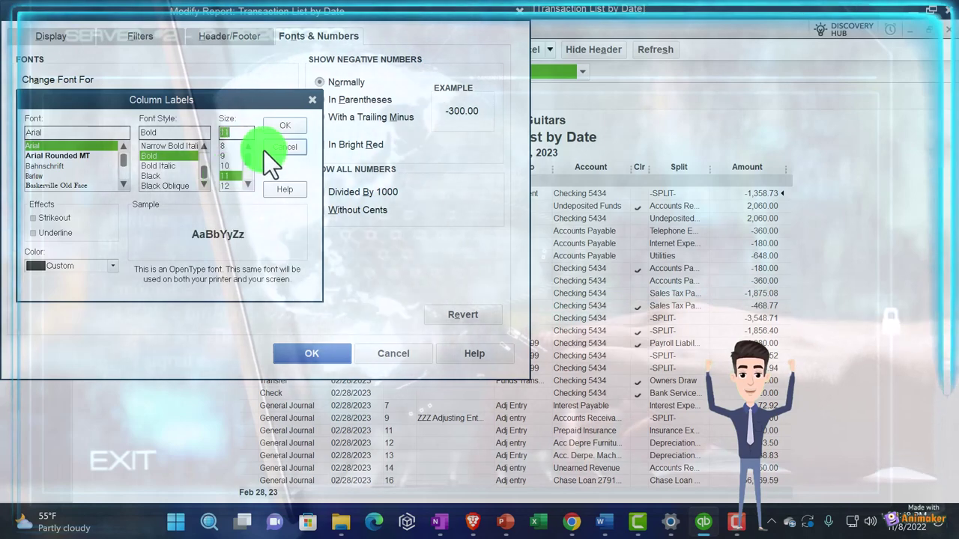
left_click(278, 128)
left_click(411, 161)
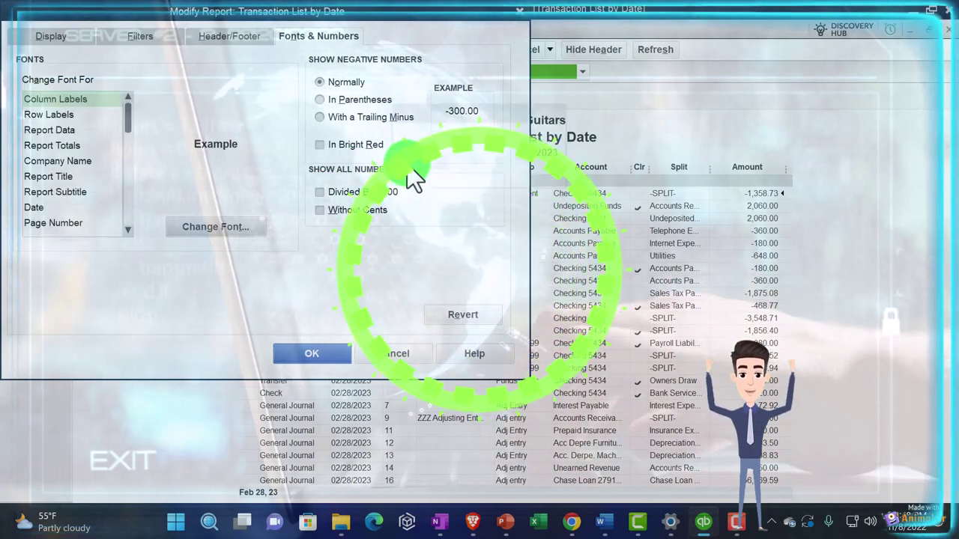
left_click(330, 346)
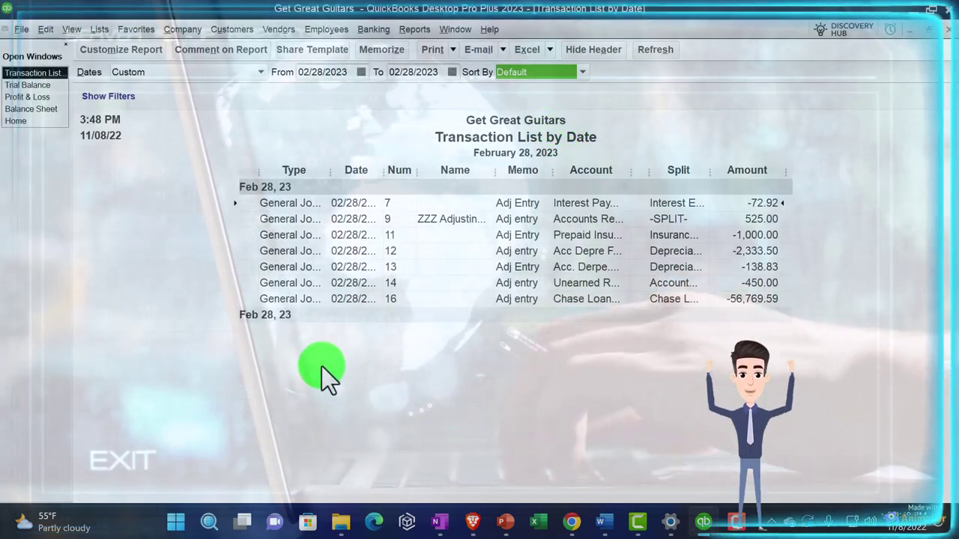
- Widen the Type, Account and Date columns of the Transaction List by Date report
left_click_drag(327, 171, 390, 172)
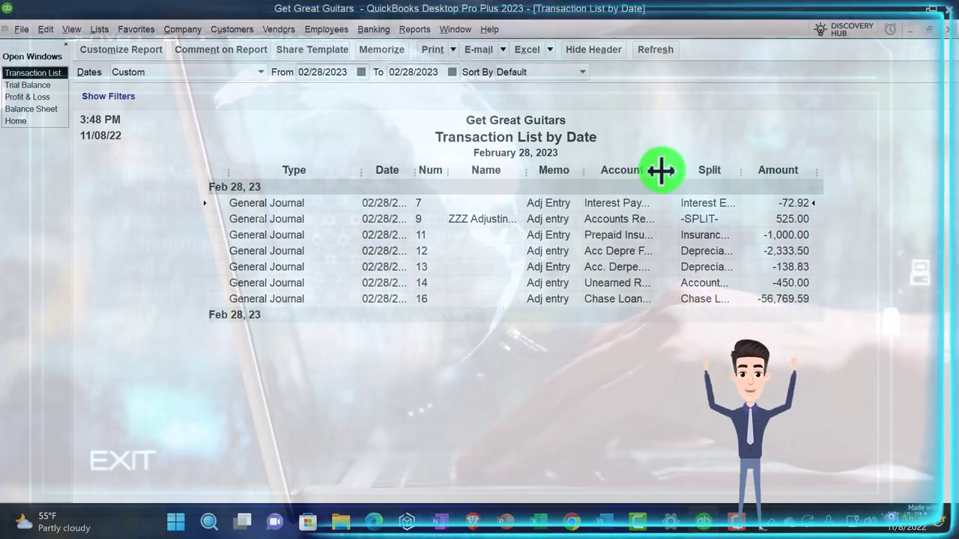
left_click_drag(678, 171, 707, 173)
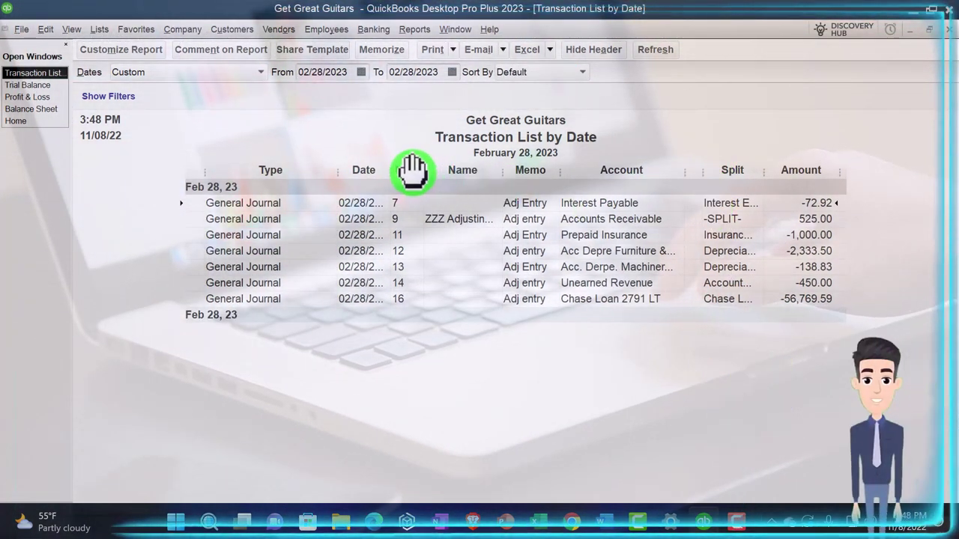
left_click_drag(392, 171, 424, 172)
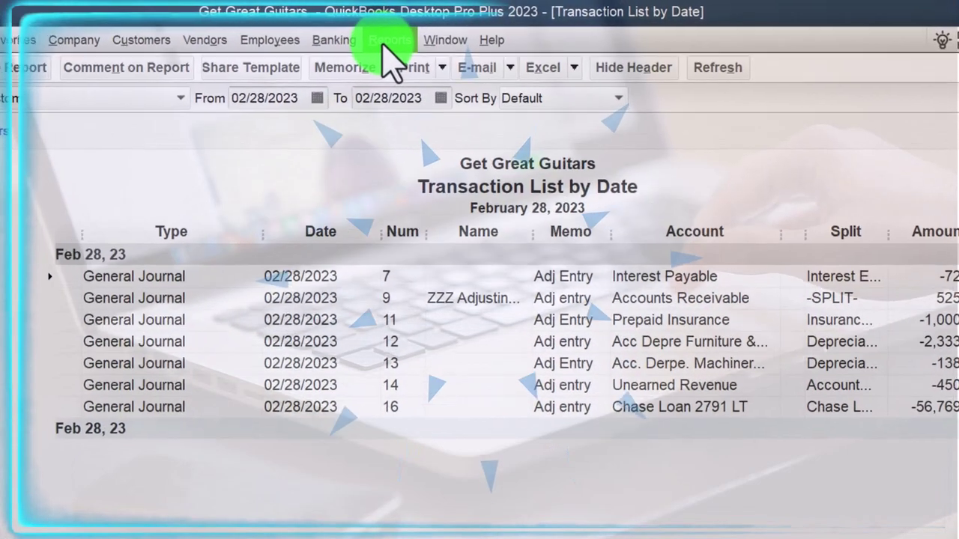
- Open the Journal report and set its date range from 02/28/2023 to 02/28/2023
left_click(383, 44)
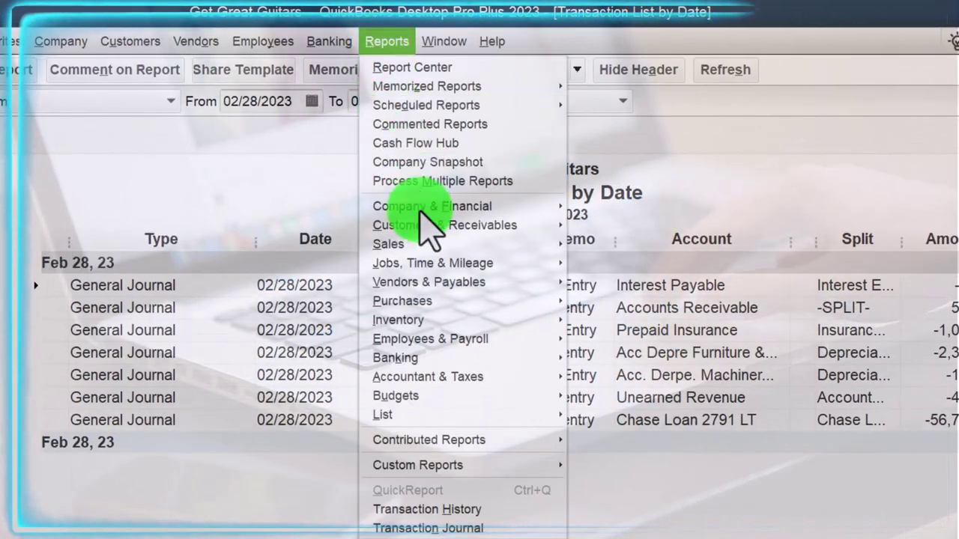
mouse_move(501, 377)
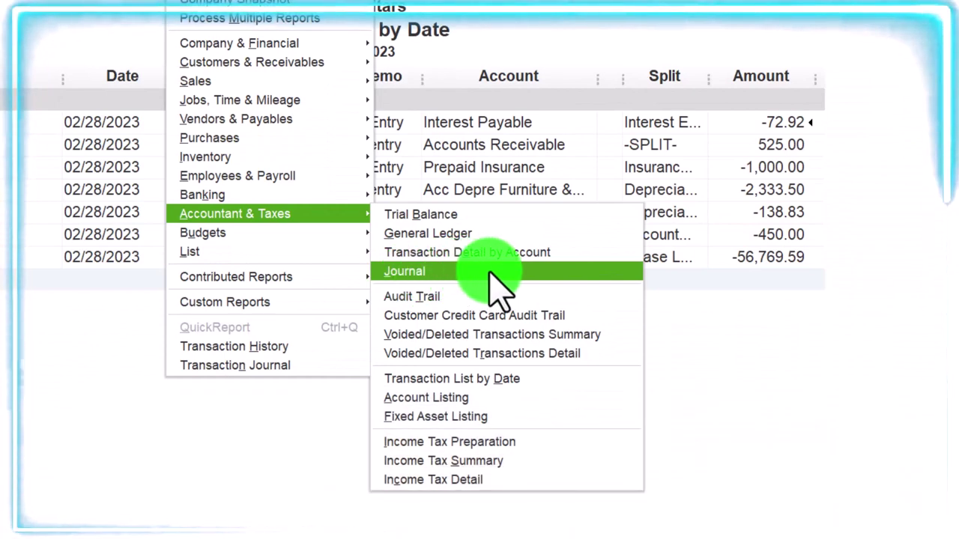
left_click(489, 274)
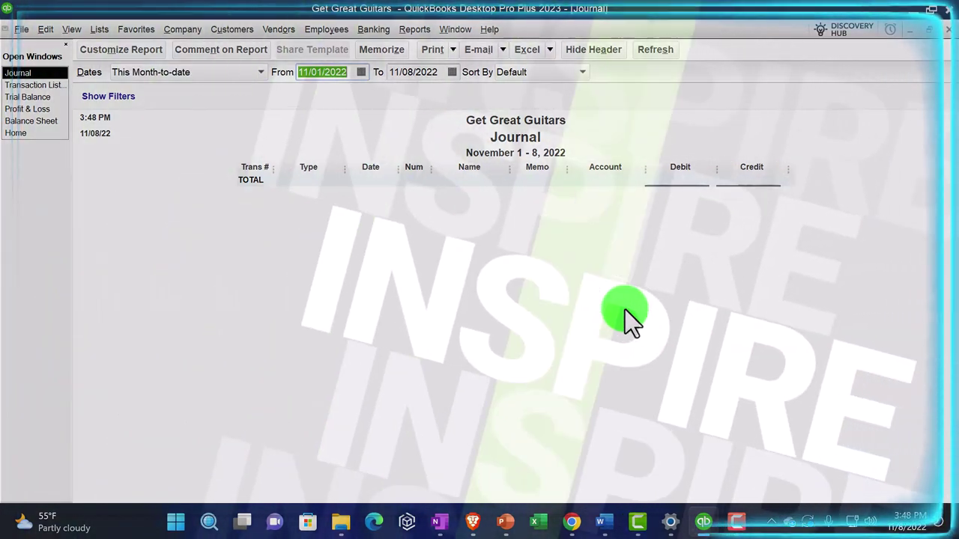
type("02/28/2023")
key("Tab")
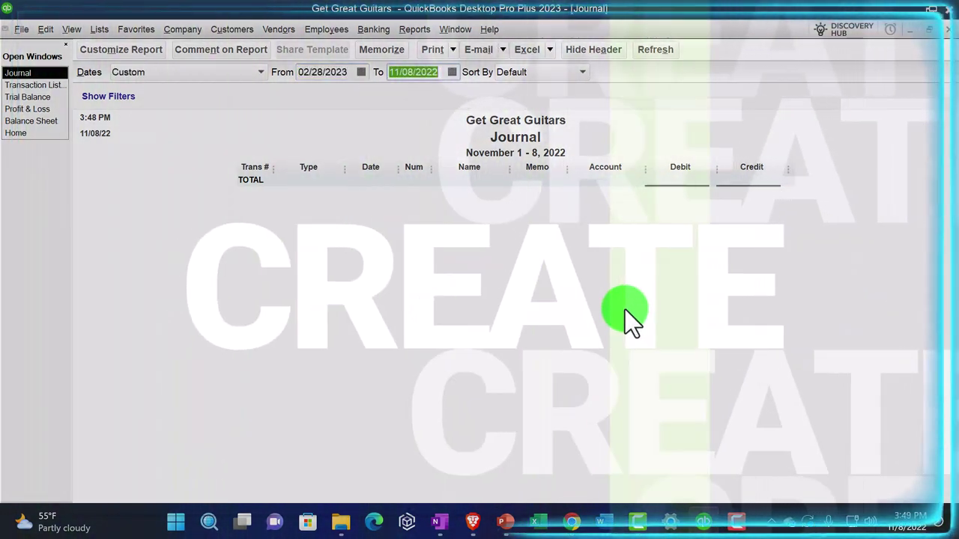
type("0")
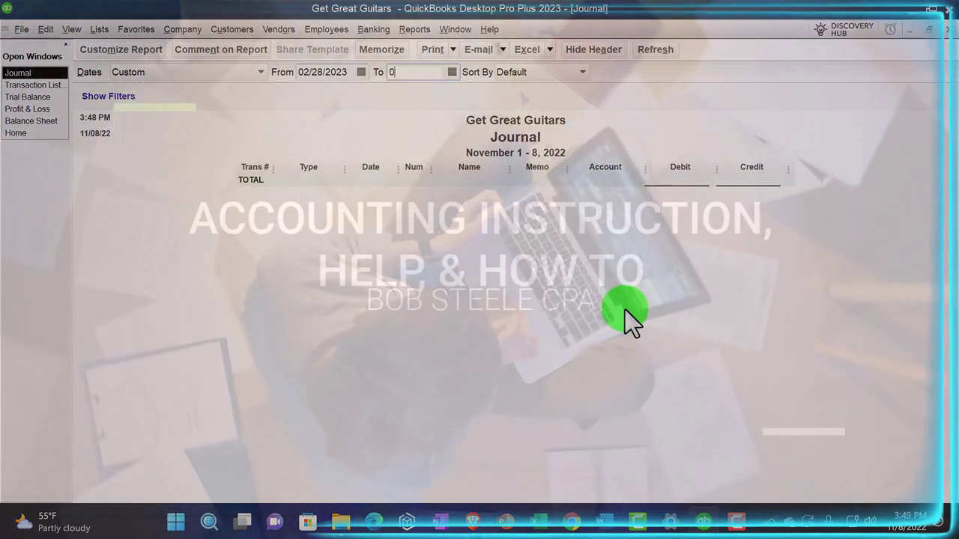
type("2/28/2")
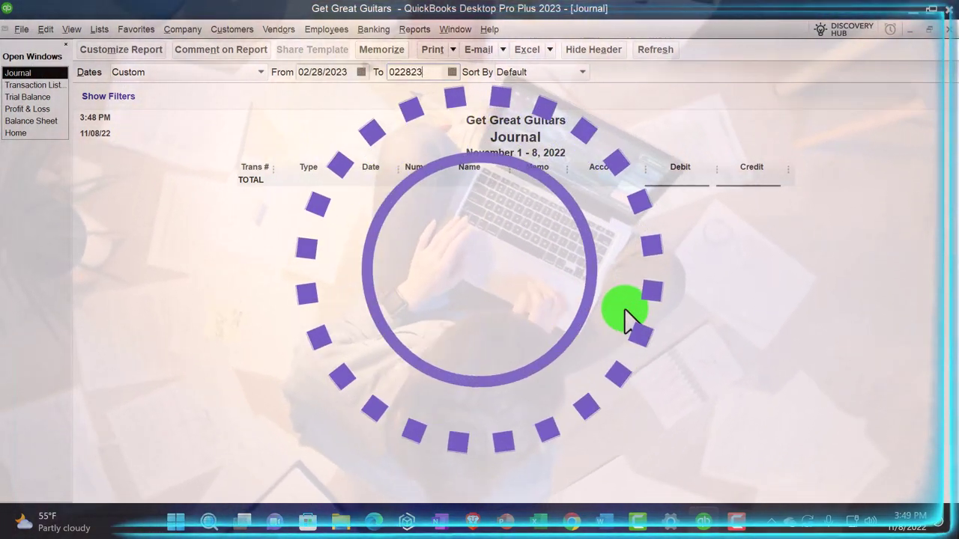
type("023")
key("Tab")
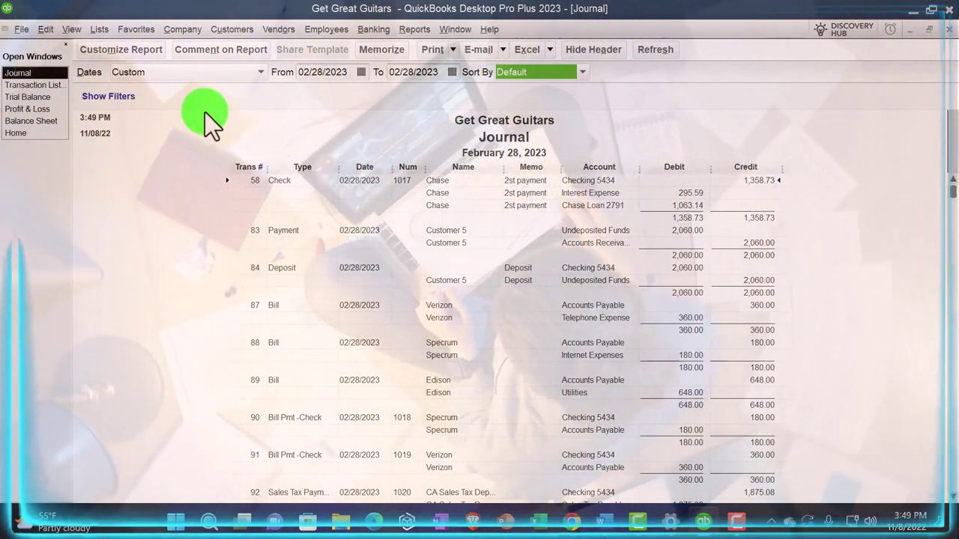
- Customize the Journal report's fonts, setting column labels to size 14 and applying the change to all related fonts
left_click(127, 50)
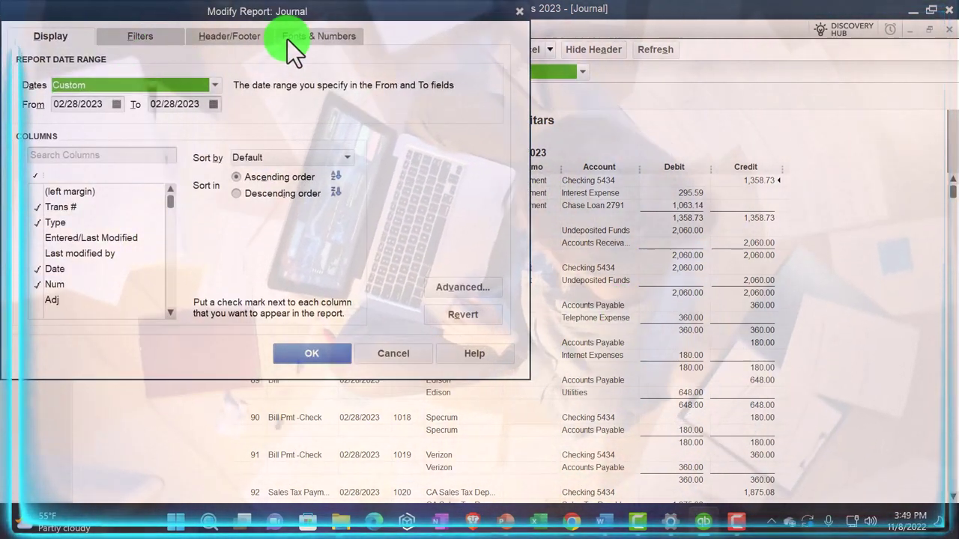
left_click(287, 39)
left_click(253, 230)
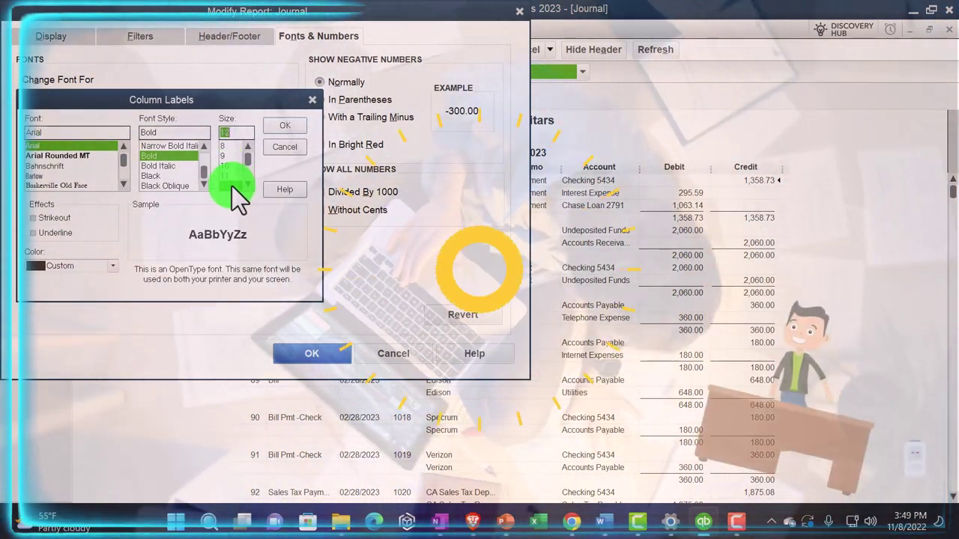
left_click(248, 185)
left_click(234, 186)
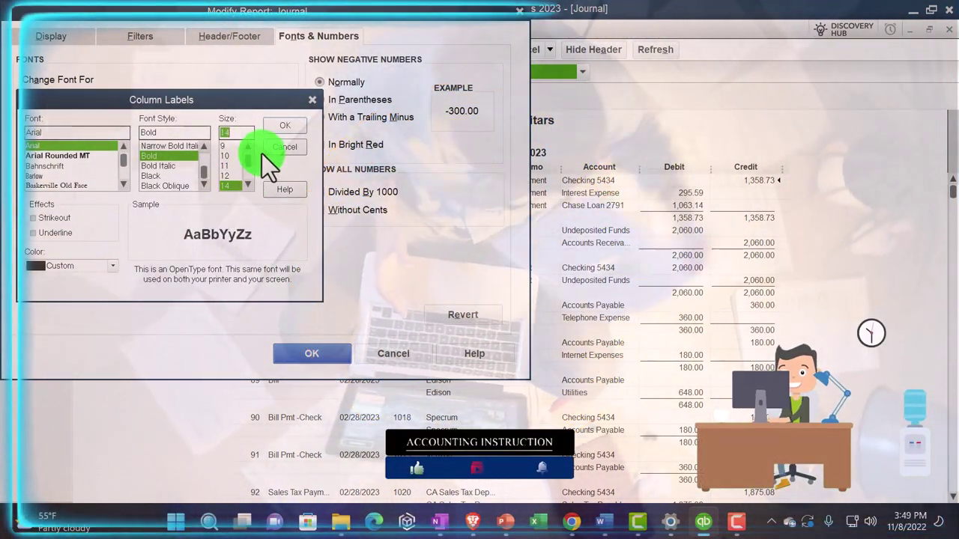
left_click(283, 125)
left_click(425, 163)
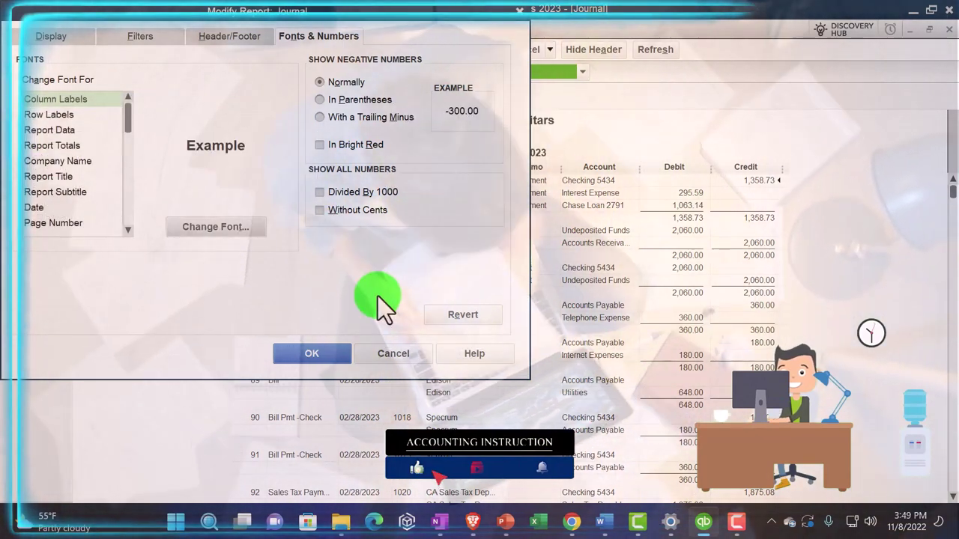
left_click(318, 356)
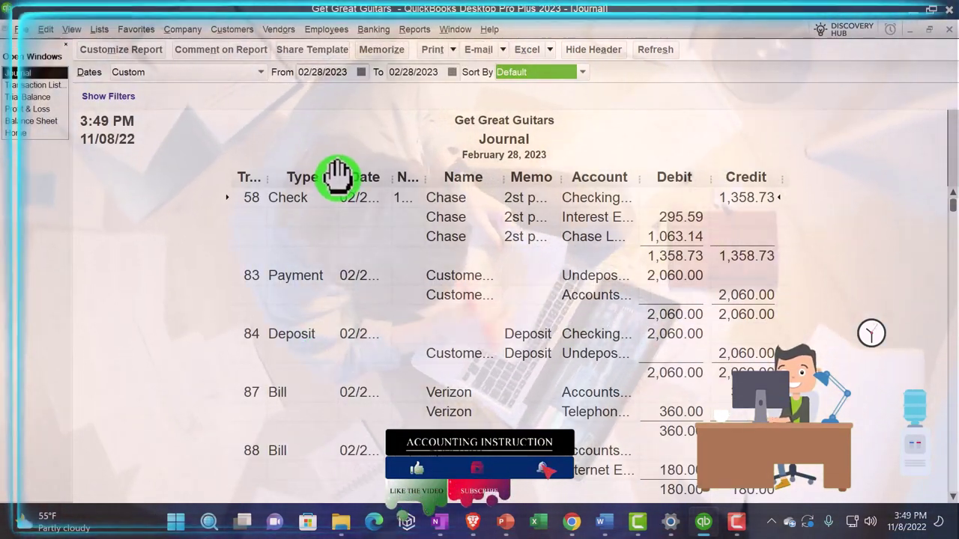
- Widen the Journal report's columns, including Trans #, Type, Date, Name, Memo and Account, so their contents are readable
left_click_drag(338, 175, 403, 182)
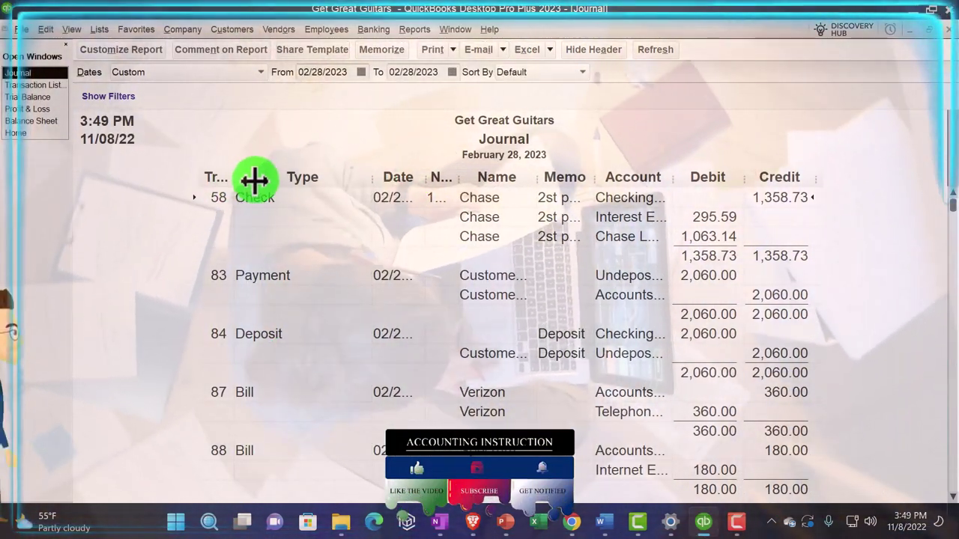
left_click_drag(251, 180, 284, 179)
left_click_drag(452, 184, 921, 184)
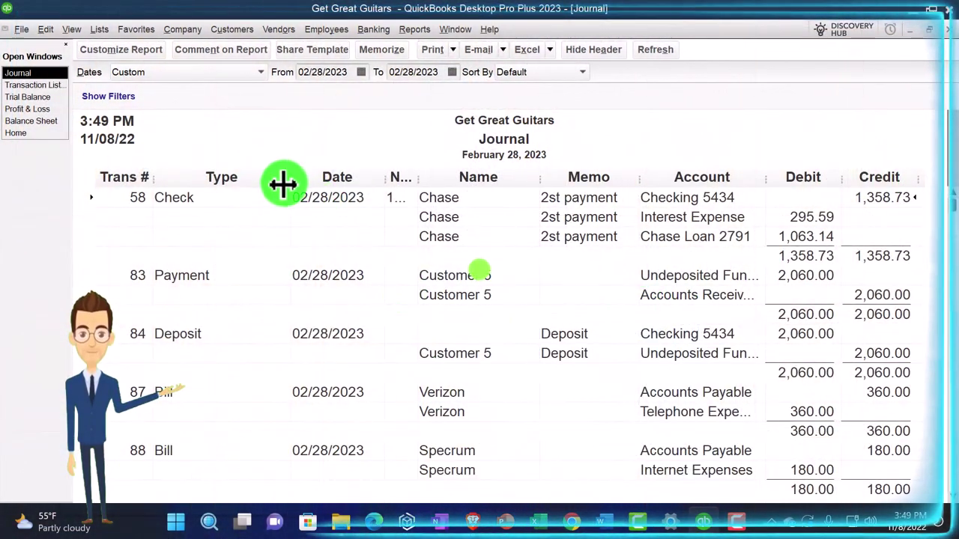
left_click_drag(289, 181, 287, 183)
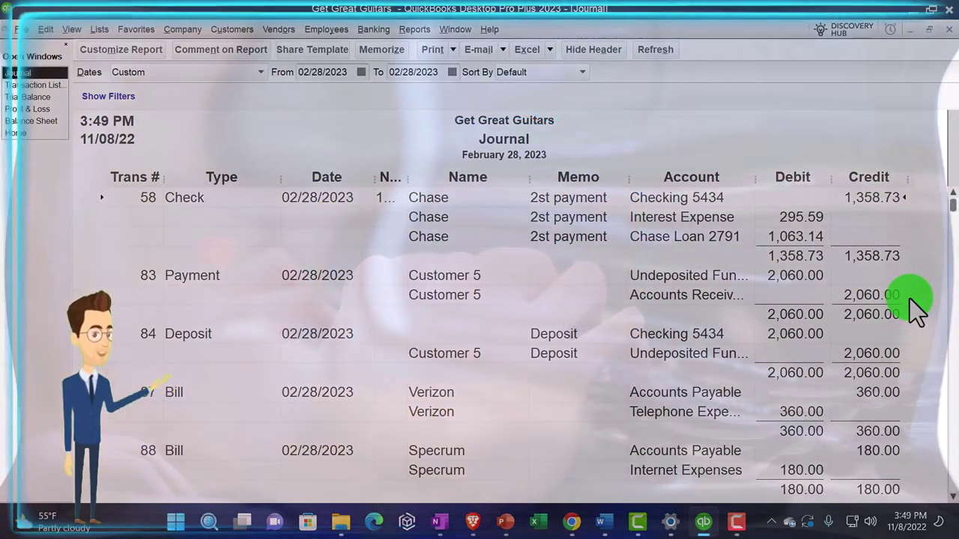
- Examine the 02/28/2023 transactions in the Journal report, from the first check down to the general journal adjusting entries
scroll(910, 298, "down", 1)
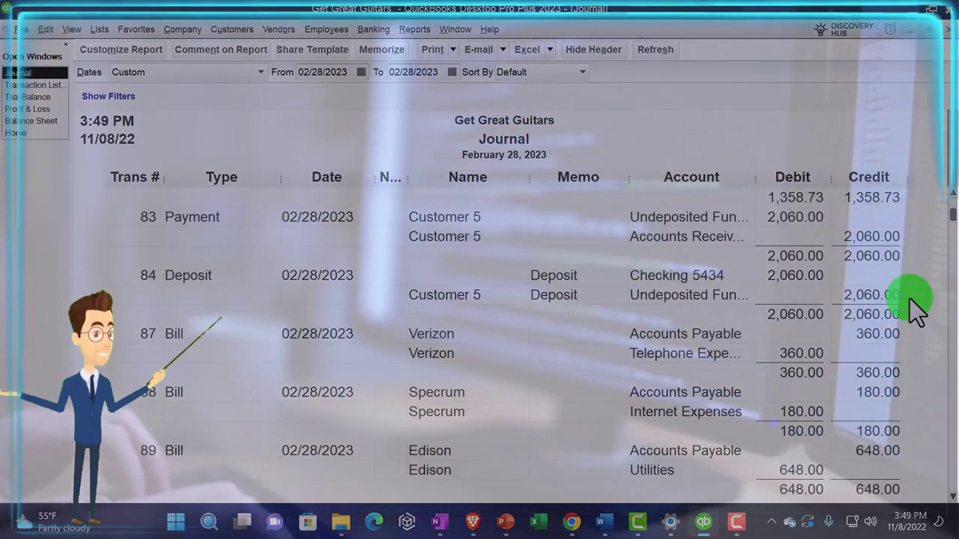
scroll(909, 299, "down", 5)
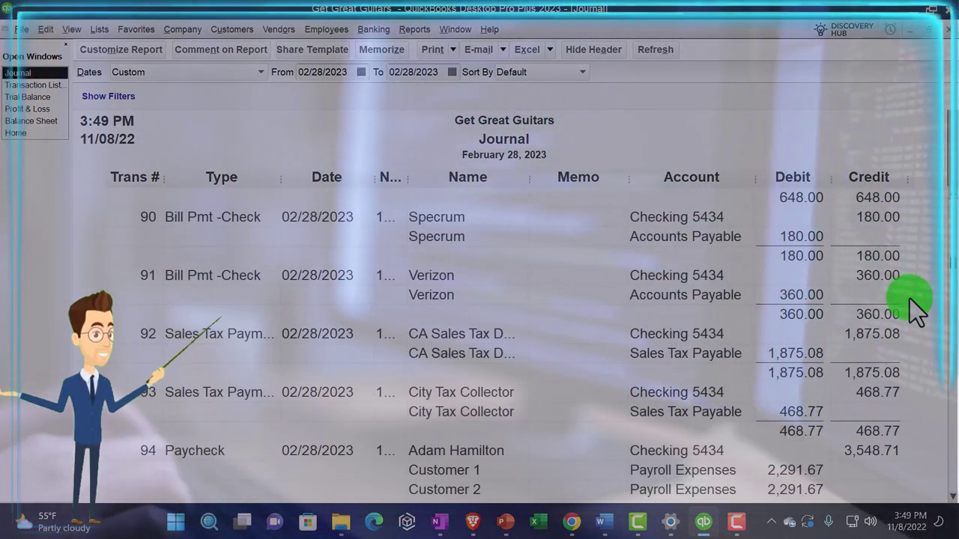
scroll(910, 298, "down", 5)
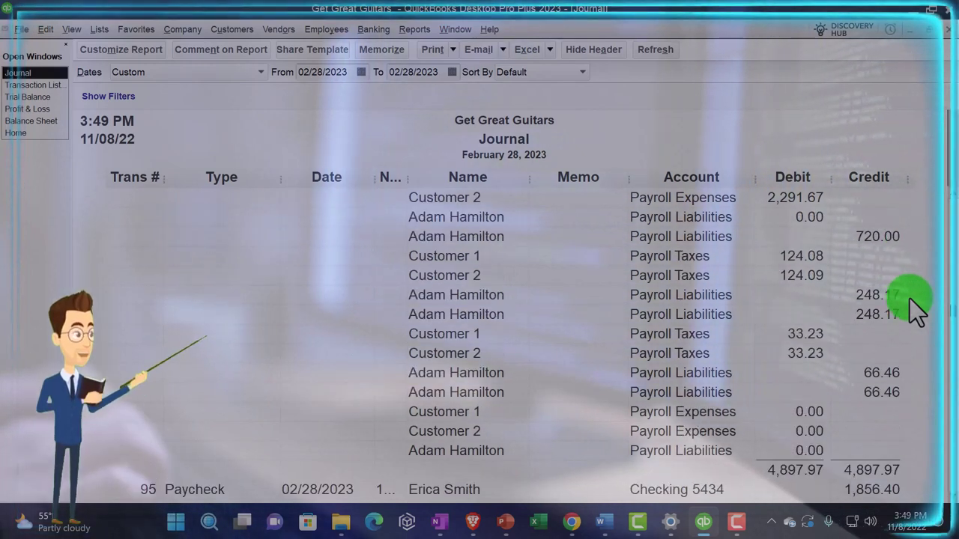
scroll(654, 344, "up", 1)
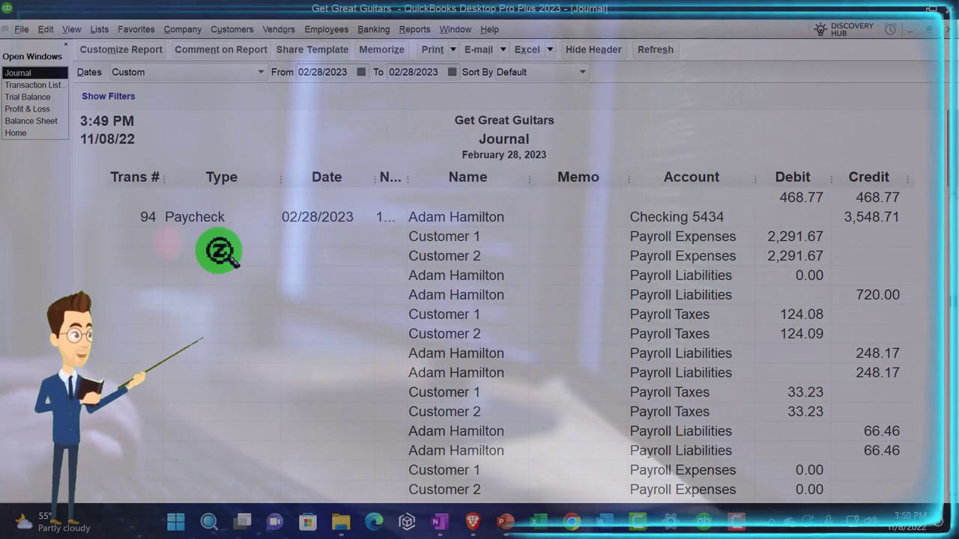
scroll(219, 251, "down", 6)
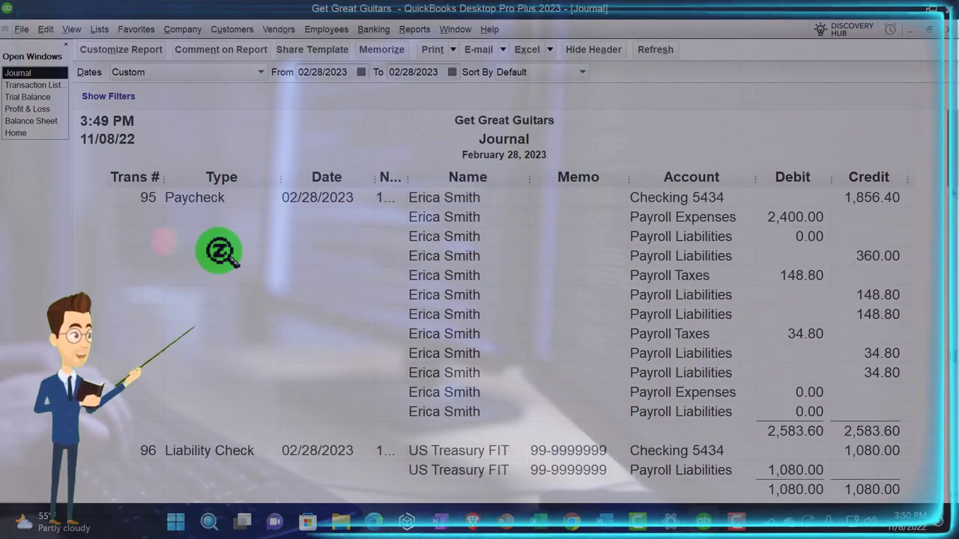
scroll(220, 251, "down", 6)
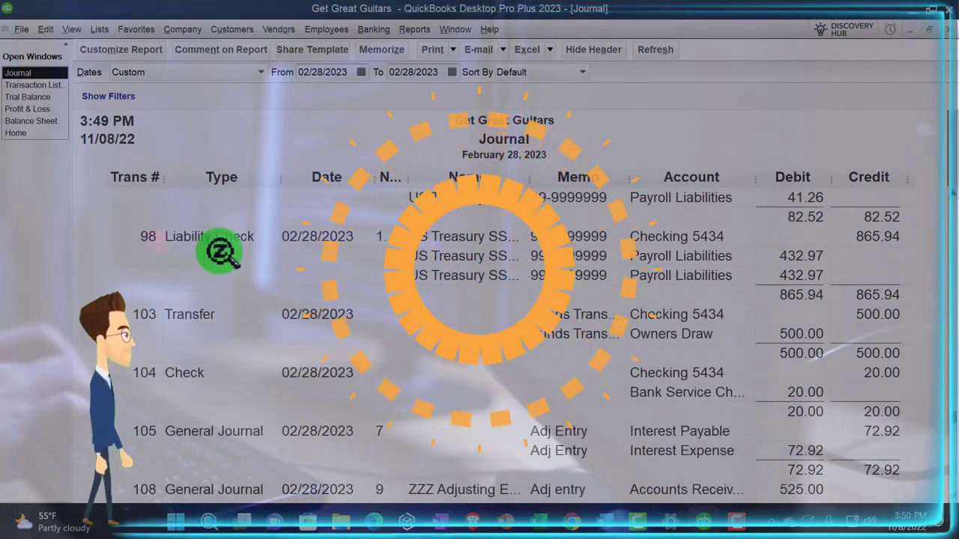
scroll(220, 254, "down", 5)
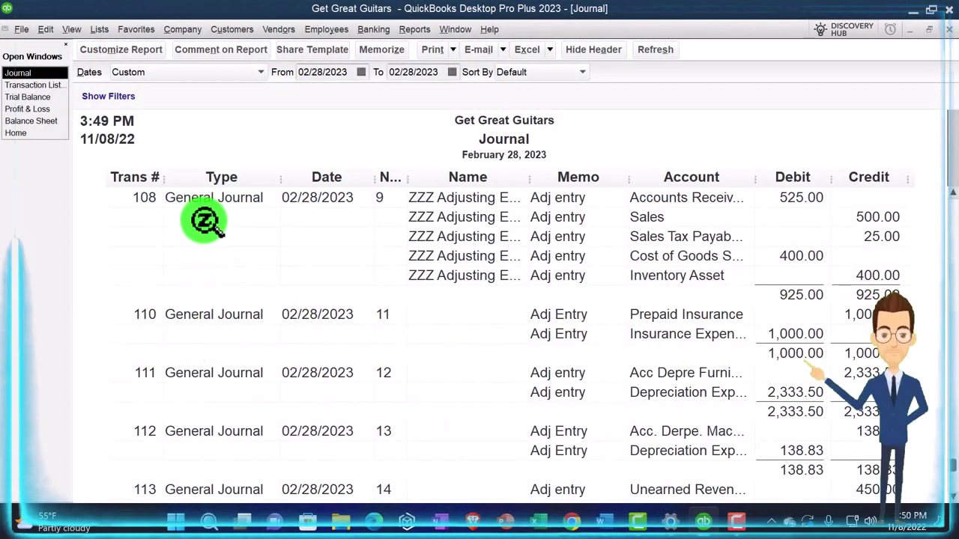
- Filter the Journal report by TransactionType so that it includes only Journal transactions
left_click(111, 50)
left_click(201, 36)
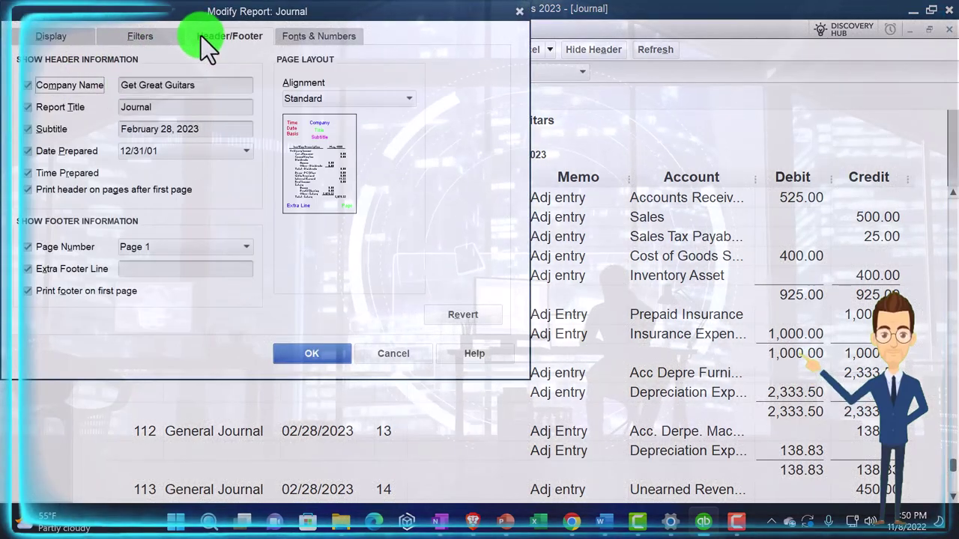
left_click(149, 36)
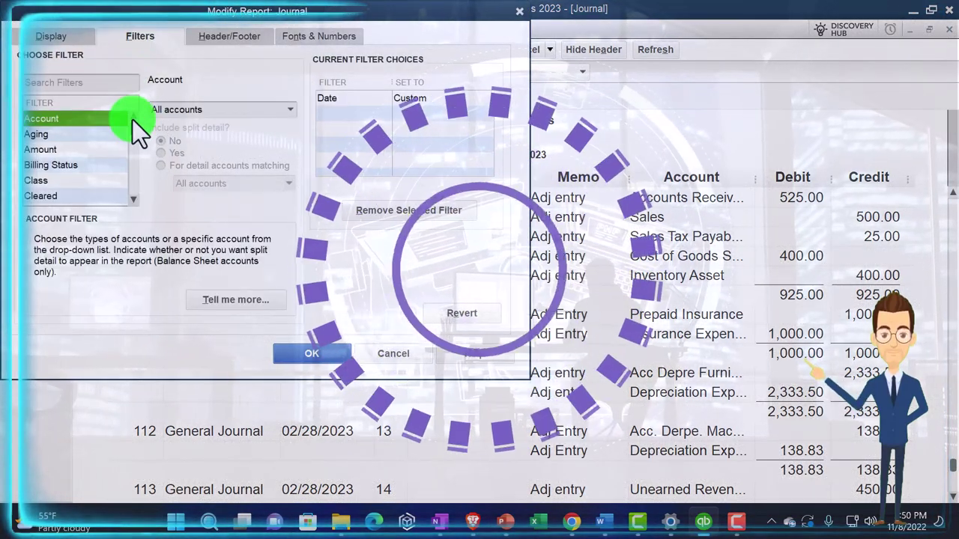
left_click_drag(133, 127, 133, 204)
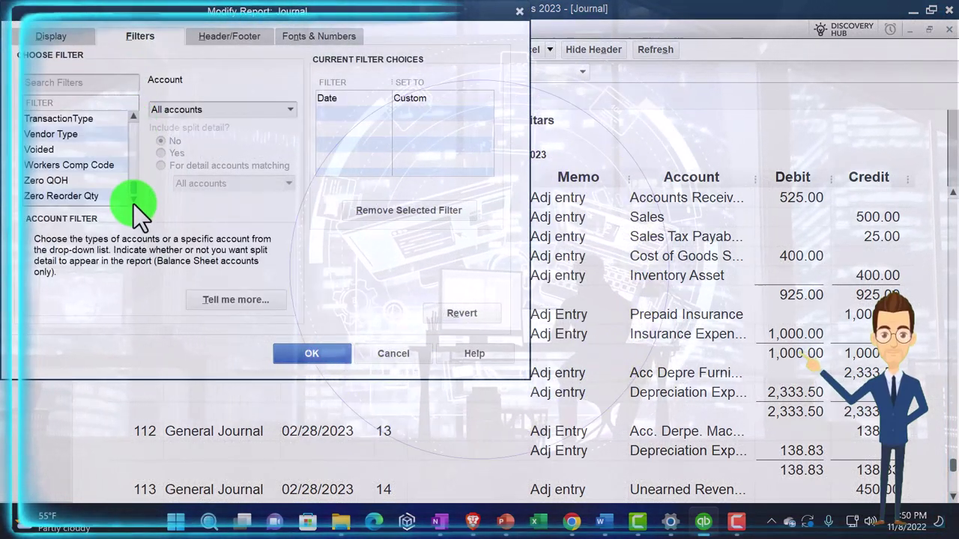
left_click(80, 118)
left_click(200, 110)
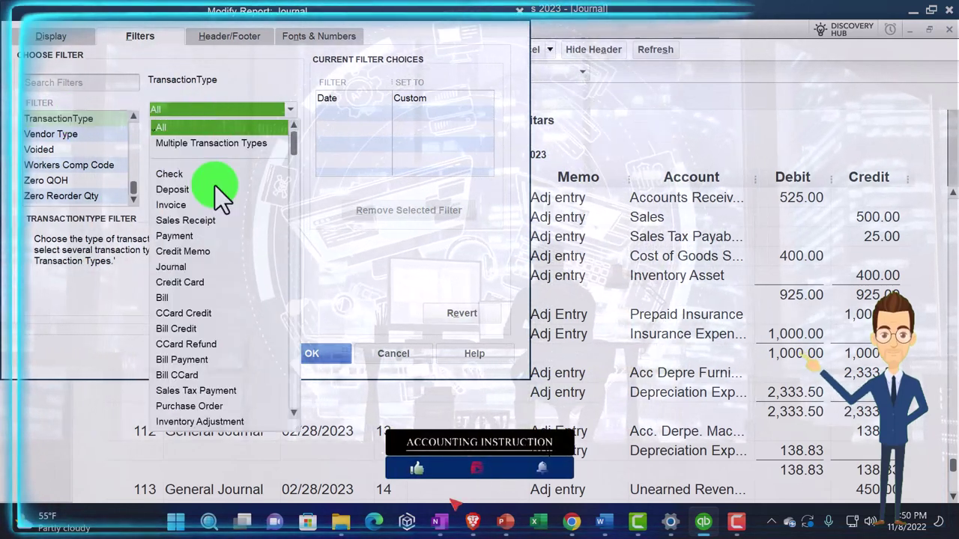
left_click(197, 268)
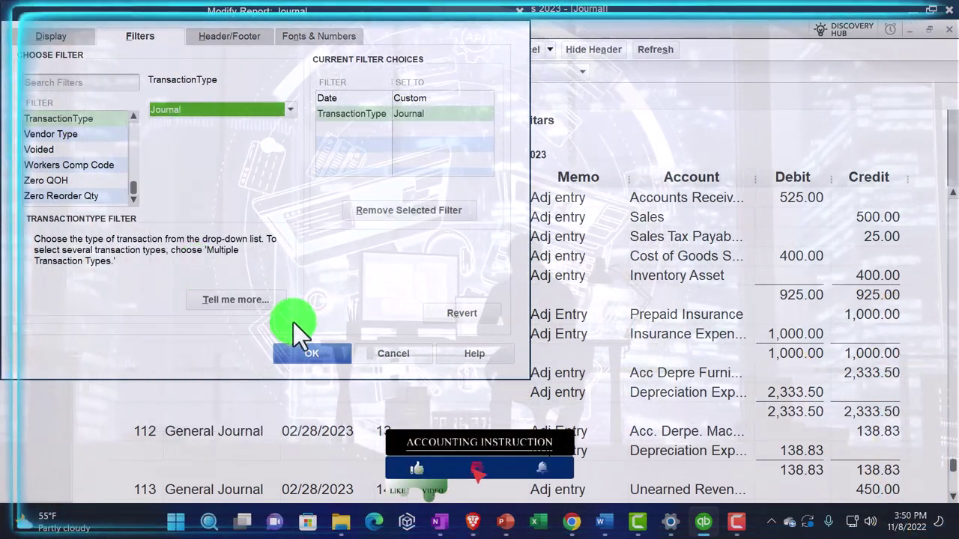
left_click(309, 350)
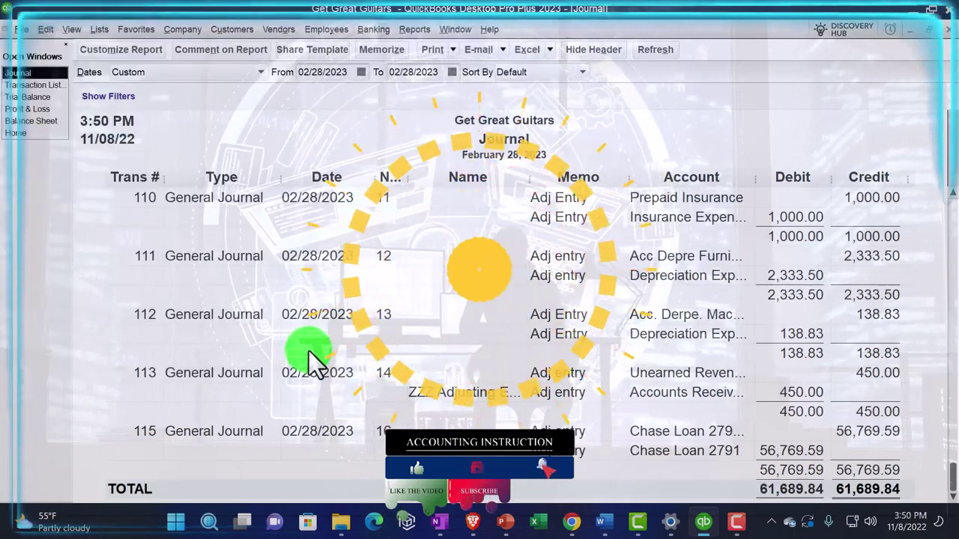
- Review the accounts, debits and credits of the 02/28/2023 adjusting entries in the filtered Journal report
scroll(311, 351, "up", 3)
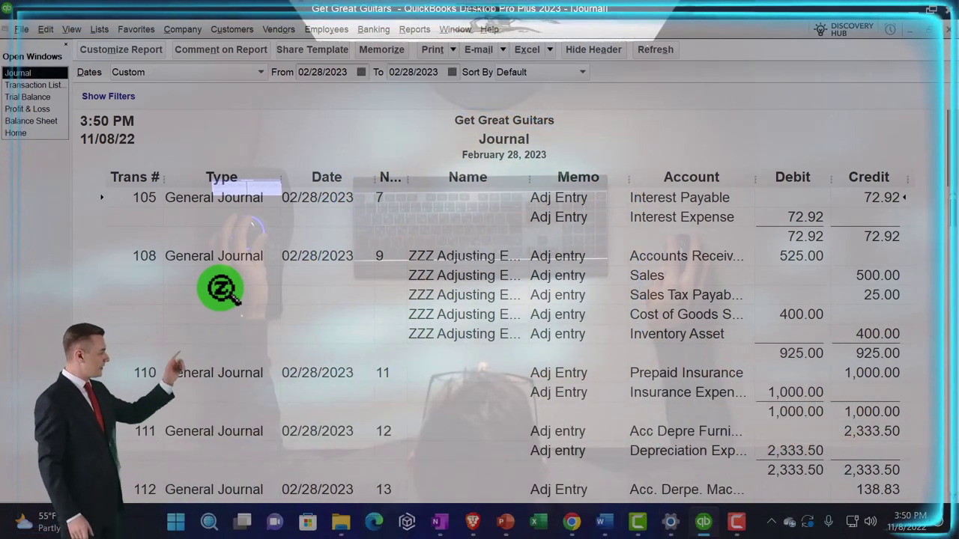
scroll(480, 300, "down", 3)
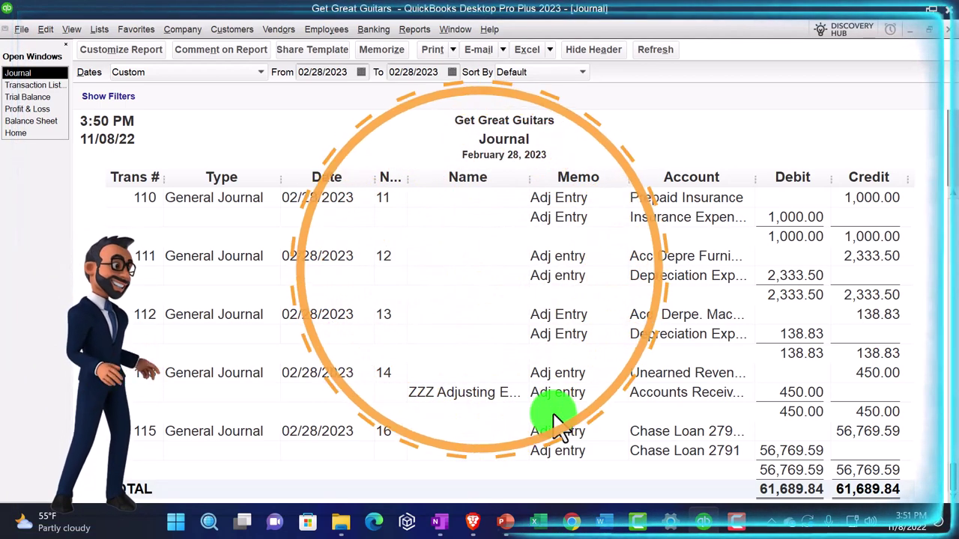
scroll(433, 323, "up", 2)
scroll(433, 323, "up", 1)
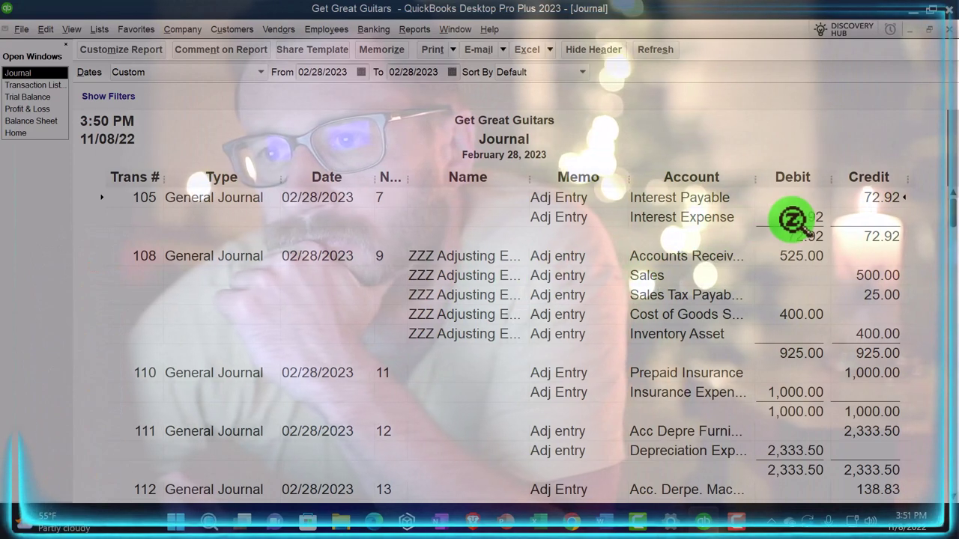
scroll(793, 221, "down", 1)
scroll(794, 225, "down", 2)
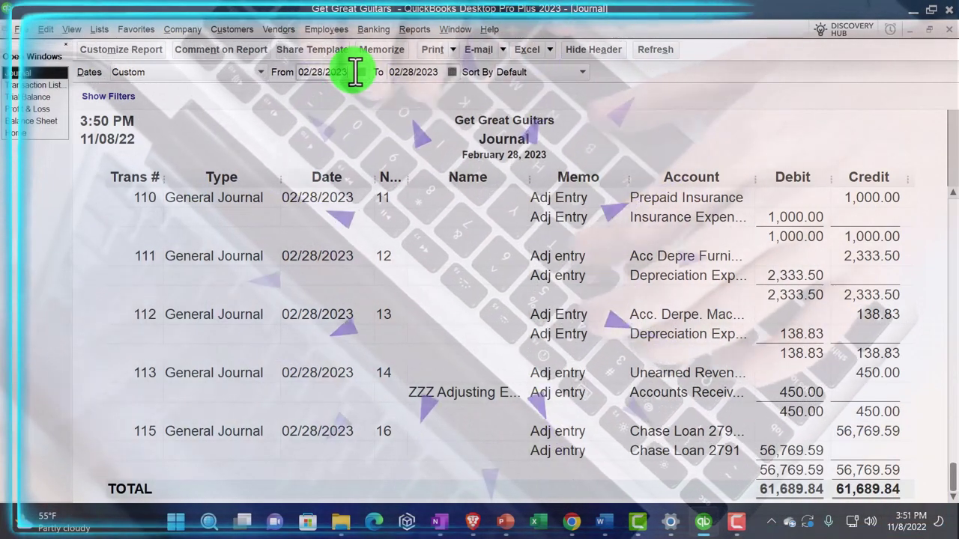
- Set the Journal report's date range from 03/01/2023 to 03/01/2023 to list the reversing entries
left_click(356, 73)
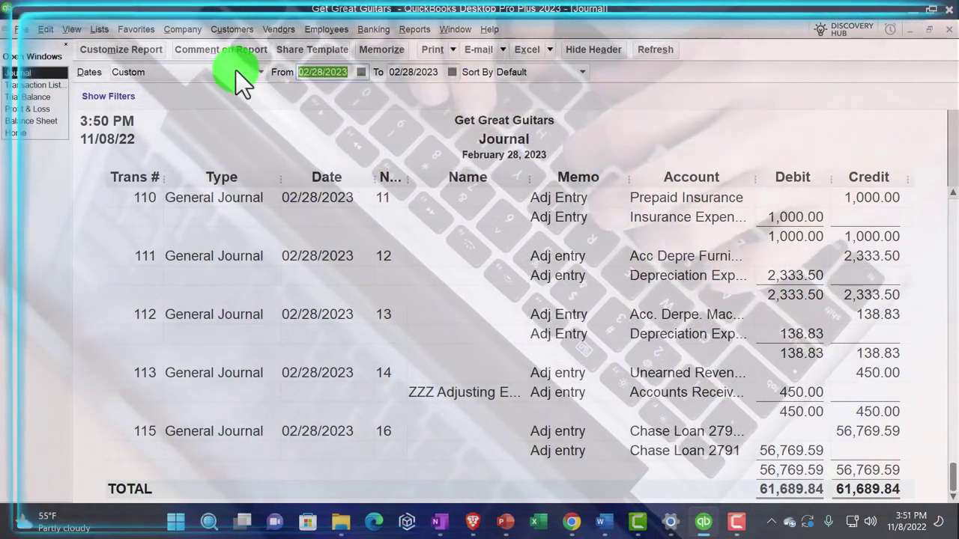
type("03/01/2023")
key("Tab")
key("Tab")
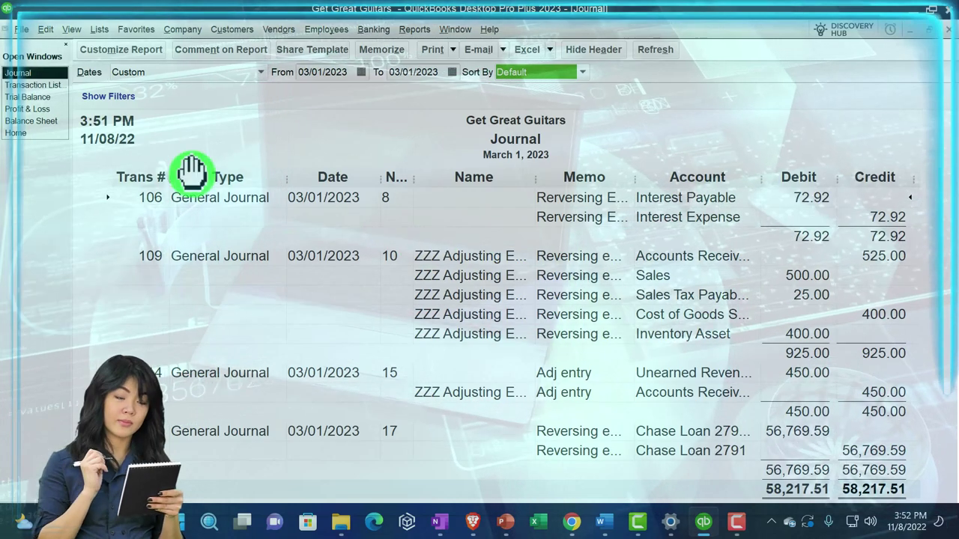
- Remove the date prepared, time prepared and report basis from the Balance Sheet's header and enter the preparer's name as its extra footer line
left_click(34, 121)
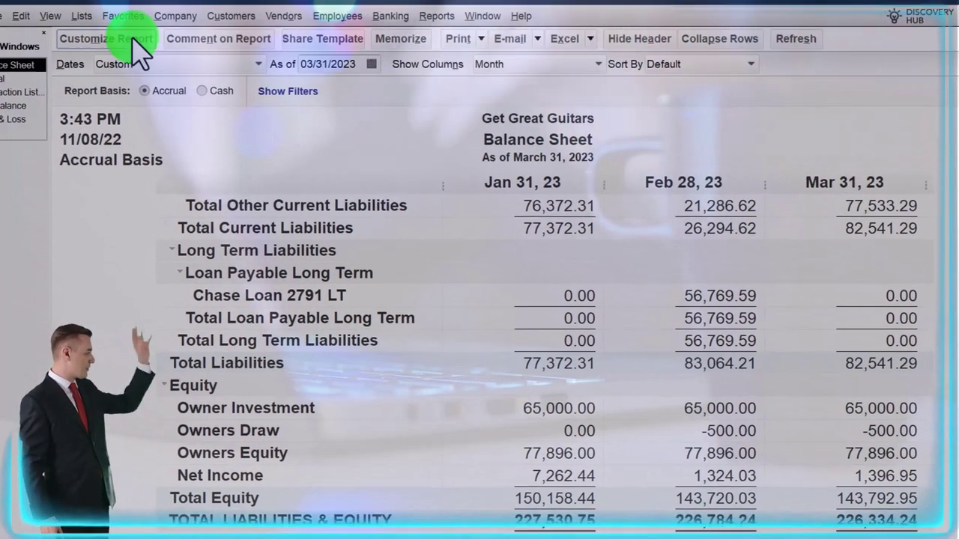
left_click(131, 37)
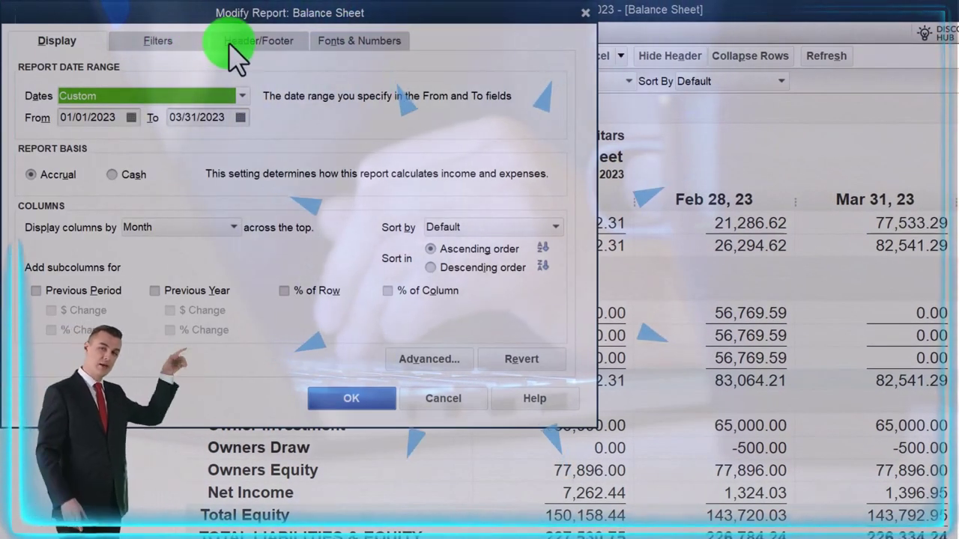
left_click(230, 43)
left_click(37, 171)
left_click(31, 195)
left_click(31, 219)
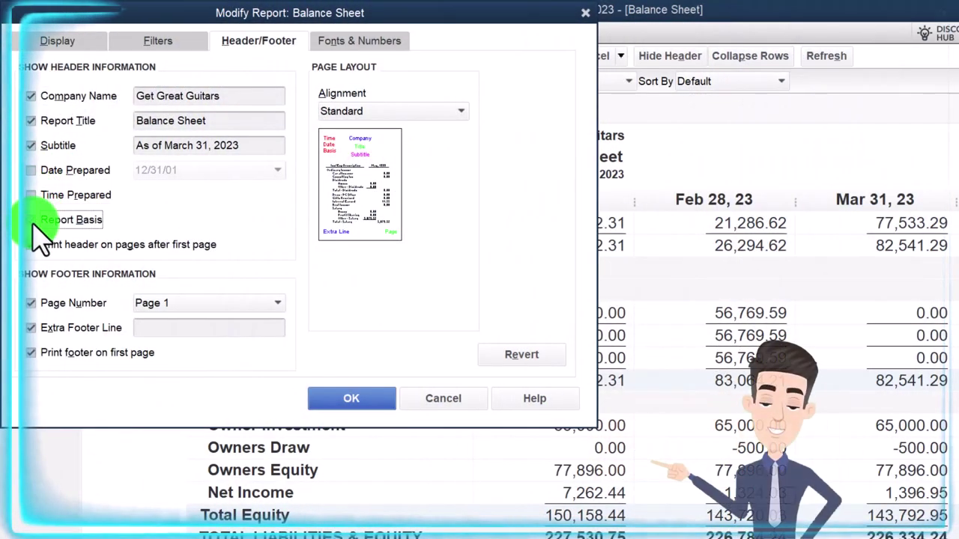
left_click(165, 329)
type("Robe")
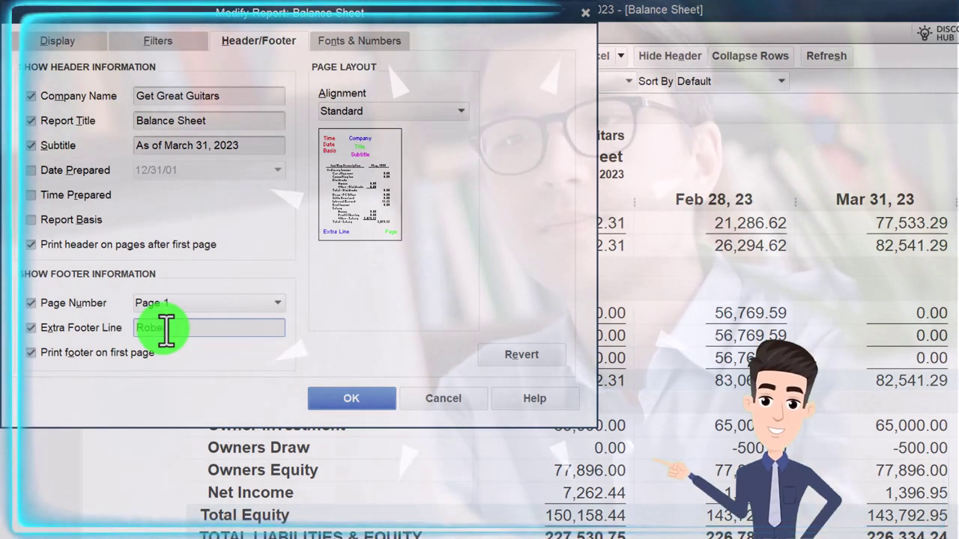
- Format the Balance Sheet's negative numbers in parentheses and bright red, and apply the report customization
left_click(362, 41)
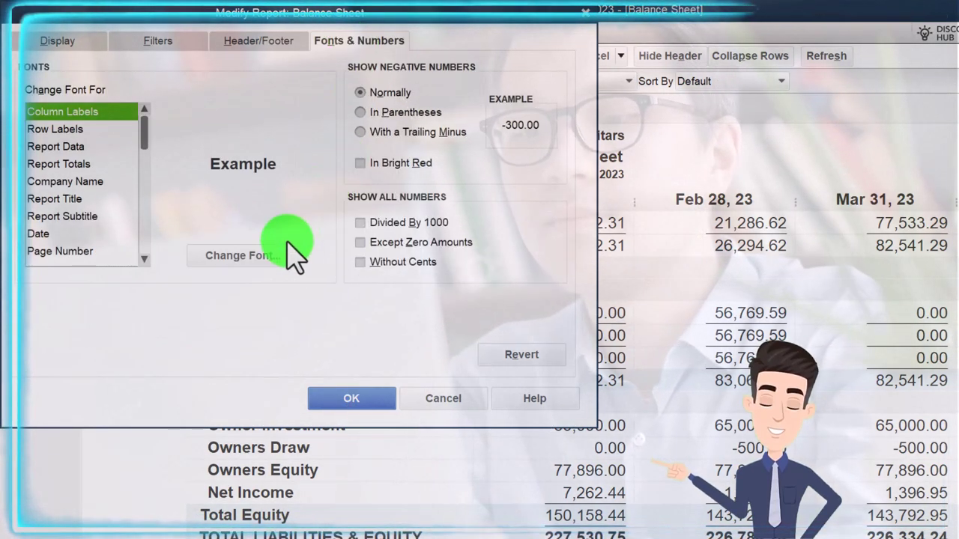
left_click(363, 111)
left_click(363, 165)
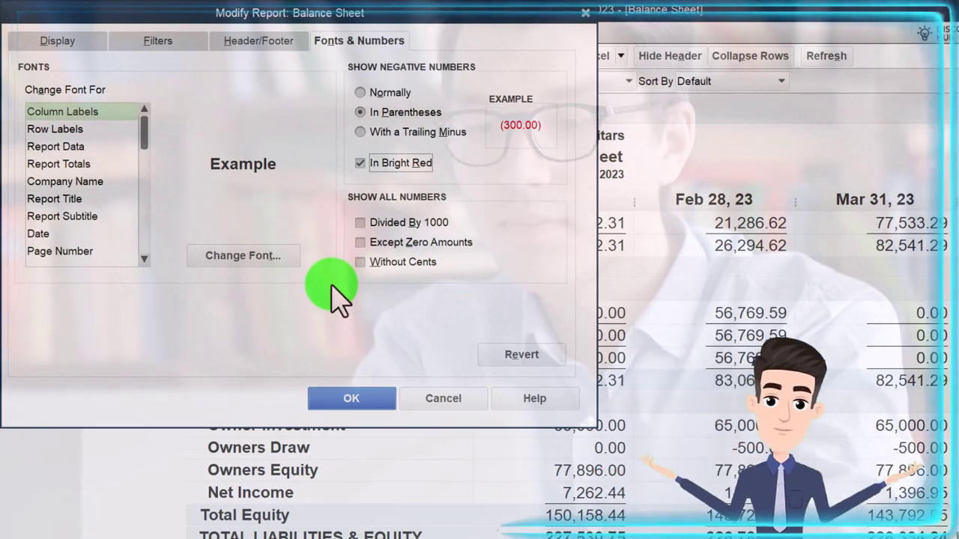
left_click(350, 398)
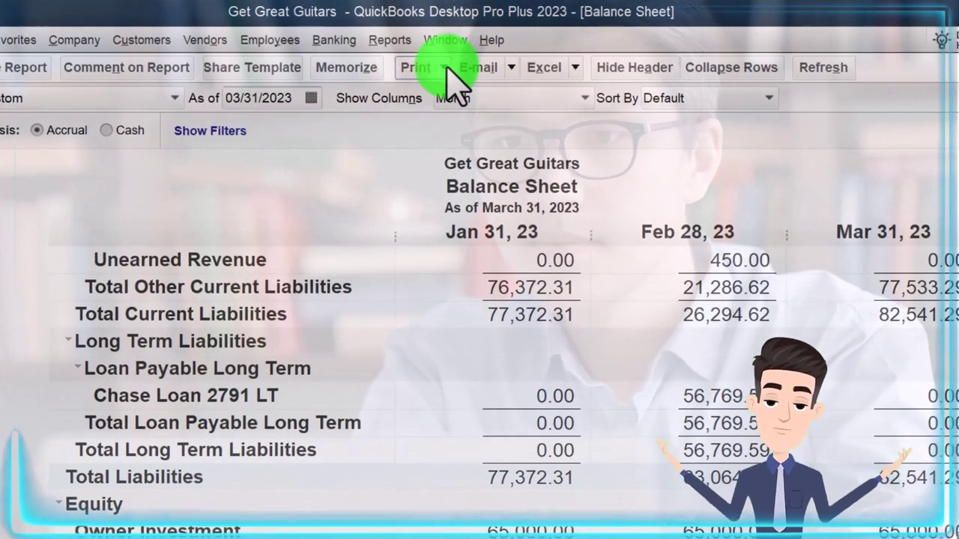
- Start saving the Balance Sheet as a PDF and open the GGG Reports folder inside the desktop's QuickBooks Desktop 2023 folder
left_click(453, 50)
left_click(450, 110)
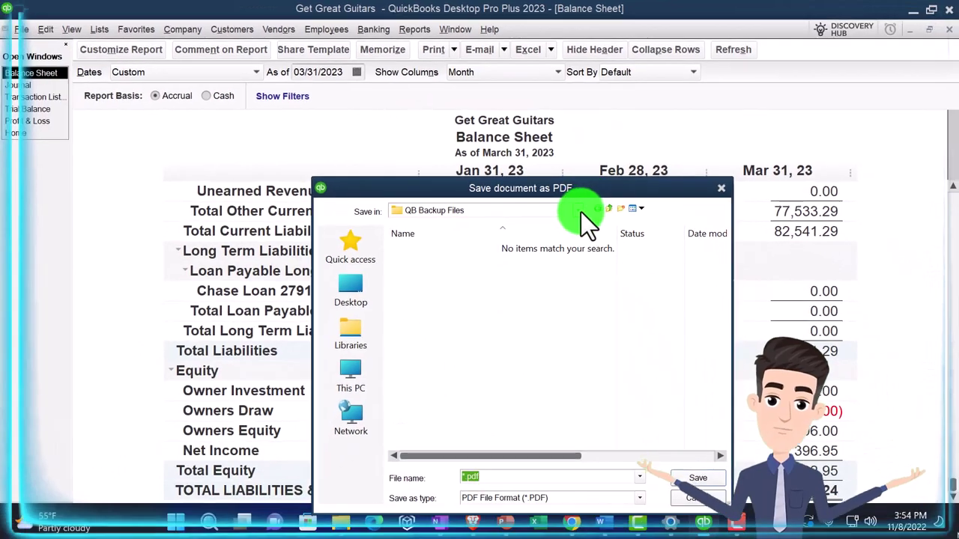
left_click(520, 397)
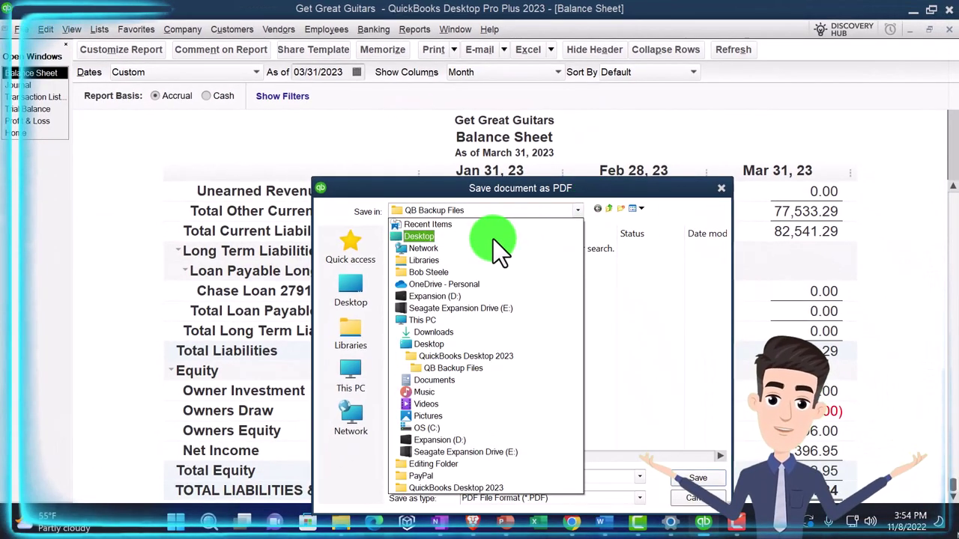
left_click(495, 237)
scroll(532, 337, "down", 3)
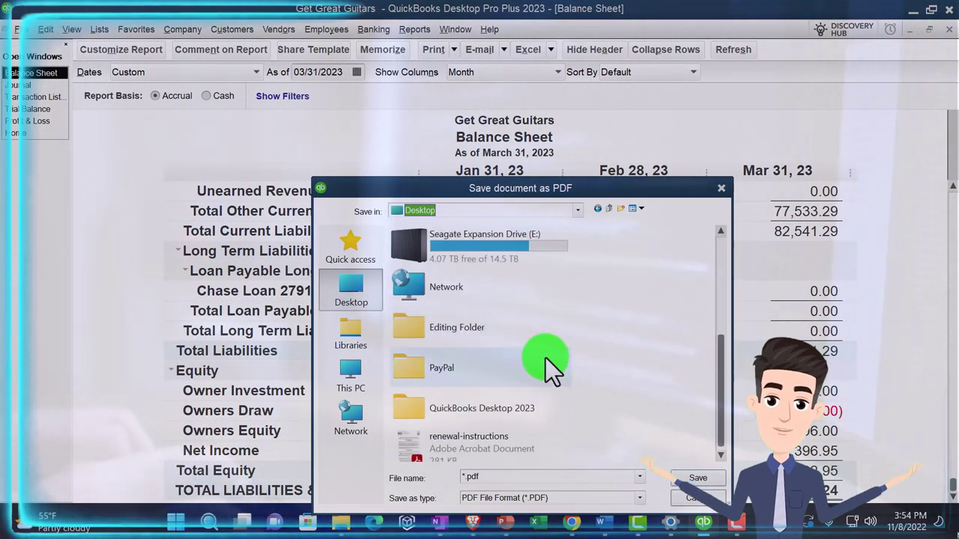
left_click(471, 412)
double_click(470, 412)
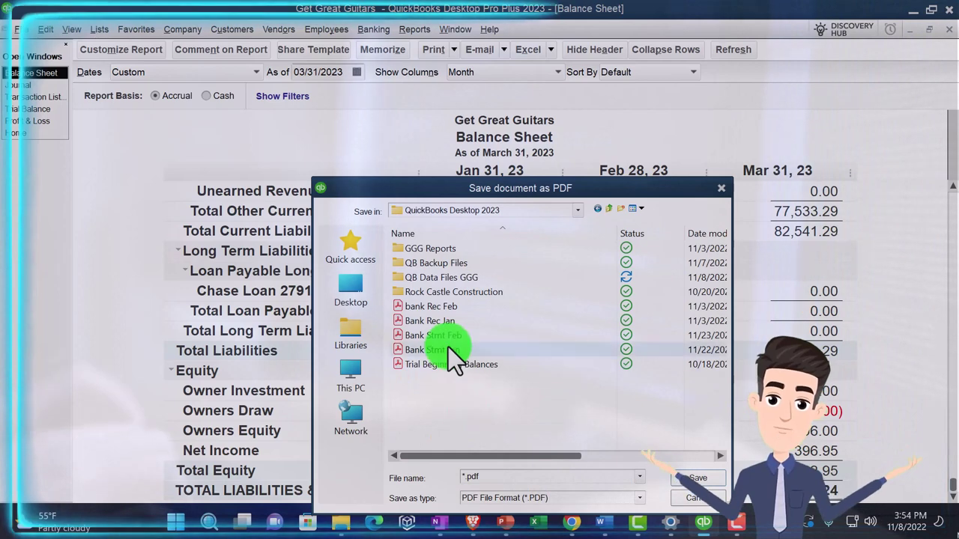
double_click(429, 278)
double_click(425, 252)
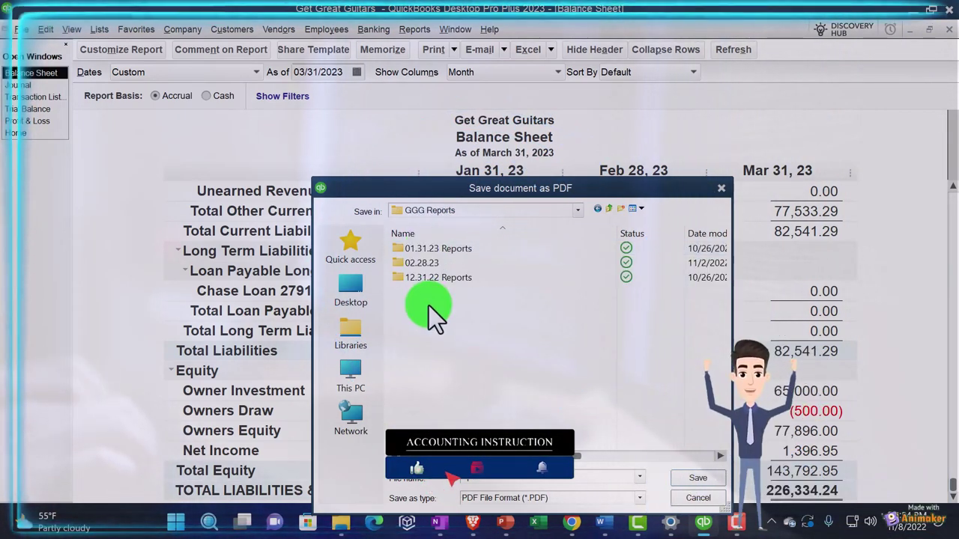
- Create a folder named Adjusted Reports inside GGG Reports and open it as the save location
right_click(429, 306)
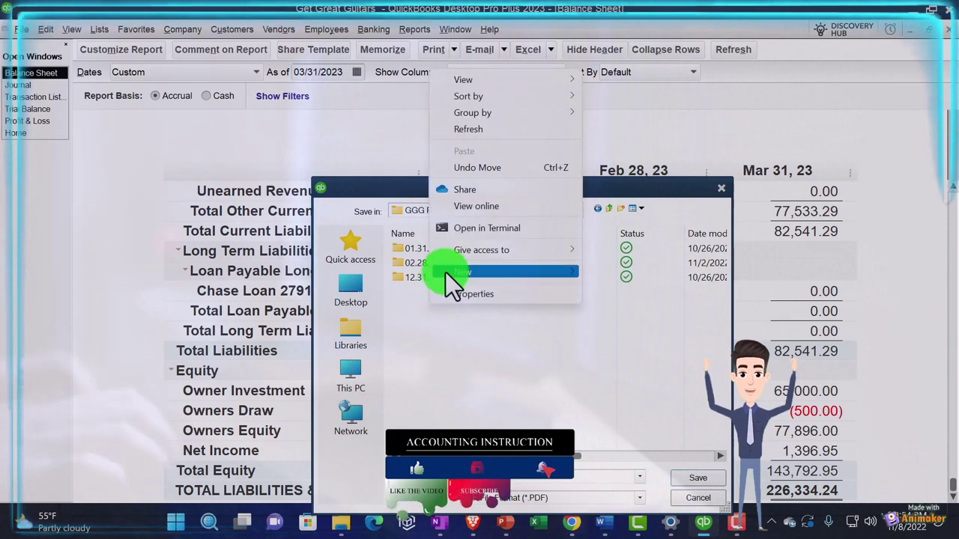
mouse_move(498, 275)
left_click(616, 273)
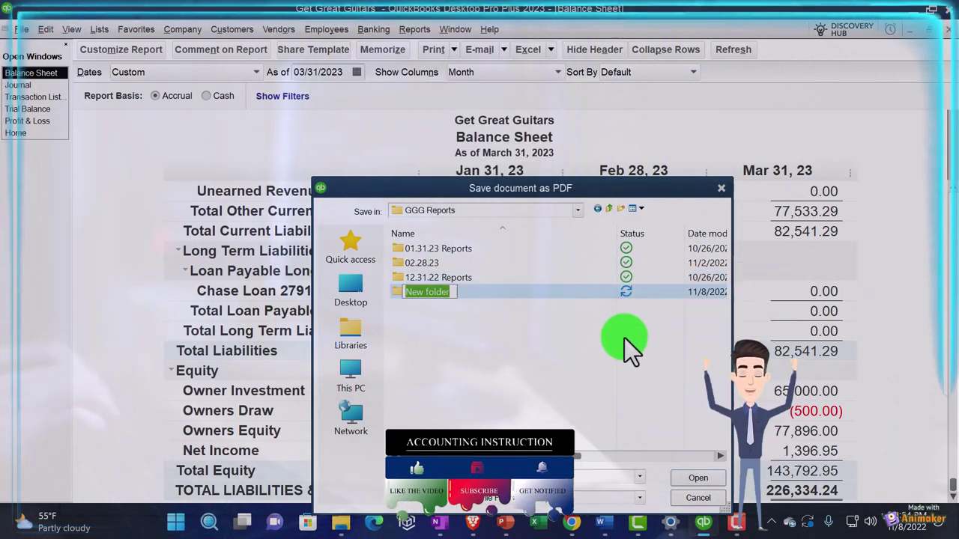
type("Adjuste")
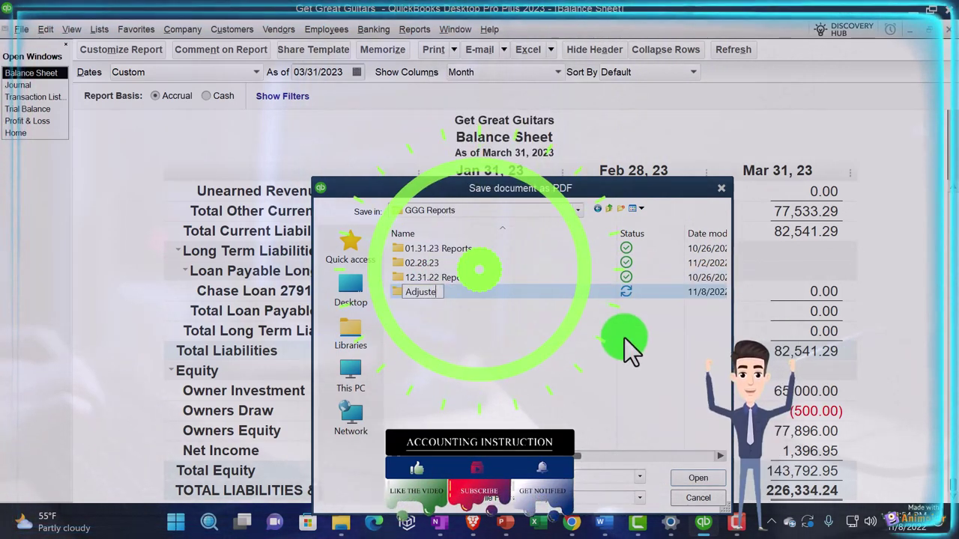
type("d Reports")
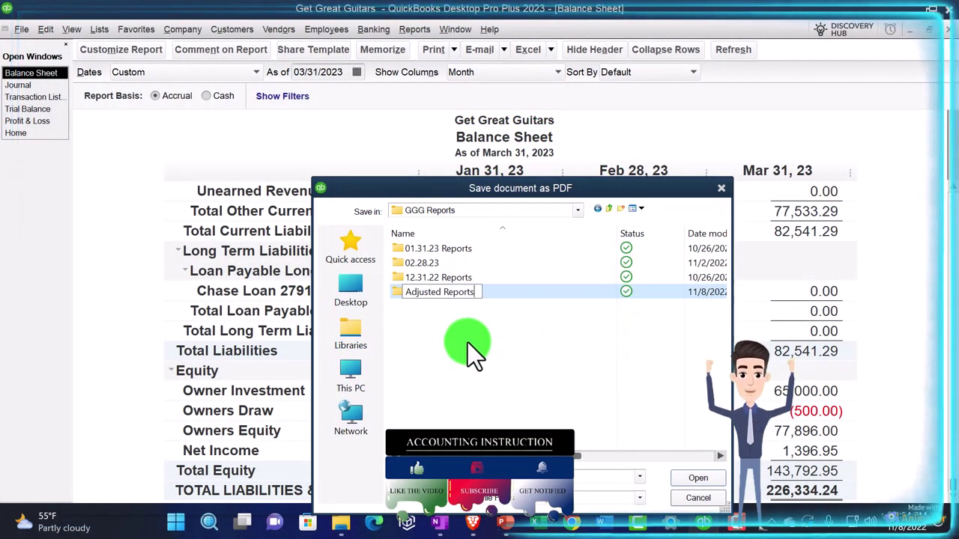
key("Return")
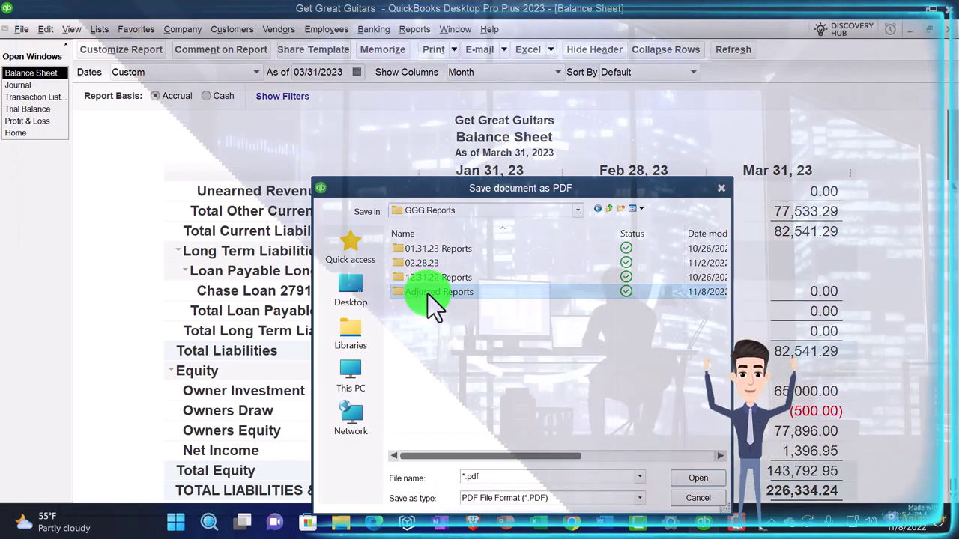
double_click(430, 293)
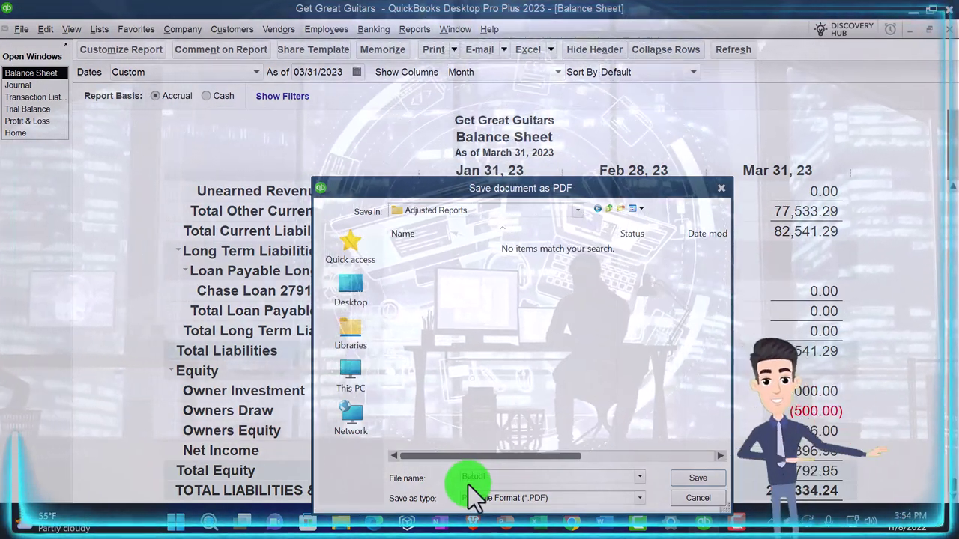
- Name the PDF file Balance Sheet and save it in the Adjusted Reports folder
type("Balance Sth")
key("BackSpace")
key("BackSpace")
type("heet")
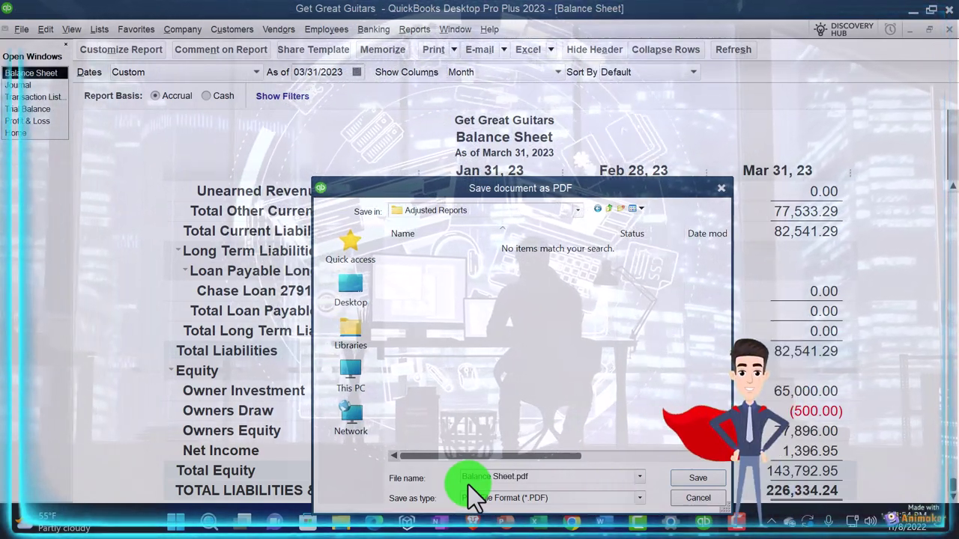
left_click(700, 479)
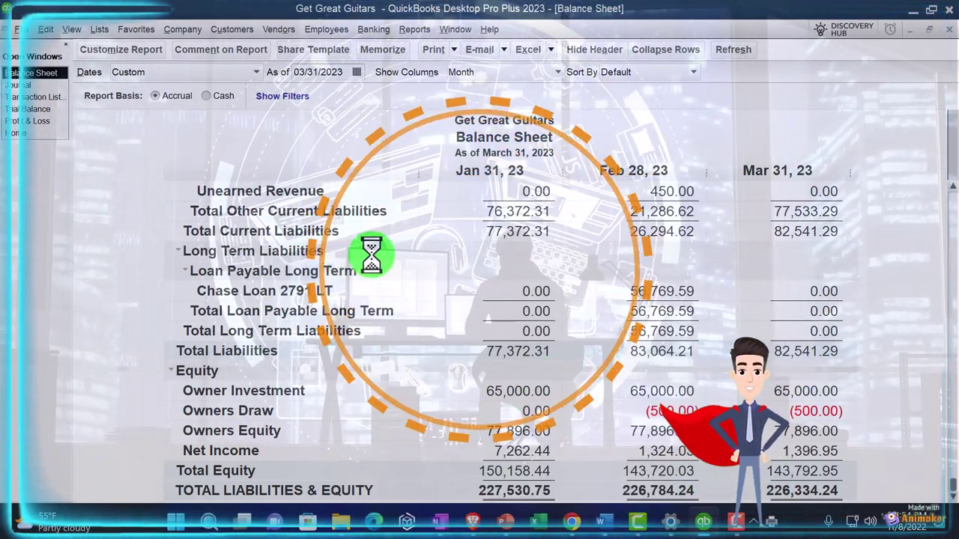
- Open the Profit & Loss report's customization and change its report title to Income Statement
left_click(36, 120)
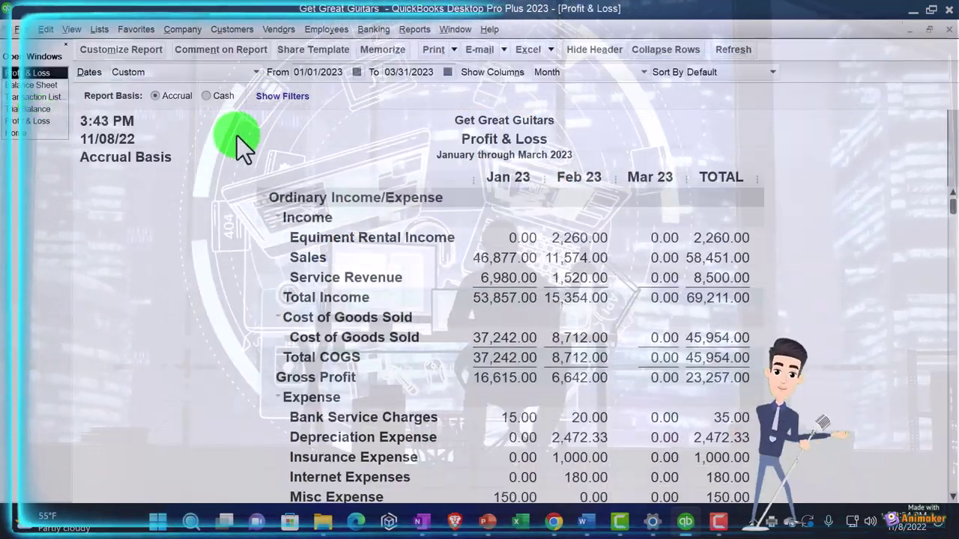
left_click(134, 51)
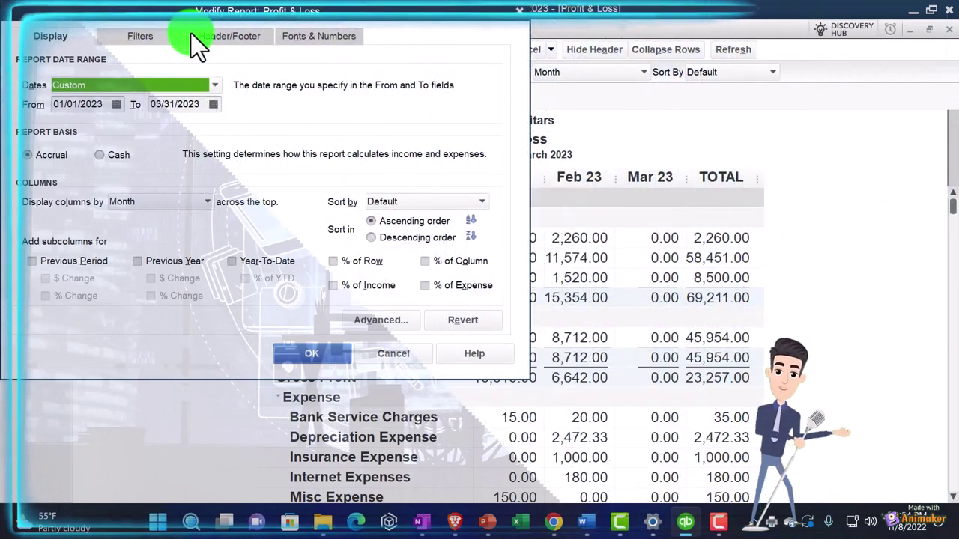
left_click(200, 36)
left_click_drag(190, 106, 70, 98)
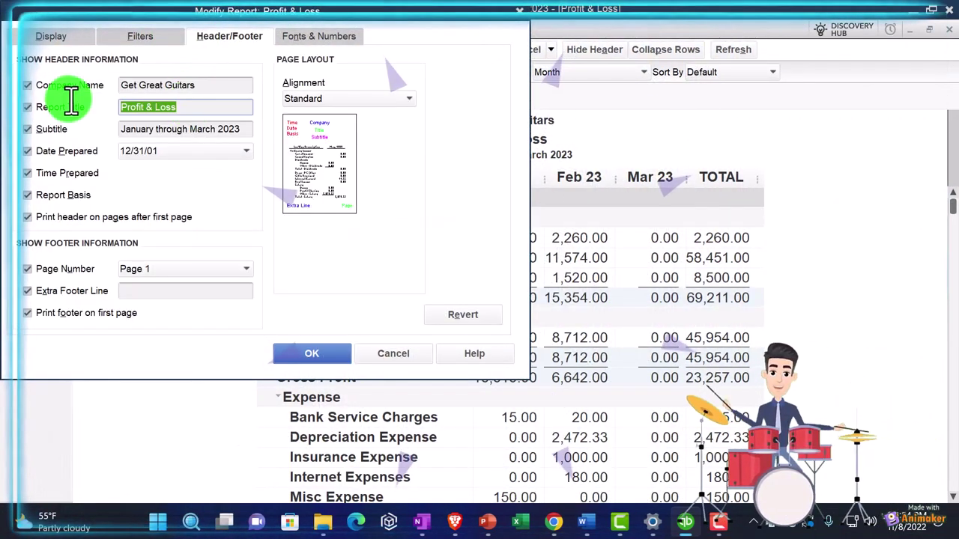
type("Income Statement")
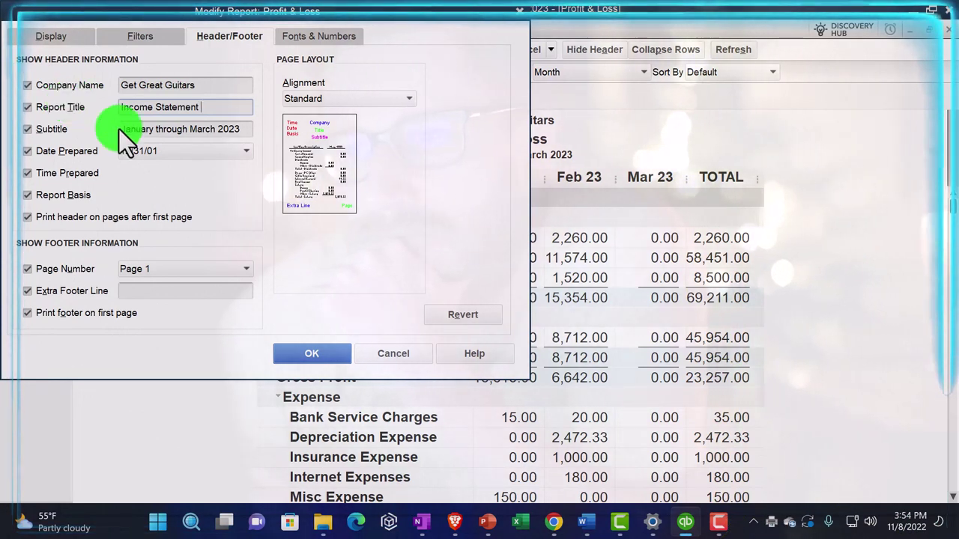
- Remove the subtitle, date prepared, time prepared and report basis from the Profit & Loss header and enter the preparer's name as its extra footer line
left_click(26, 129)
left_click(27, 151)
left_click(27, 172)
left_click(27, 194)
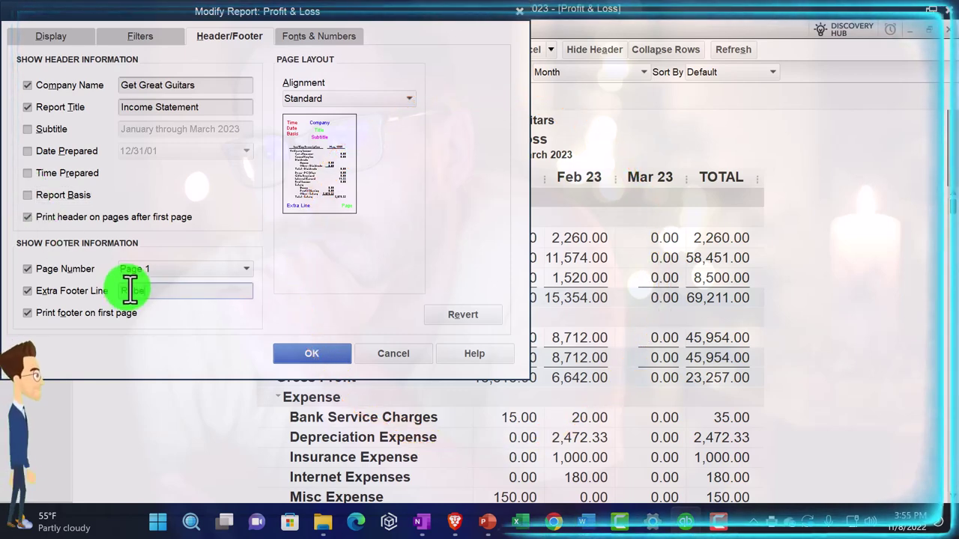
- Format the Profit & Loss report's negative numbers in parentheses and bright red, and apply the customization
left_click(318, 38)
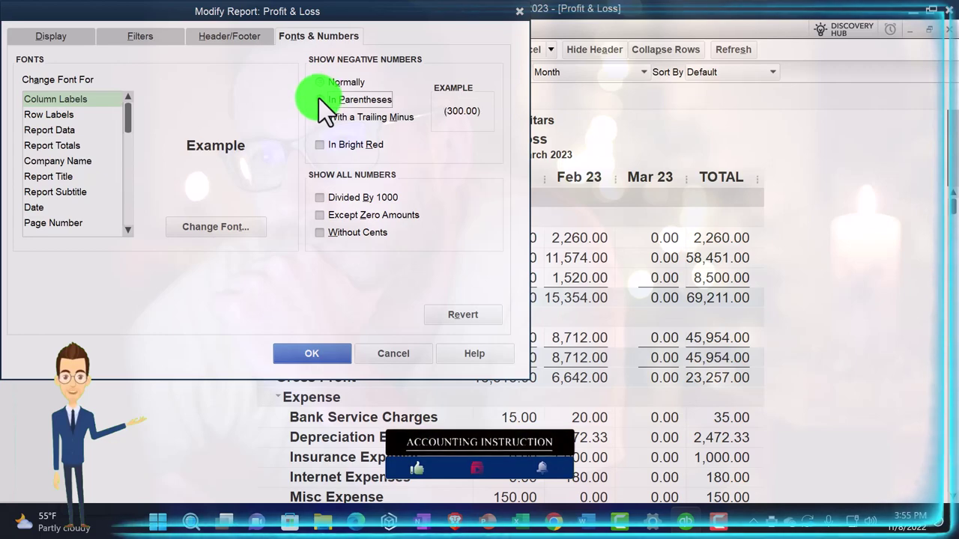
left_click(321, 144)
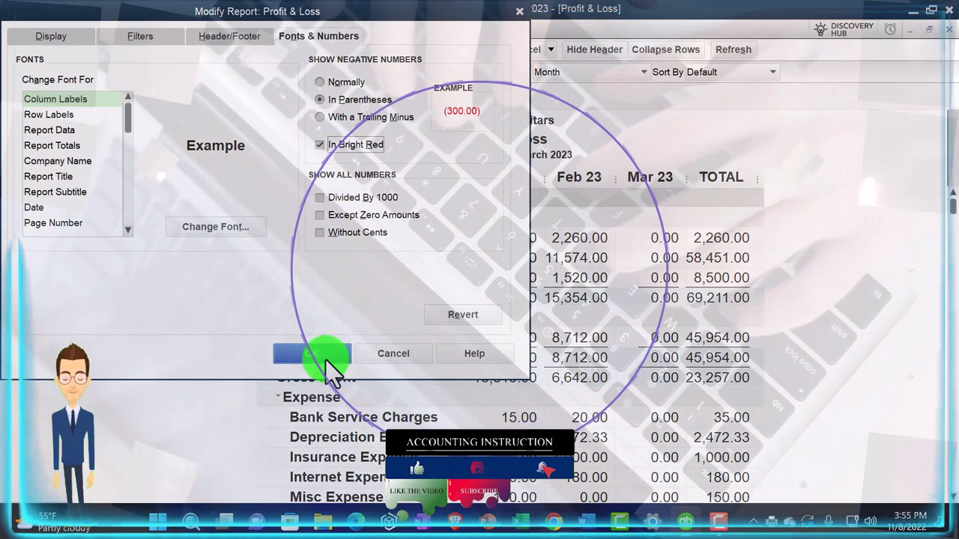
left_click(322, 355)
- Save the Profit & Loss report as a PDF named Income Statement in the Adjusted Reports folder, and switch to the Trial Balance report
left_click(453, 50)
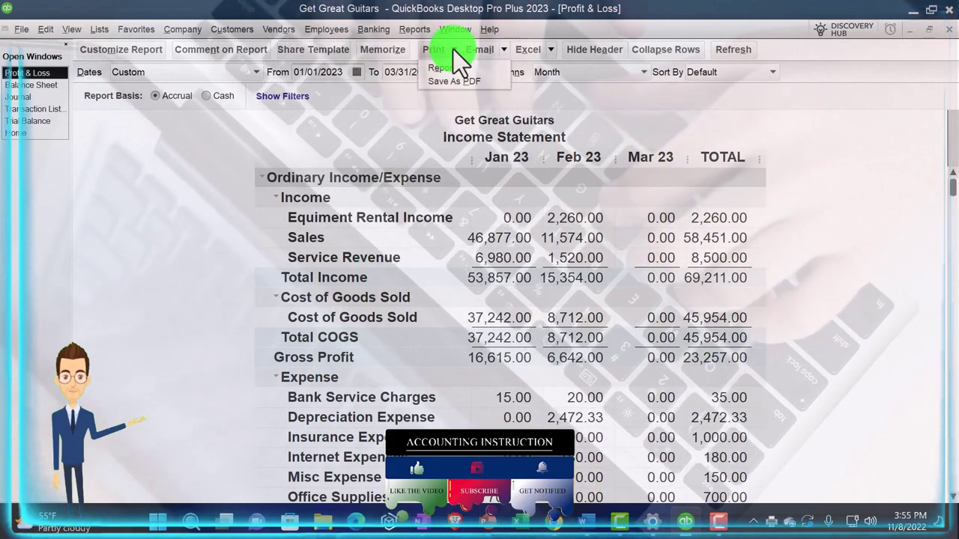
left_click(456, 79)
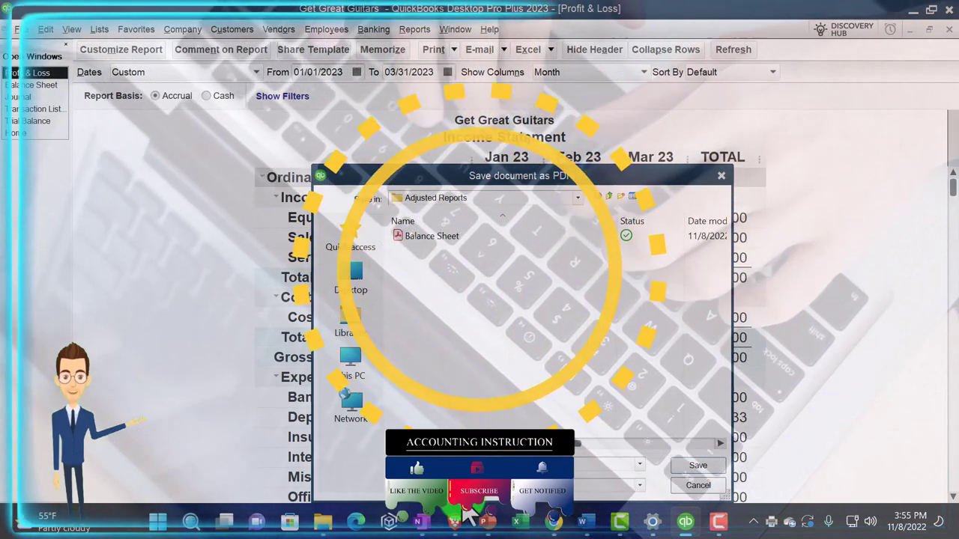
type("atement")
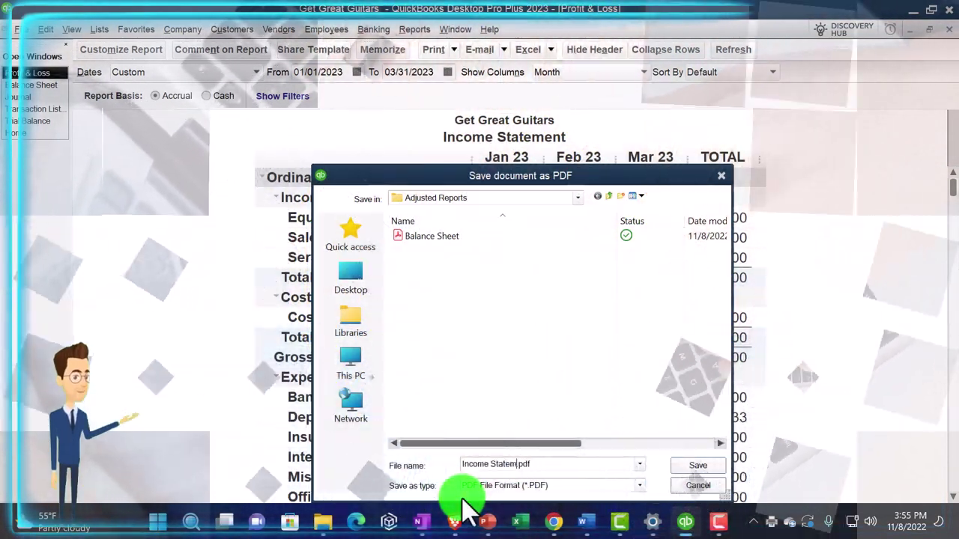
left_click(696, 471)
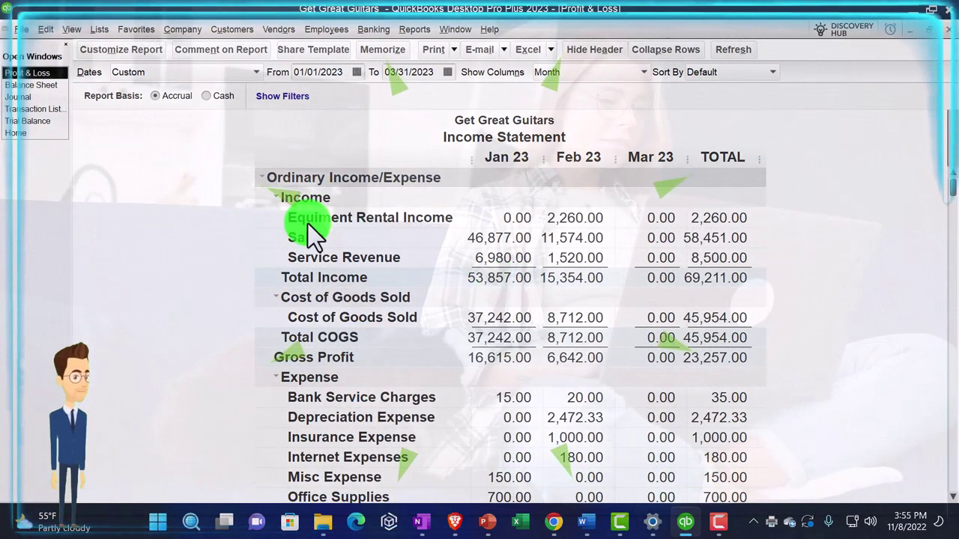
left_click(45, 124)
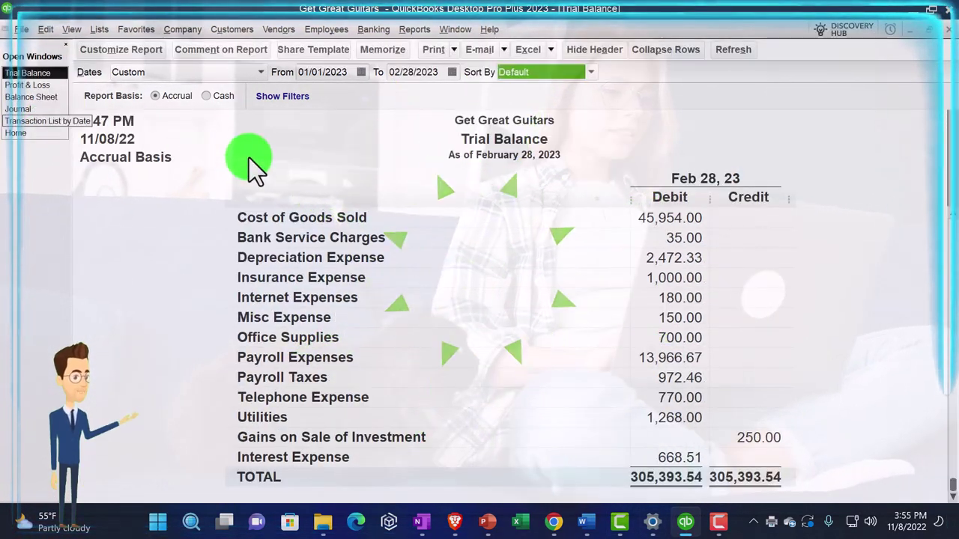
left_click(449, 48)
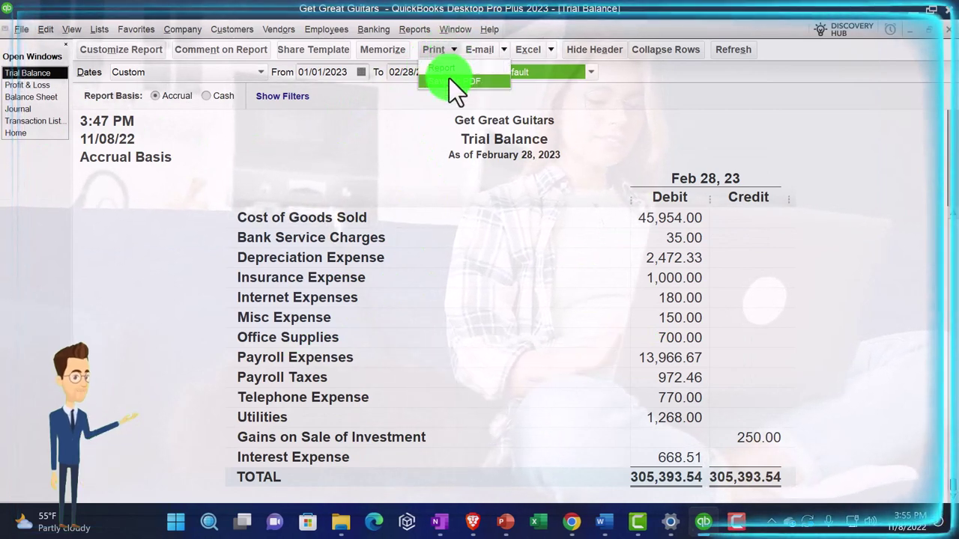
left_click(448, 78)
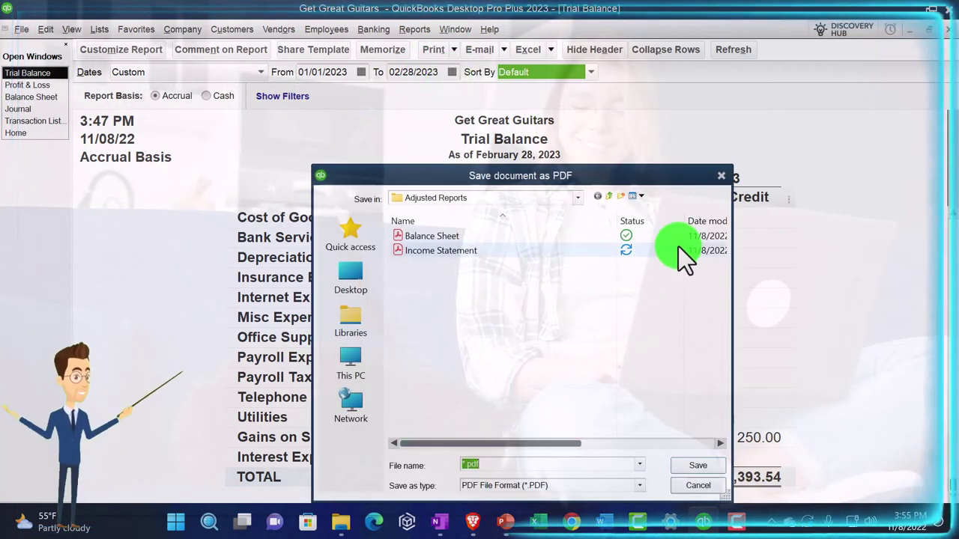
left_click(721, 177)
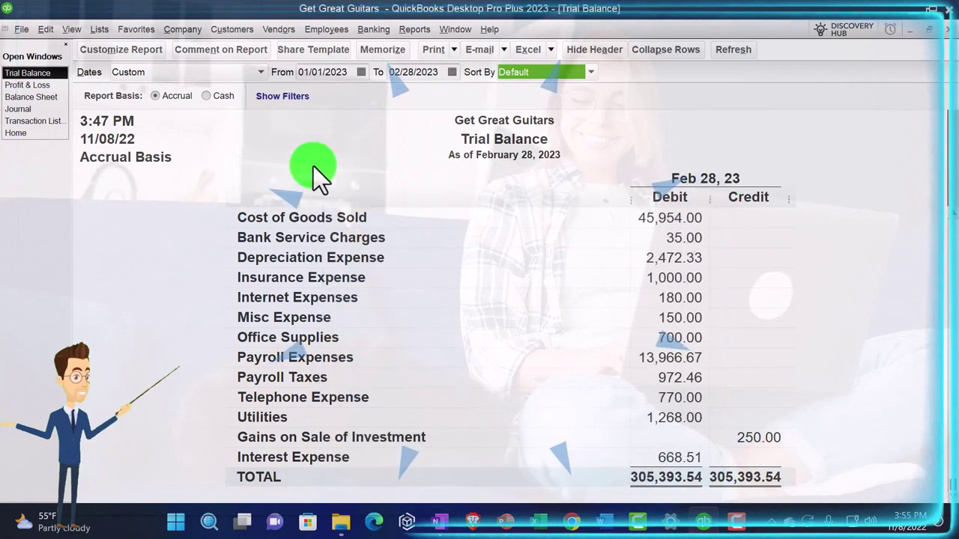
- Remove the date prepared, time prepared and report basis from the Trial Balance's header and enter the preparer's name as its extra footer line
left_click(123, 53)
left_click(208, 36)
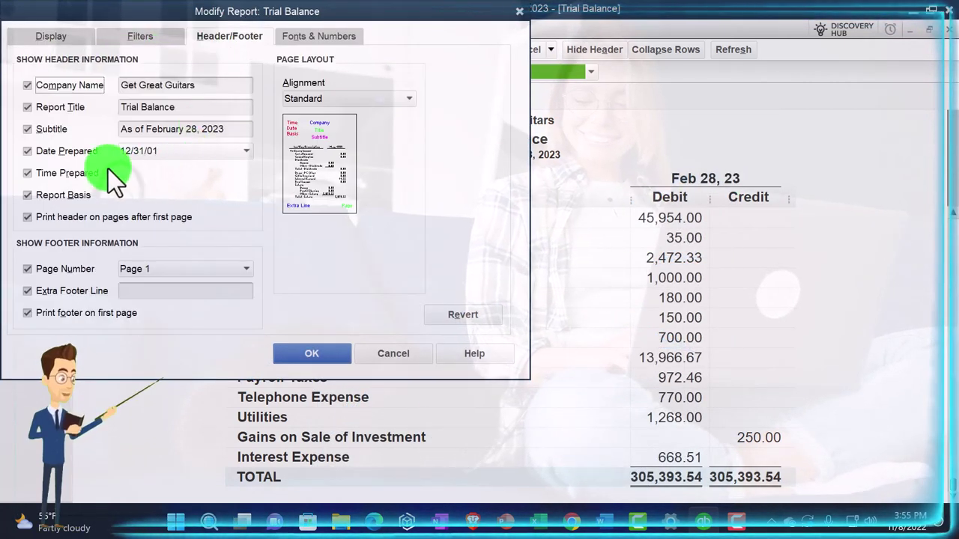
left_click(27, 173)
left_click(27, 196)
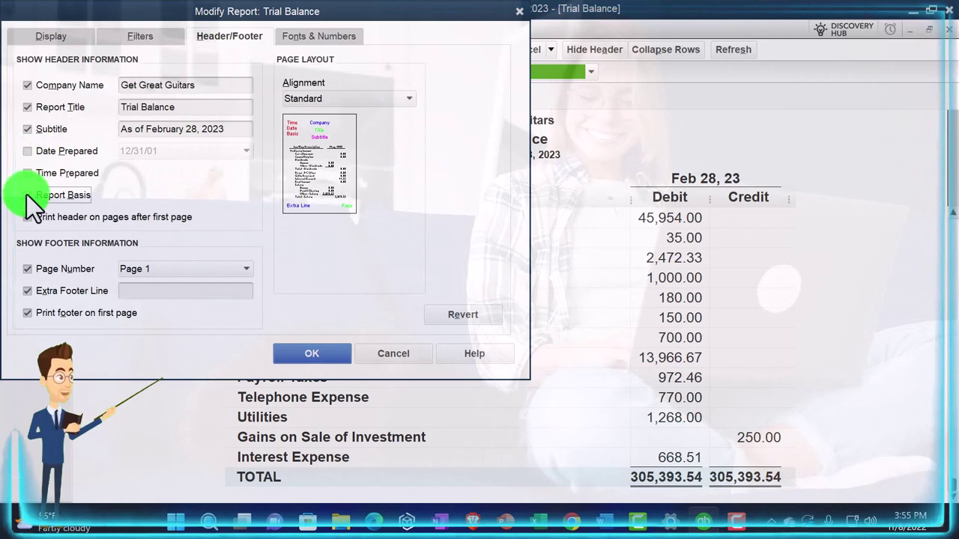
left_click(135, 294)
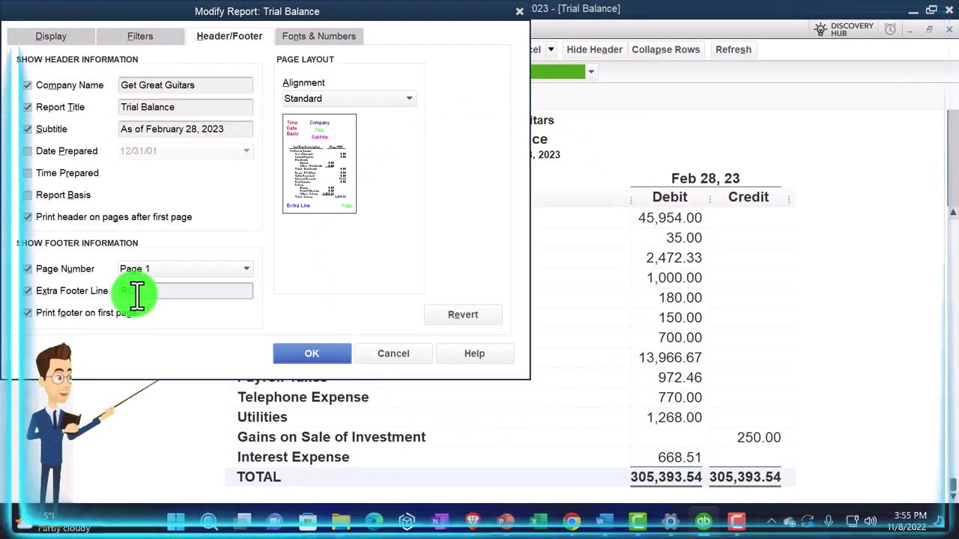
type("Robert")
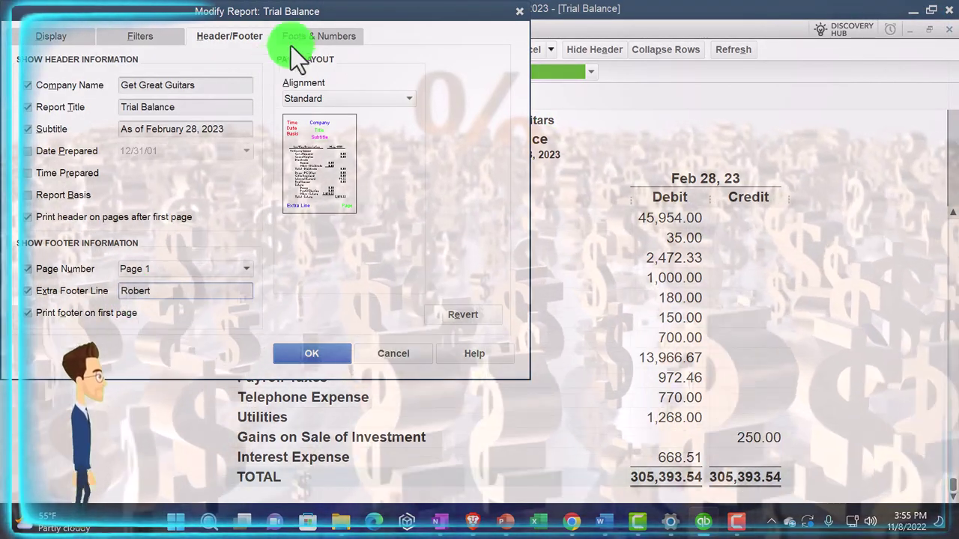
- Format the Trial Balance's negative numbers in parentheses and bright red, and apply the report customization
left_click(298, 38)
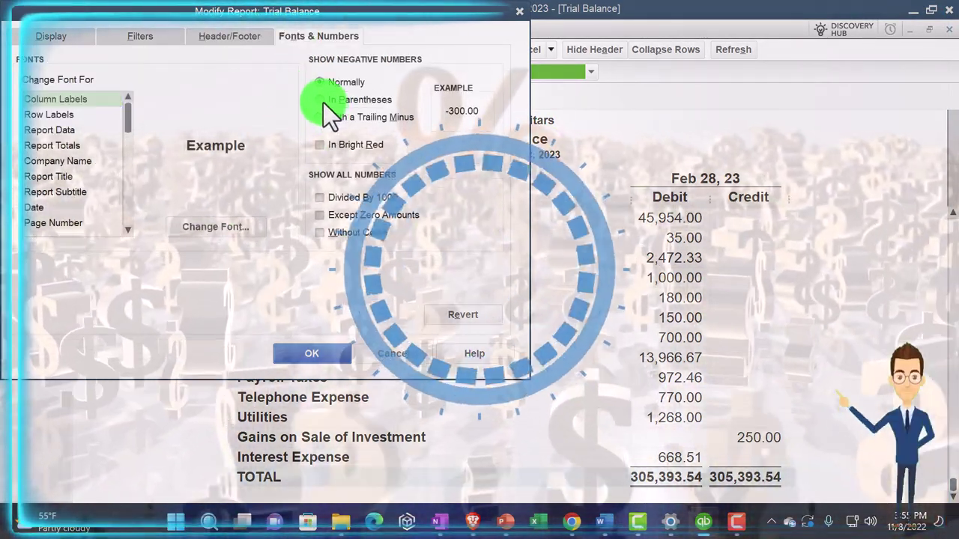
left_click(323, 103)
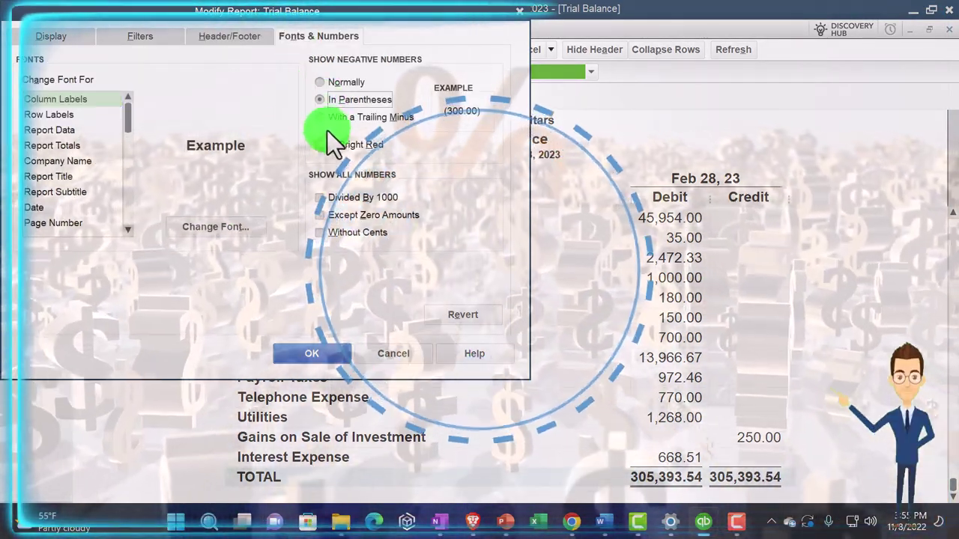
left_click(322, 144)
left_click(334, 352)
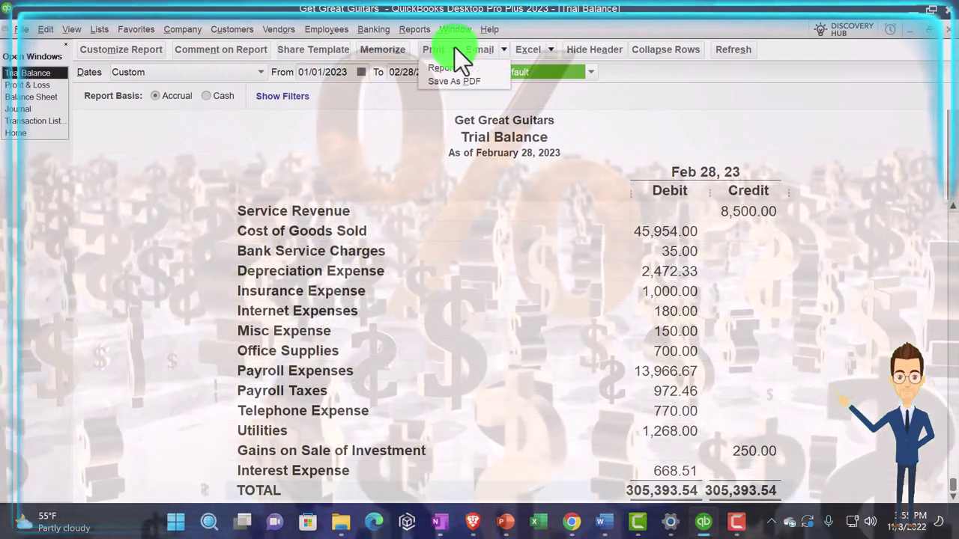
- Save the Trial Balance as a PDF named Trial Balance in the Adjusted Reports folder
left_click(454, 48)
left_click(455, 77)
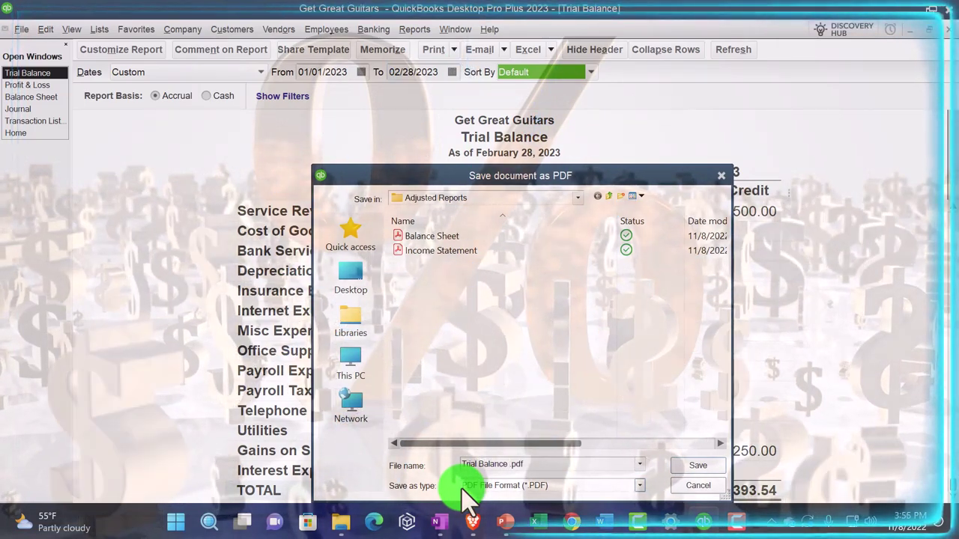
left_click(706, 465)
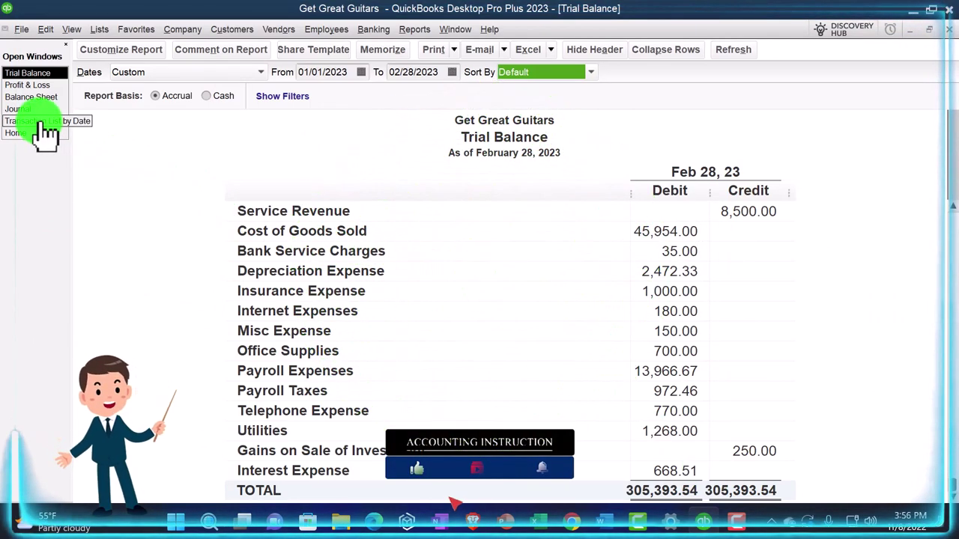
- Set the Journal report's date range from 02/28/2023 to 02/28/2023 to list the adjusting entries
left_click(35, 109)
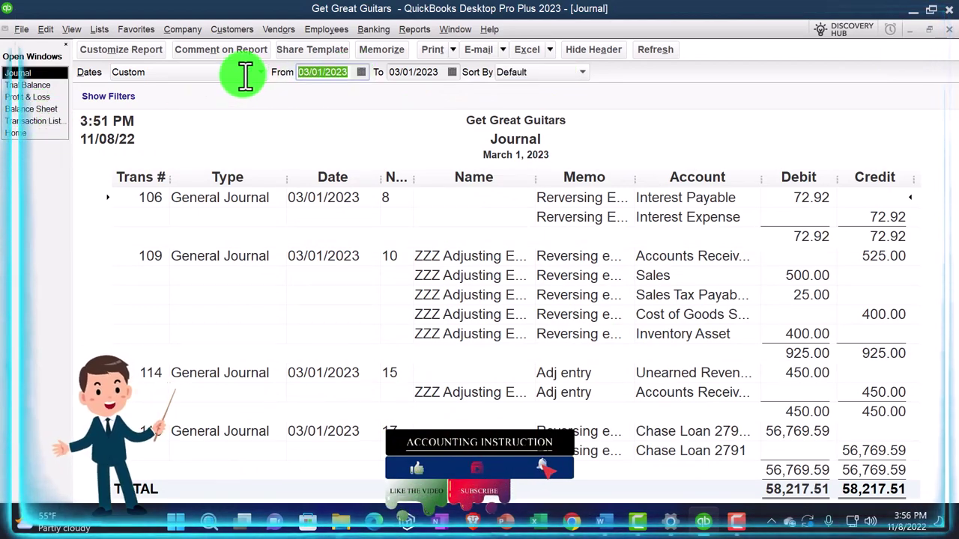
type("02/28/2023")
key("Tab")
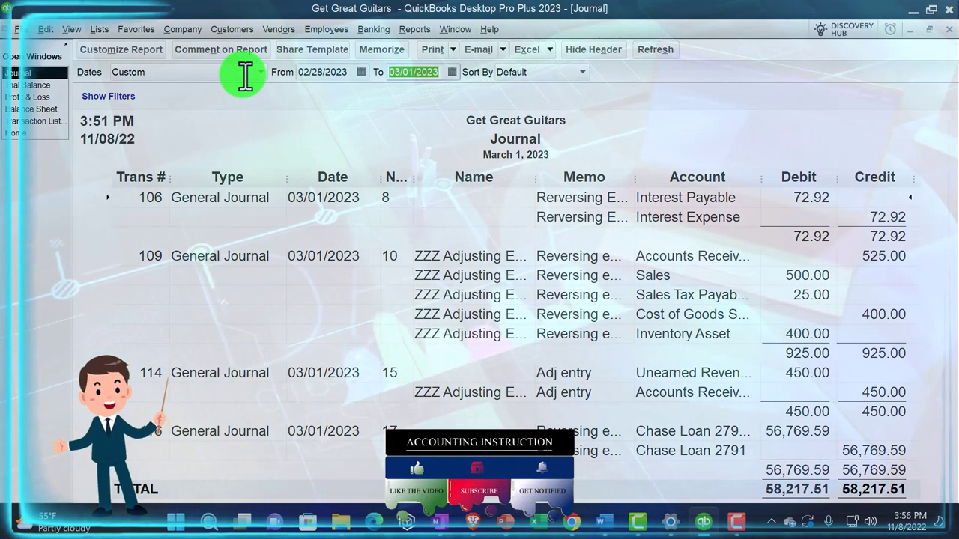
type("02/28/2023")
key("Tab")
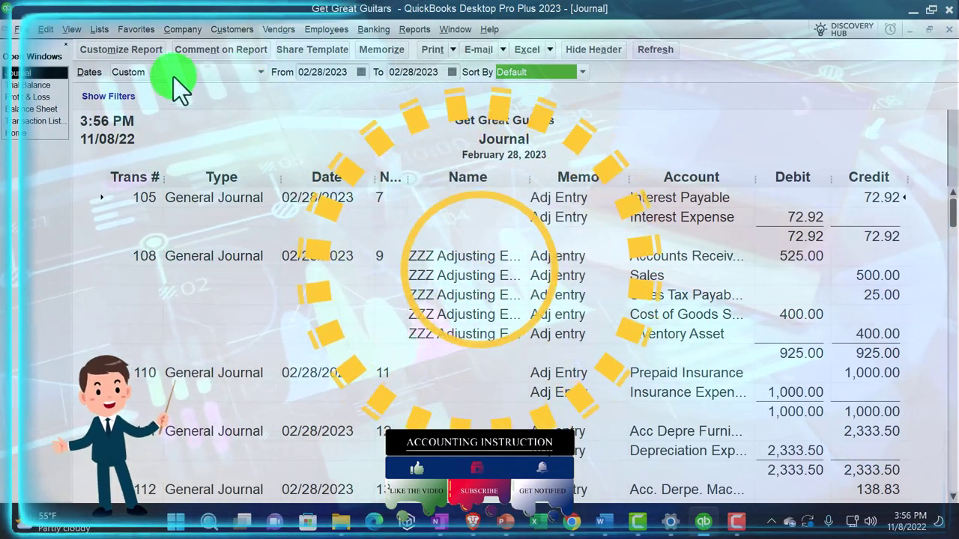
- Remove the date prepared and time prepared from the Journal report's header and enter the preparer's name as its extra footer line
left_click(123, 48)
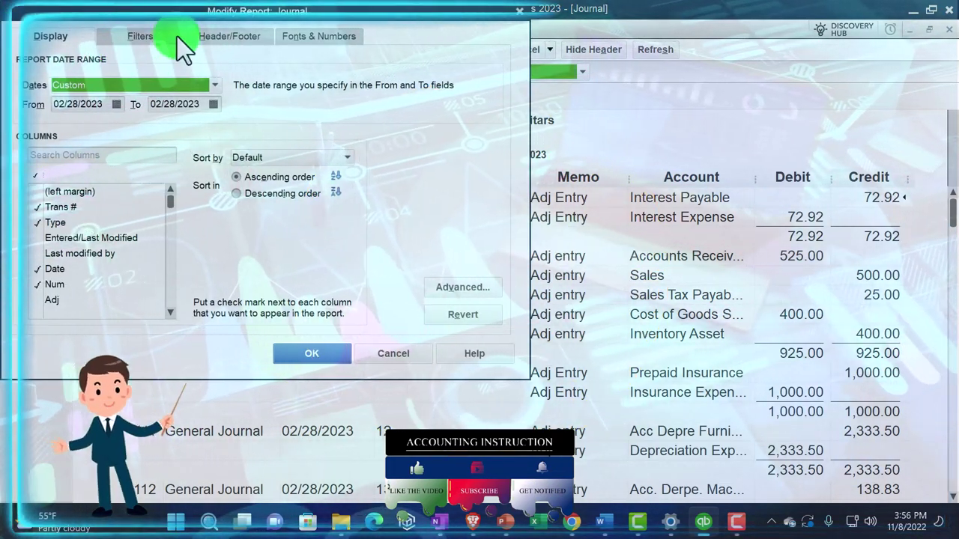
left_click(213, 34)
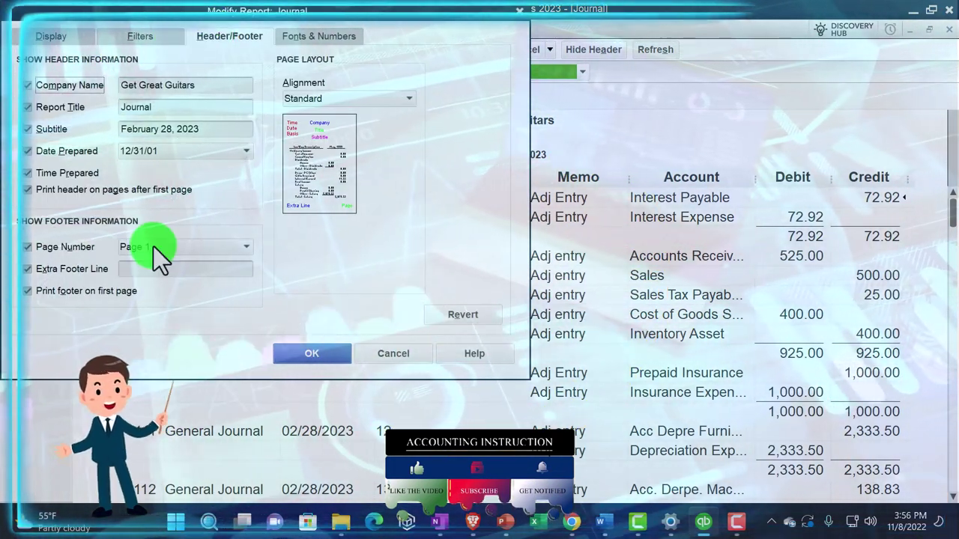
left_click(27, 150)
left_click(28, 173)
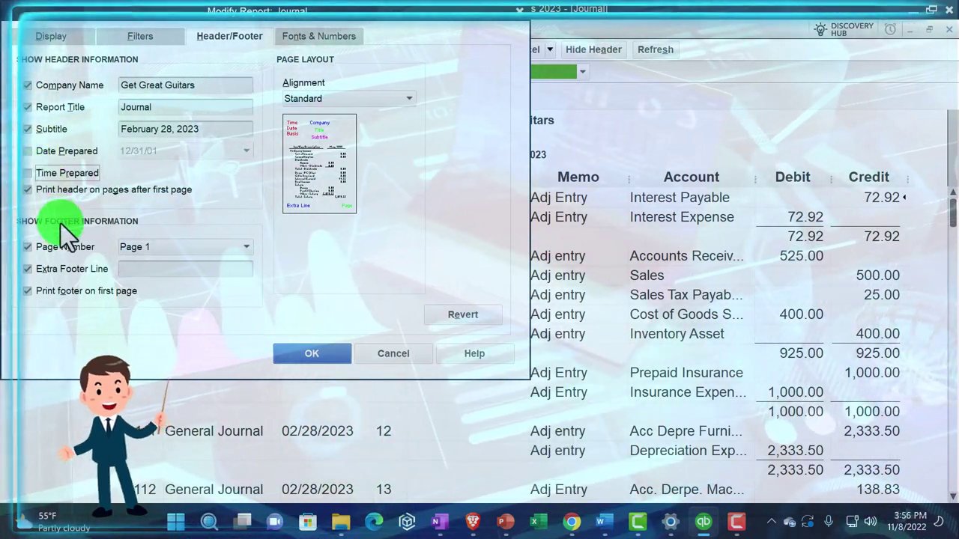
left_click(147, 271)
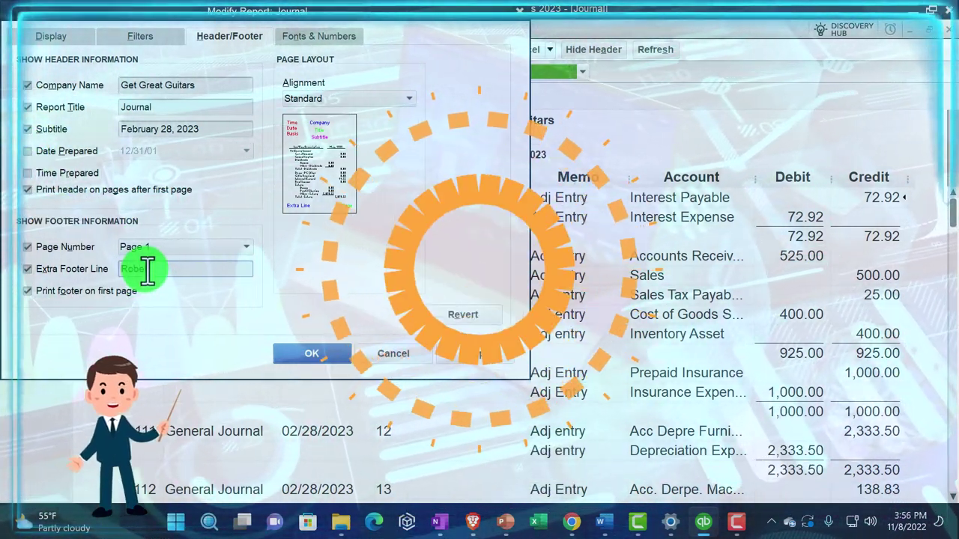
- Format the Journal report's negative numbers in parentheses and bright red, and apply the report customization
left_click(302, 37)
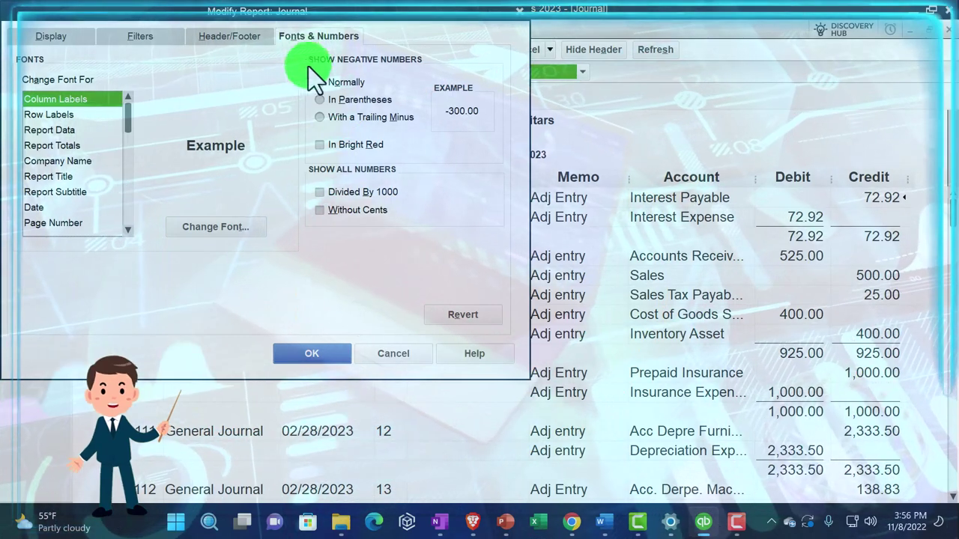
left_click(318, 98)
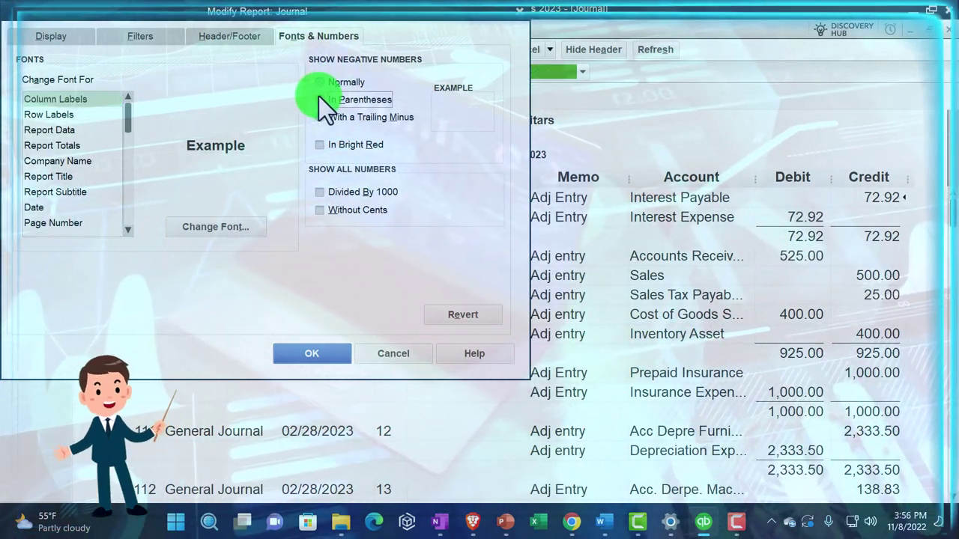
left_click(322, 147)
left_click(327, 355)
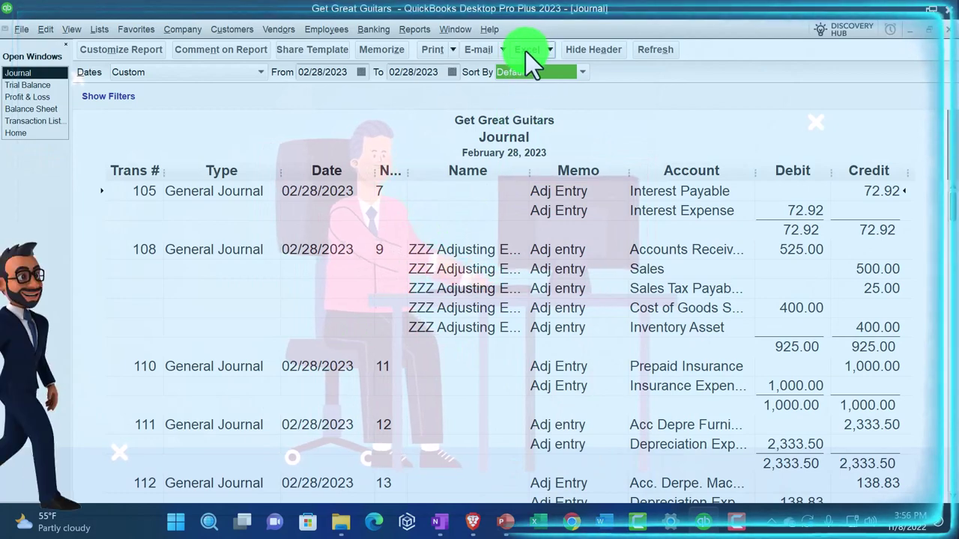
- Save the Journal report as a PDF named Adjusting Entries in the Adjusted Reports folder
left_click(455, 49)
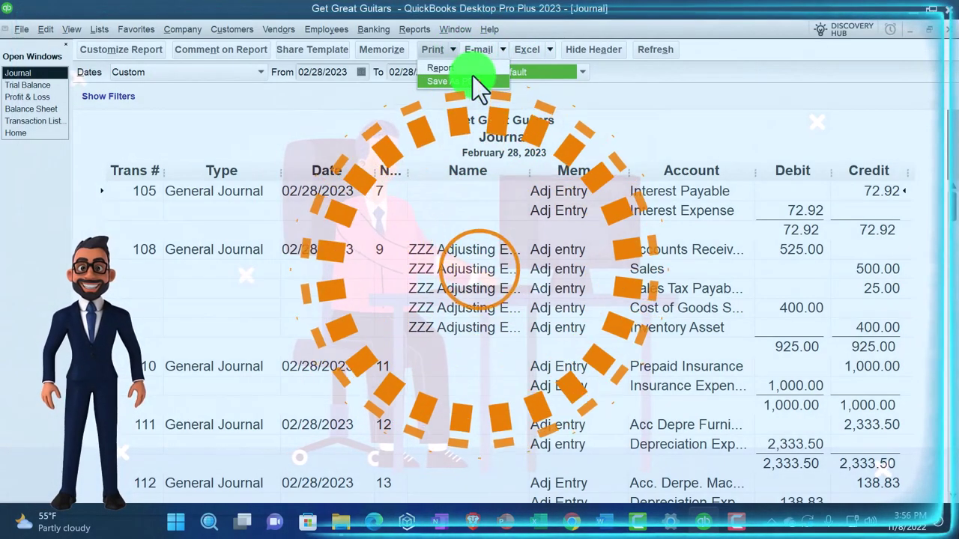
left_click(474, 81)
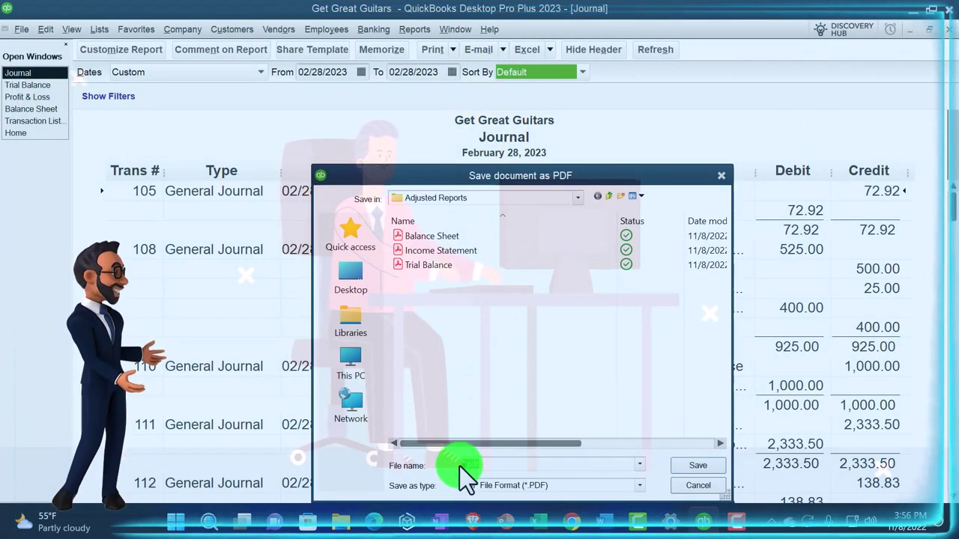
type("Adjusted.pdf")
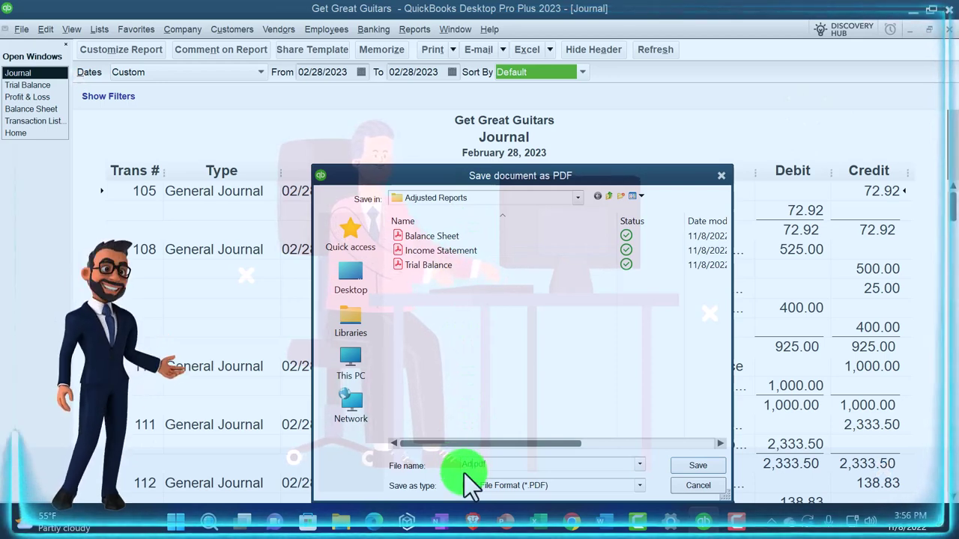
type("ting Entries")
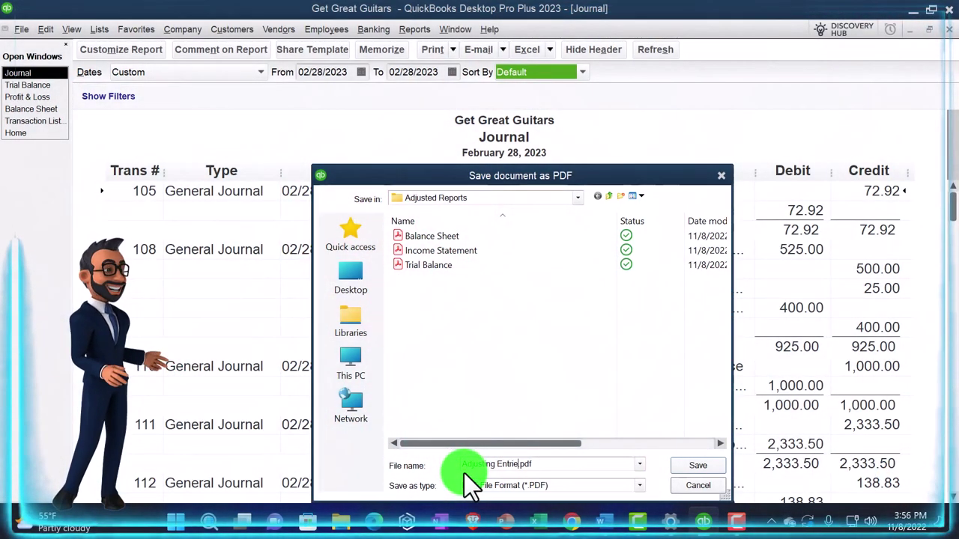
left_click(699, 465)
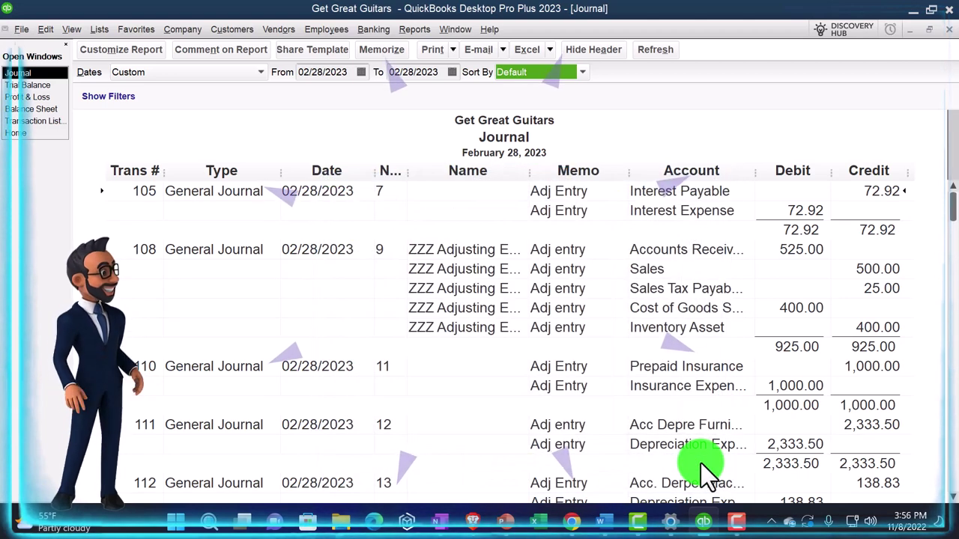
- Set the Journal's date range from 03/01/2023 to 03/01/2023 and save it as a PDF named Reversing Entries in the Adjusted Reports folder
left_click(352, 75)
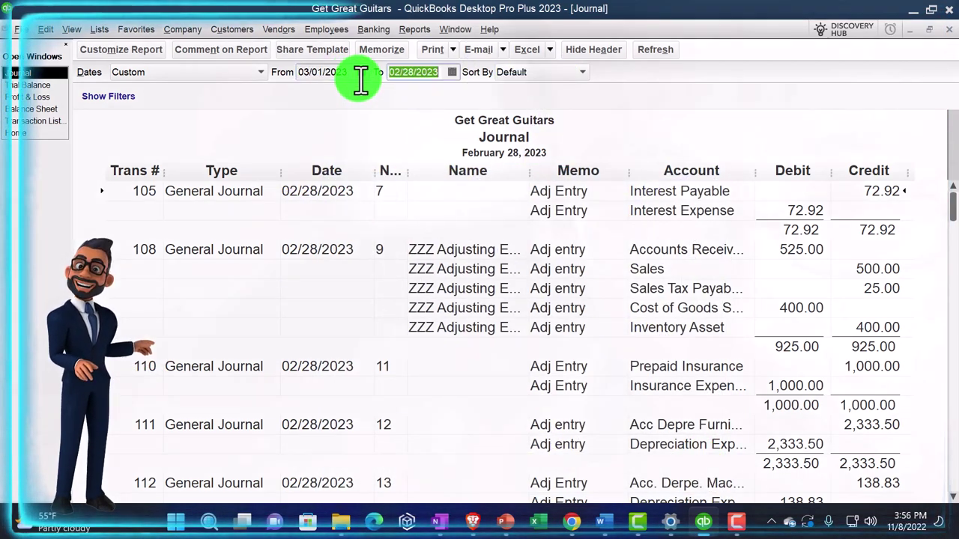
type("03/01/2023")
key("Tab")
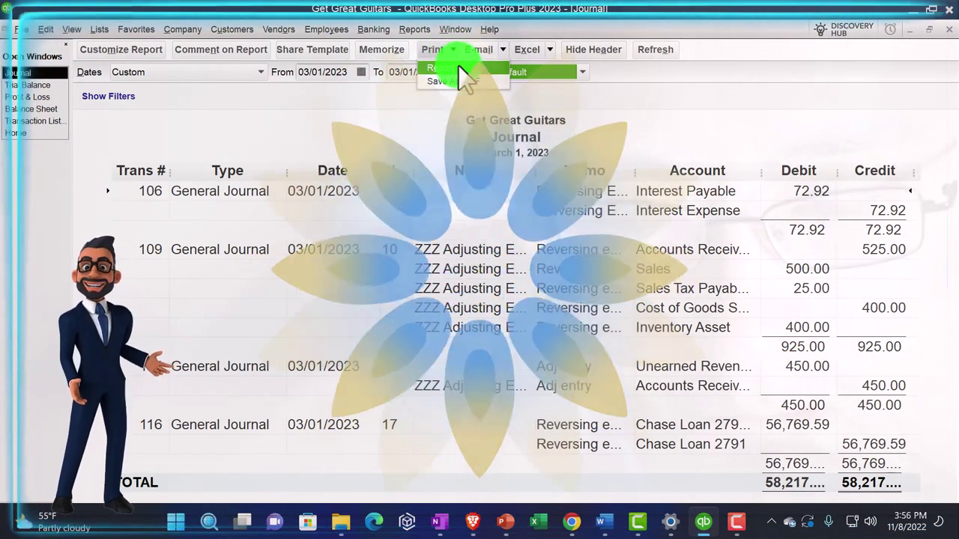
left_click(464, 79)
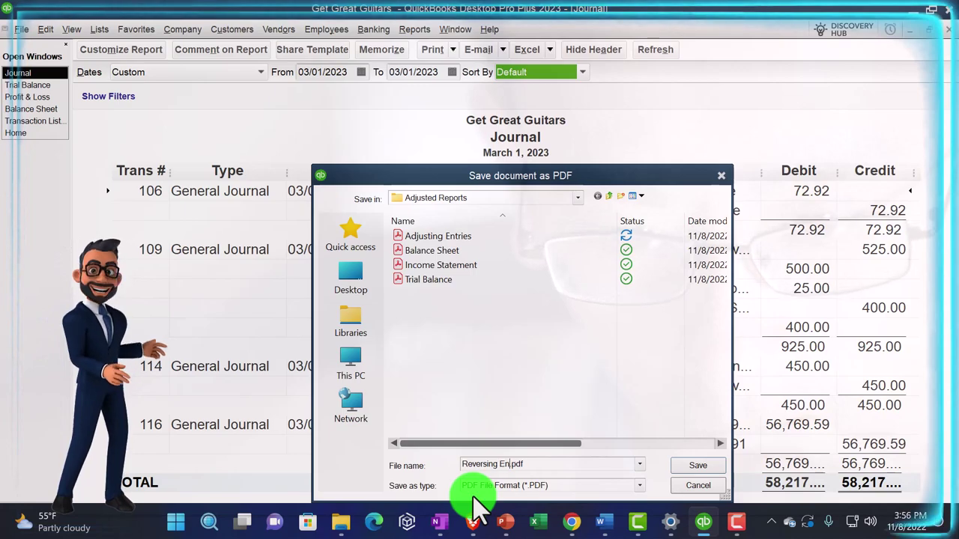
key("Return")
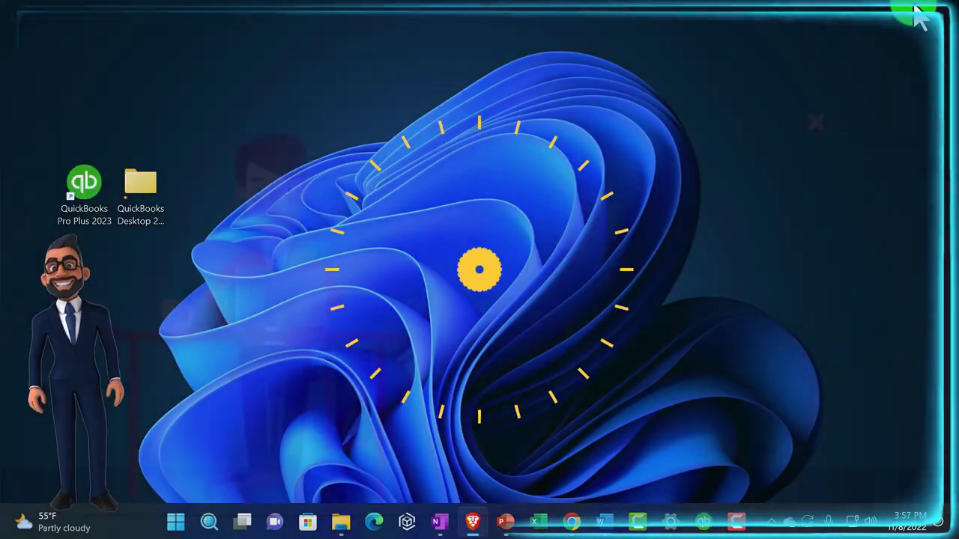
- Open the Adjusted Reports folder inside QuickBooks Desktop 2023 > GGG Reports and show its files as large thumbnails
left_click(141, 196)
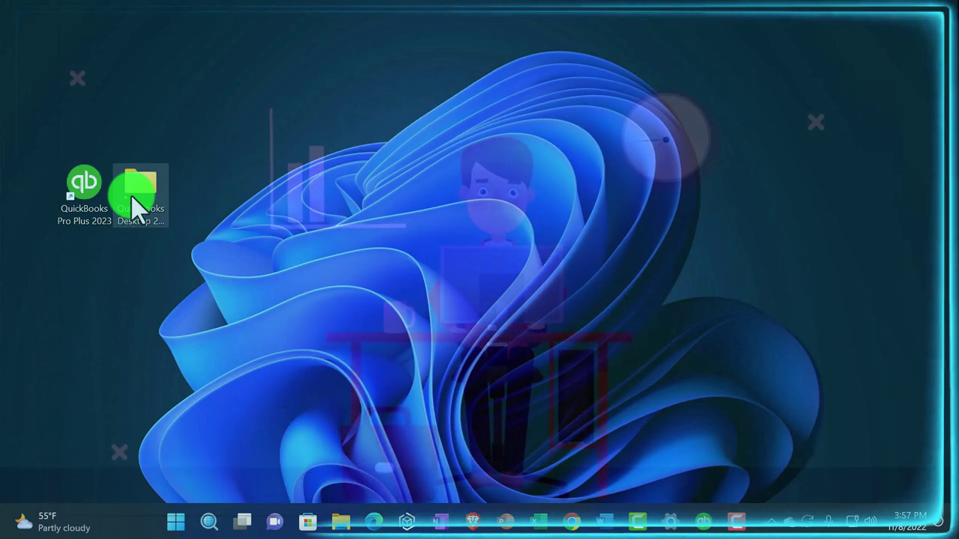
double_click(135, 204)
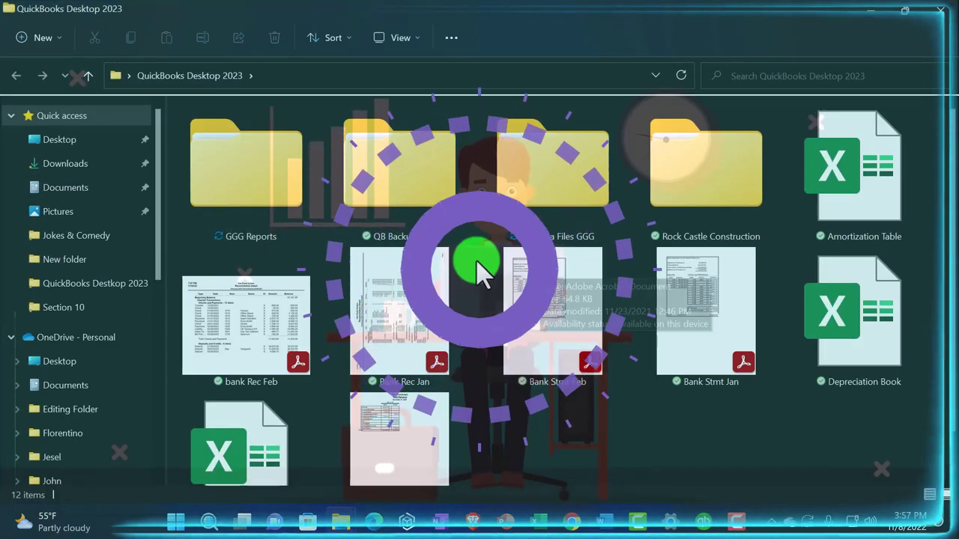
double_click(271, 204)
left_click(680, 236)
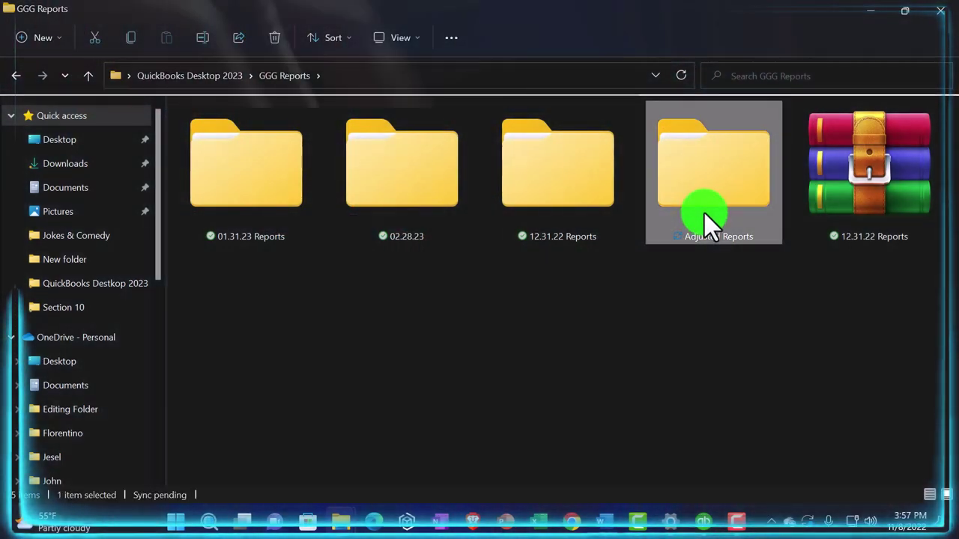
double_click(704, 213)
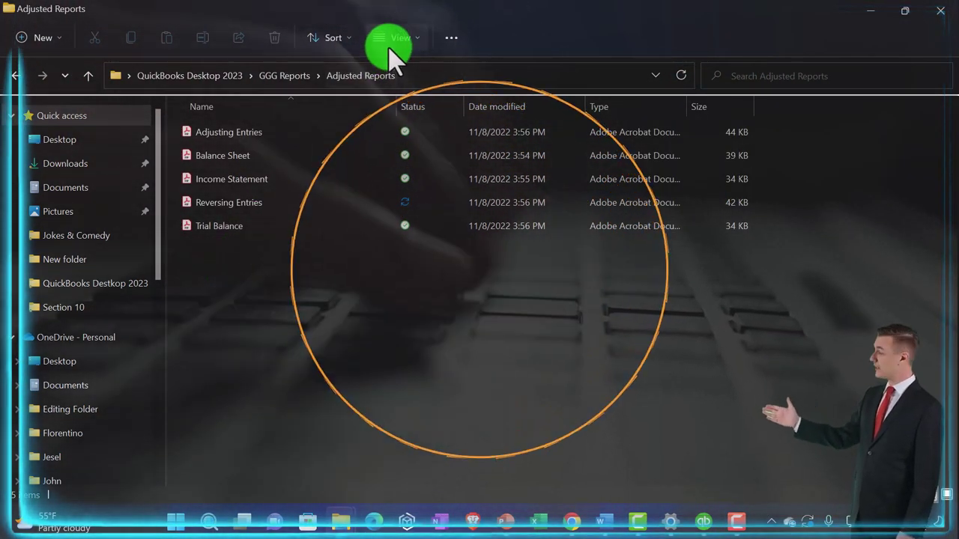
left_click(391, 47)
left_click(393, 72)
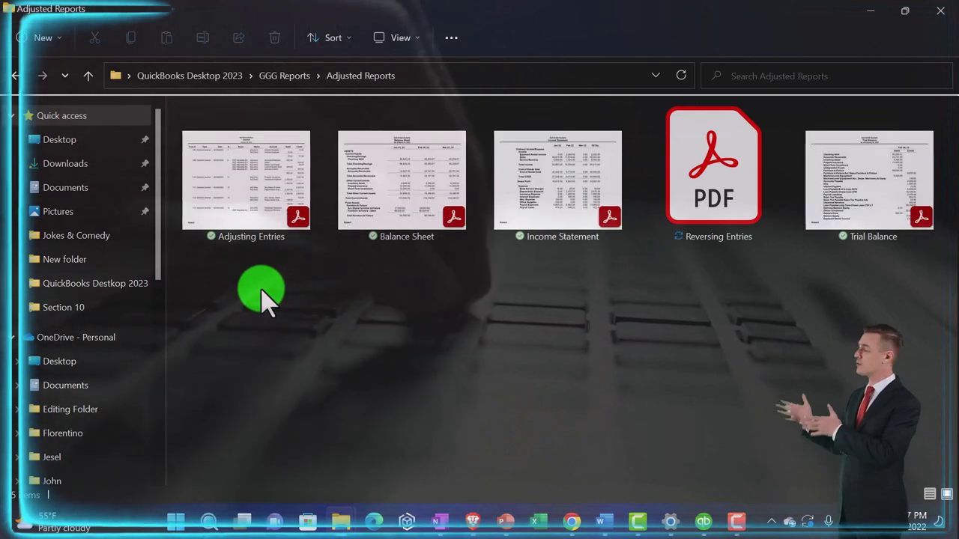
- Create a new folder named Adj Reports inside the Adjusted Reports folder
right_click(262, 300)
mouse_move(322, 194)
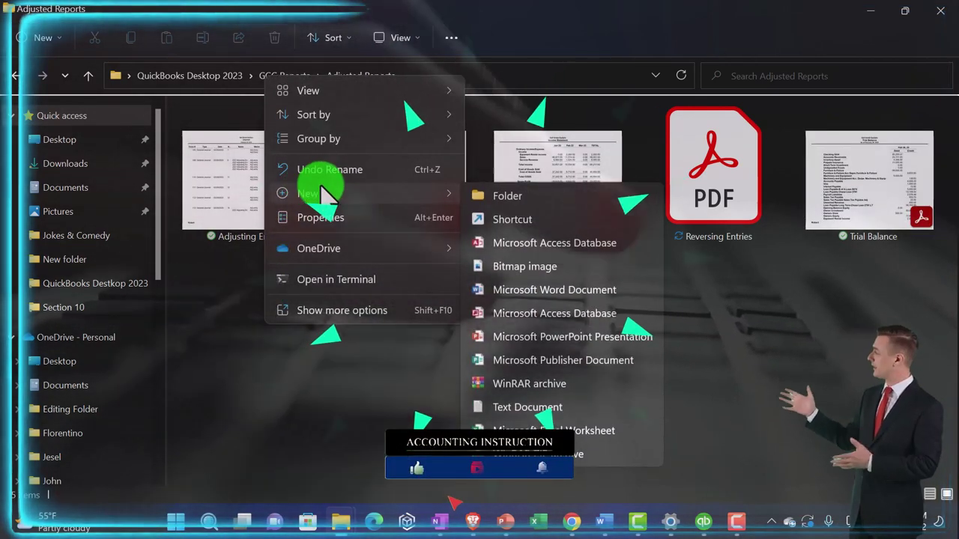
left_click(507, 196)
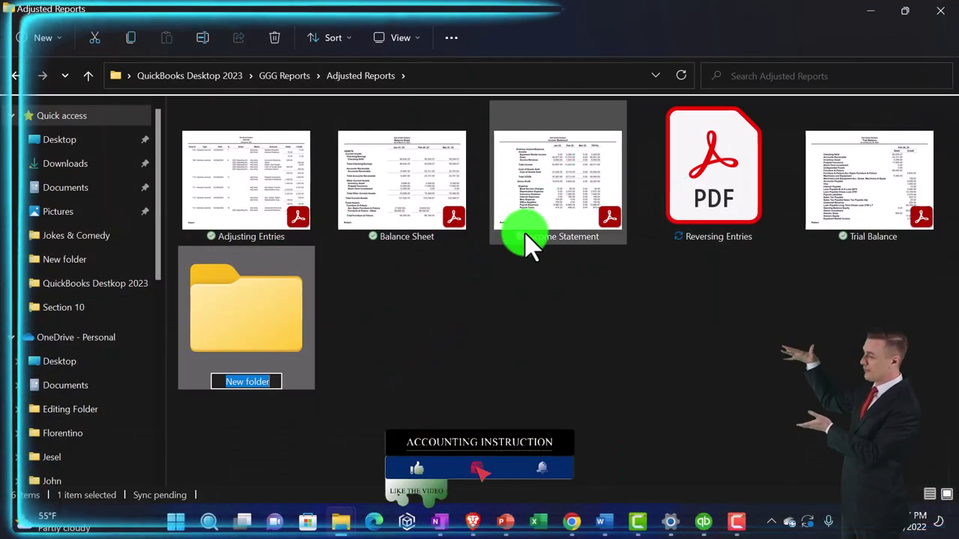
type("Adj Repor")
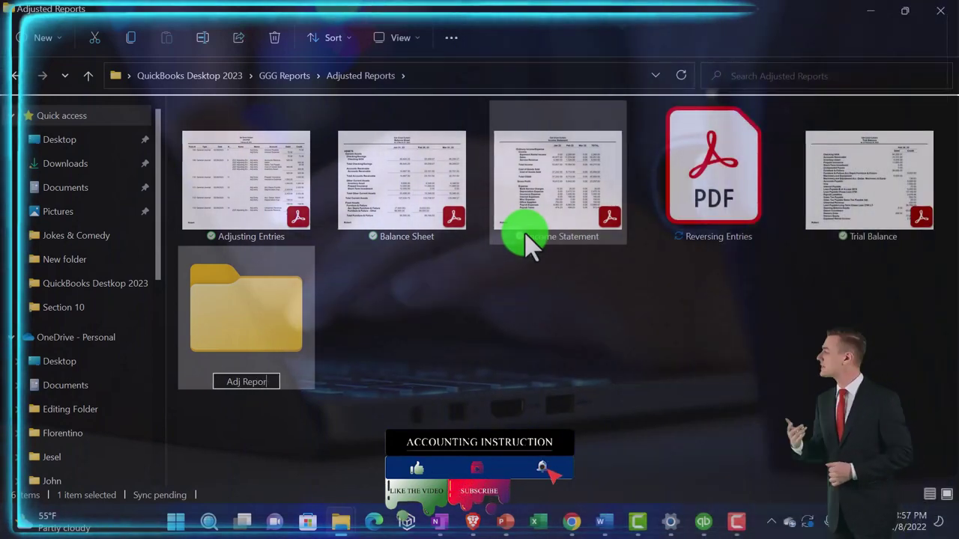
type("ts")
key("Return")
- Move all five report PDFs into the Adj Reports folder
left_click(441, 214)
left_click(267, 317, "shift")
left_click_drag(372, 253, 261, 180)
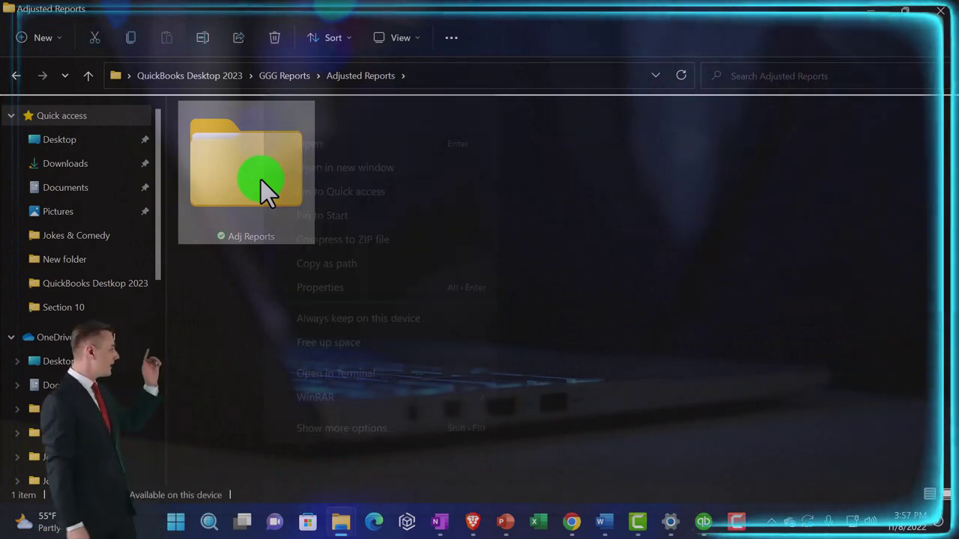
- Compress the Adj Reports folder into a ZIP file, keeping the name Adj Reports
right_click(261, 179)
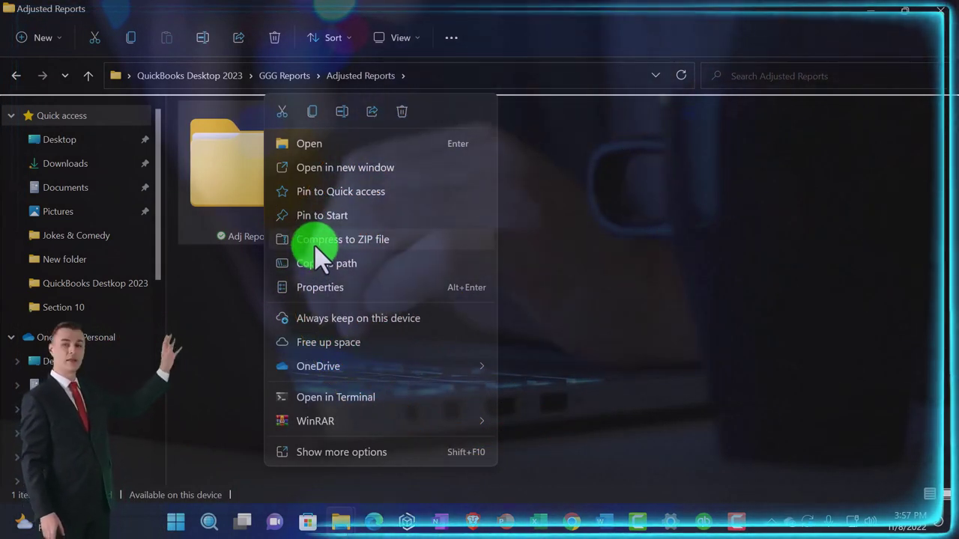
left_click(315, 248)
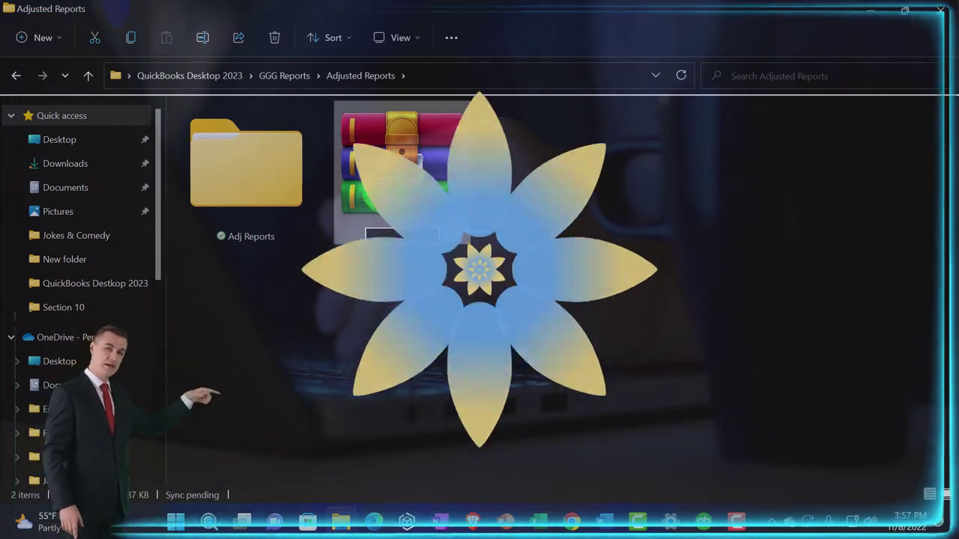
left_click(386, 180)
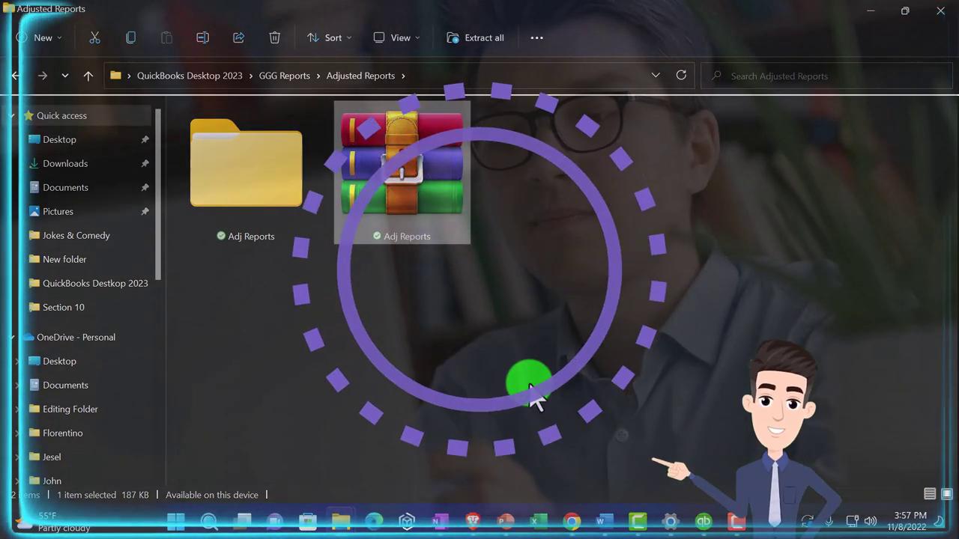
- Switch to QuickBooks and export the Balance Sheet report to a new worksheet in a new Excel workbook
left_click(702, 522)
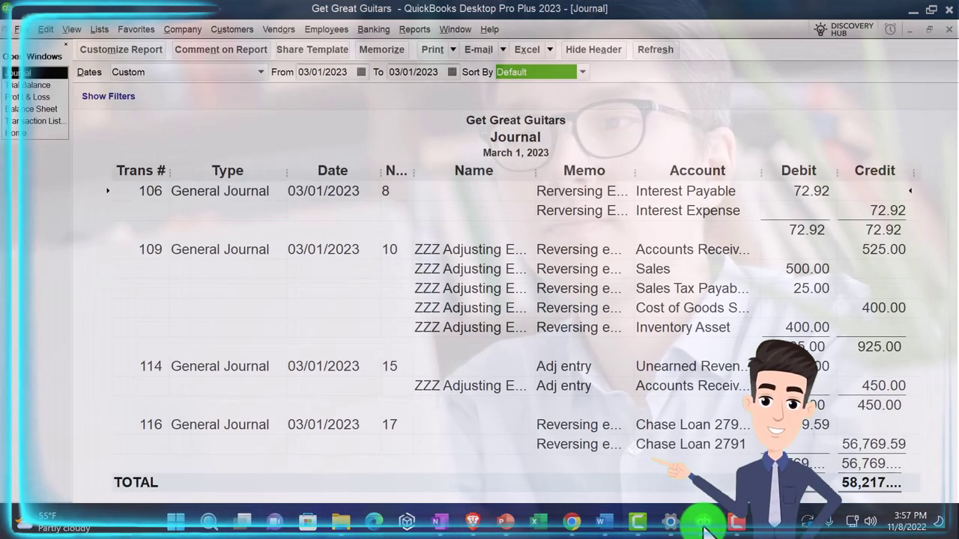
left_click(45, 109)
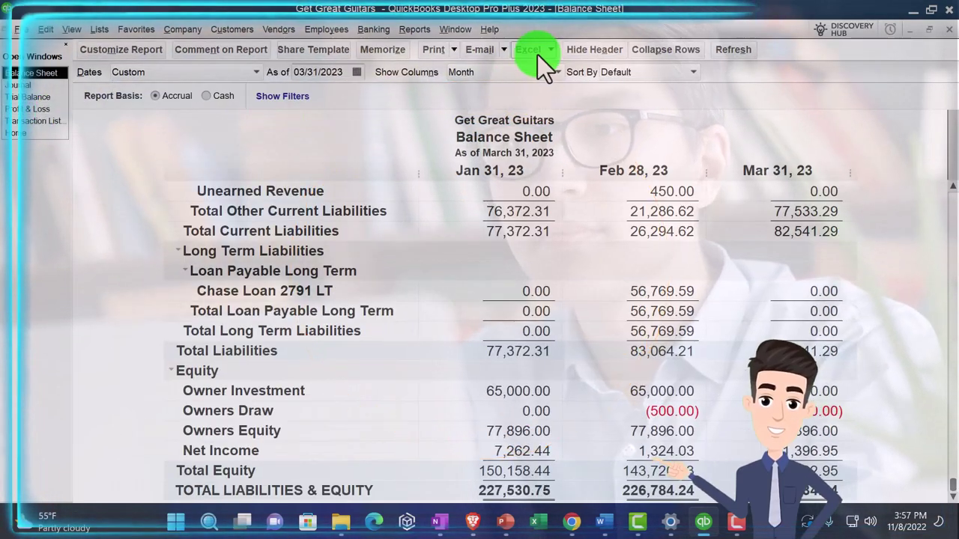
left_click(551, 48)
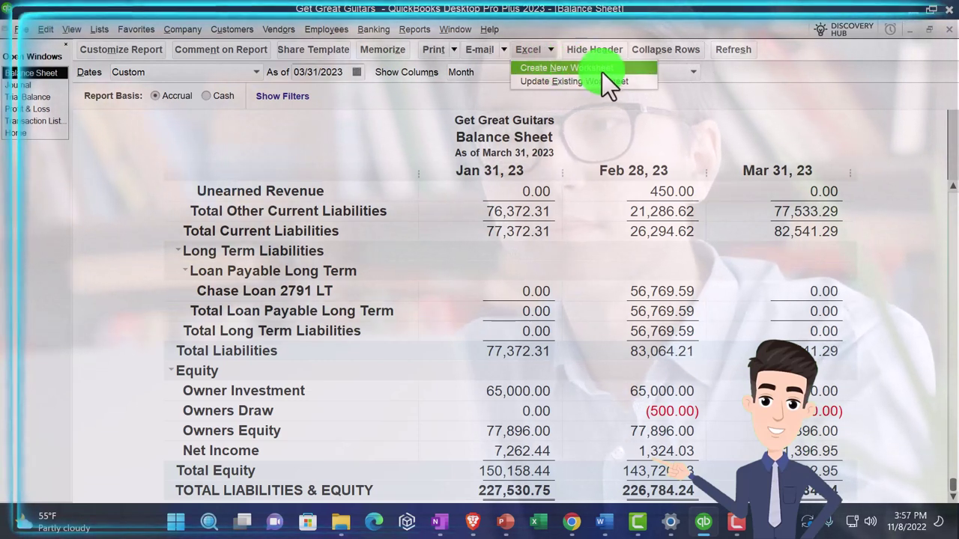
left_click(629, 69)
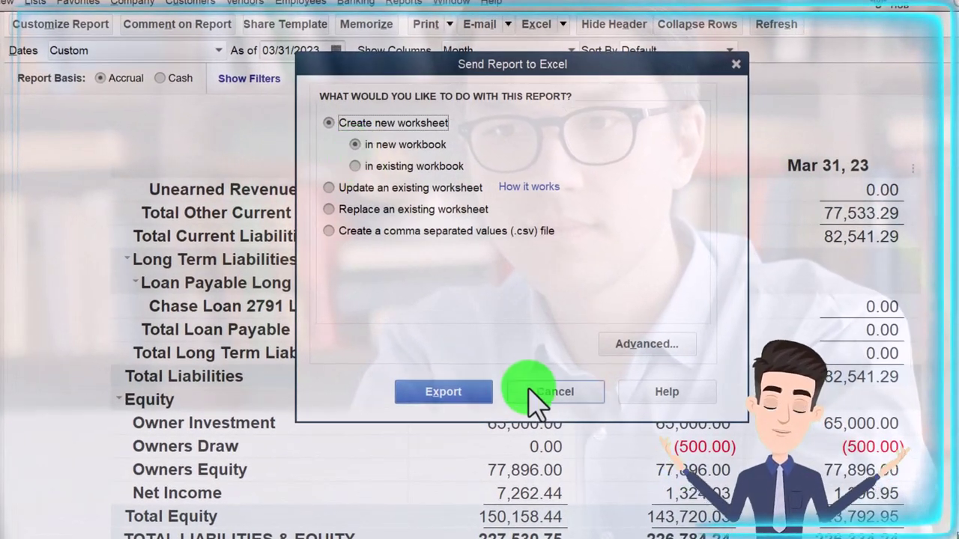
left_click(464, 393)
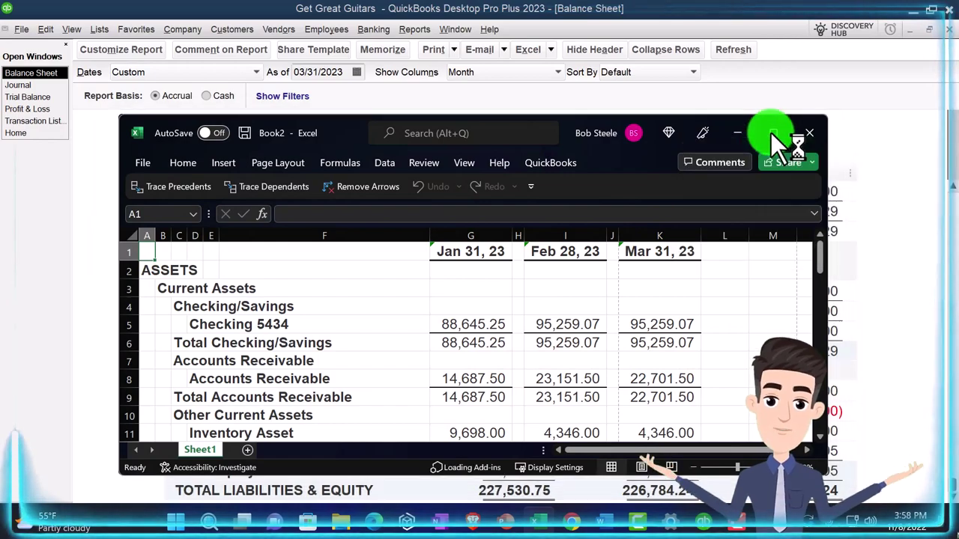
- Maximize the exported Balance Sheet workbook in Excel and display the worksheet in Page Layout view
left_click(772, 132)
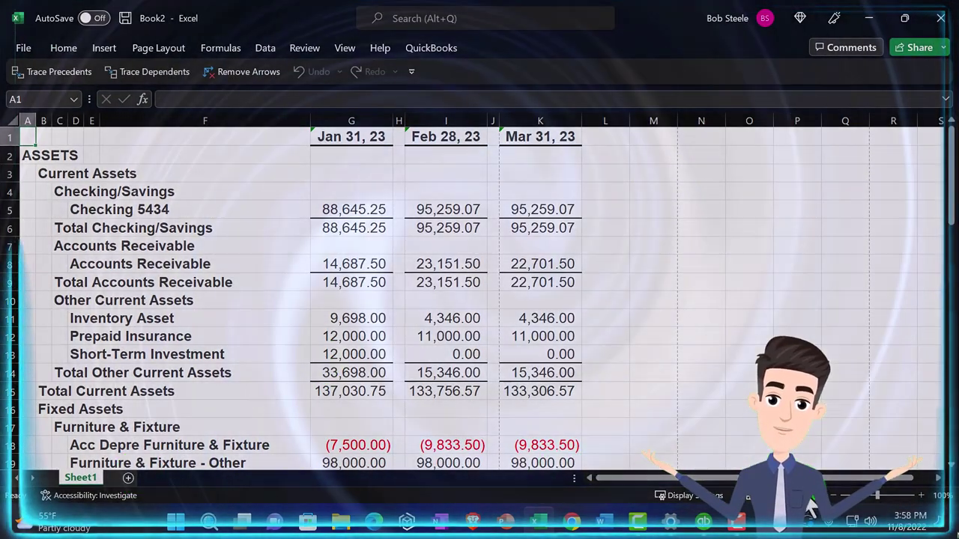
key("alt+w")
key("p")
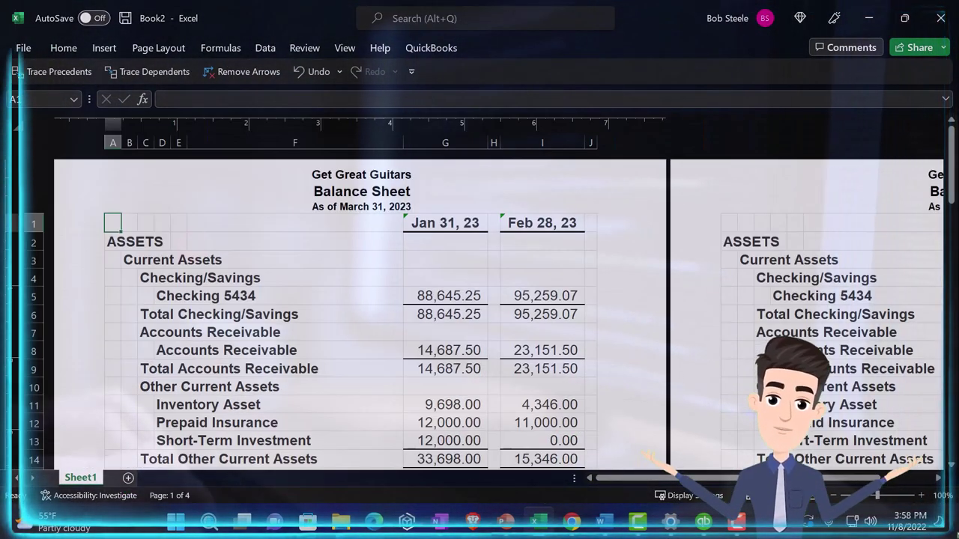
- Switch the exported Balance Sheet worksheet to Normal view and look over its rows
key("alt+w")
key("l")
left_click(501, 352)
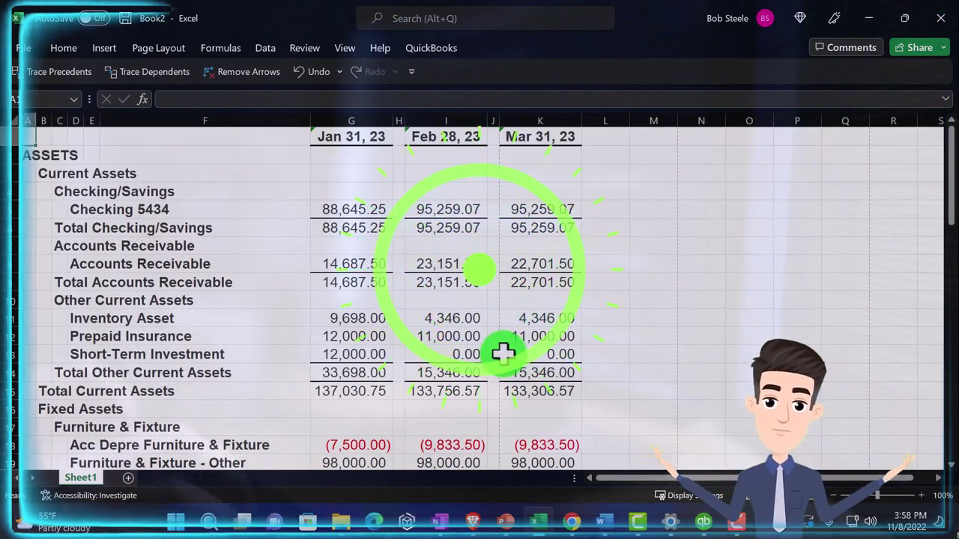
scroll(454, 247, "down", 4)
scroll(454, 247, "up", 4)
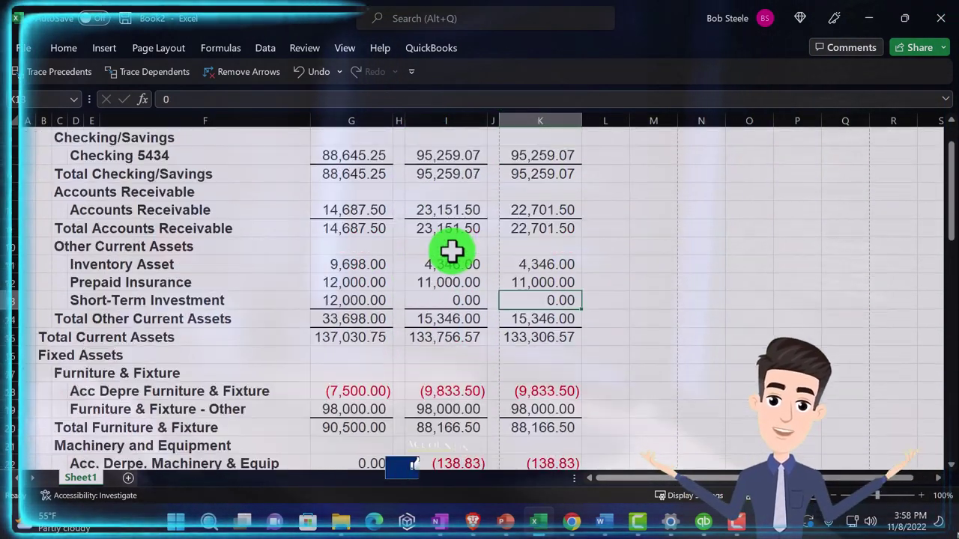
- Delete the narrow blank spacer columns H and J between the month columns of the Balance Sheet
left_click(399, 120)
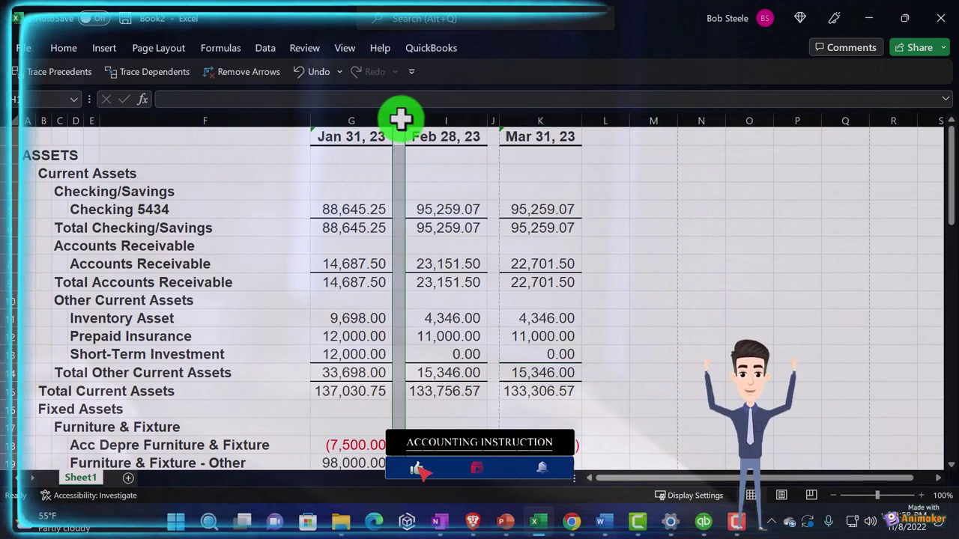
right_click(493, 147)
left_click(520, 244)
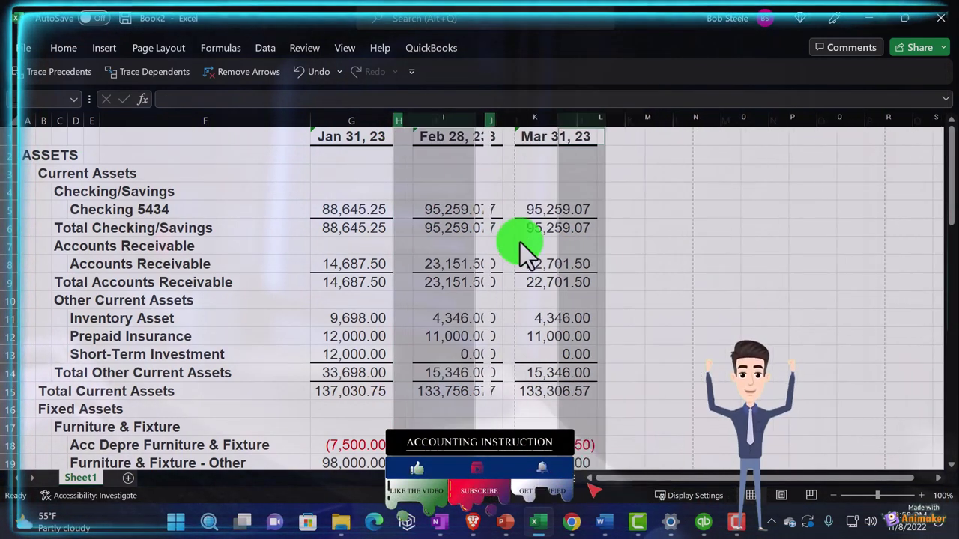
left_click(300, 260)
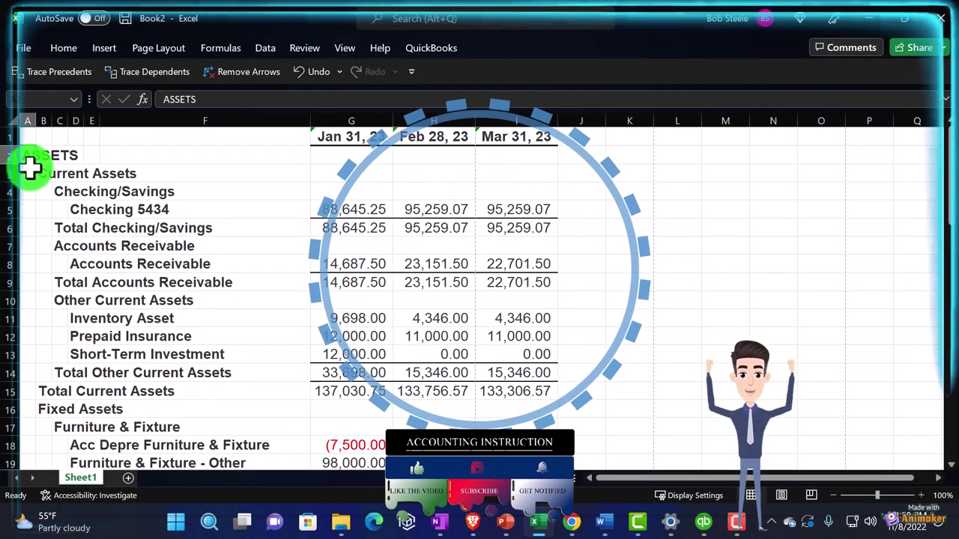
- Move the ASSETS, TOTAL ASSETS and LIABILITIES & EQUITY headings from column A into column B, and delete the emptied column A
left_click(42, 155)
scroll(40, 276, "down", 4)
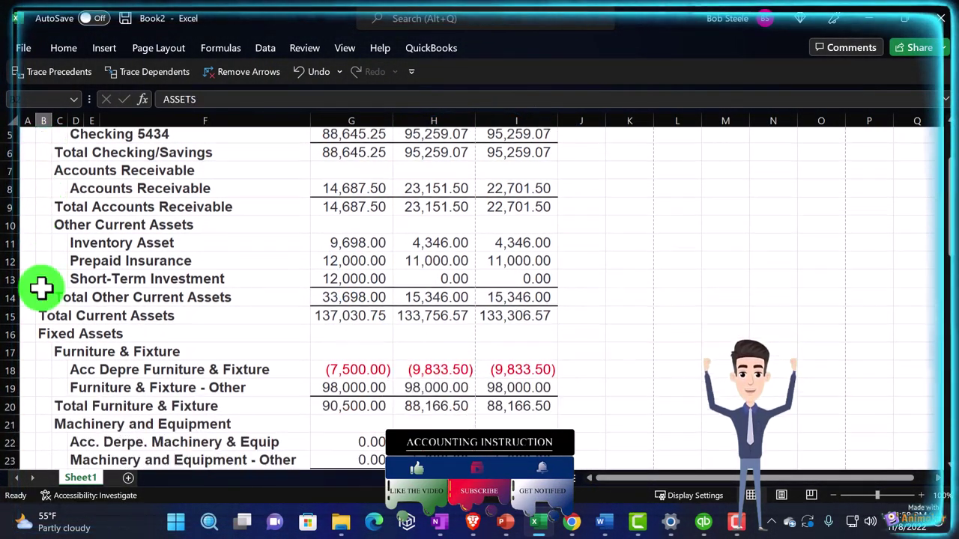
left_click_drag(28, 374, 28, 384)
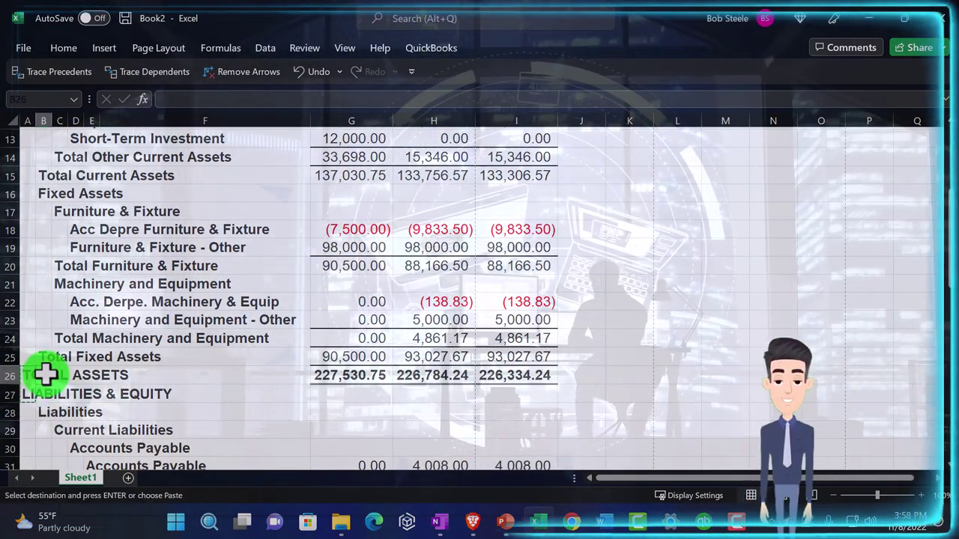
left_click(43, 374)
key("Return")
scroll(51, 349, "down", 4)
scroll(51, 343, "up", 6)
scroll(53, 345, "up", 2)
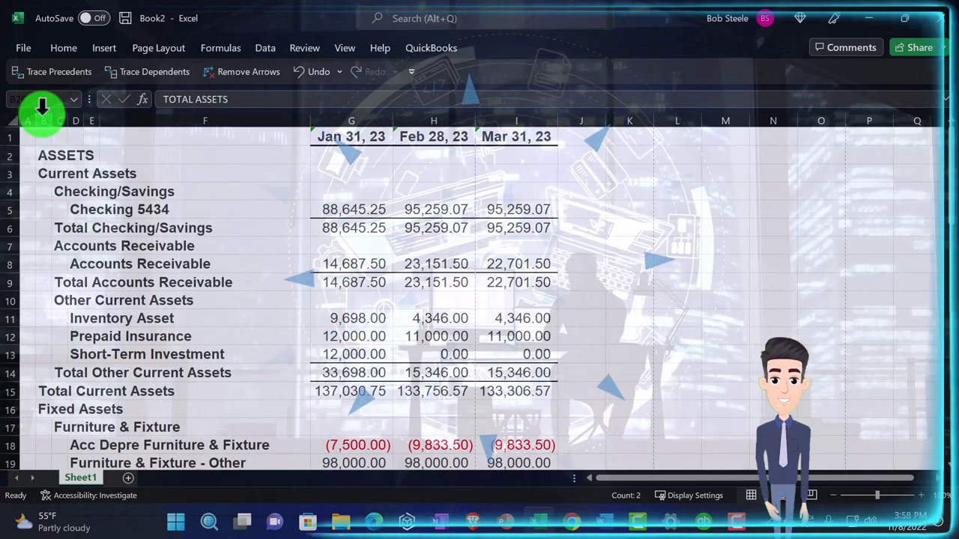
right_click(27, 121)
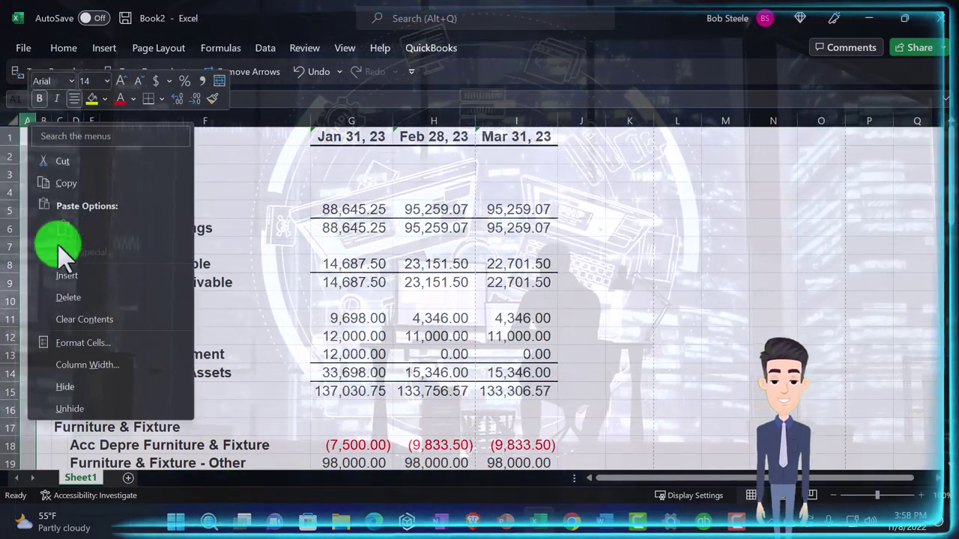
left_click(68, 297)
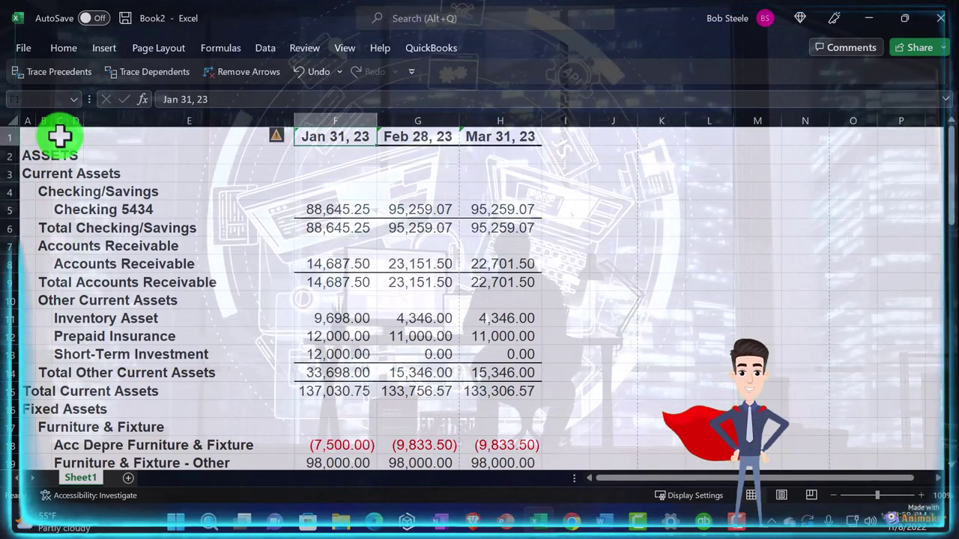
- Narrow column E to fit the account names and rename the worksheet BS
left_click_drag(292, 122, 257, 133)
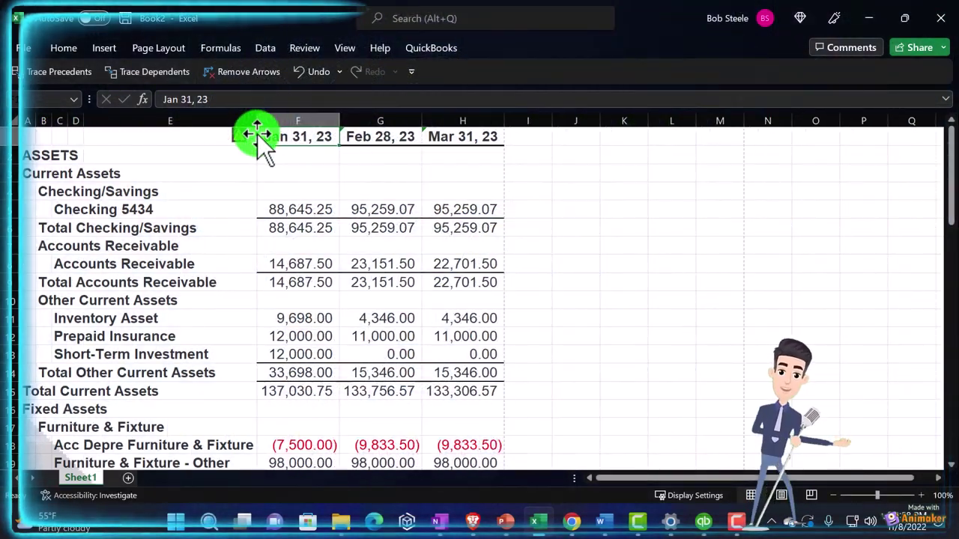
left_click(285, 210)
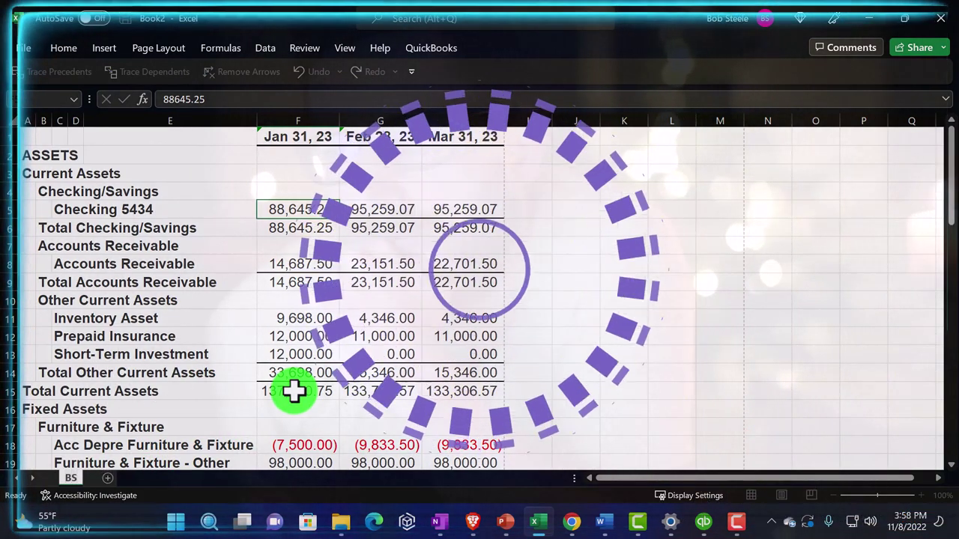
left_click(282, 244)
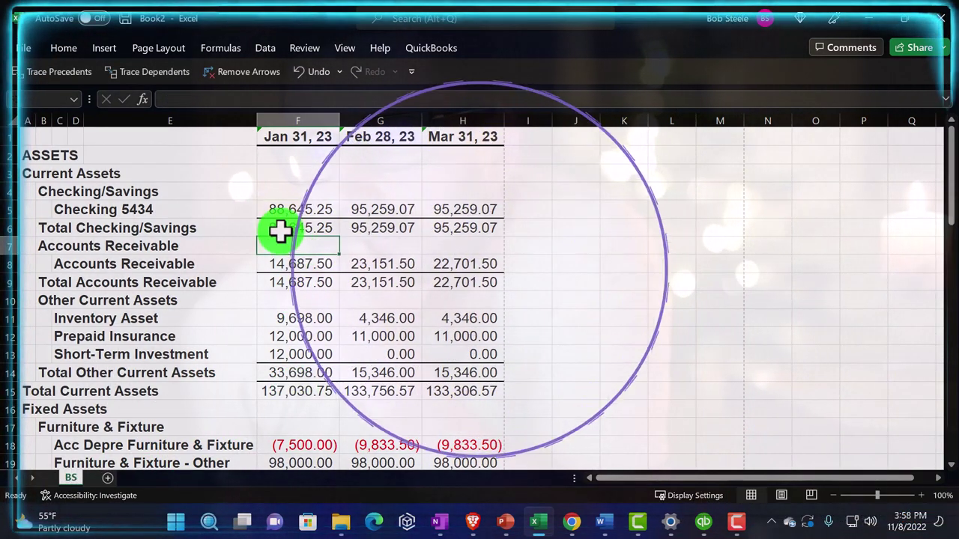
- Start saving the workbook as a new file in the Desktop folder QuickBooks Desktop 2023 > GGG Reports > Adjusted Reports
left_click(29, 49)
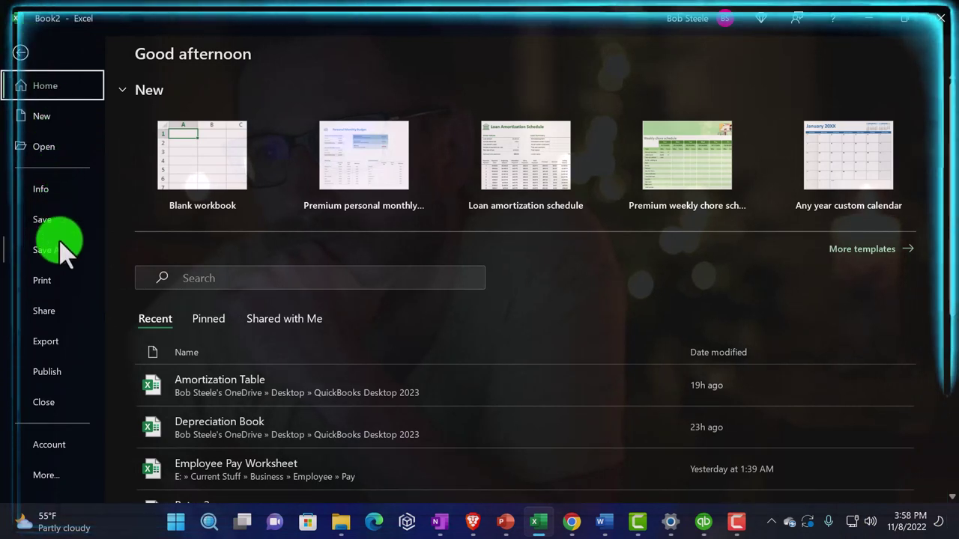
left_click(64, 251)
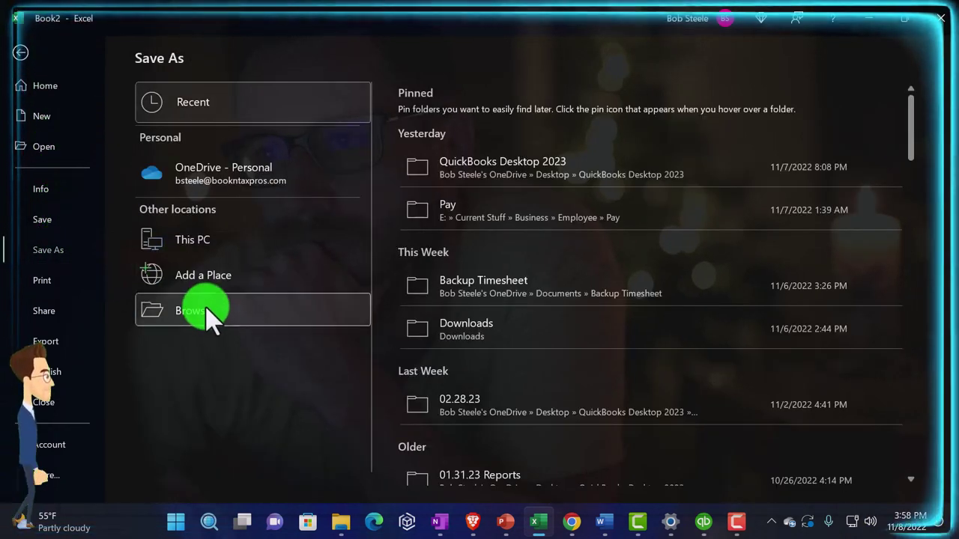
left_click(208, 311)
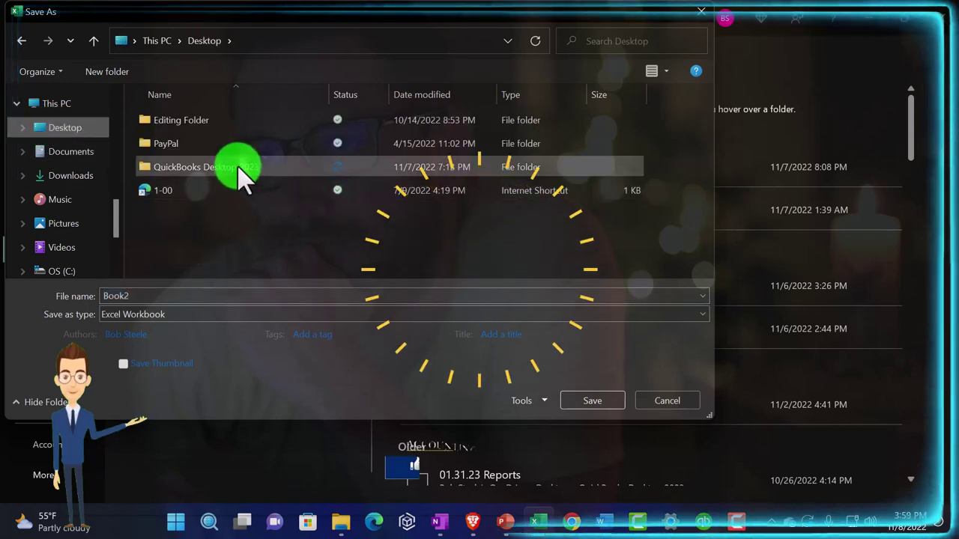
double_click(241, 173)
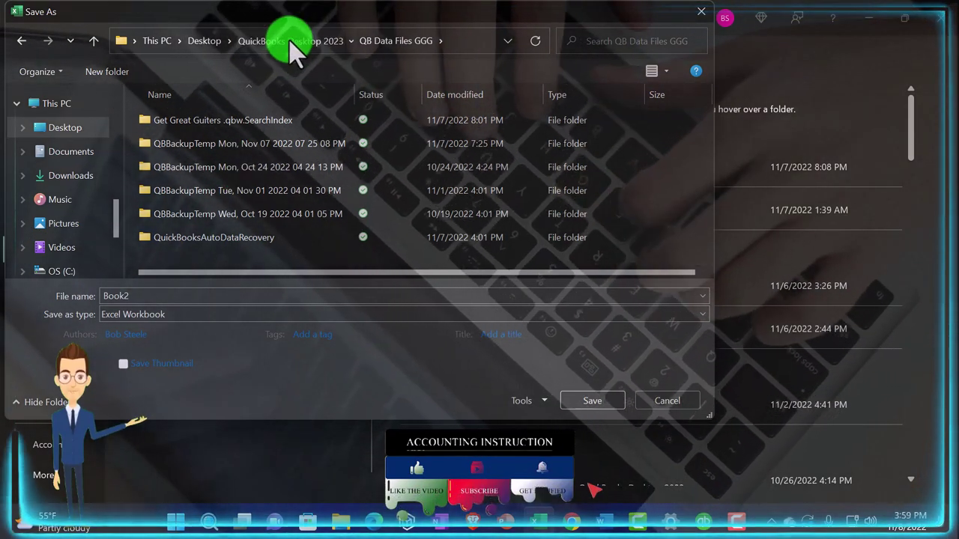
left_click(291, 43)
double_click(203, 118)
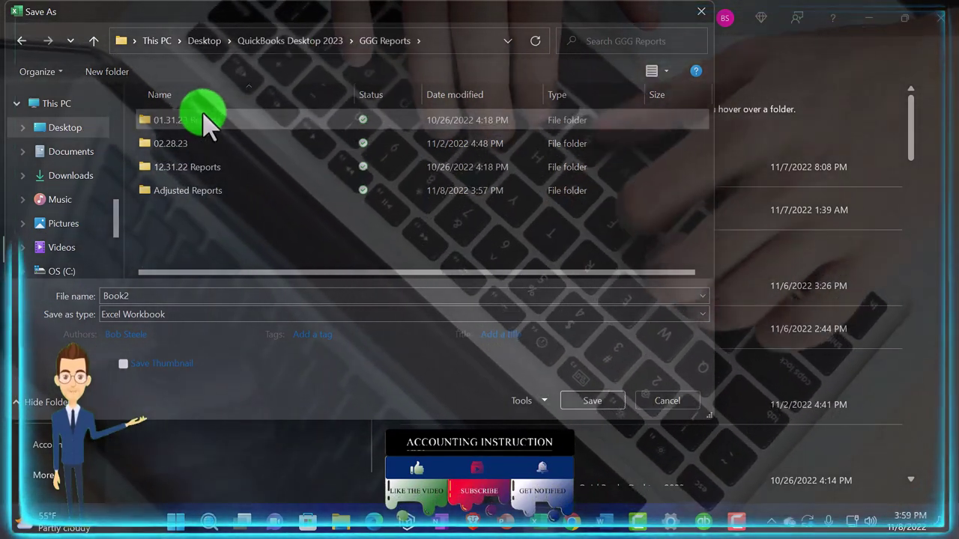
double_click(203, 192)
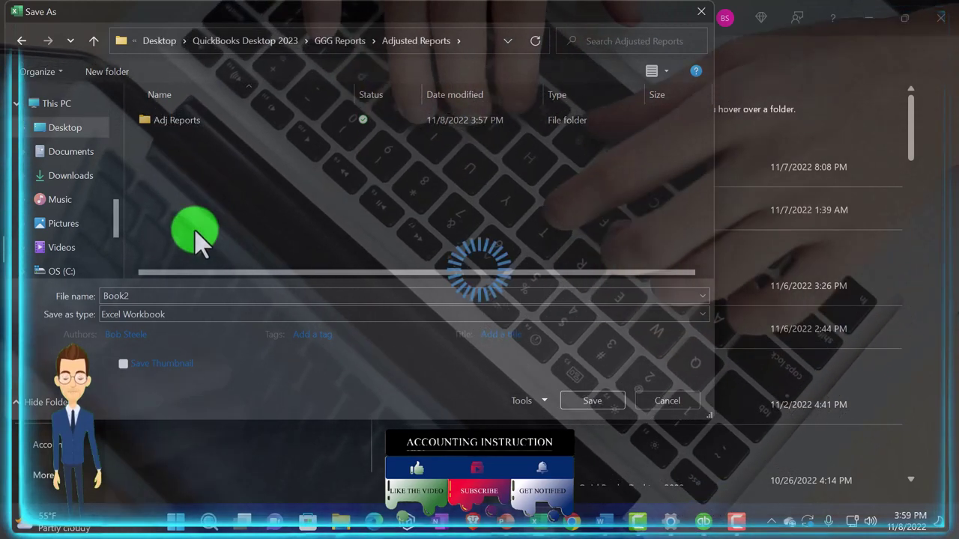
- Name the file Adju Reports and save it as an Excel Workbook
left_click(153, 296)
type("Ad")
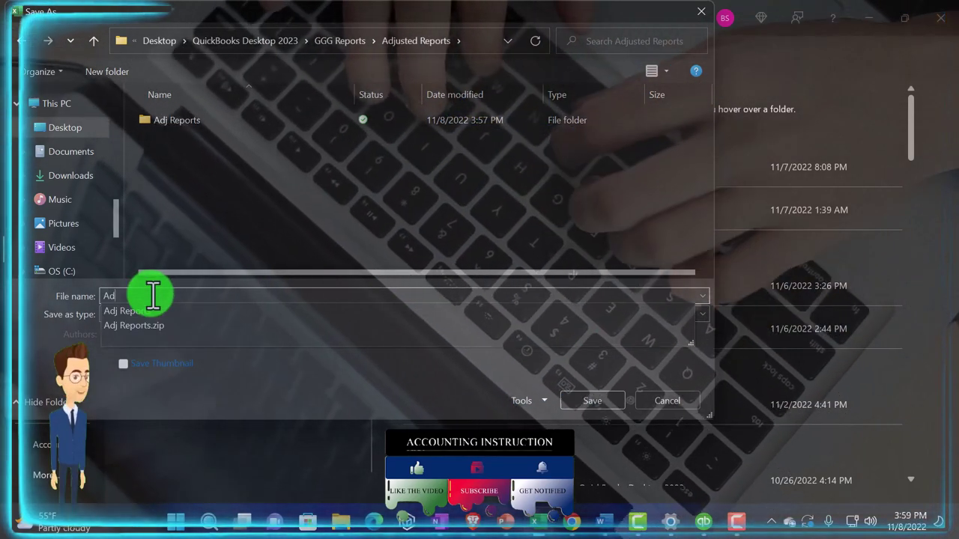
type("j Reports .")
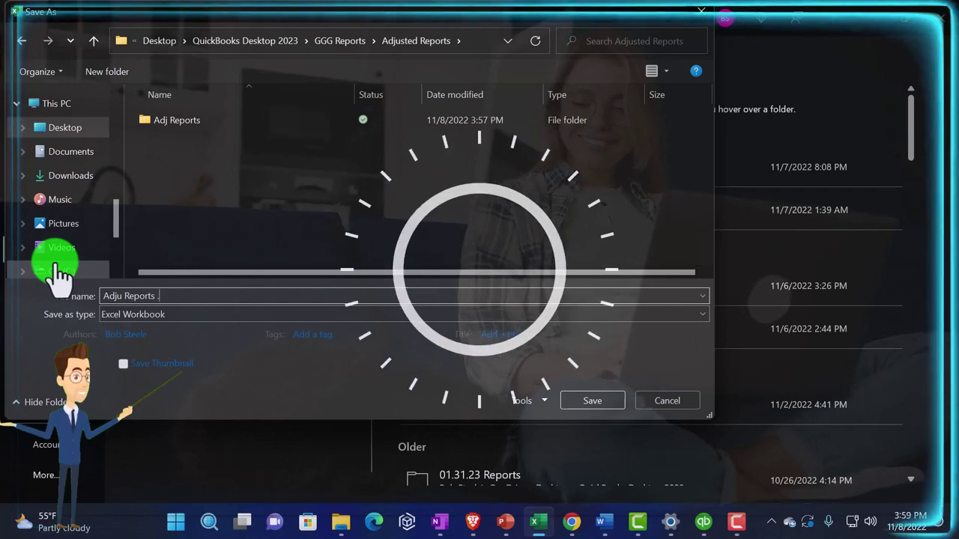
left_click(366, 342)
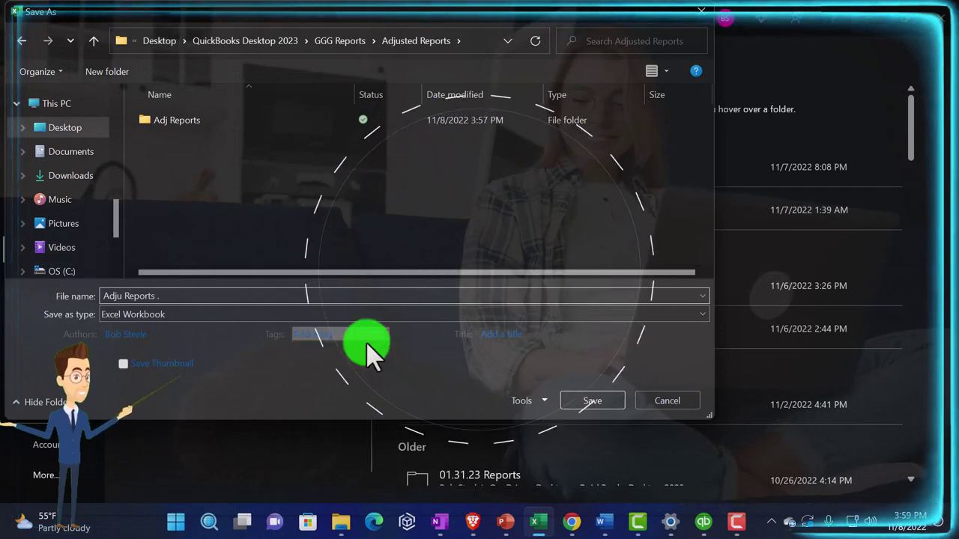
left_click(584, 401)
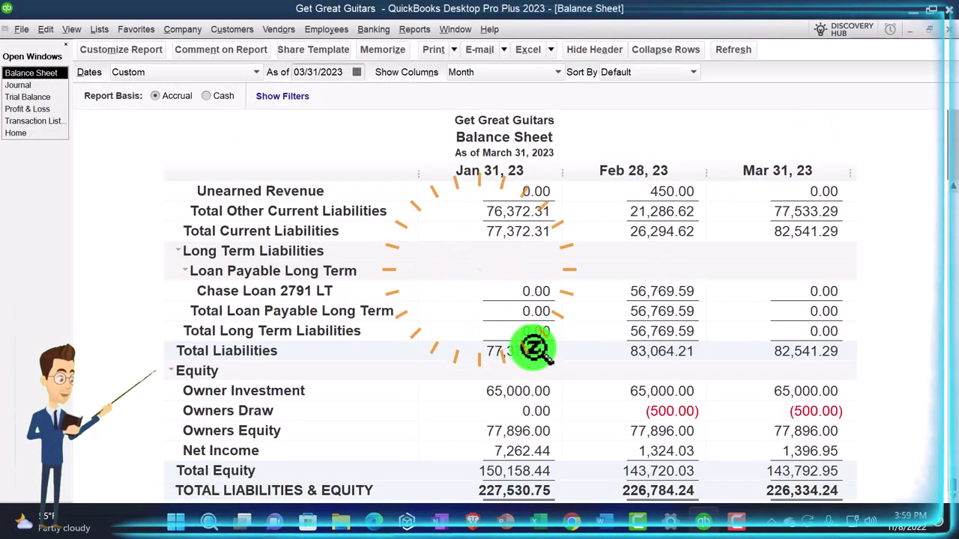
- Switch to QuickBooks, display the Profit & Loss report, and set its Excel export to a new worksheet in an existing workbook
left_click(30, 109)
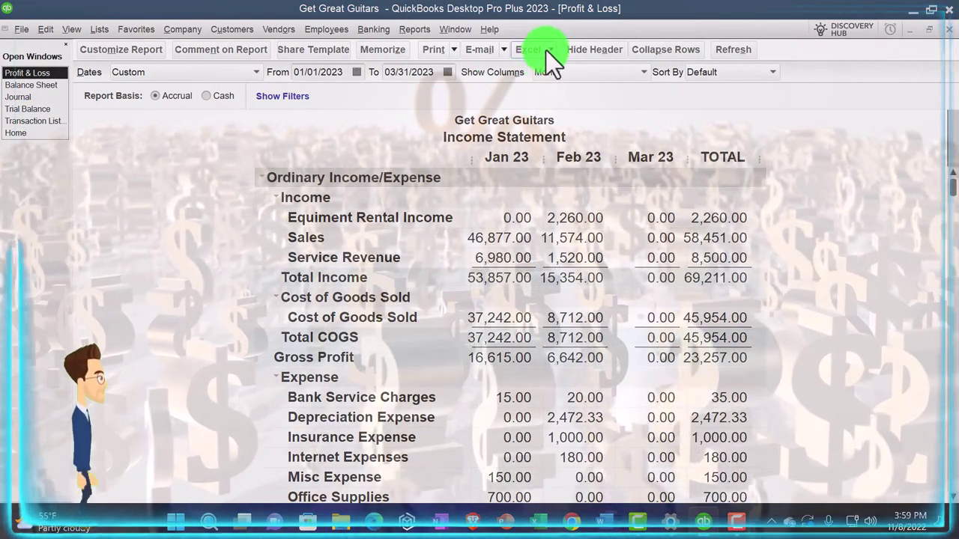
left_click(546, 50)
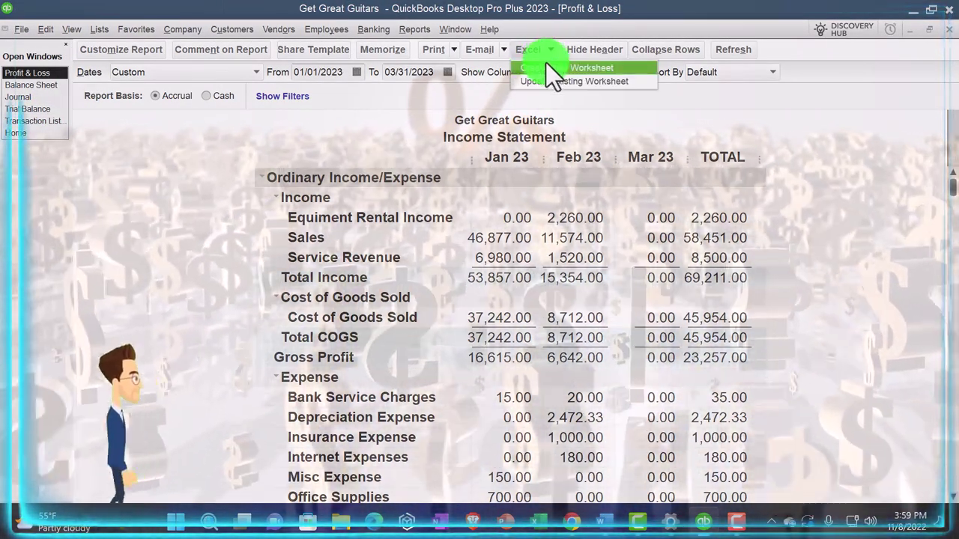
left_click(546, 62)
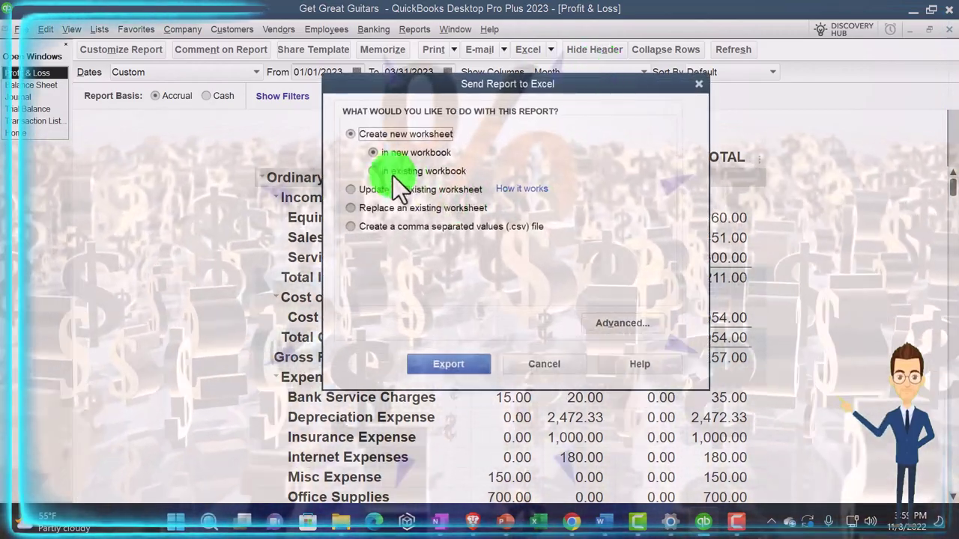
left_click(388, 171)
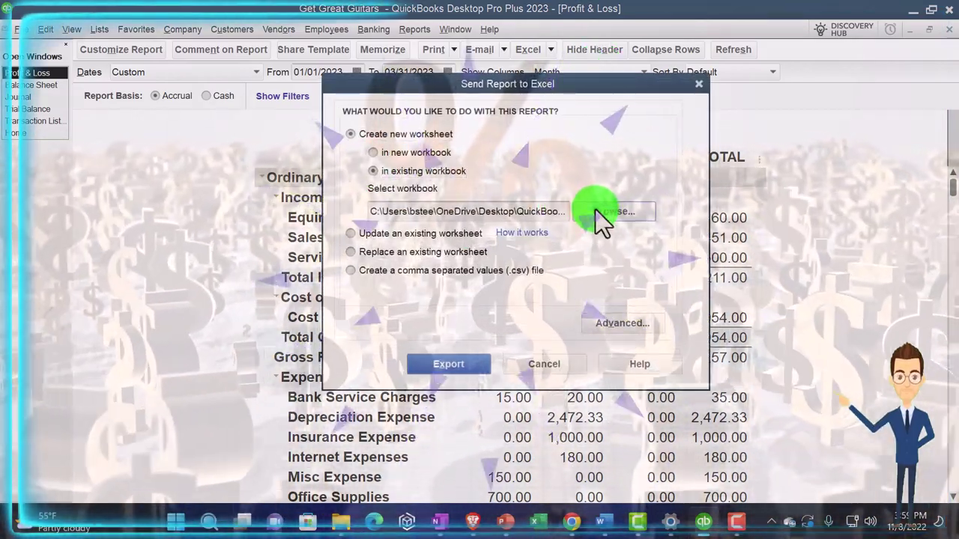
- Choose the Adju Reports workbook in GGG Reports > Adjusted Reports as the destination and try to export the report to it
left_click(603, 211)
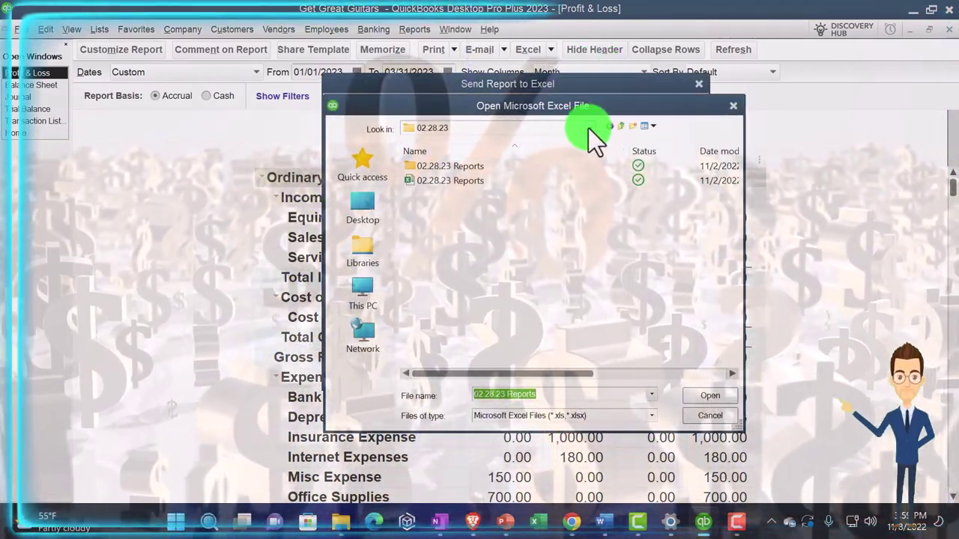
left_click(588, 128)
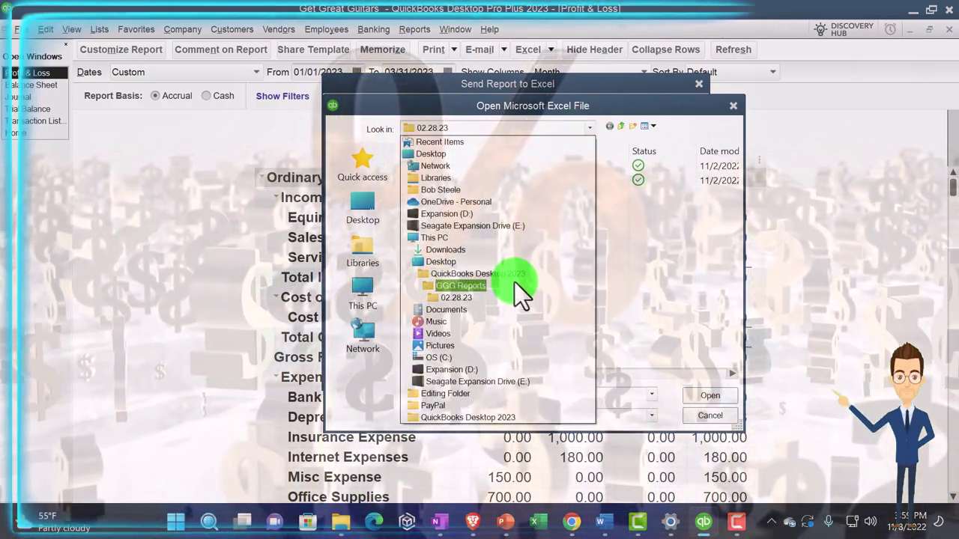
left_click(515, 284)
double_click(449, 206)
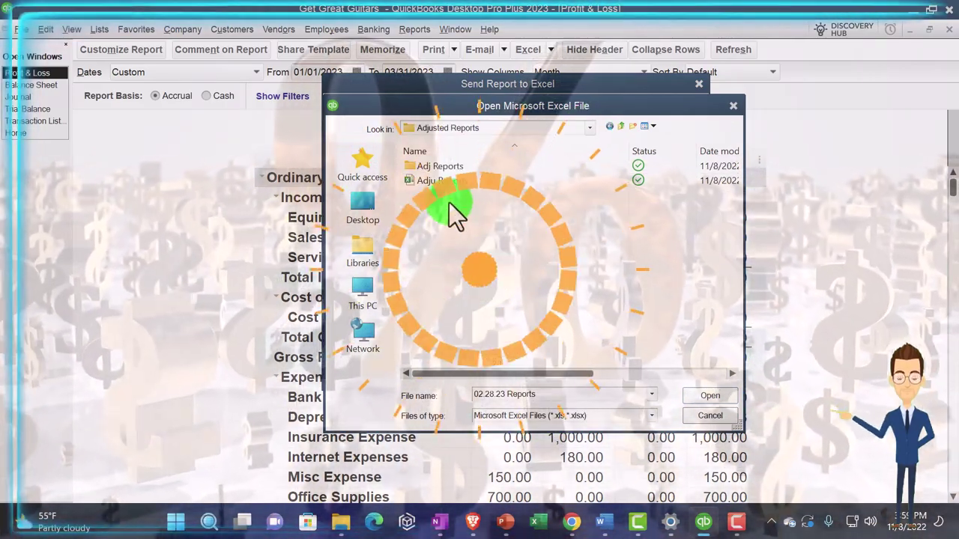
double_click(442, 181)
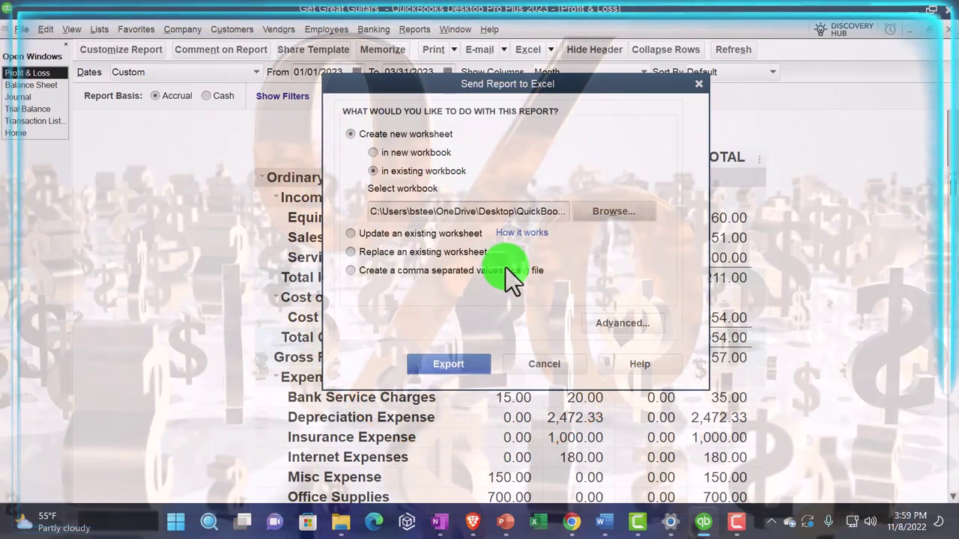
left_click(470, 366)
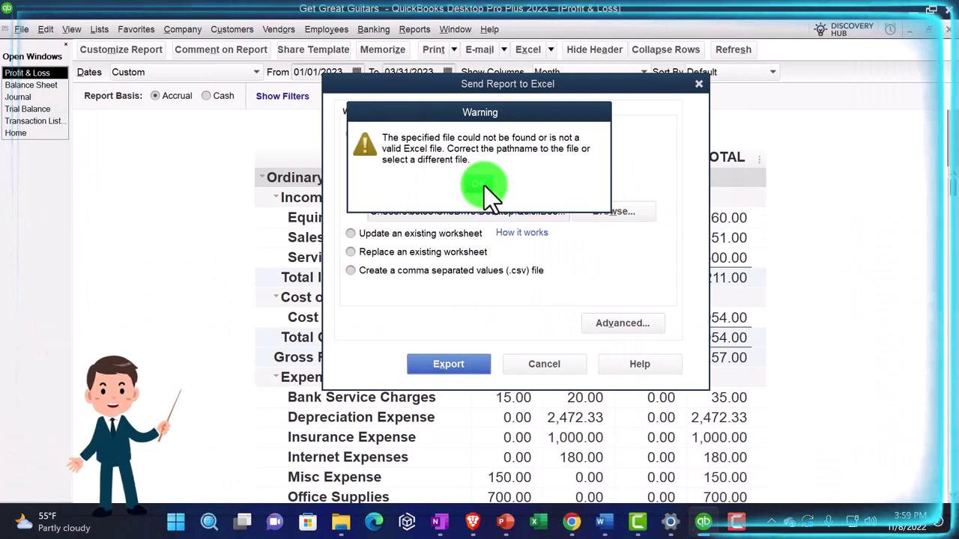
- Select the Adju Reports workbook again, export the Profit & Loss report to it, and maximize the workbook in Excel
left_click(484, 185)
left_click(615, 212)
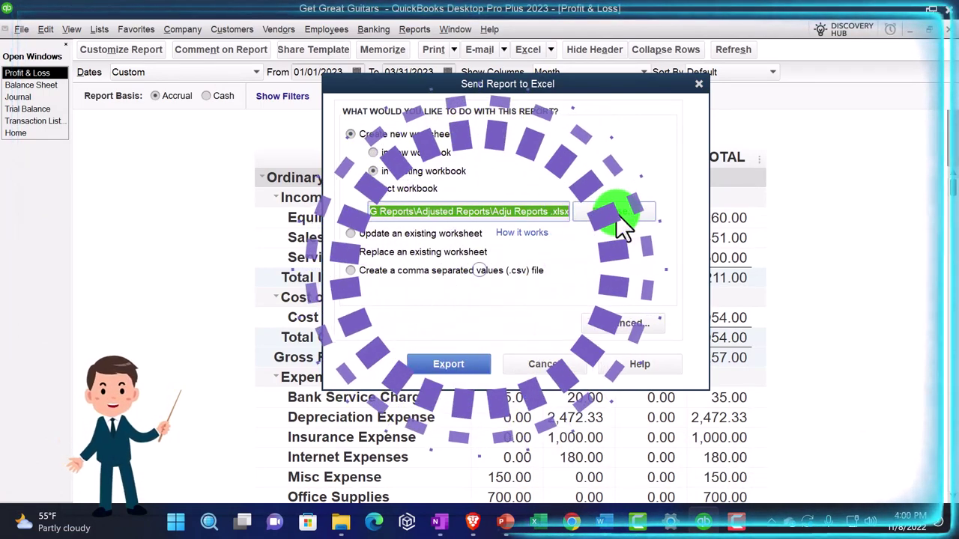
double_click(428, 182)
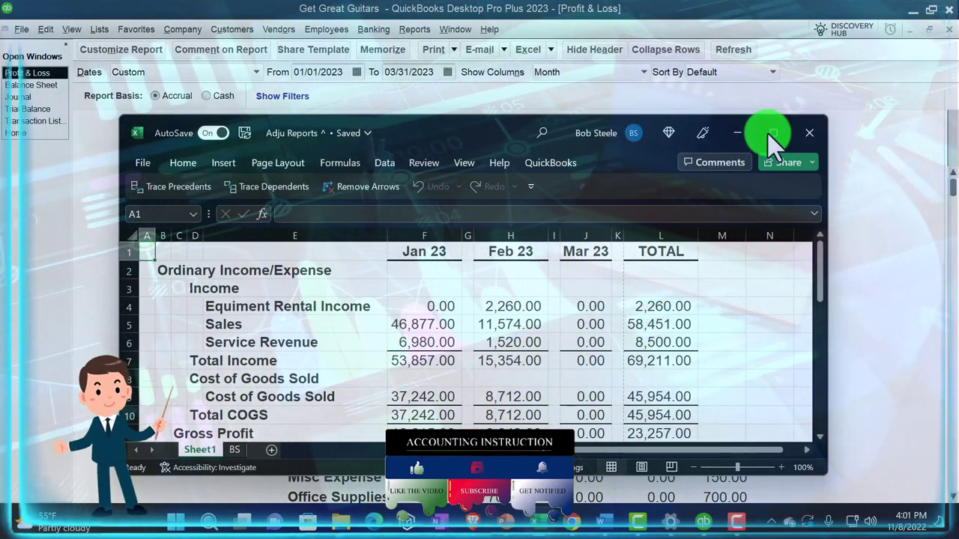
left_click(772, 133)
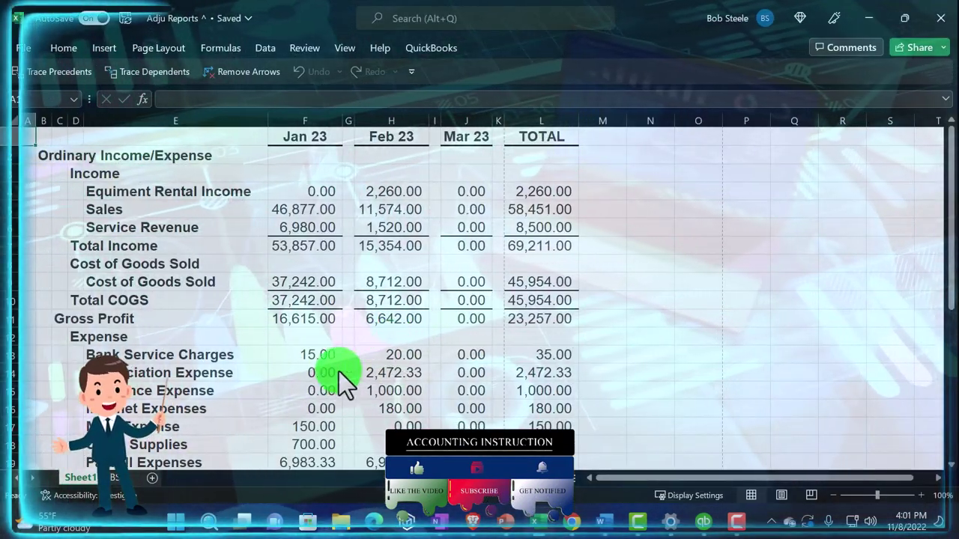
- Check the Adjusted Reports folder for the saved workbook file and return to Excel
left_click(341, 525)
left_click(457, 420)
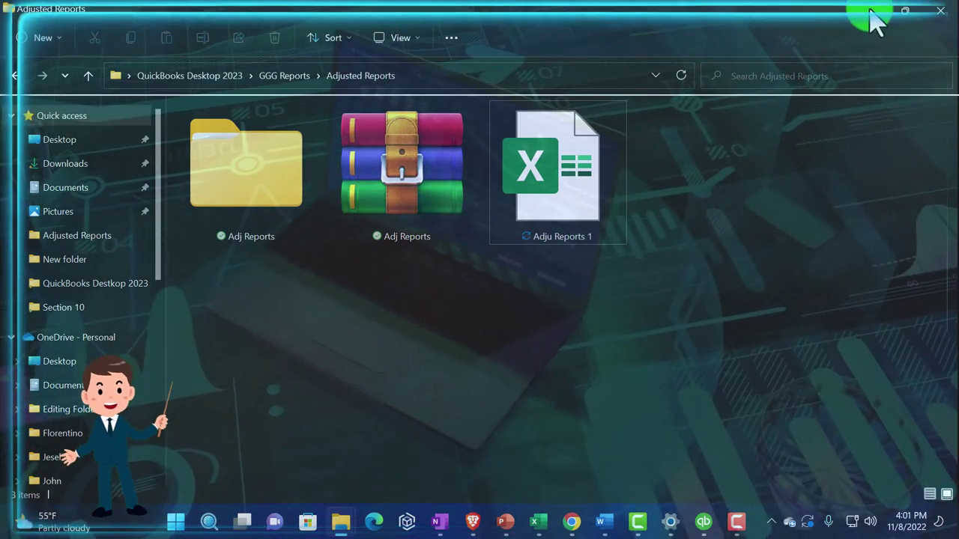
left_click(871, 12)
- Place the income statement sheet after BS with the name IS, and check its page layout
left_click(248, 337)
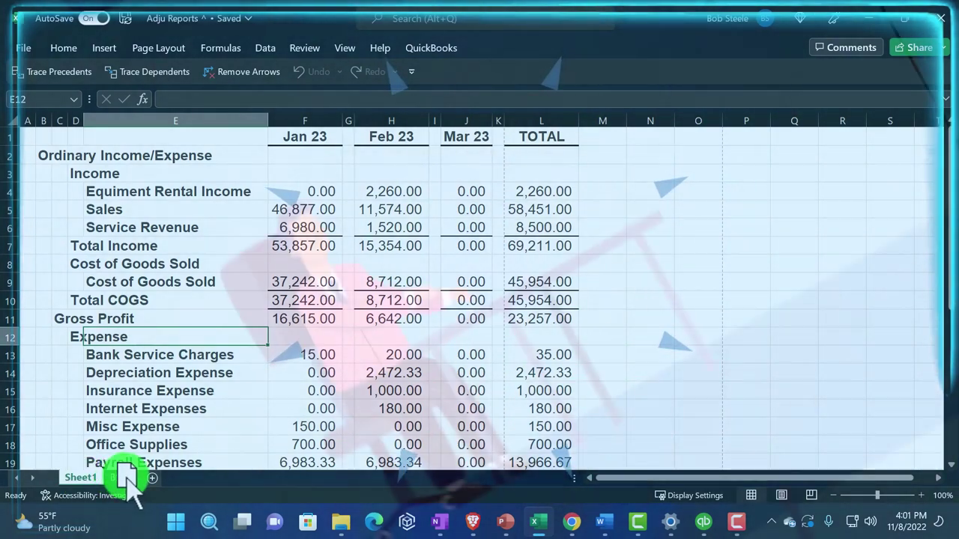
double_click(108, 479)
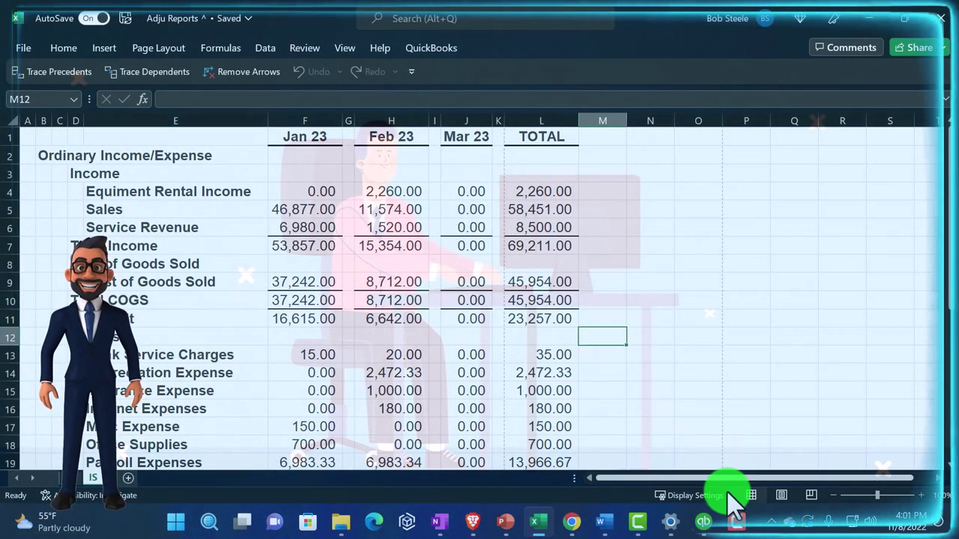
left_click(783, 496)
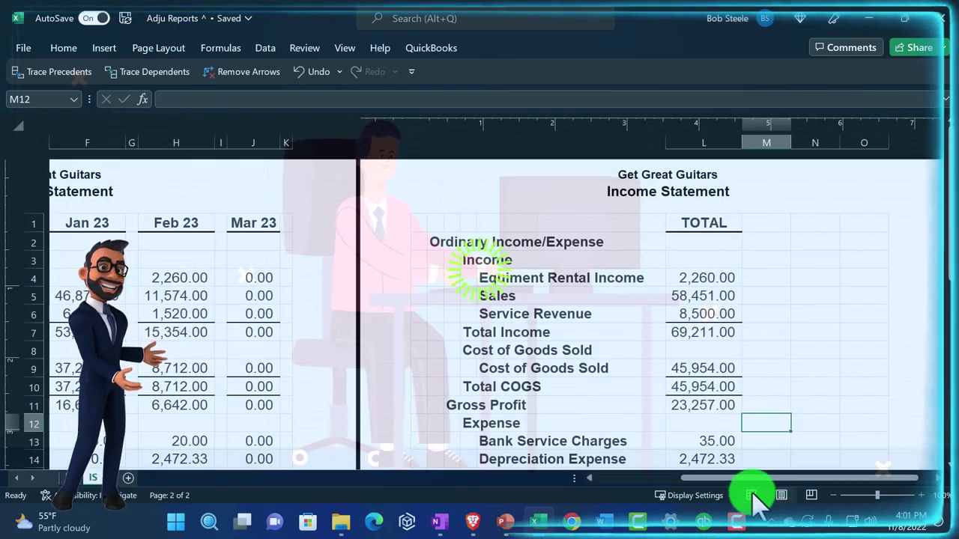
left_click(751, 495)
left_click(293, 280)
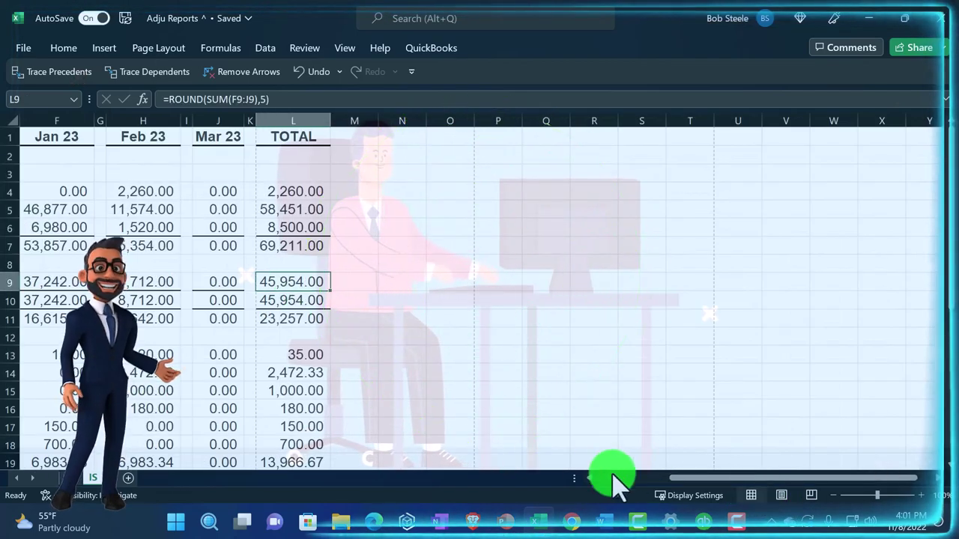
left_click_drag(684, 477, 547, 484)
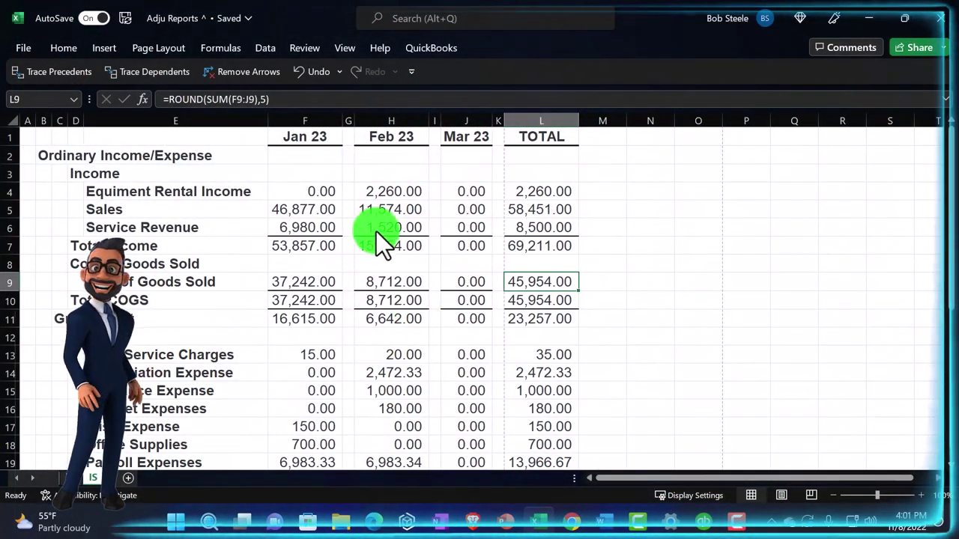
- Delete the empty spacer columns G, I and K from the IS sheet
left_click(349, 121)
left_click(435, 120, "ctrl")
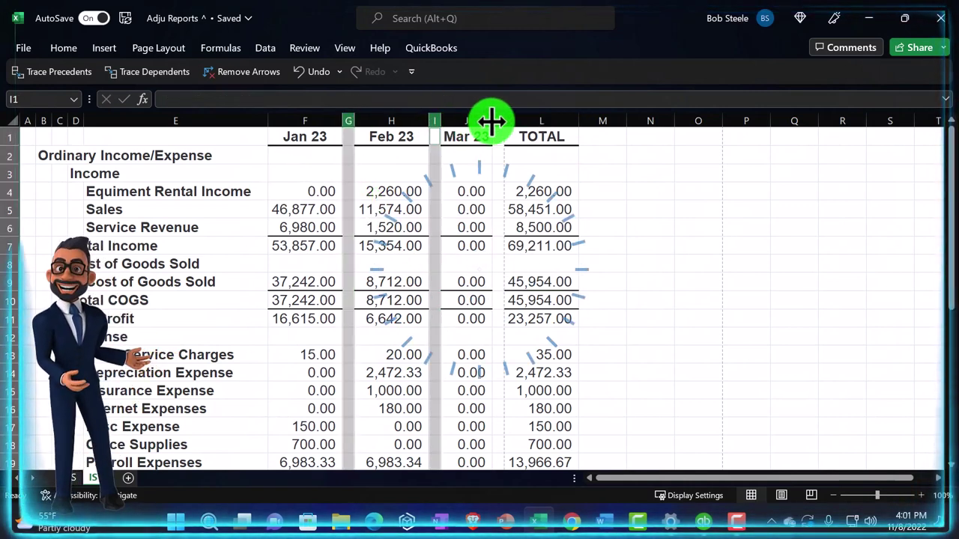
left_click(498, 120, "ctrl")
right_click(498, 138)
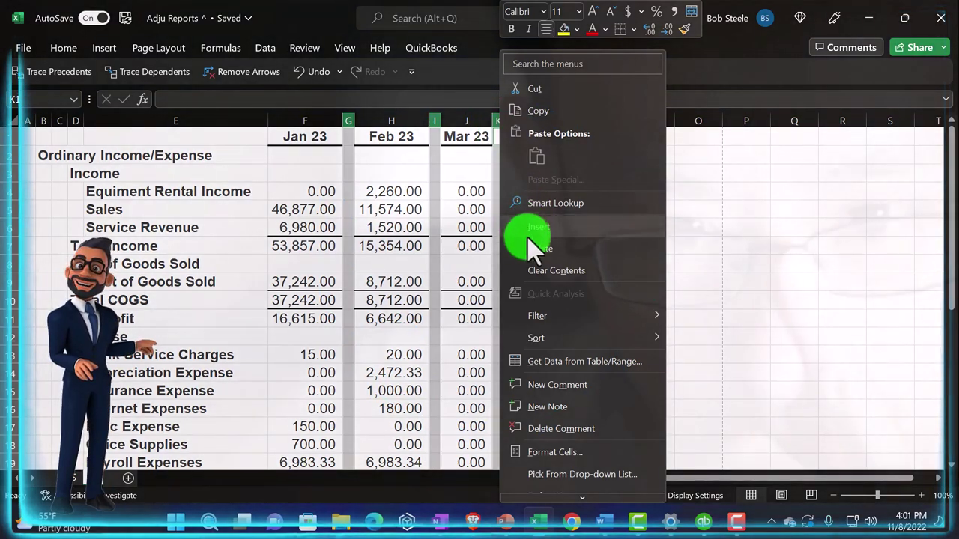
left_click(533, 247)
left_click(172, 300)
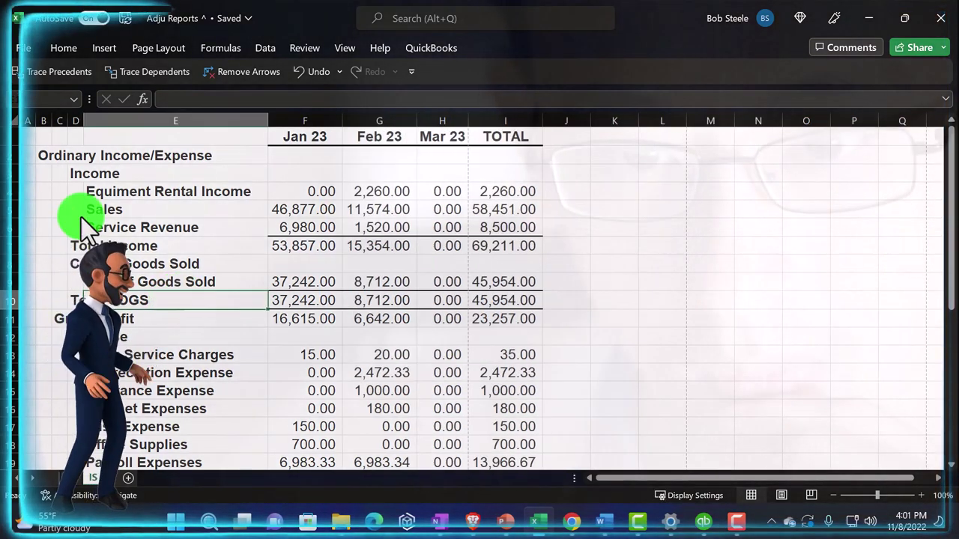
- Move the Net Income label on the IS sheet from cell A33 to B33
scroll(35, 187, "down", 1)
scroll(36, 238, "down", 8)
left_click(30, 285)
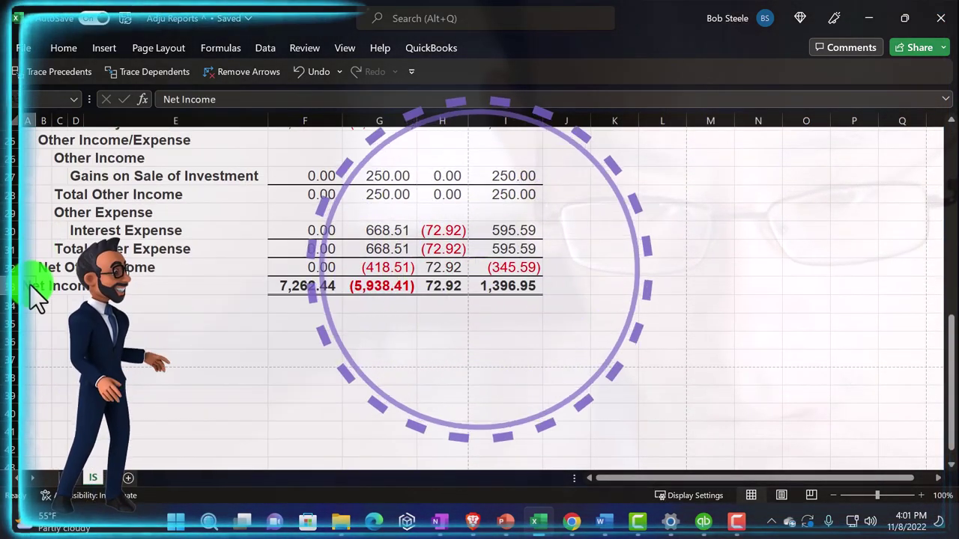
key("ctrl+x")
left_click(44, 285)
- Delete the emptied column A from the IS sheet and narrow the account name column
scroll(43, 285, "up", 8)
right_click(30, 120)
left_click(75, 268)
left_click(180, 281)
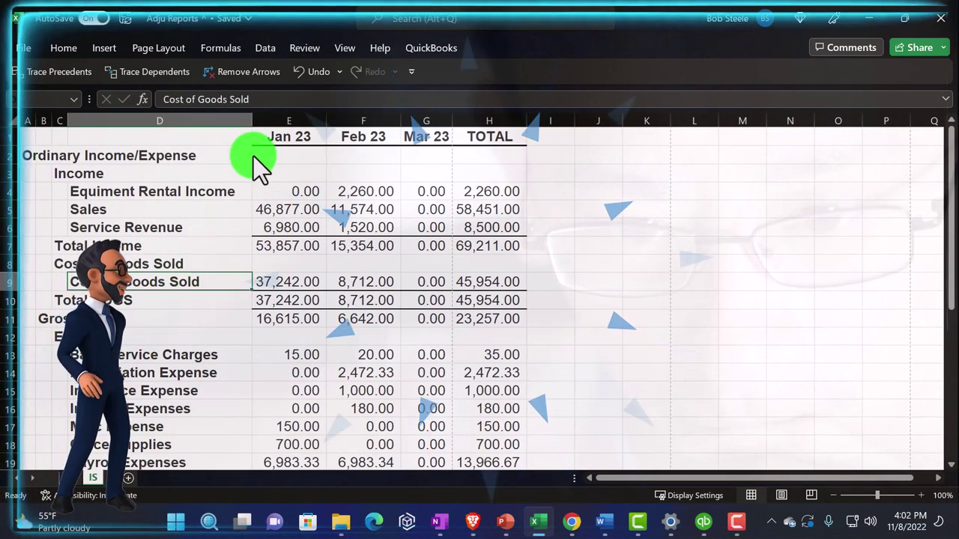
left_click_drag(253, 122, 232, 128)
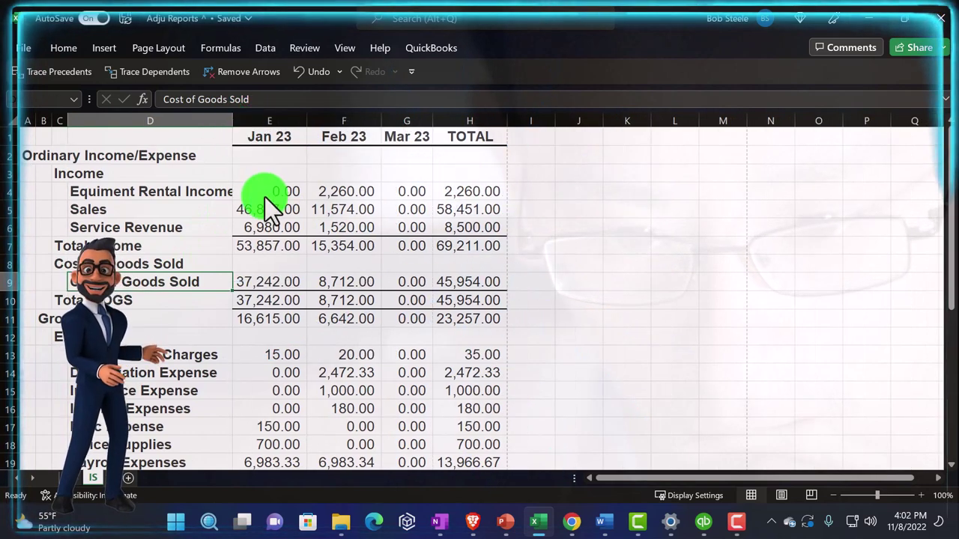
- Switch to QuickBooks, display the Trial Balance report, and set its Excel export to a new worksheet in an existing workbook
key("alt+Tab")
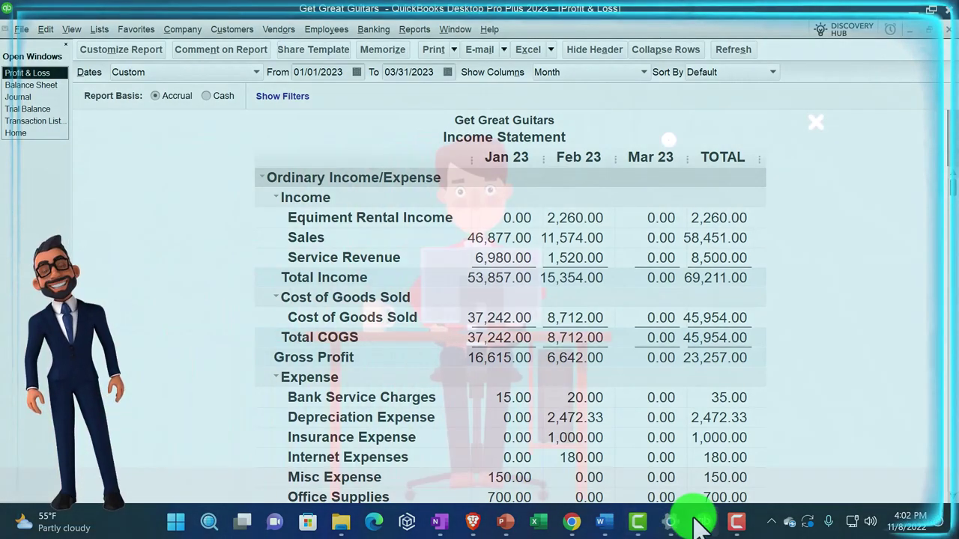
left_click(37, 109)
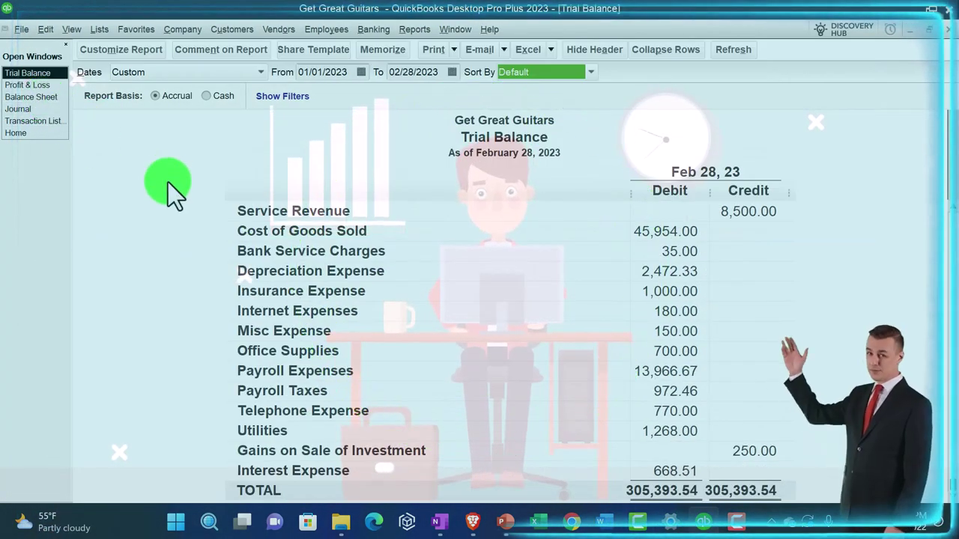
left_click(550, 49)
left_click(545, 66)
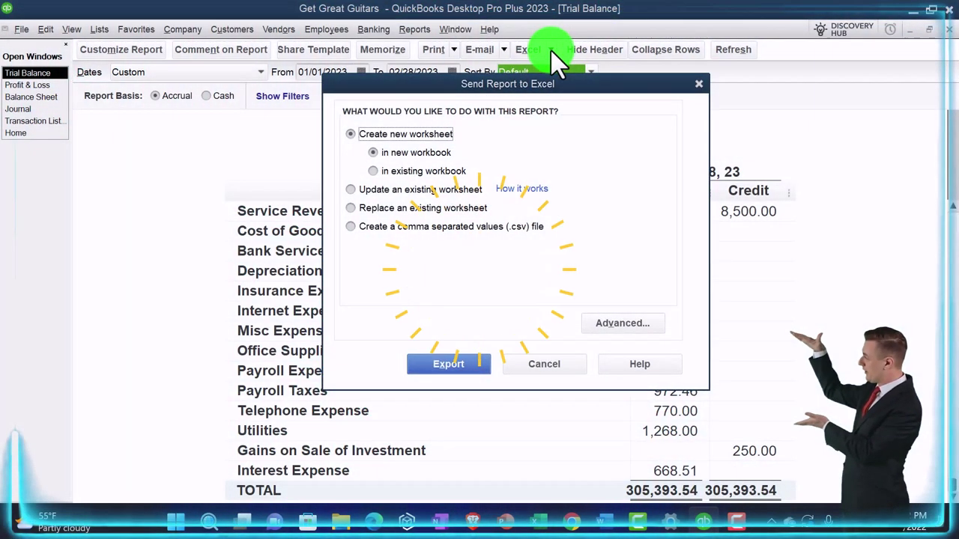
left_click(384, 171)
- Select the Adju Reports 1 workbook in GGG Reports > Adjusted Reports, export the Trial Balance to it, and maximize the workbook
left_click(609, 215)
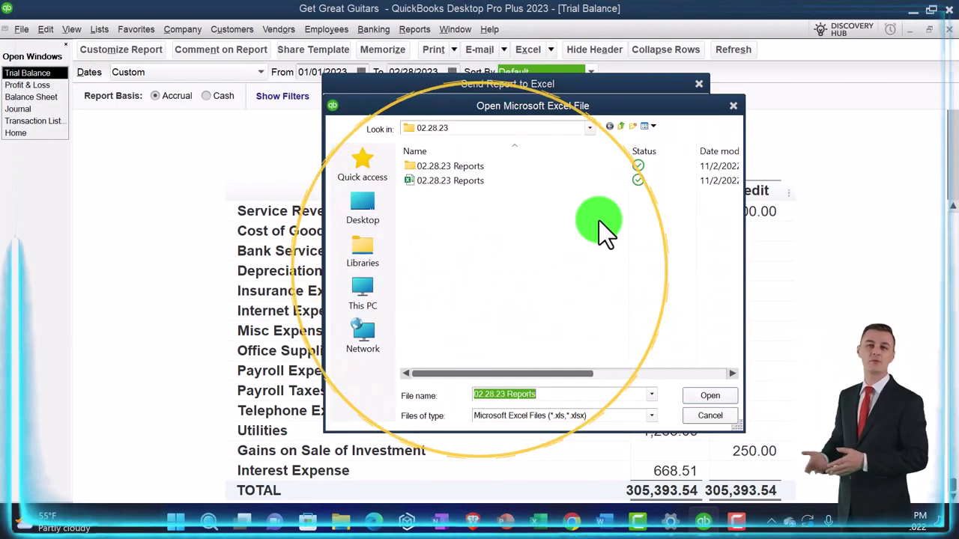
left_click(589, 128)
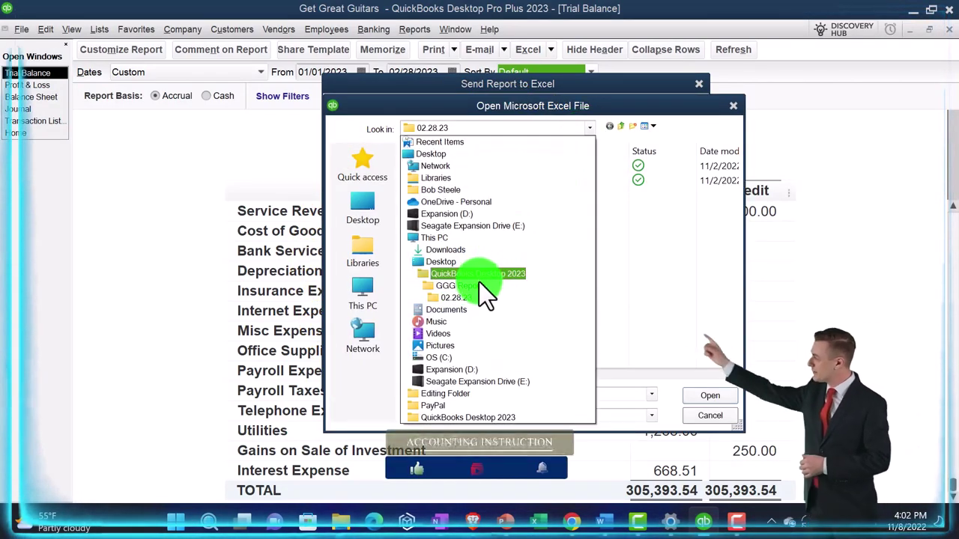
left_click(479, 285)
double_click(452, 211)
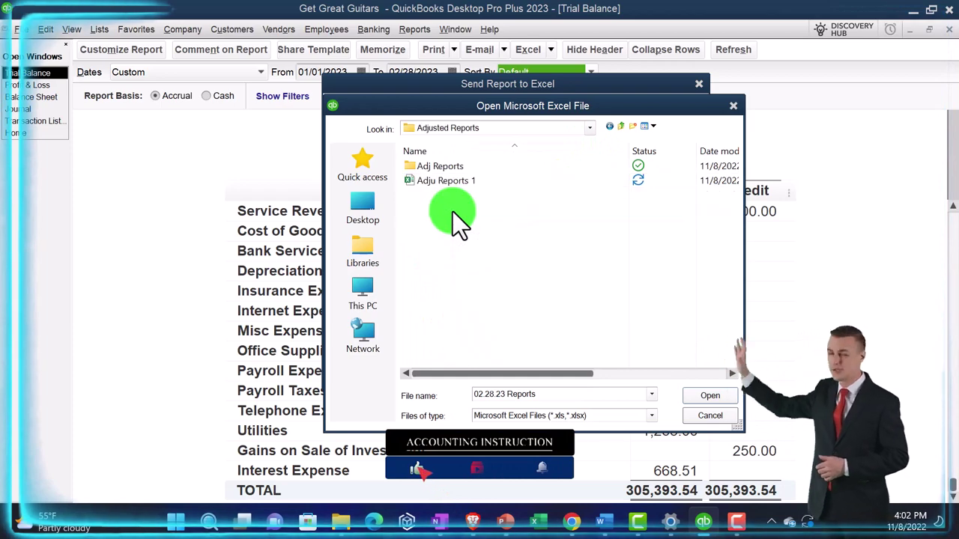
double_click(439, 182)
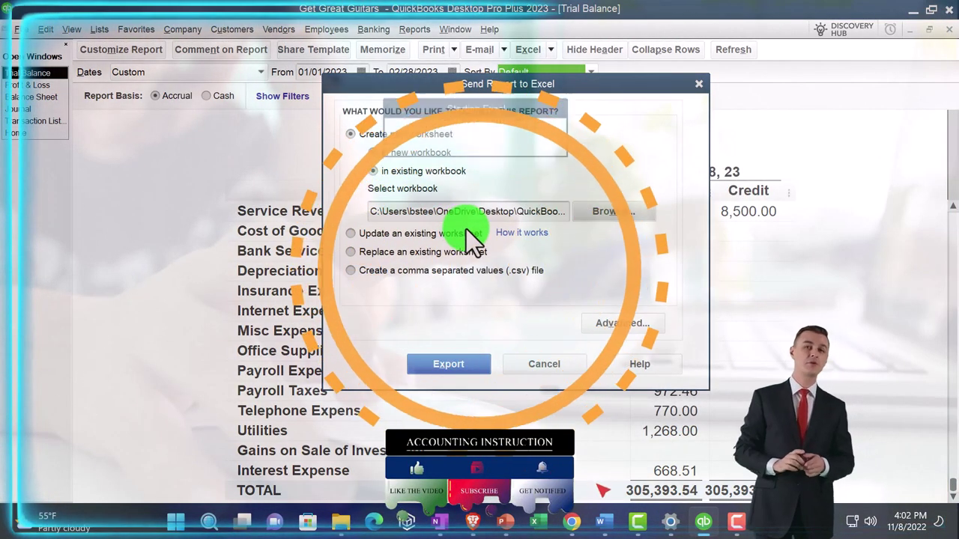
left_click(441, 363)
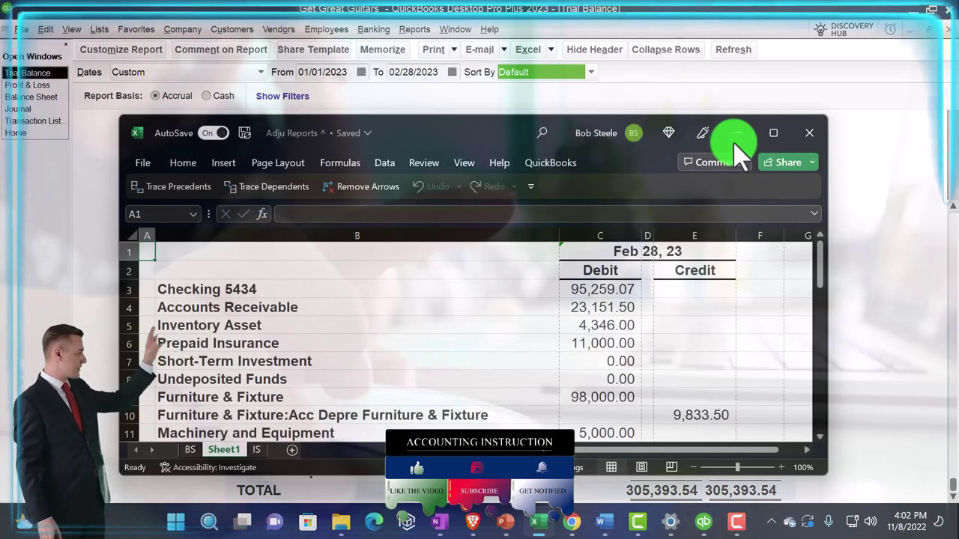
left_click(772, 134)
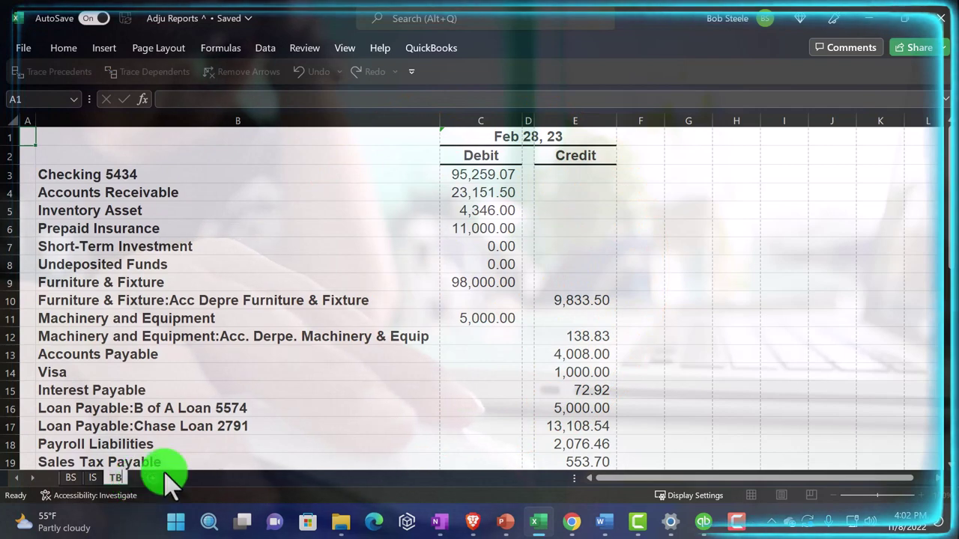
- Name the trial balance sheet TB and check its page layout
left_click(781, 495)
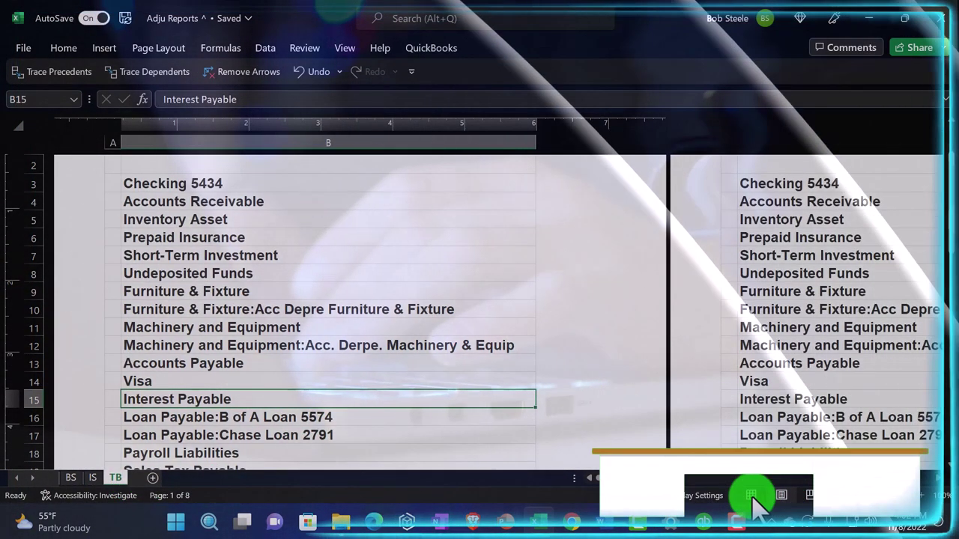
left_click(751, 495)
left_click(386, 348)
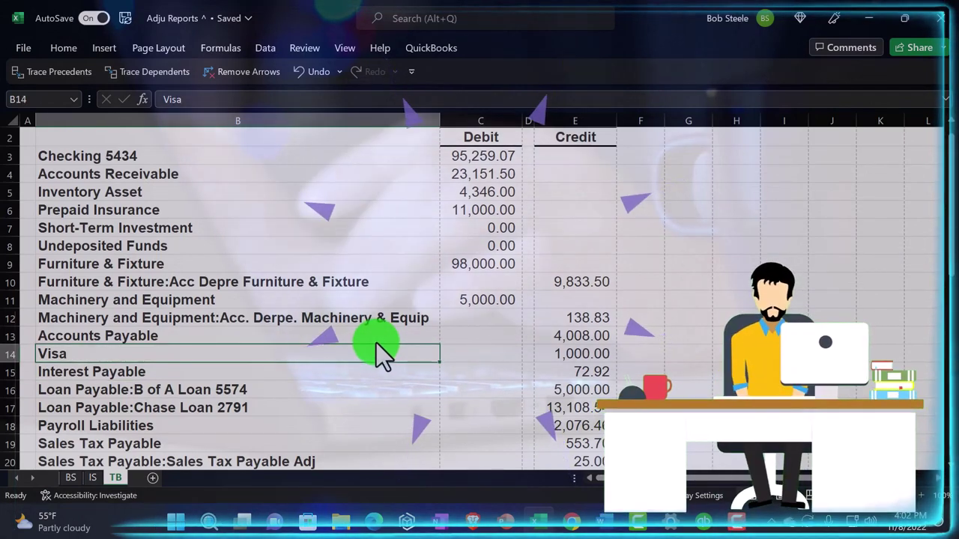
- Move the TOTAL label on the TB sheet from cell A43 to B43
scroll(225, 327, "down", 11)
left_click(25, 283)
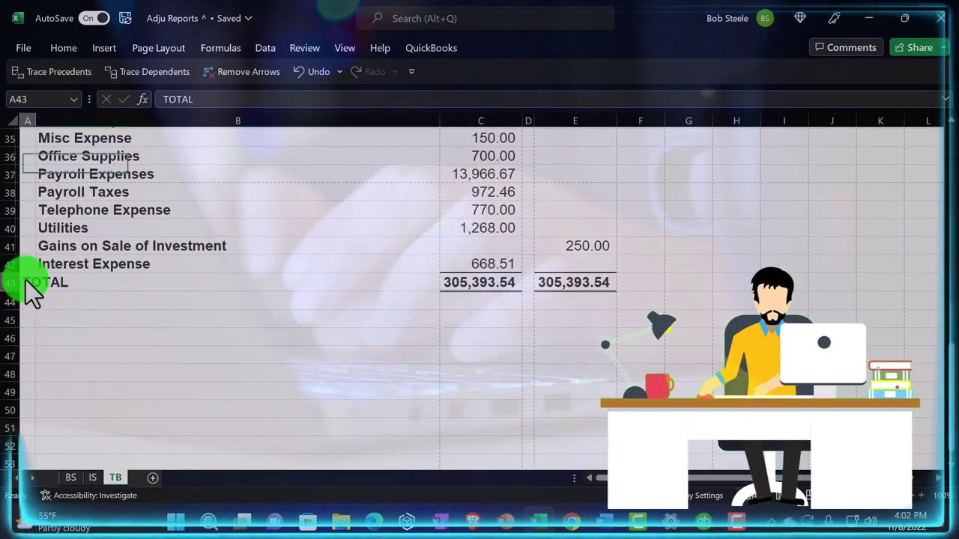
left_click(76, 283)
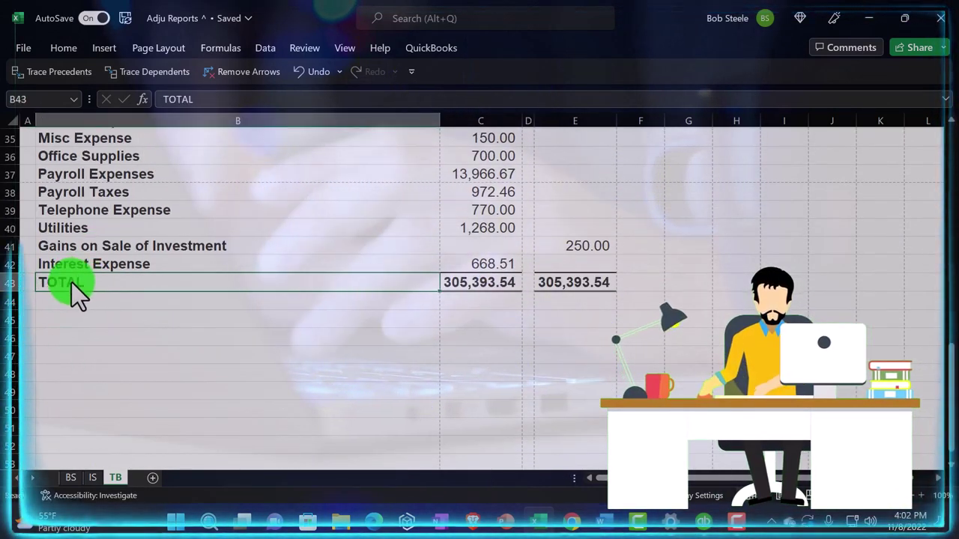
- Delete the emptied column A from the TB sheet and narrow the account name column
scroll(43, 150, "up", 9)
right_click(28, 122)
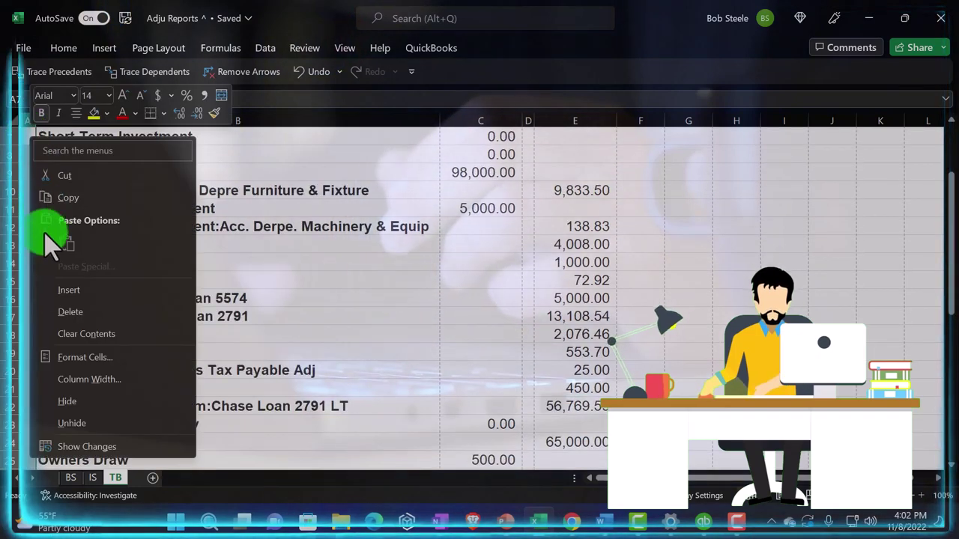
left_click(67, 310)
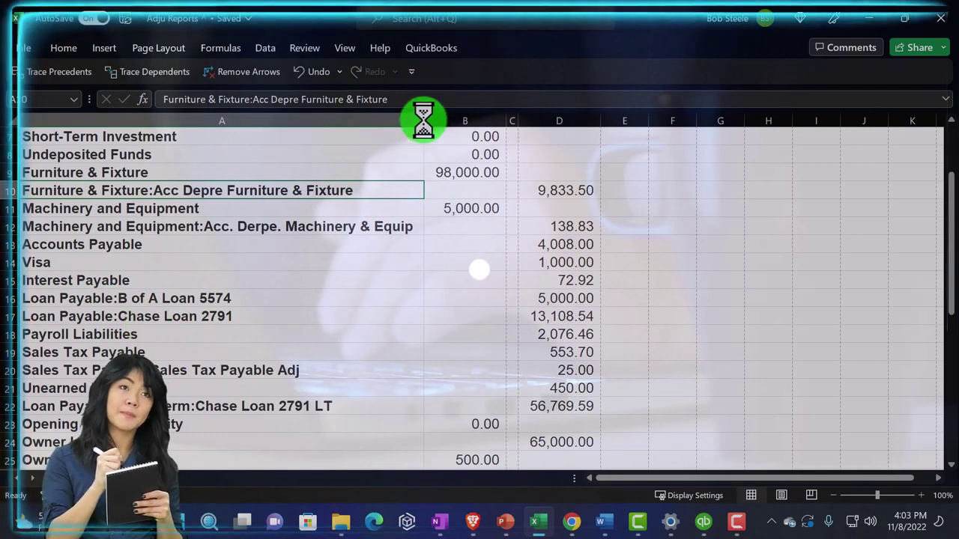
left_click_drag(388, 133, 352, 152)
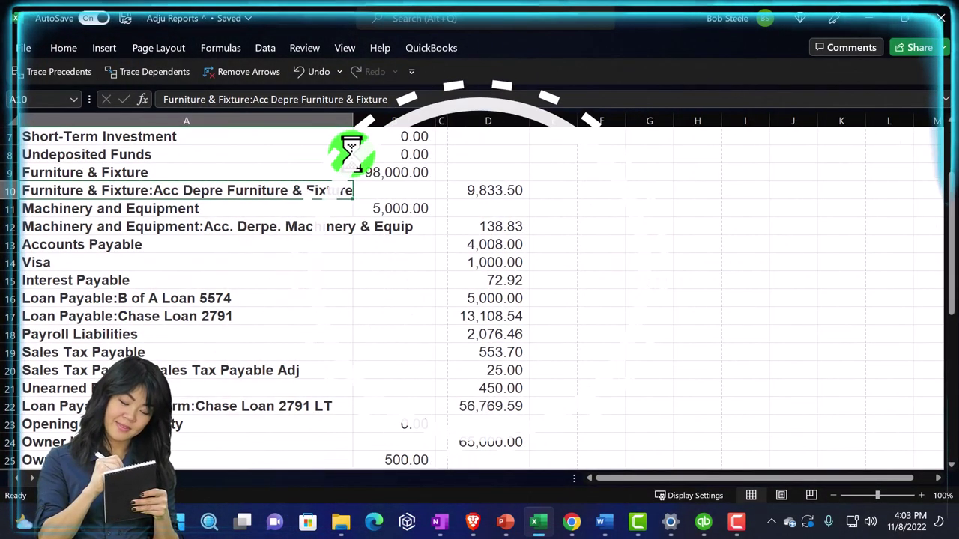
left_click_drag(283, 128, 278, 127)
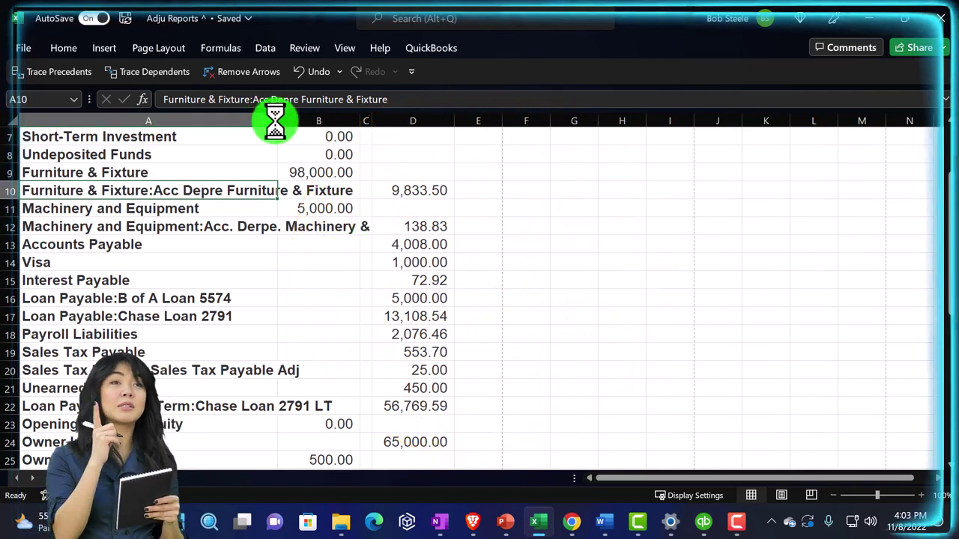
left_click(304, 299)
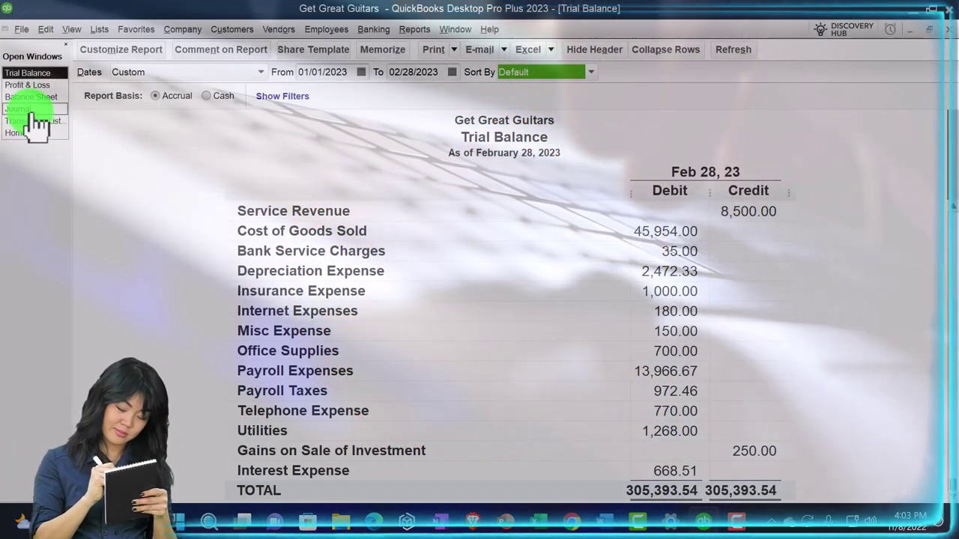
- Display the Journal report in QuickBooks and set its date range from 02/28/2023 to 02/28/2023
left_click(30, 111)
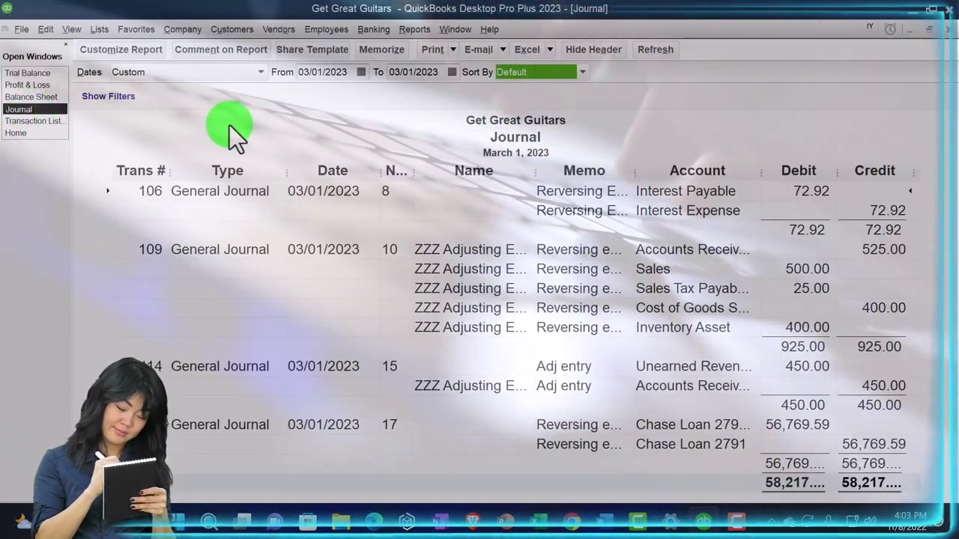
key("plus")
key("Tab")
key("minus")
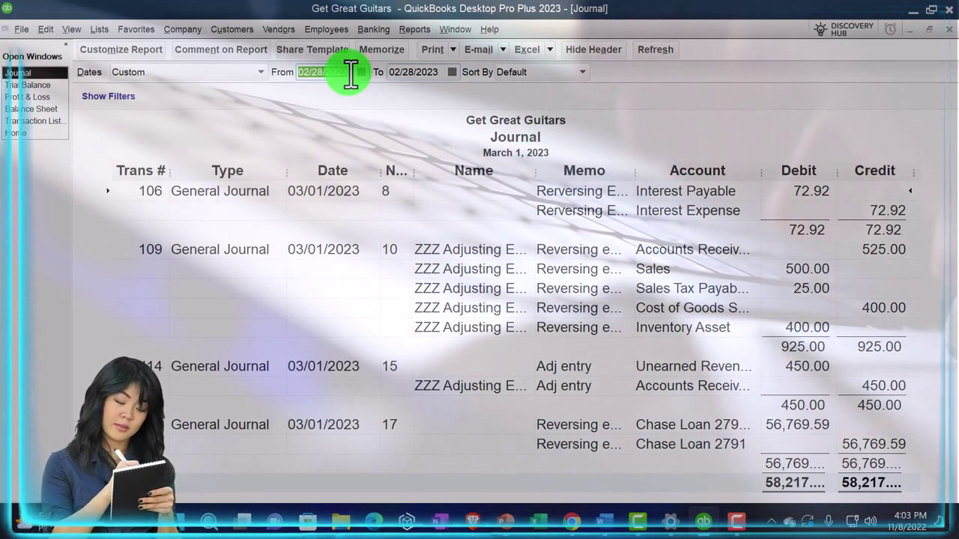
key("minus")
key("Tab")
key("Tab")
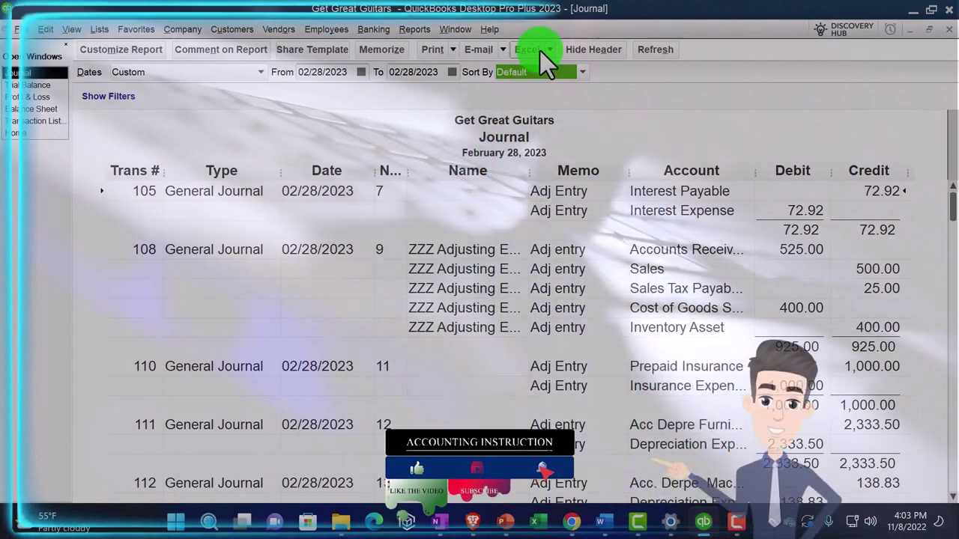
- Export the Journal report to Excel as a new worksheet in the existing Adju Reports workbook
left_click(548, 49)
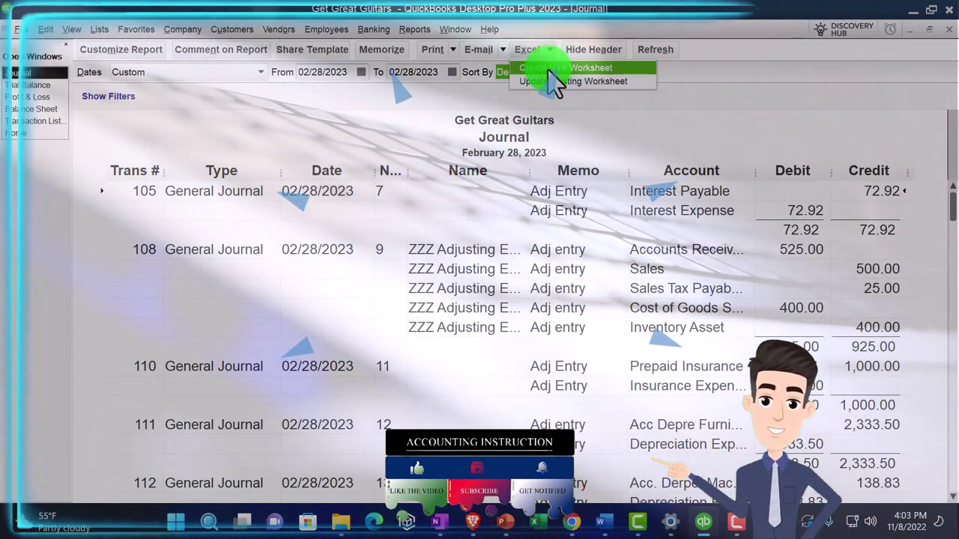
left_click(547, 70)
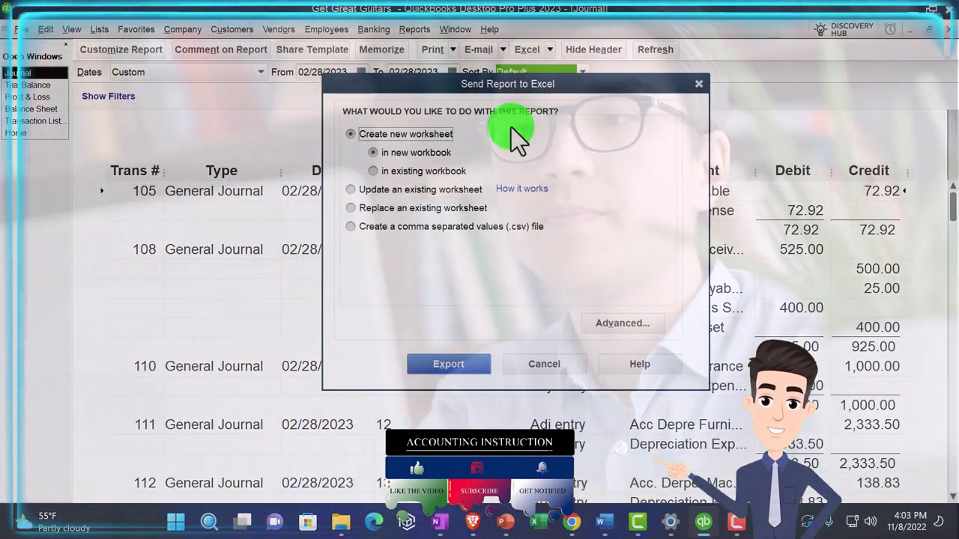
left_click(399, 171)
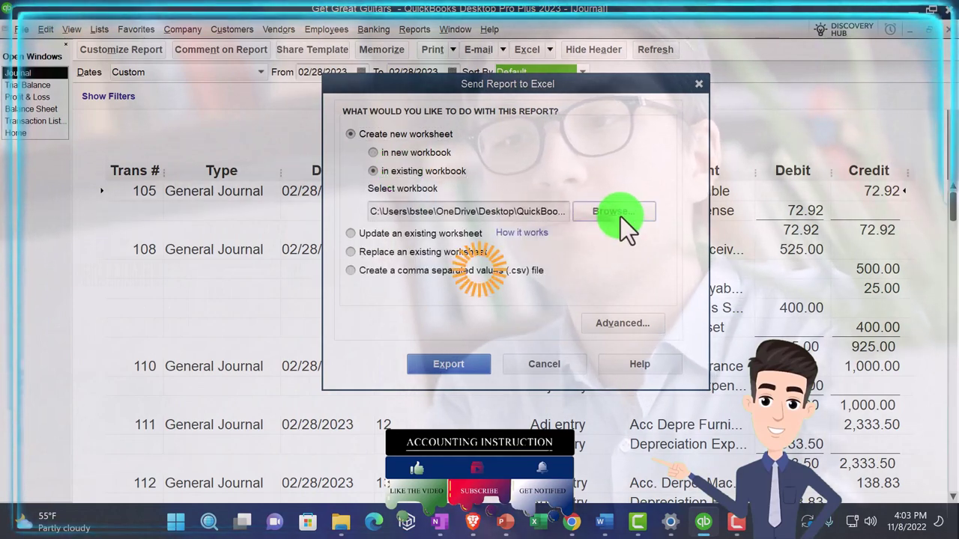
left_click(620, 216)
double_click(443, 186)
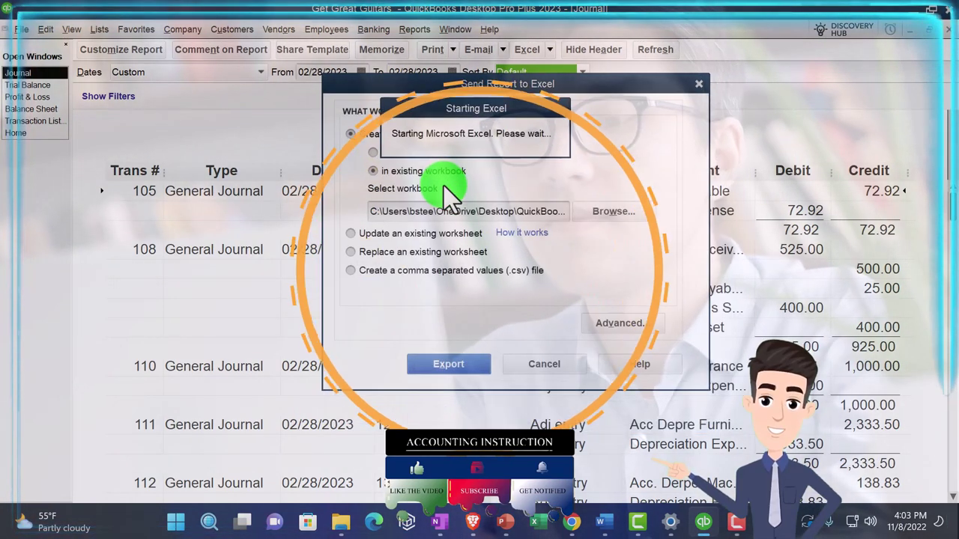
left_click(477, 362)
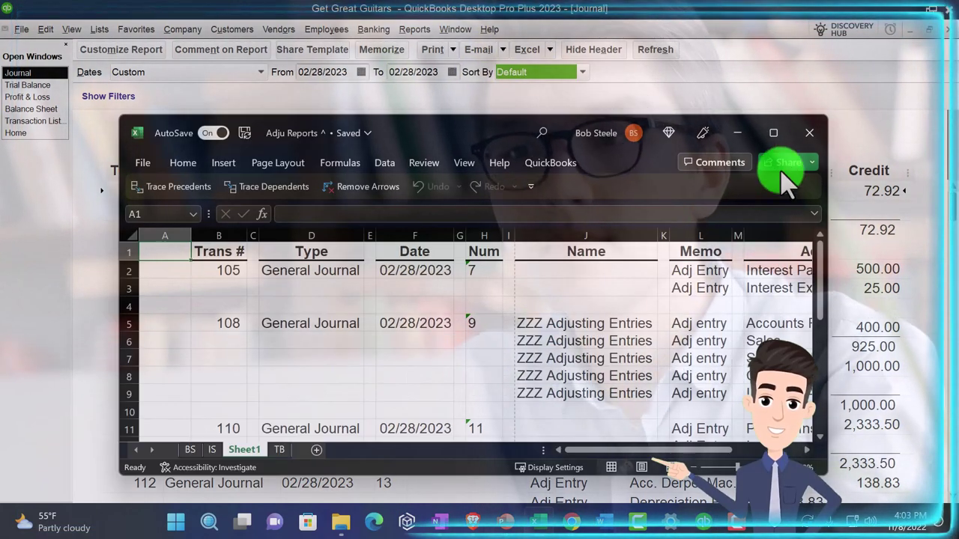
- Move the exported journal sheet after the TB sheet and set its page orientation to landscape
left_click(775, 134)
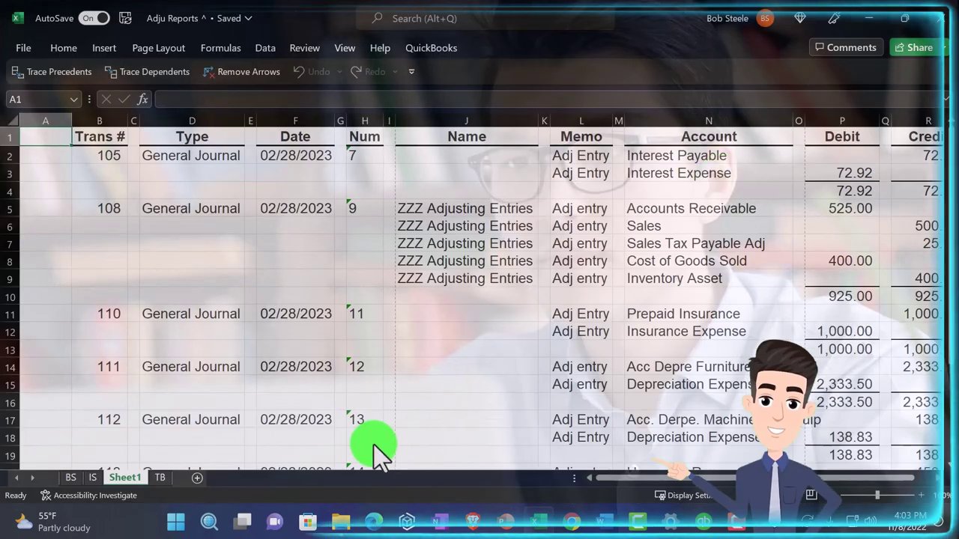
left_click_drag(130, 479, 182, 480)
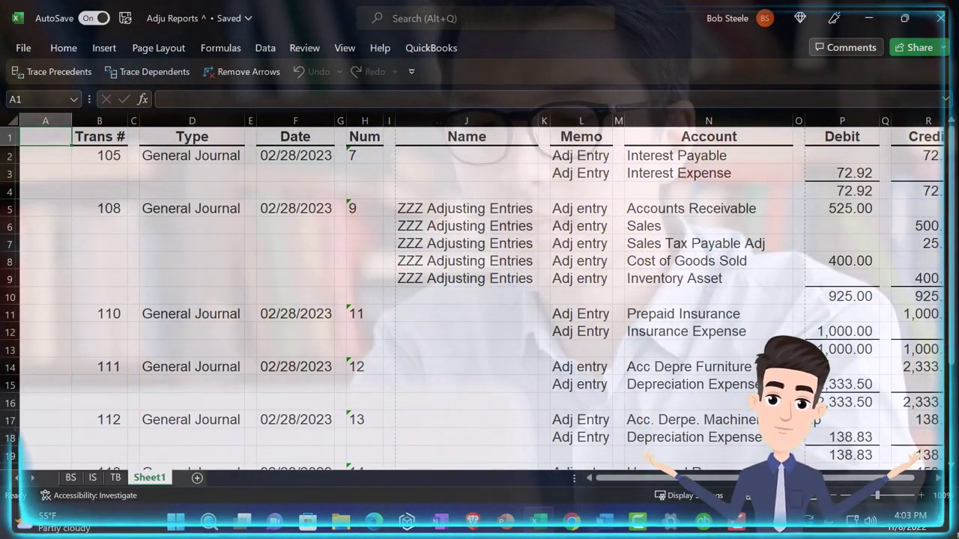
left_click(794, 495)
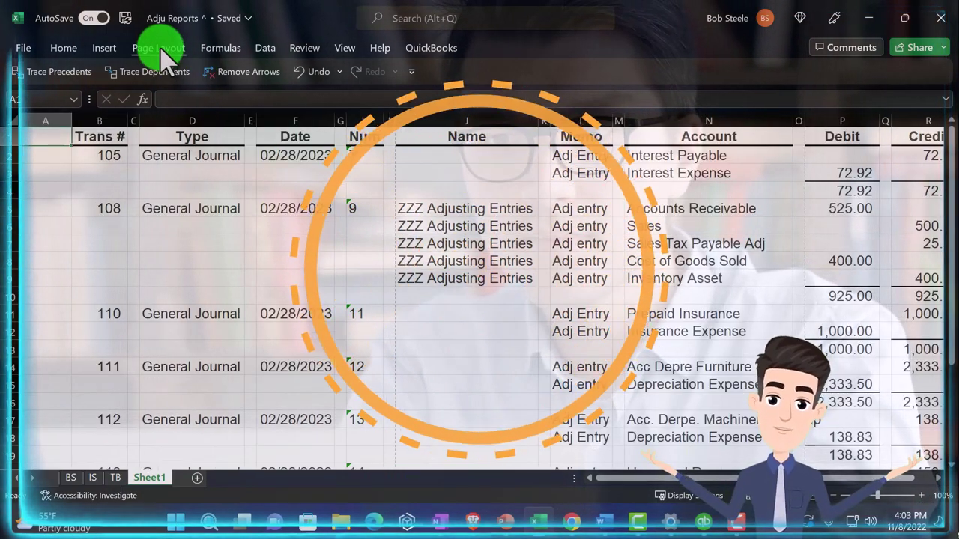
left_click(159, 48)
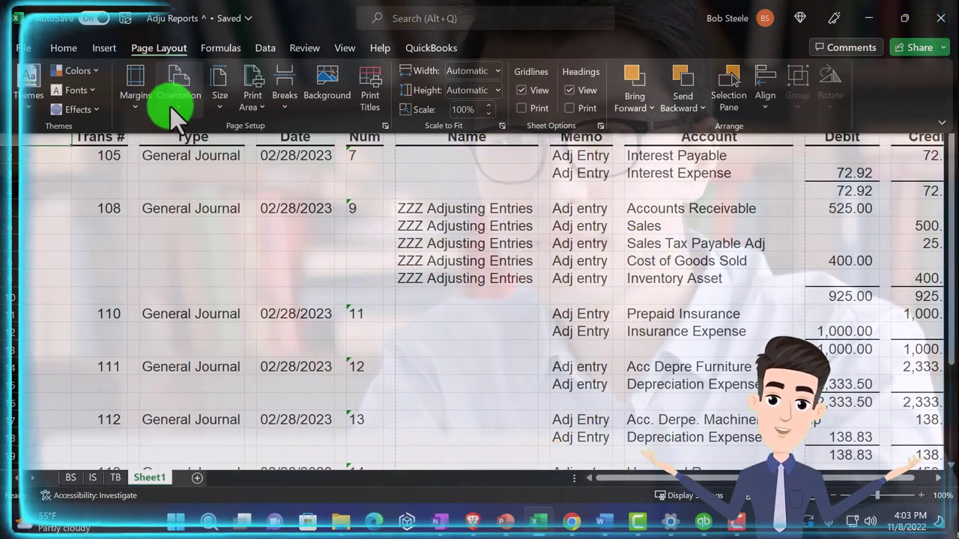
left_click(188, 173)
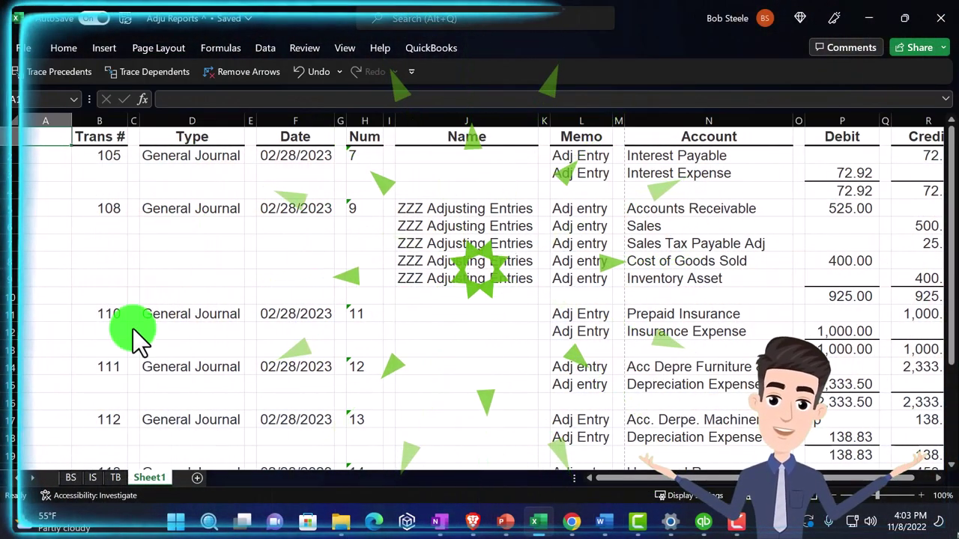
- Delete the empty column A from the journal sheet
scroll(64, 322, "down", 4)
left_click(59, 362)
left_click_drag(59, 362, 45, 131)
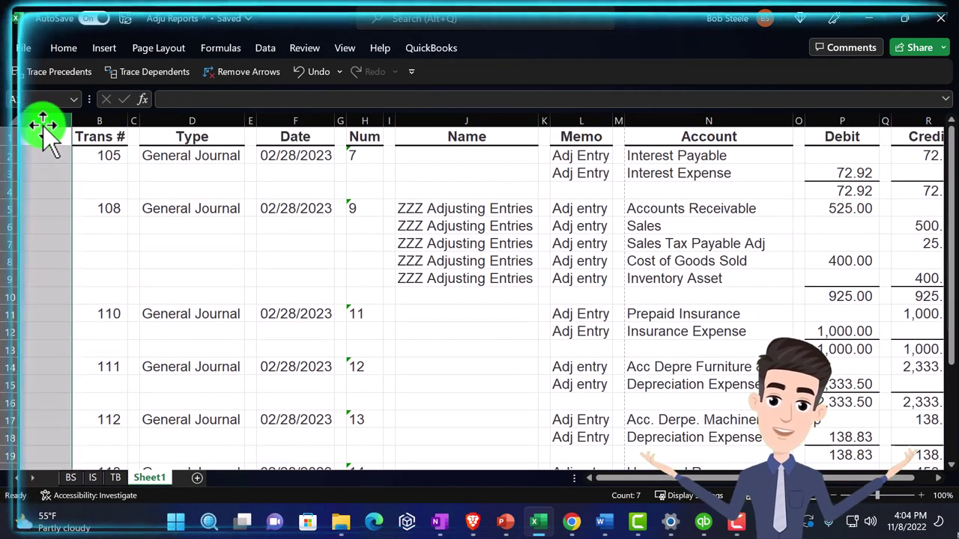
right_click(46, 165)
left_click(88, 337)
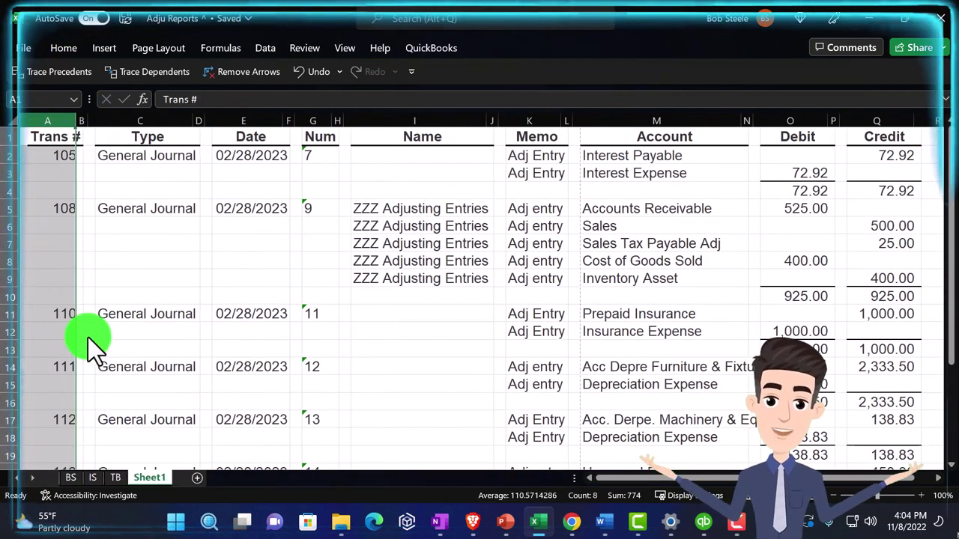
left_click(97, 204)
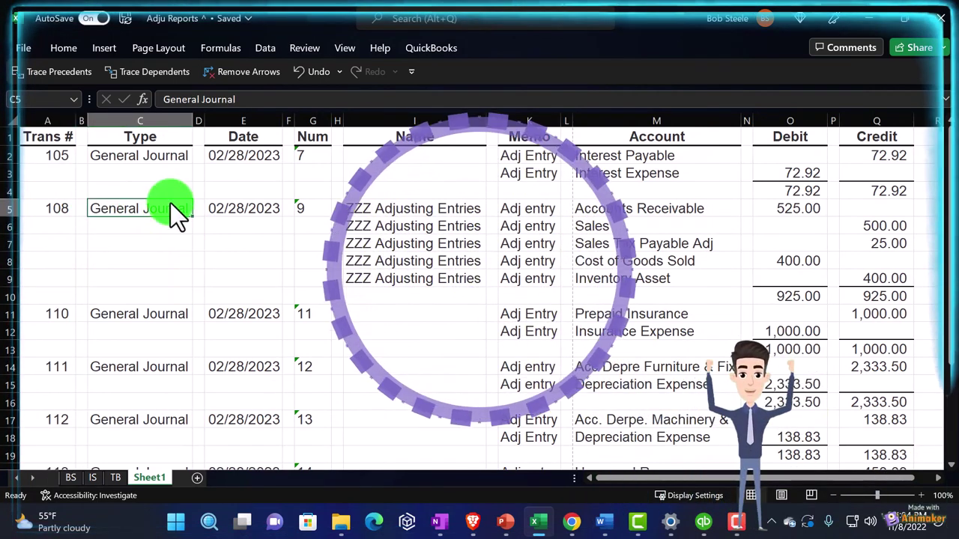
- Delete the blank spacer columns B, D, F, J, L, N and P from the journal sheet together
left_click(82, 121)
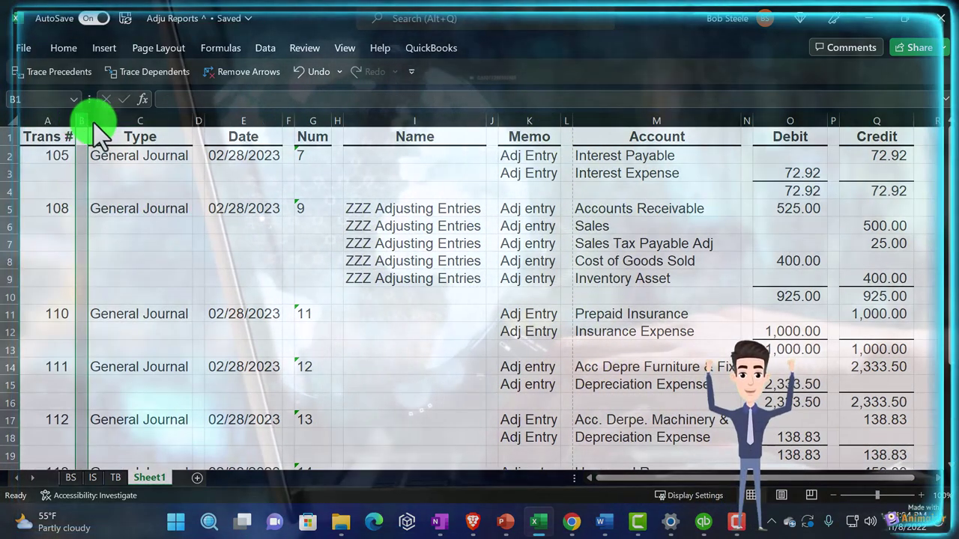
left_click(199, 121, "ctrl")
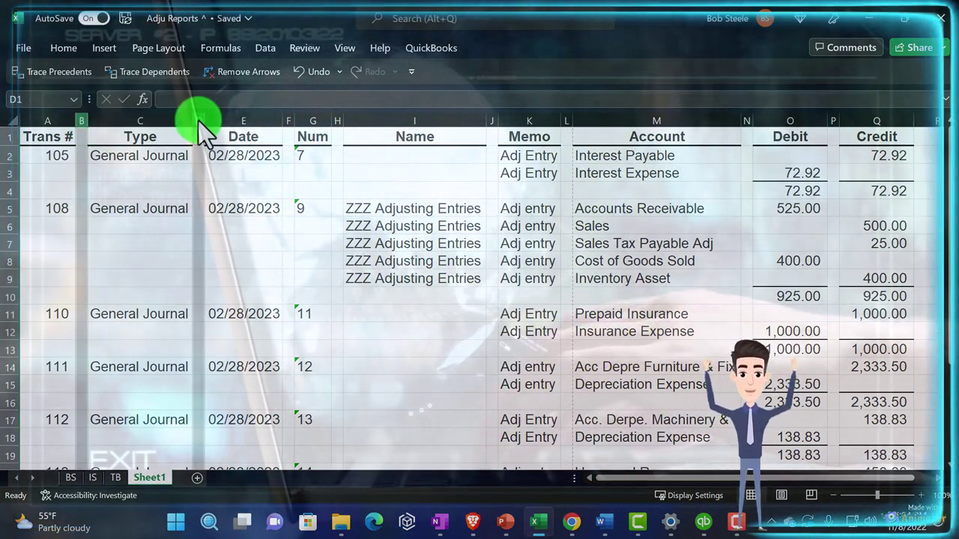
left_click(289, 122, "ctrl")
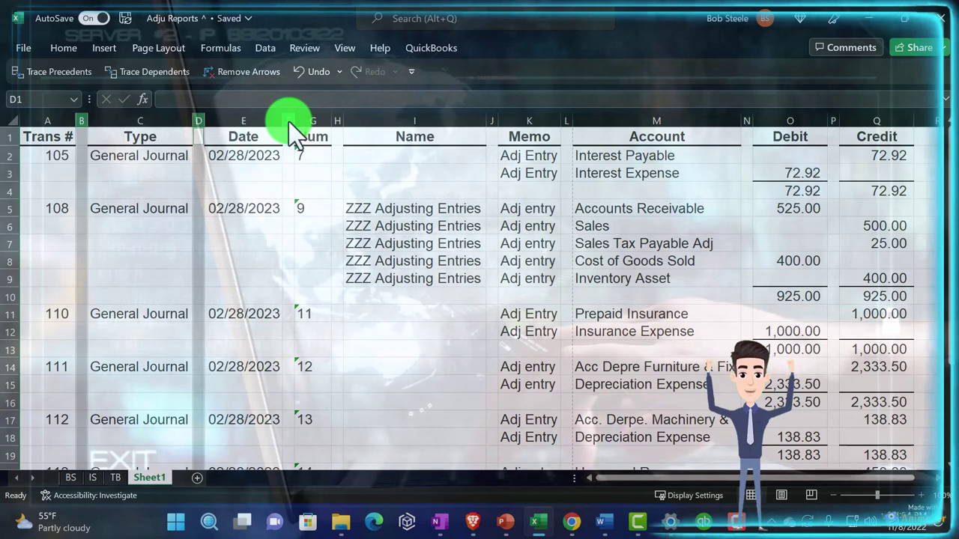
left_click(491, 121, "ctrl")
left_click(567, 120, "ctrl")
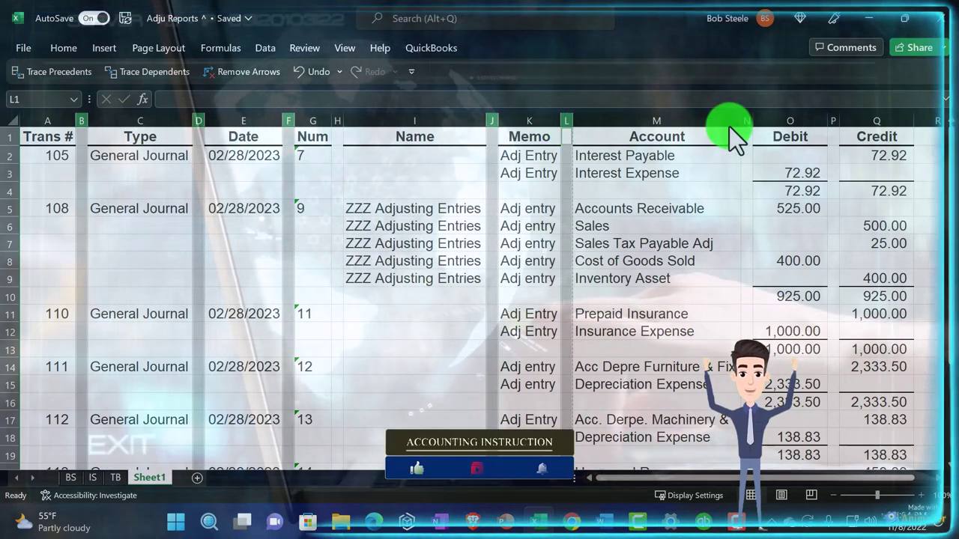
left_click(746, 121, "ctrl")
left_click(832, 120, "ctrl")
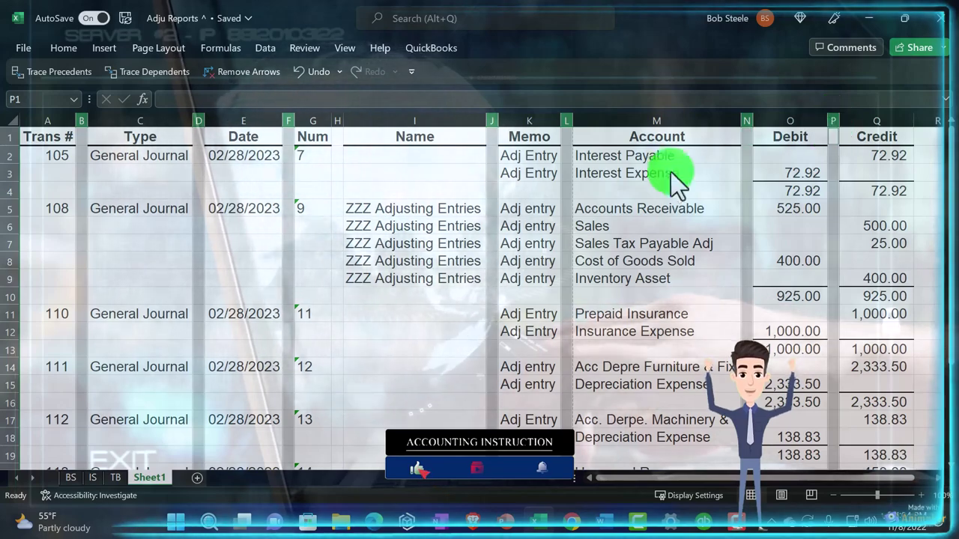
right_click(492, 139)
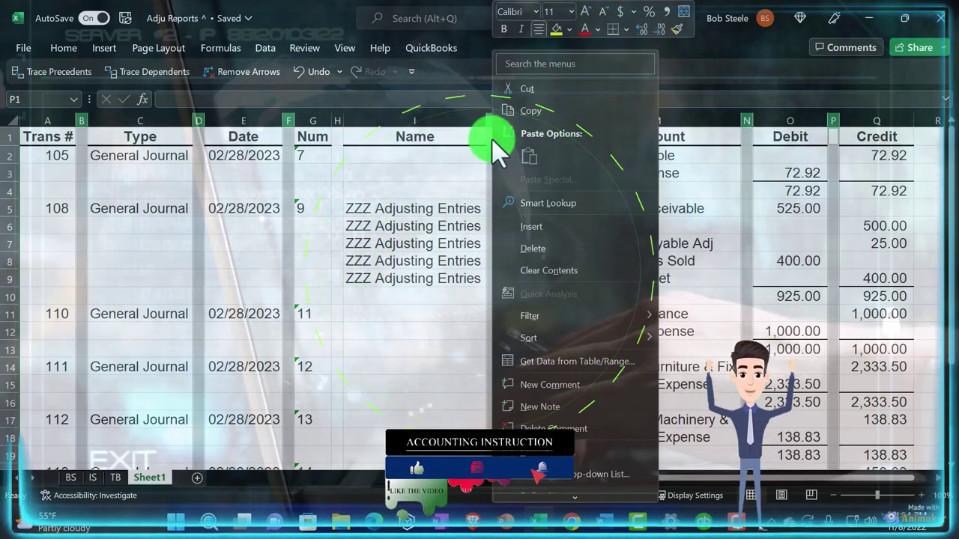
left_click(528, 248)
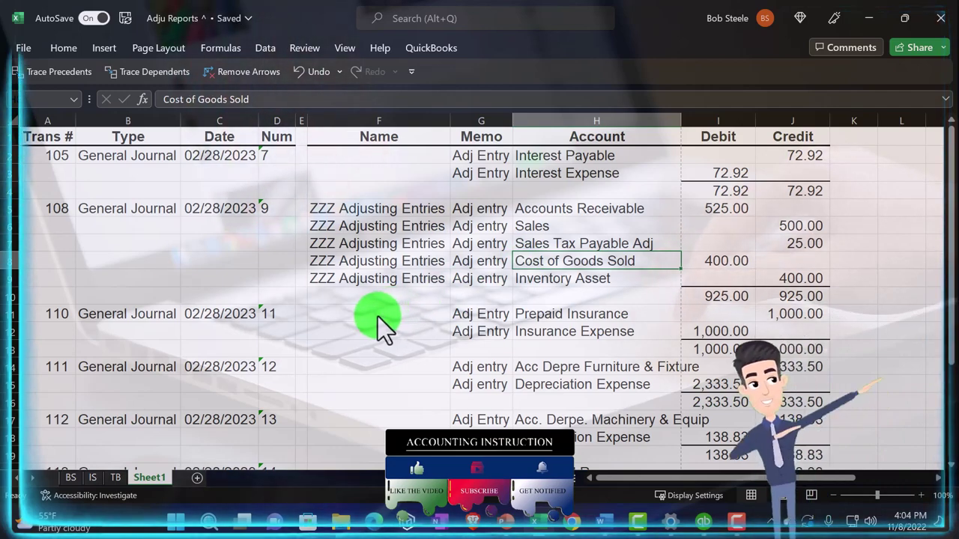
- Narrow the Type column of the journal sheet so its entries are partly cut off
scroll(377, 316, "down", 3)
scroll(376, 316, "up", 3)
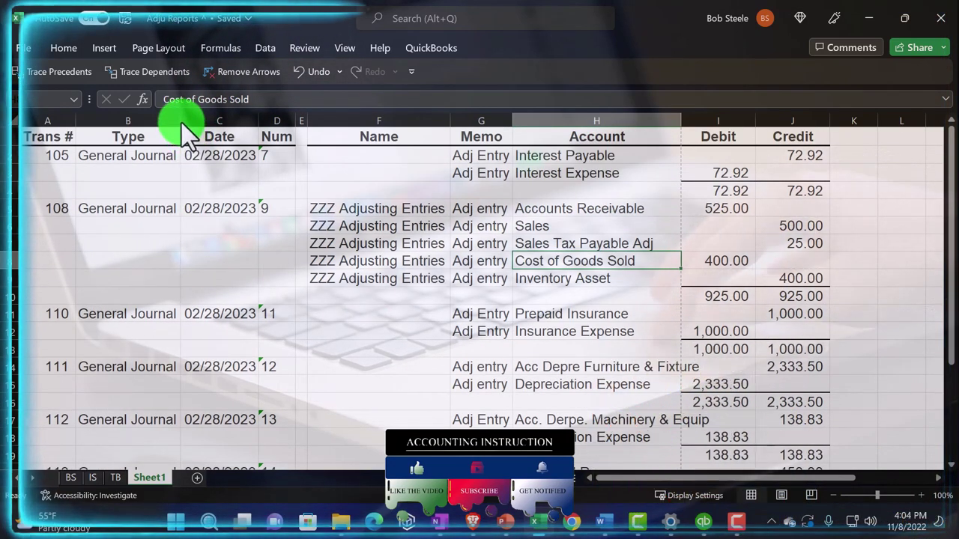
left_click_drag(181, 123, 147, 131)
left_click(151, 132)
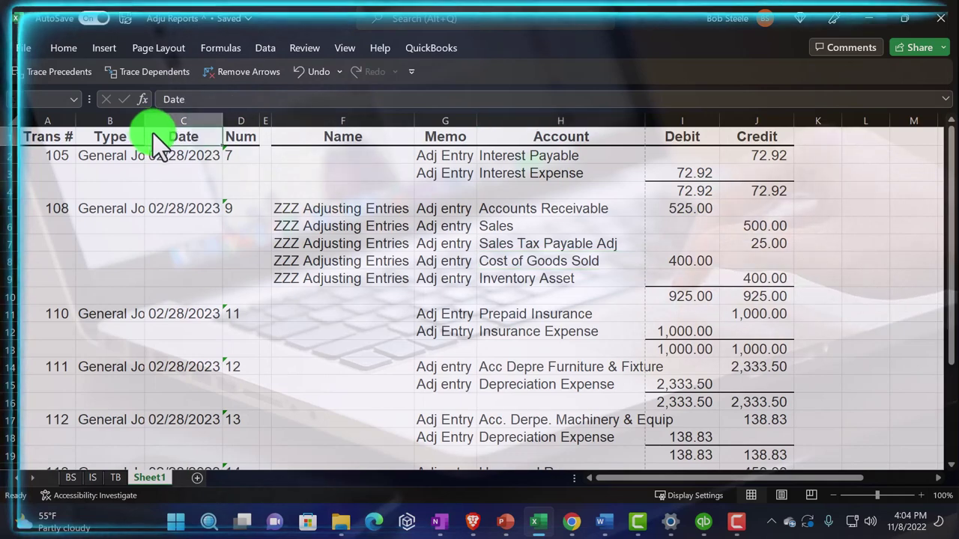
- Wrap the text in the Account column of the journal sheet and narrow the column
left_click_drag(536, 193, 564, 423)
scroll(511, 373, "up", 3)
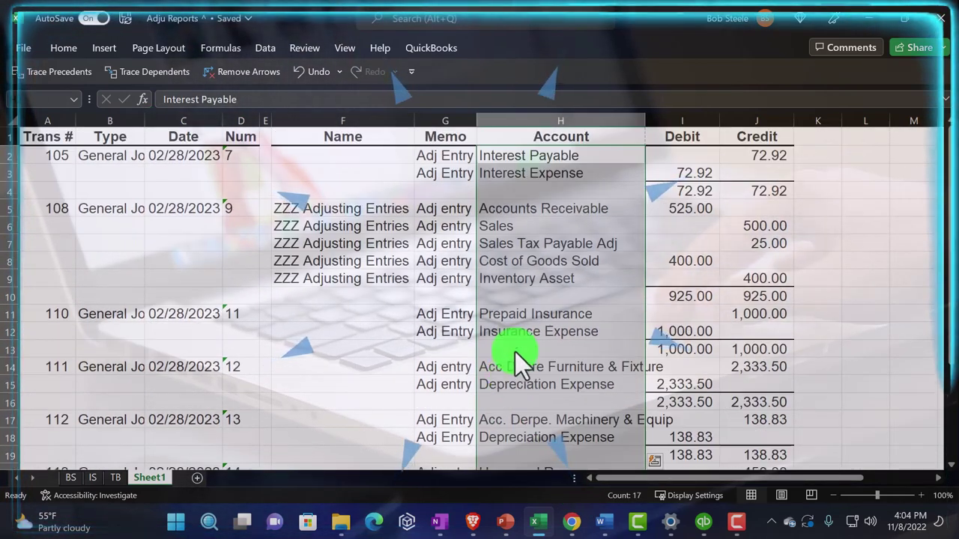
left_click(543, 124)
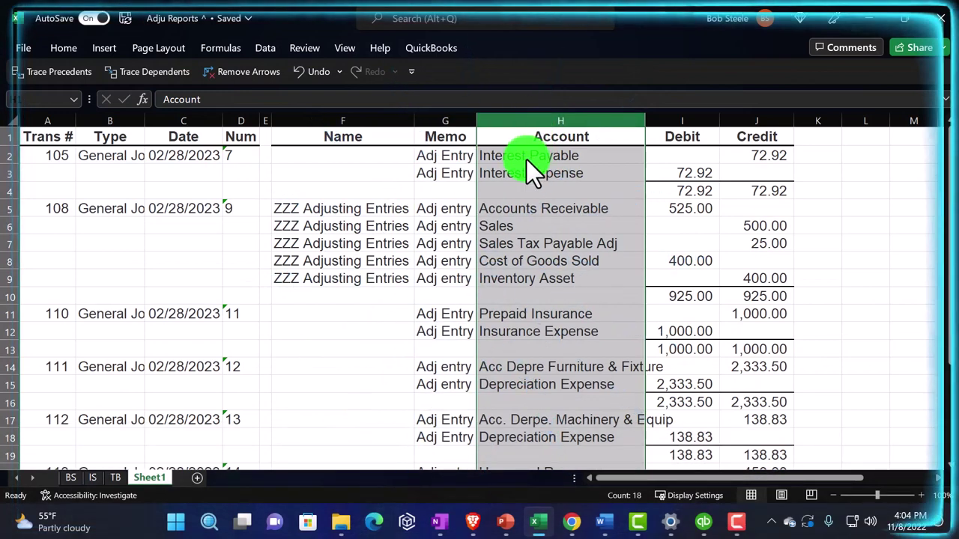
left_click(56, 49)
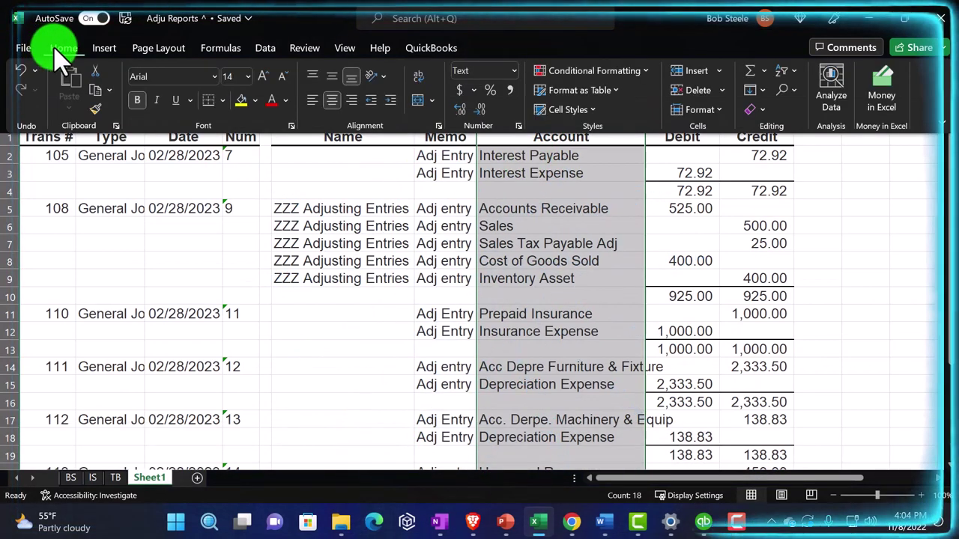
left_click(418, 78)
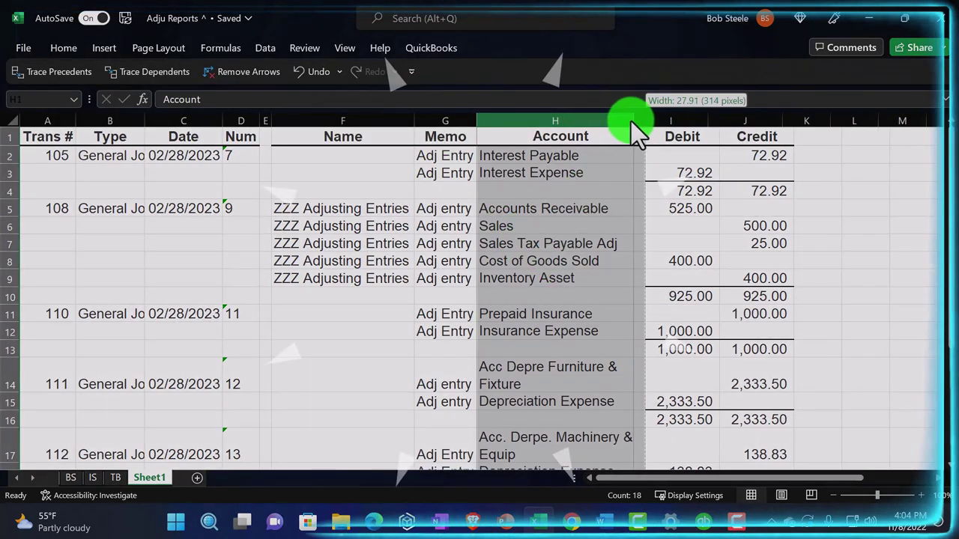
left_click_drag(631, 121, 614, 122)
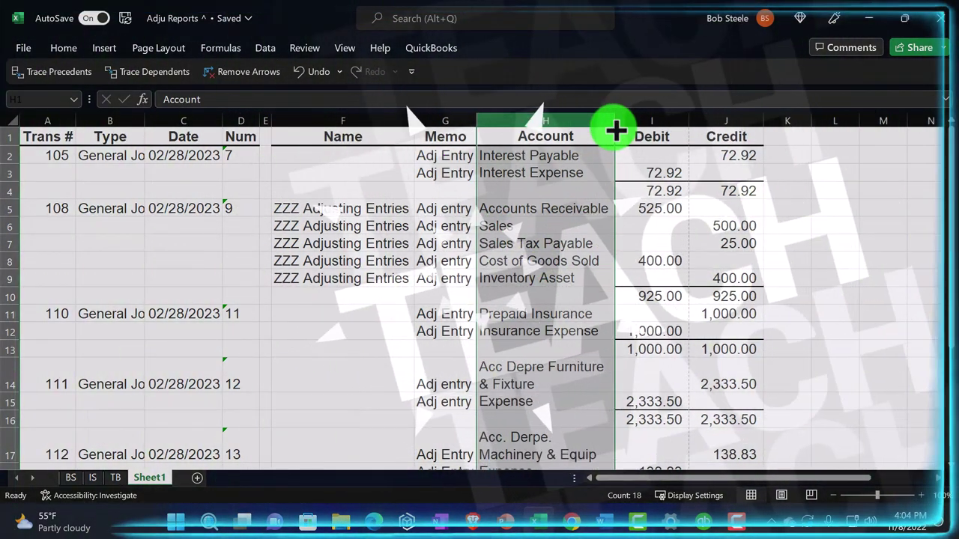
left_click(592, 296)
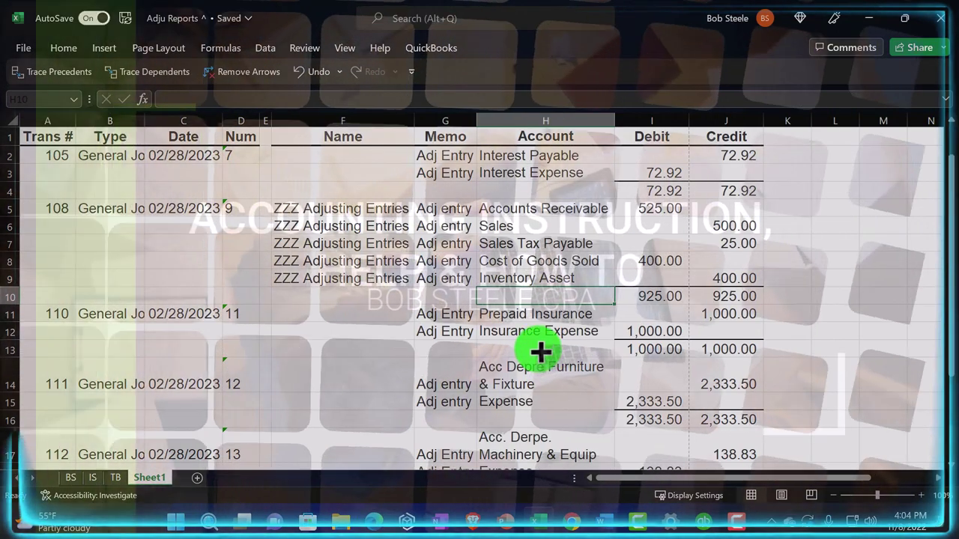
- Top-align all cells on the journal sheet so each row lines up with its wrapped account names
scroll(541, 351, "down", 2)
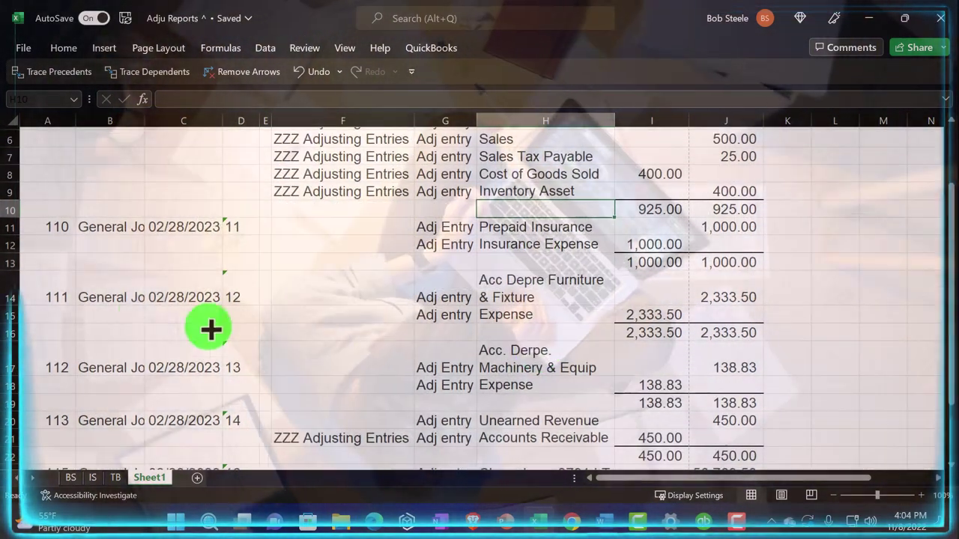
left_click(109, 299)
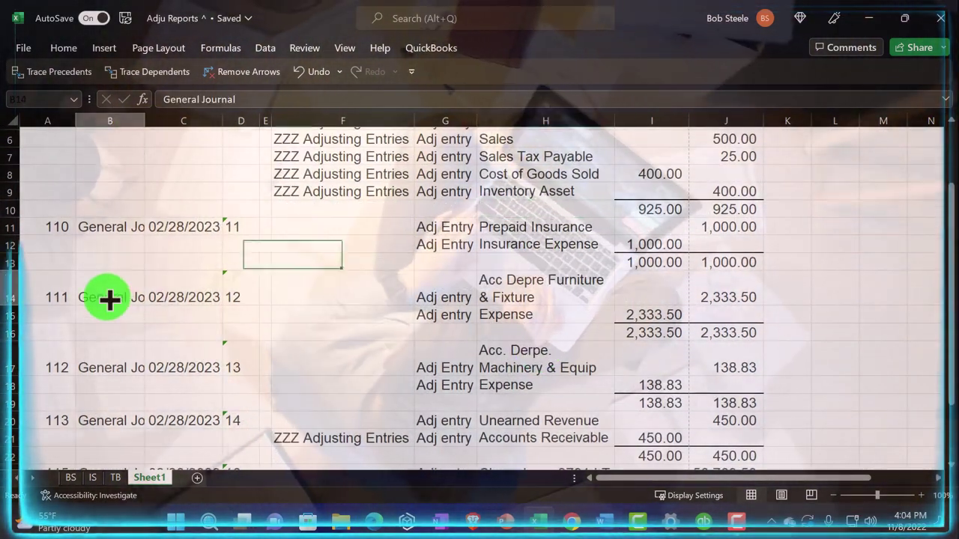
scroll(143, 352, "up", 2)
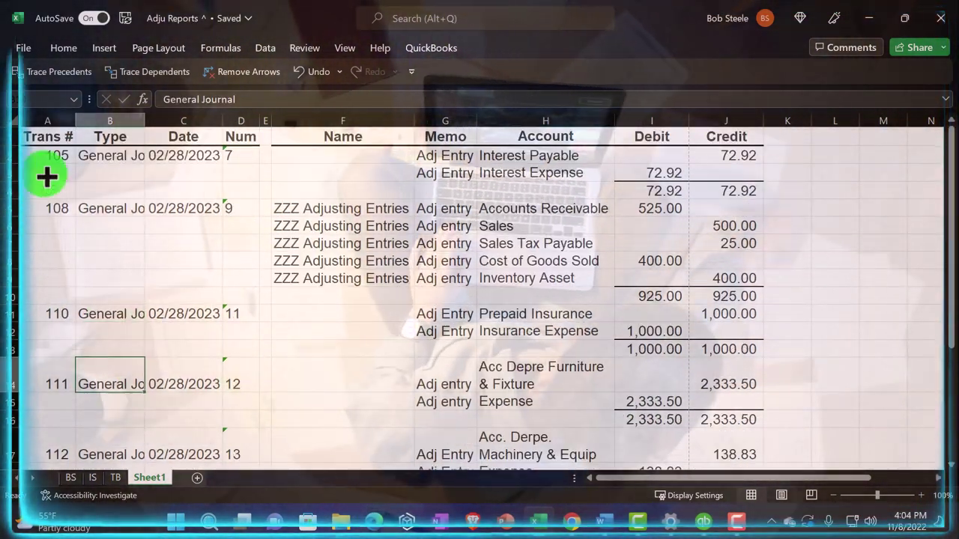
left_click(18, 121)
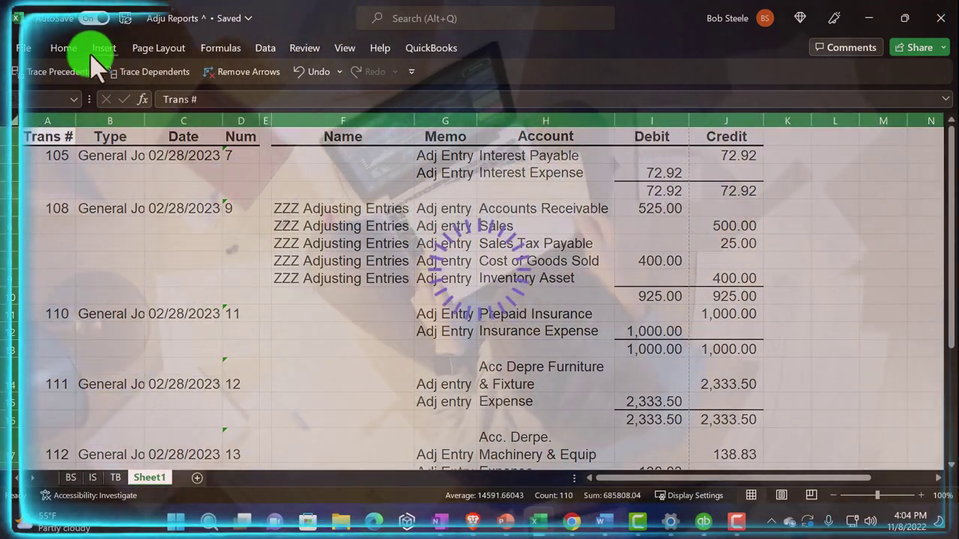
left_click(66, 48)
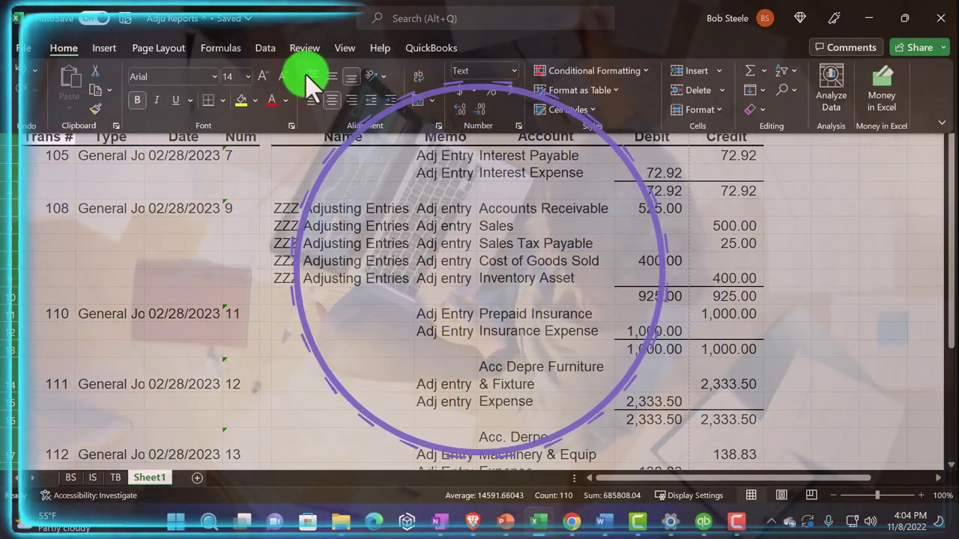
left_click(313, 78)
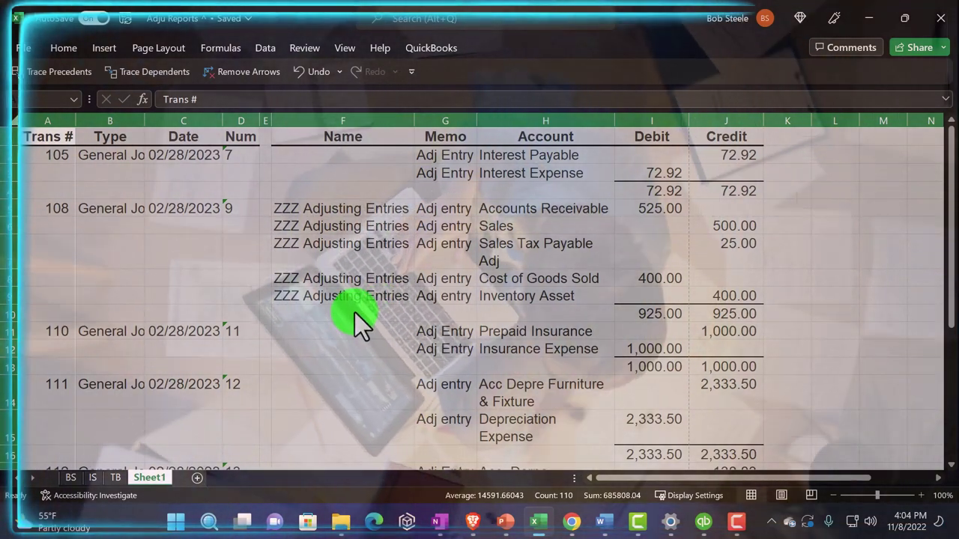
scroll(354, 312, "down", 4)
scroll(354, 312, "up", 4)
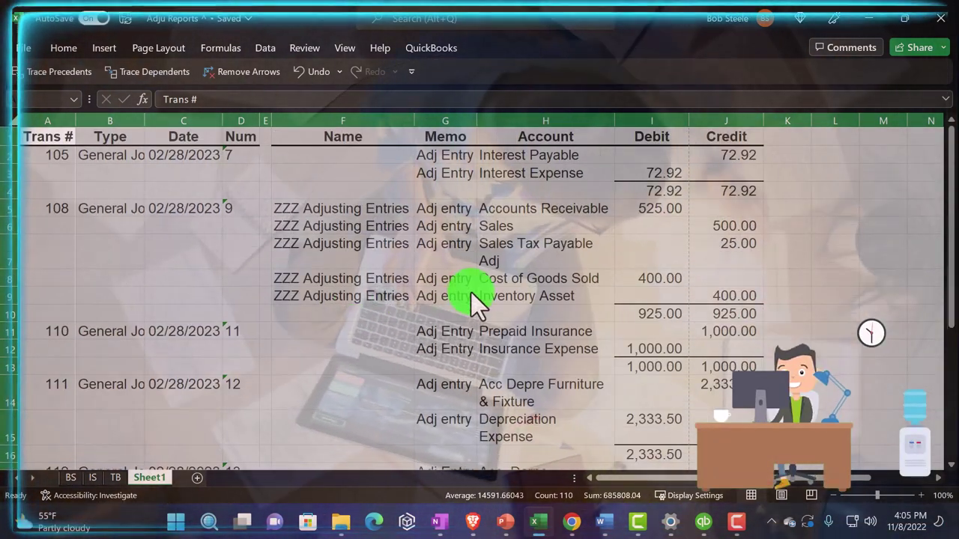
- Narrow the Account column of the journal sheet further so long account names wrap onto more lines
left_click(451, 298)
left_click_drag(613, 125, 594, 124)
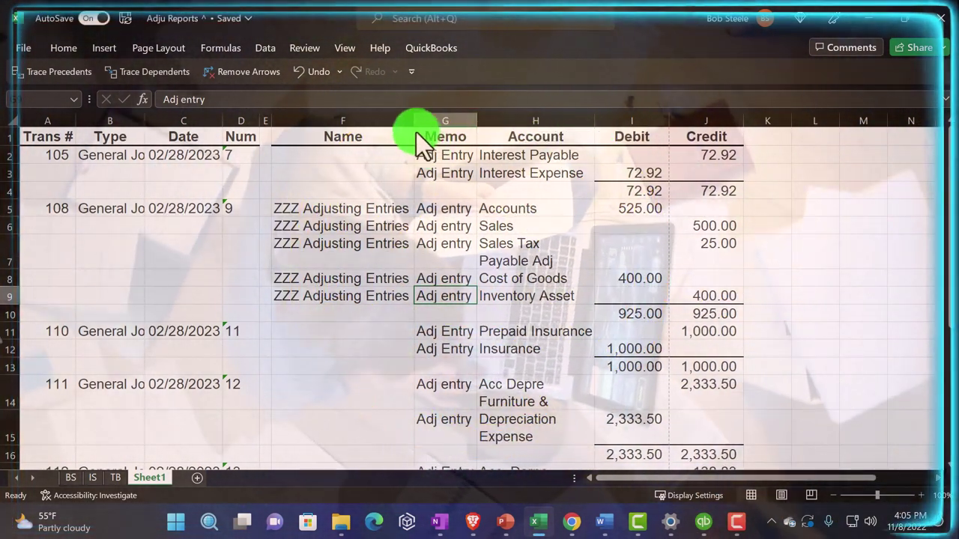
- Narrow the Name column of the journal sheet and wrap its text
left_click_drag(414, 122, 359, 128)
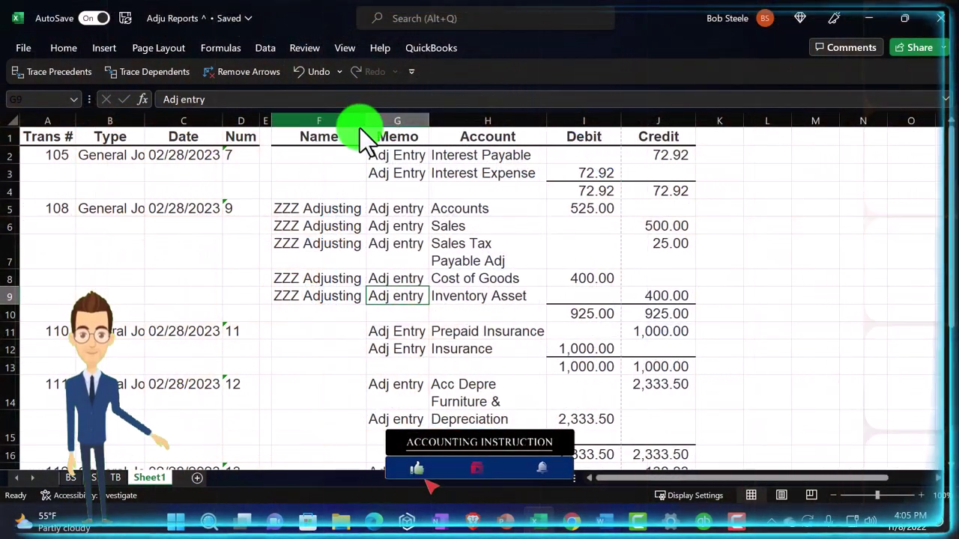
left_click(316, 126)
left_click(55, 48)
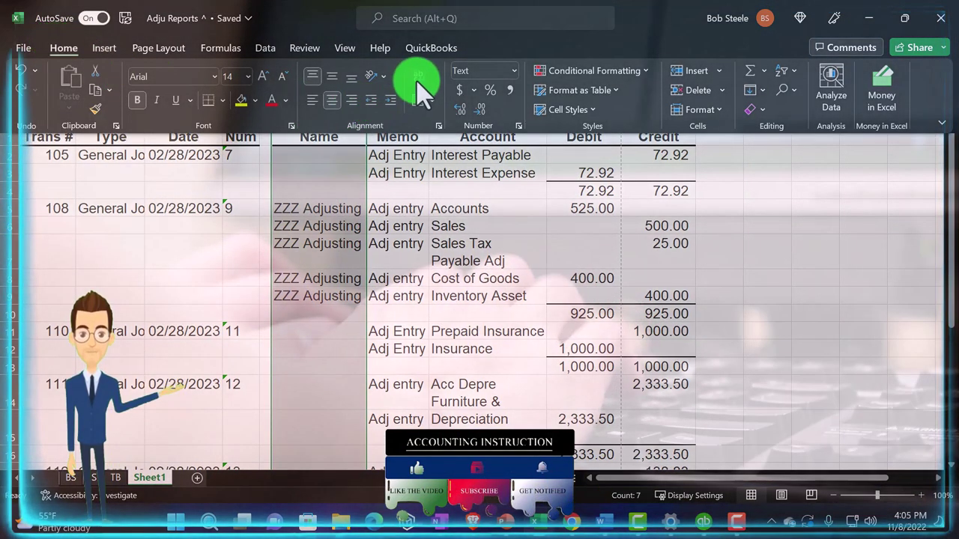
left_click(417, 78)
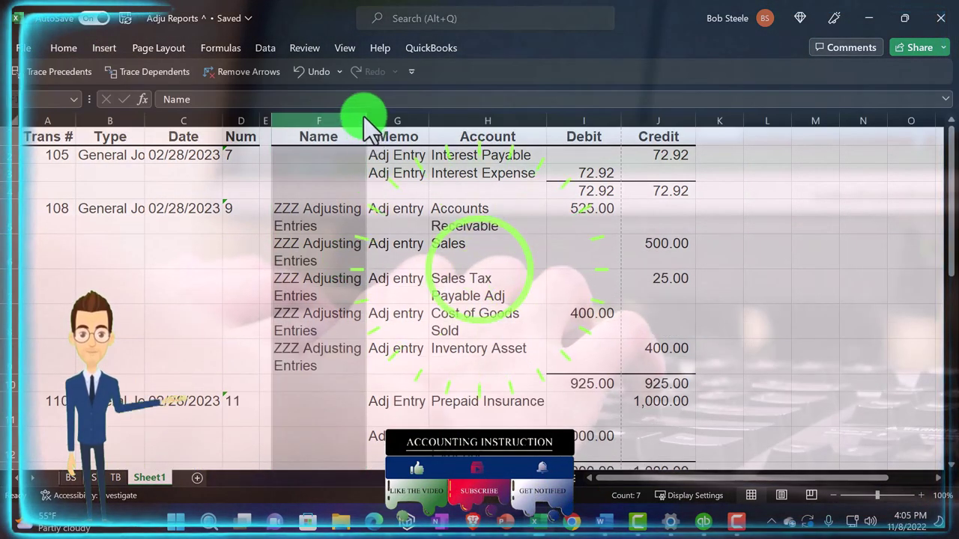
left_click_drag(365, 122, 355, 123)
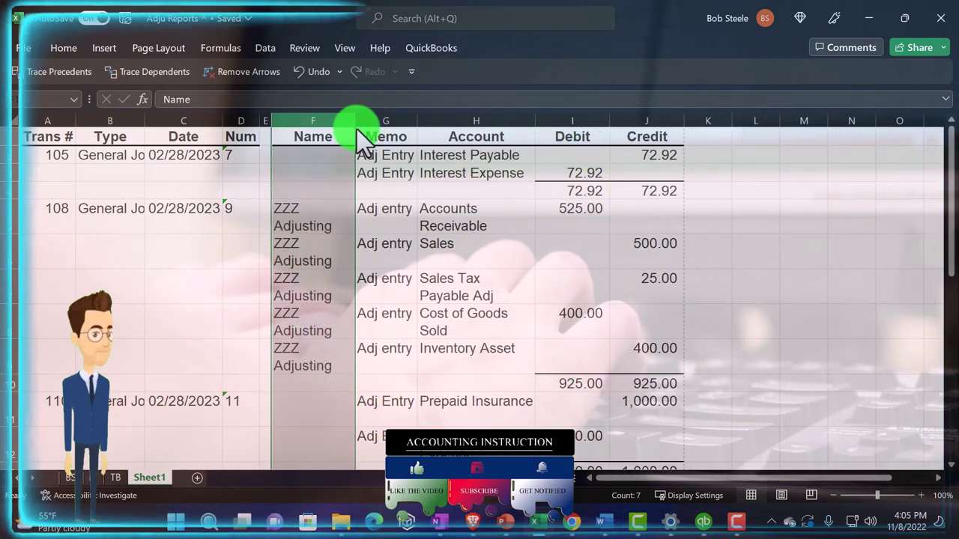
- Rename the Sheet1 journal worksheet as Adj Entry
left_click(513, 251)
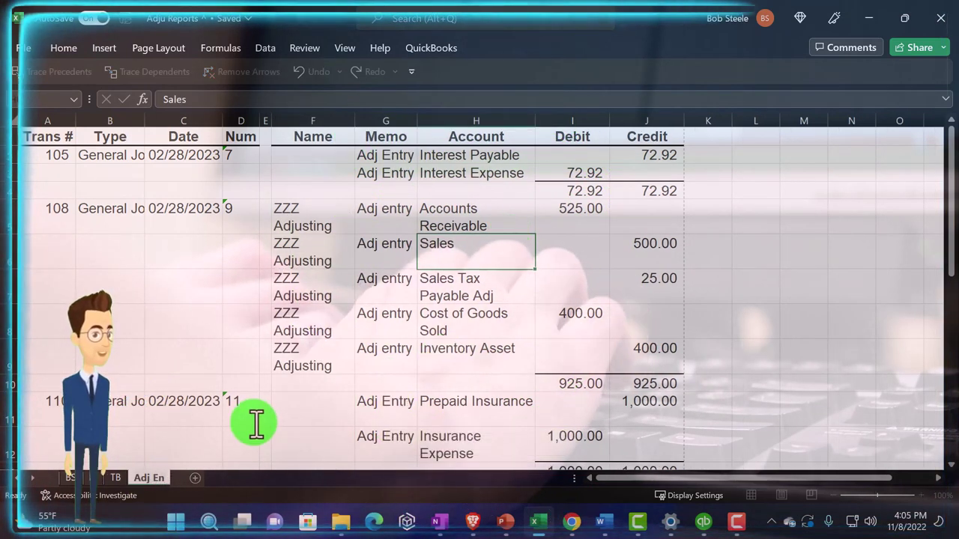
left_click(346, 418)
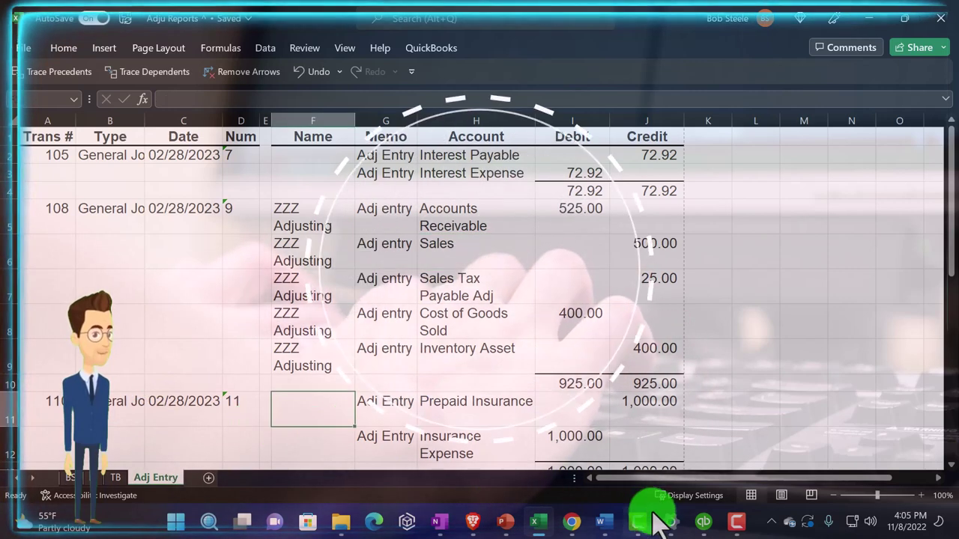
- Switch to QuickBooks and set the journal report's date range from 03/01/2023 to 03/01/2023
left_click(704, 517)
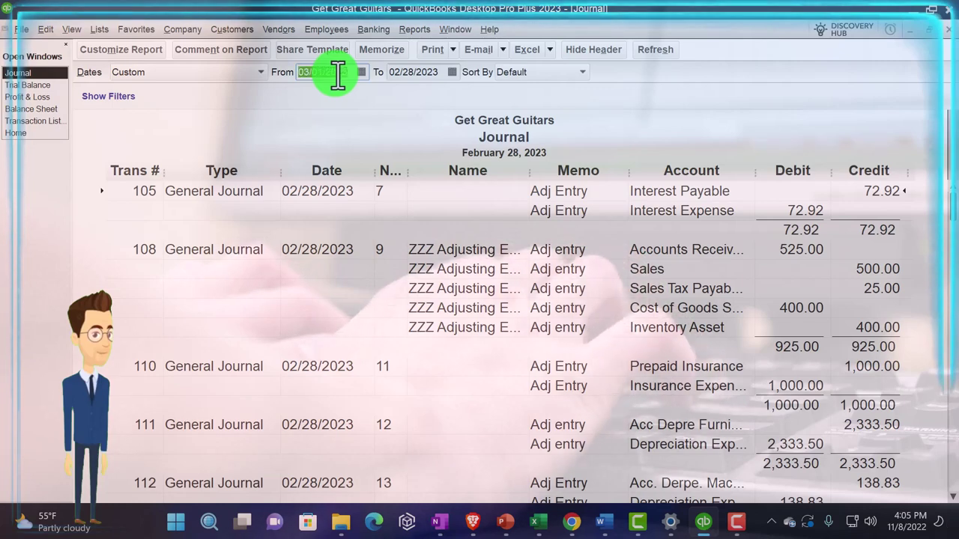
key("Tab")
key("Tab")
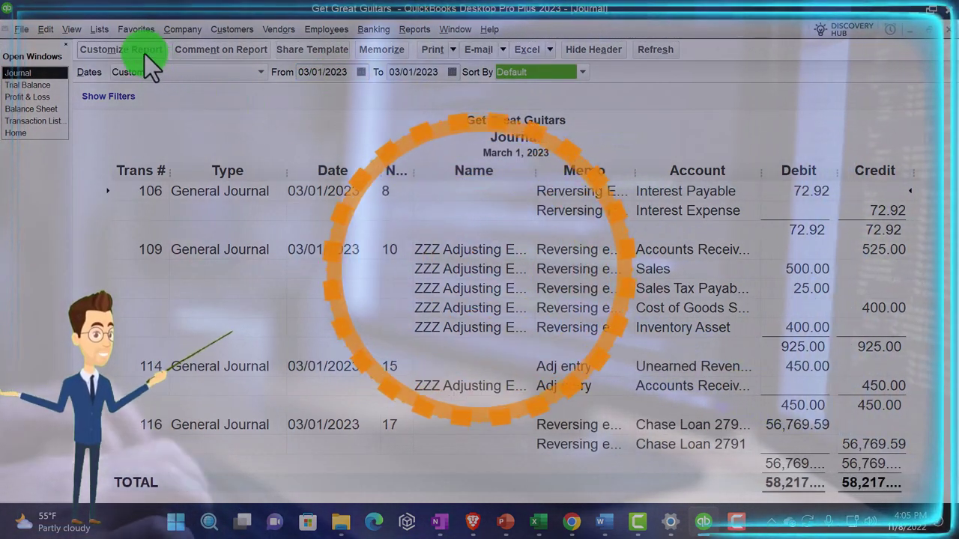
left_click(145, 54)
left_click(519, 20)
- Try to export the March 1, 2023 journal as a new worksheet in the existing workbook Adju Reports 1
left_click(551, 52)
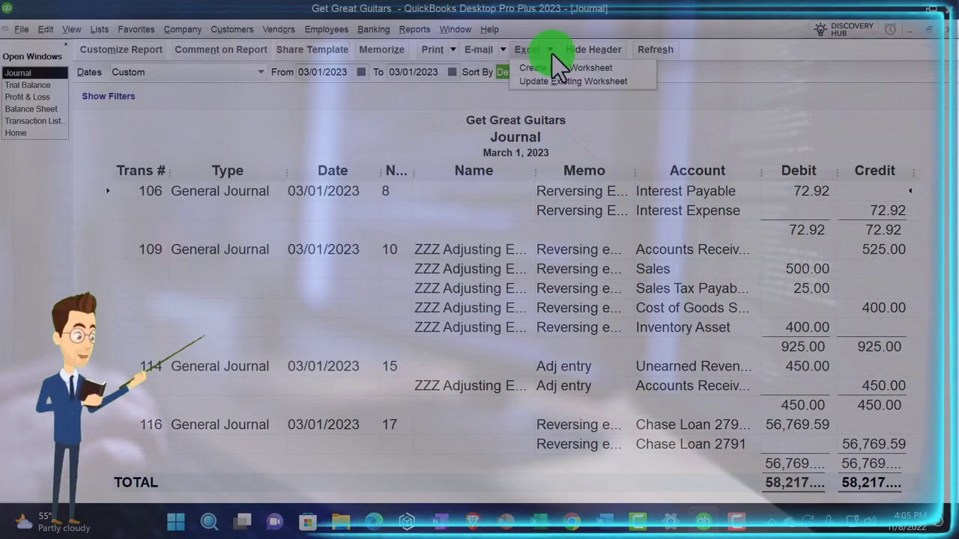
left_click(556, 68)
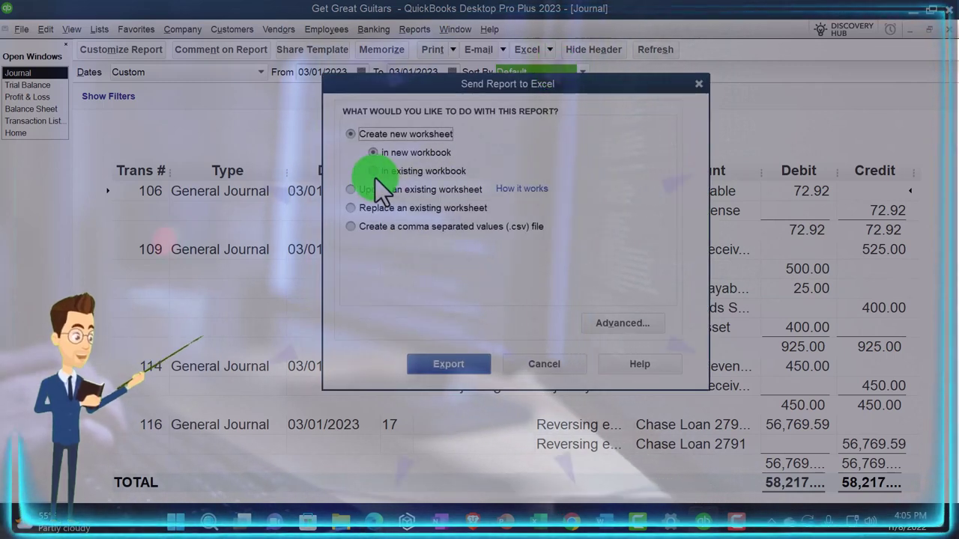
left_click(373, 171)
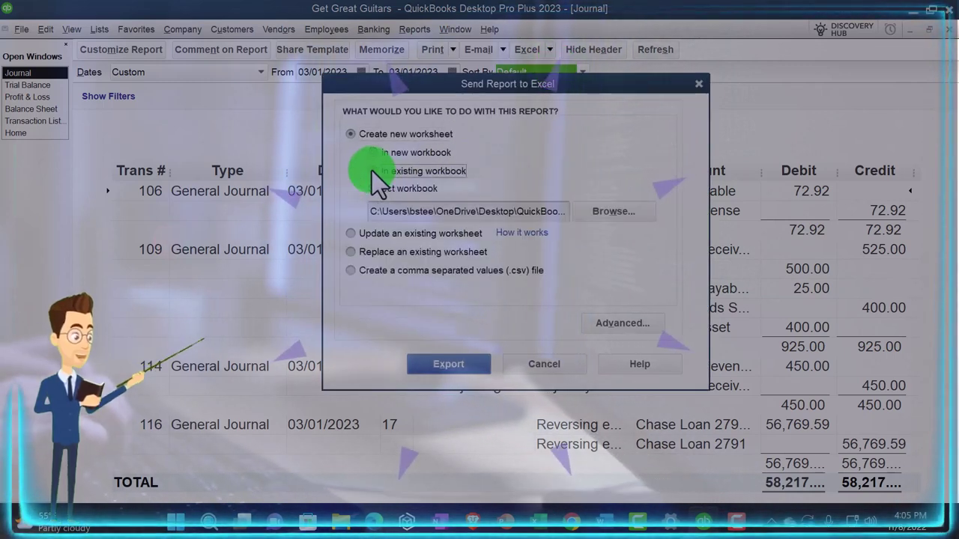
left_click(480, 363)
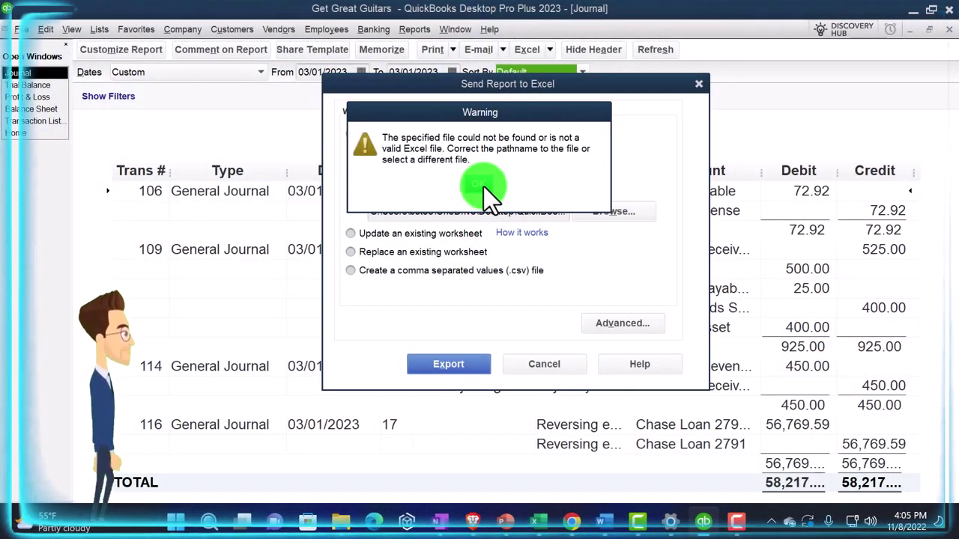
left_click(484, 187)
left_click(604, 212)
double_click(458, 184)
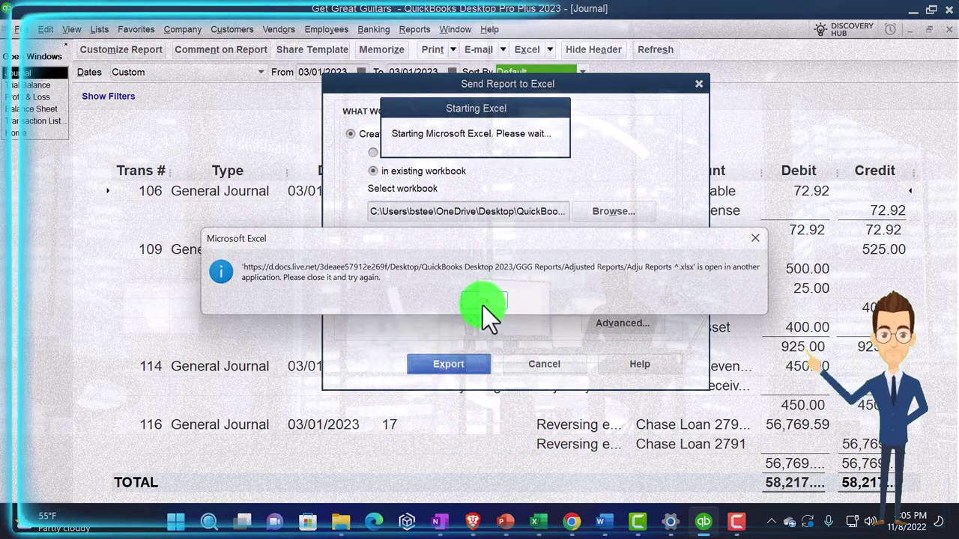
left_click(483, 304)
left_click(613, 210)
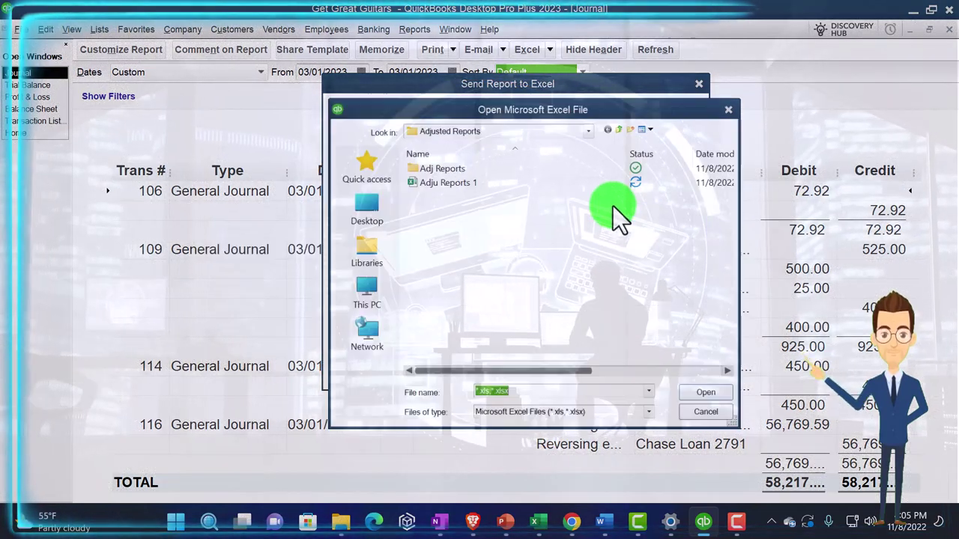
double_click(447, 183)
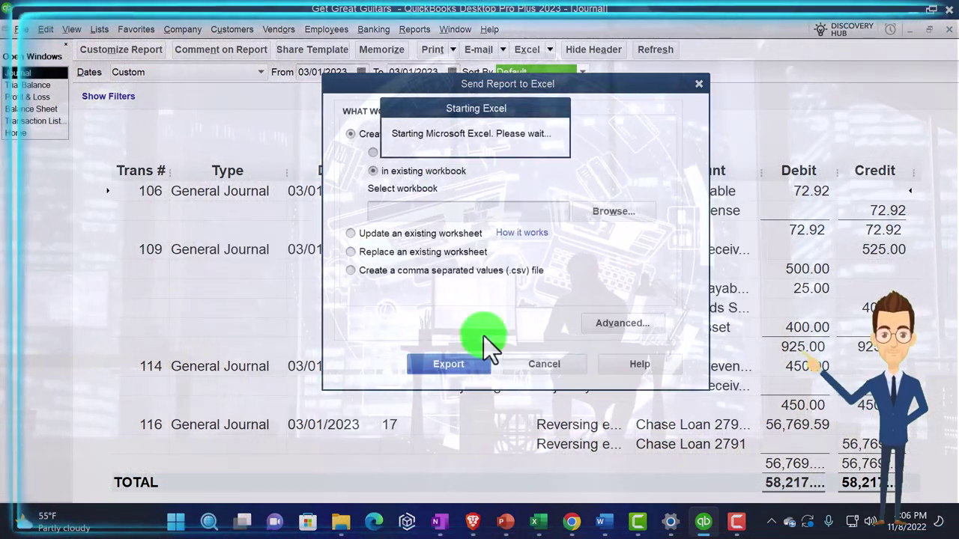
left_click(540, 522)
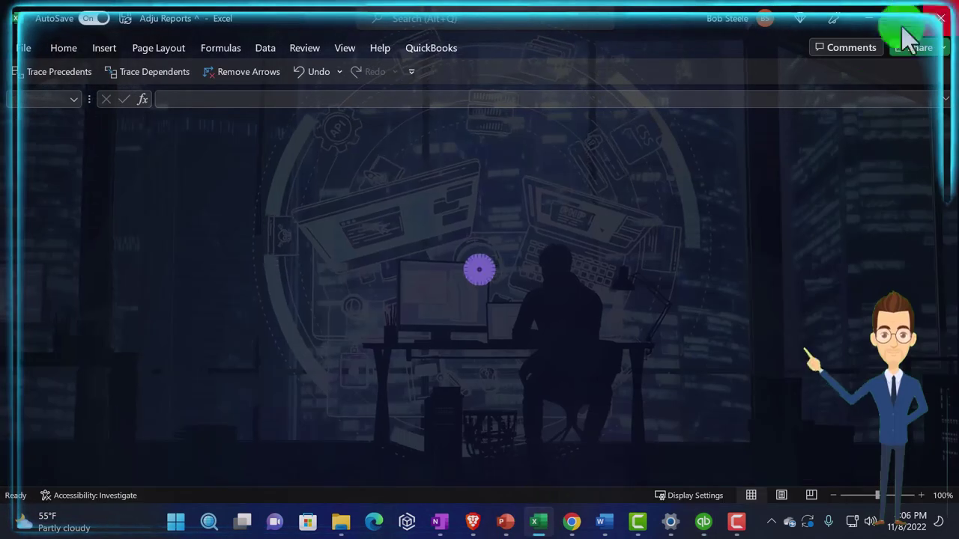
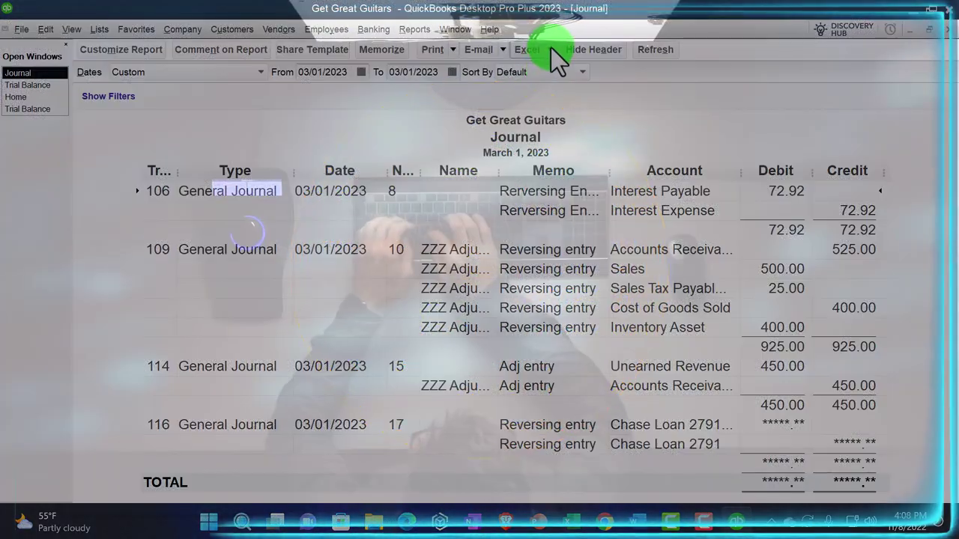
- Export the March 1, 2023 journal from QuickBooks to a new worksheet in the existing workbook Adju Reports 1
left_click(551, 48)
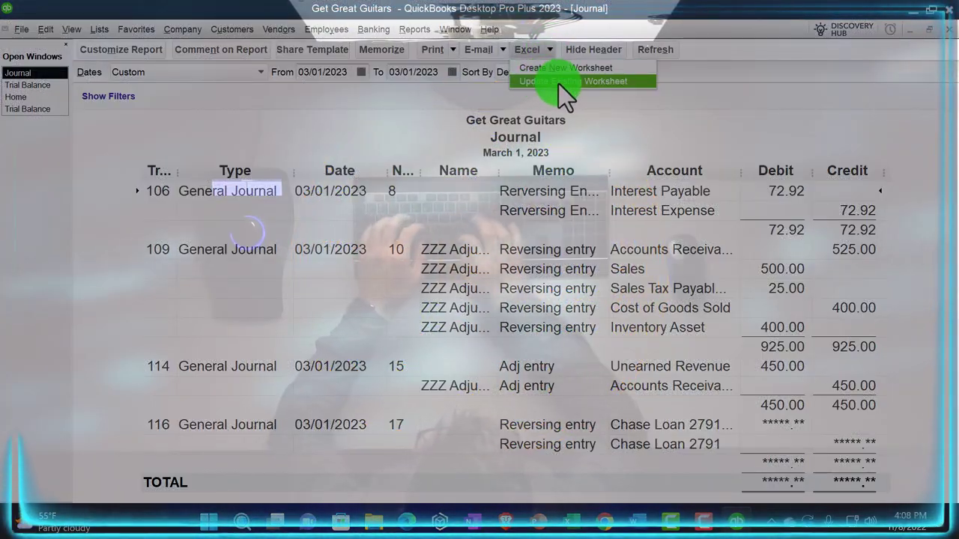
left_click(552, 71)
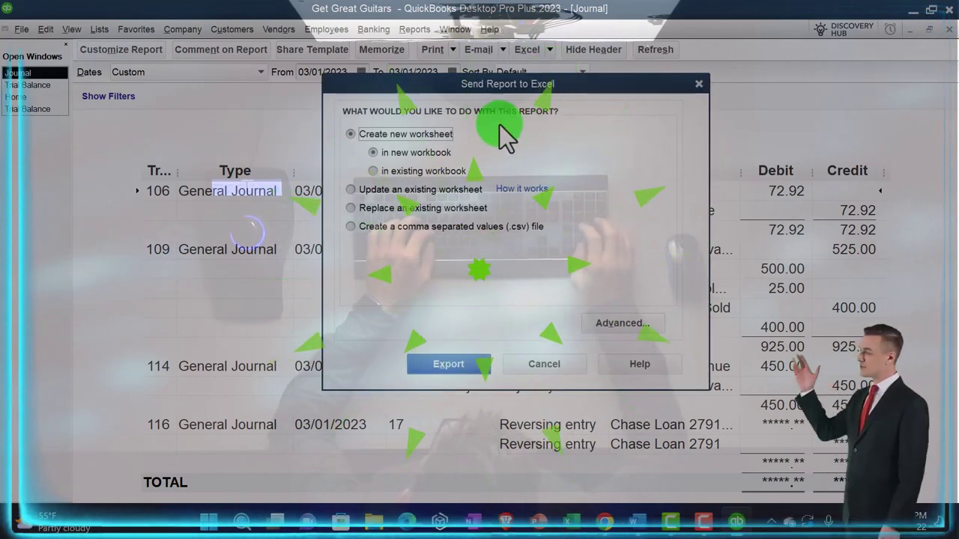
left_click(380, 173)
left_click(630, 209)
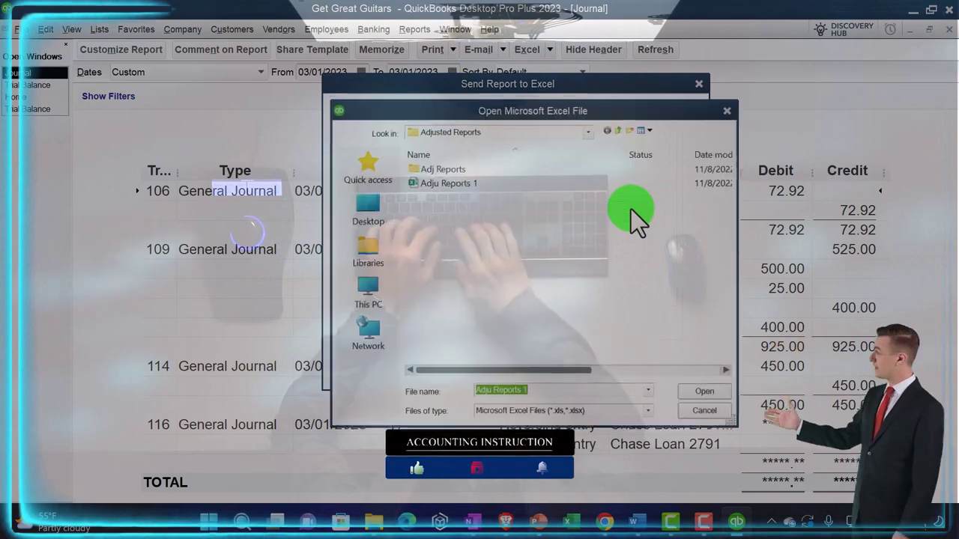
double_click(443, 182)
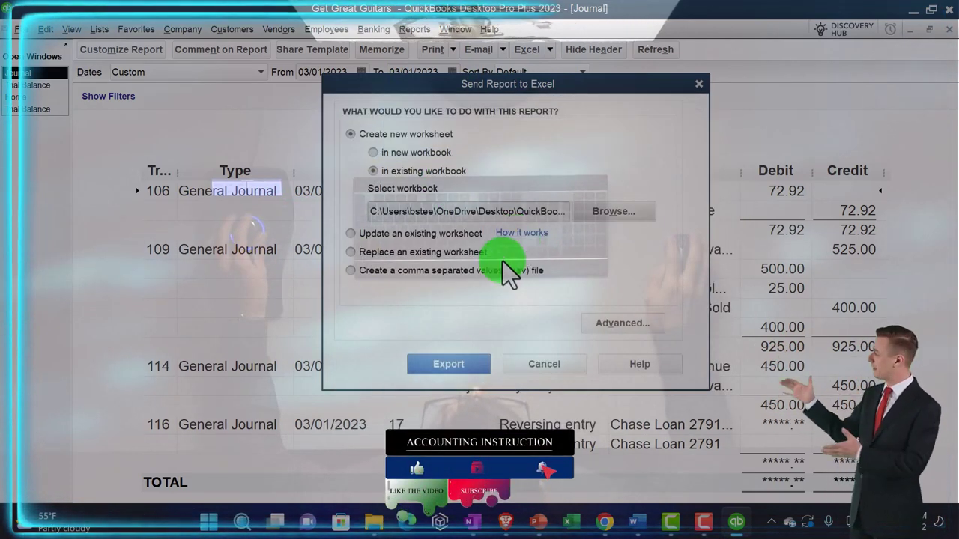
left_click(449, 364)
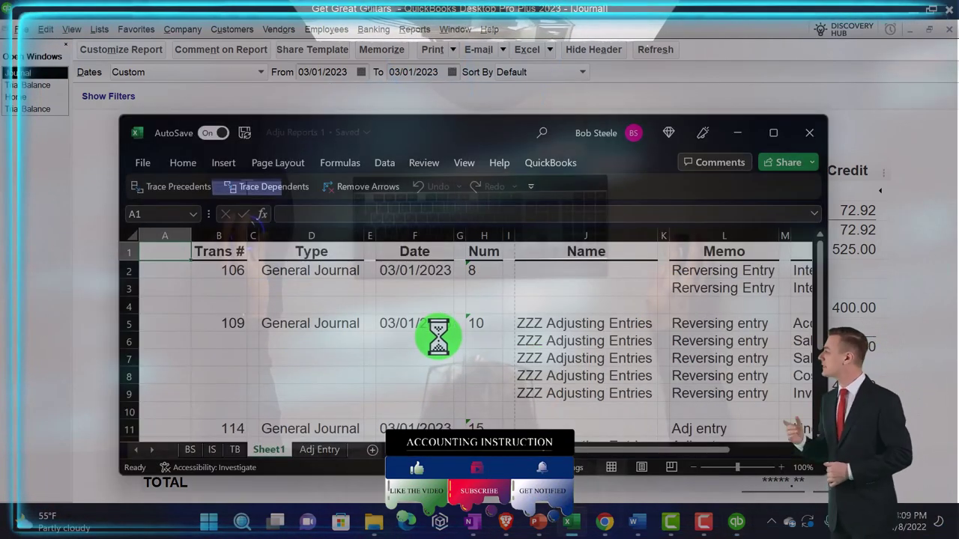
- Maximize the exported workbook, move Sheet1 after the Adj Entry sheet and rename it Rev Etries
left_click(777, 133)
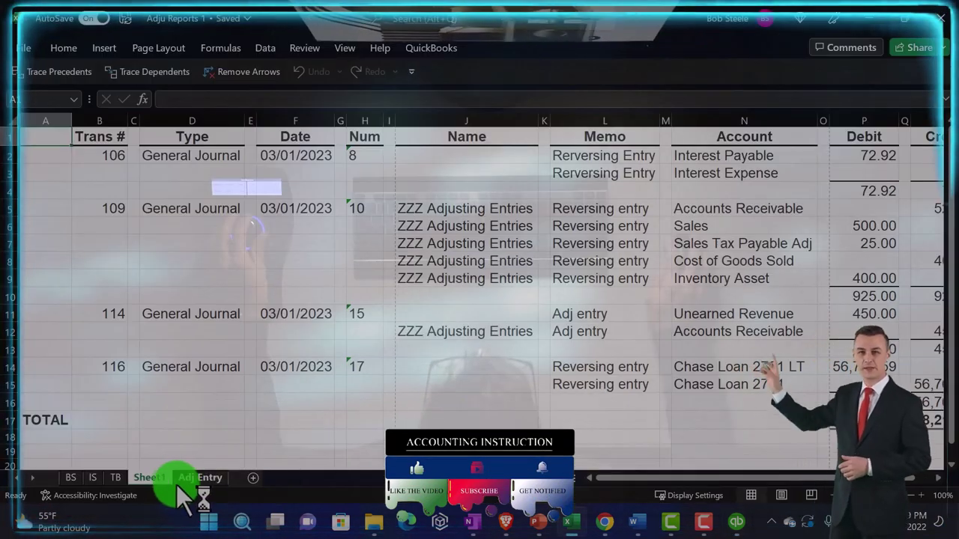
left_click_drag(159, 481, 239, 487)
double_click(216, 476)
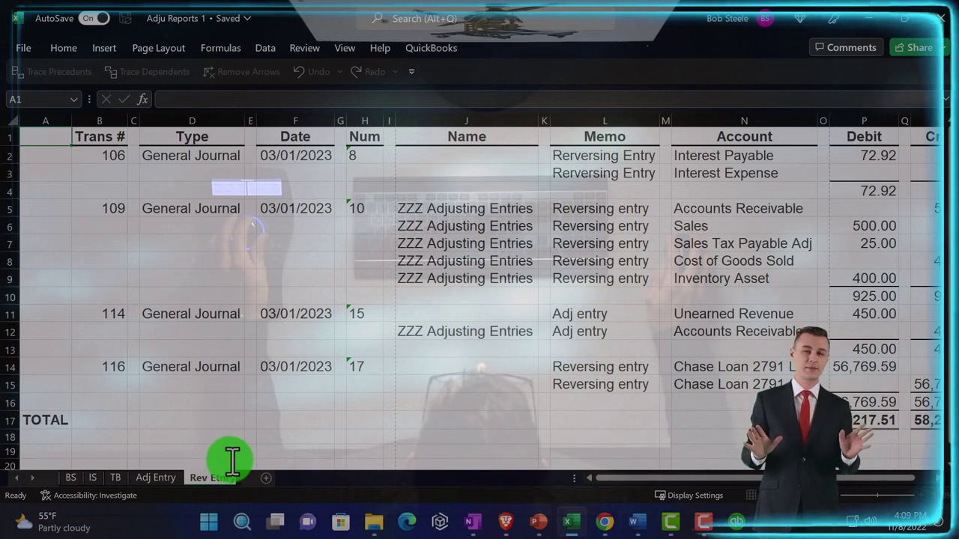
type("Rev Etries")
left_click(250, 348)
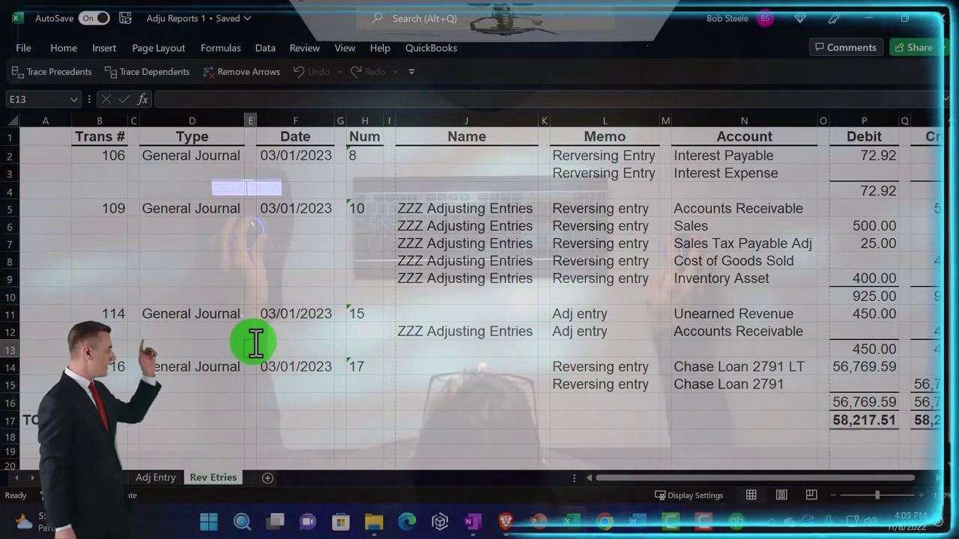
- Check the page layout of the Rev Etries sheet and set its orientation to landscape
left_click(781, 495)
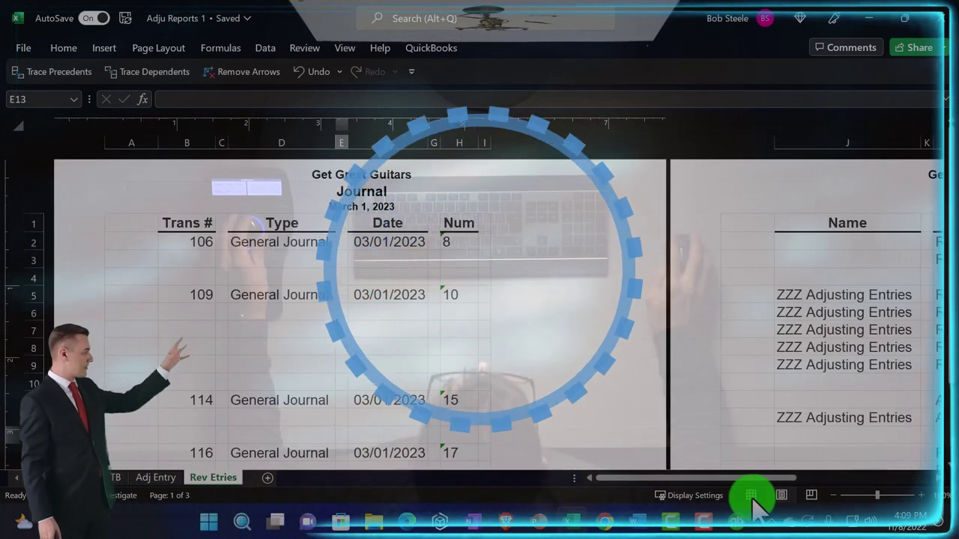
left_click(751, 495)
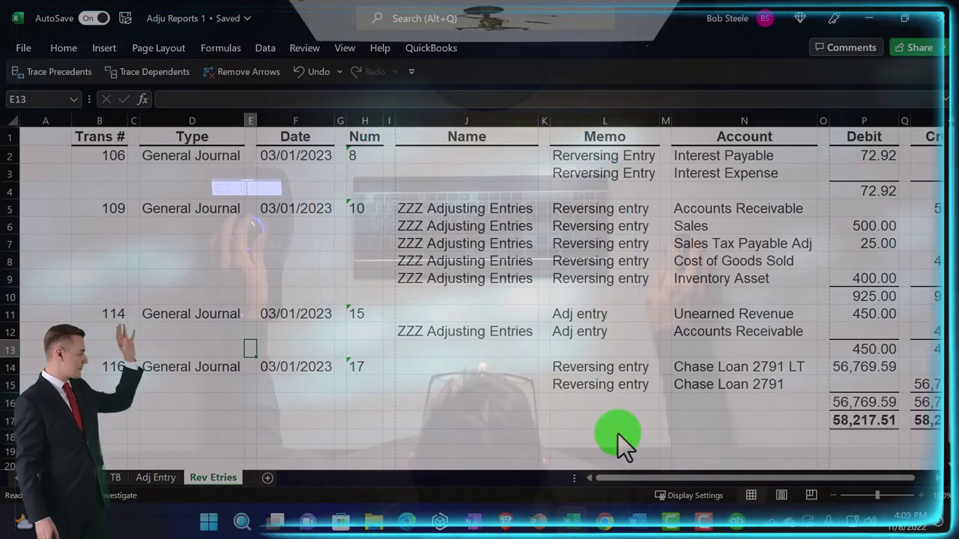
left_click(159, 50)
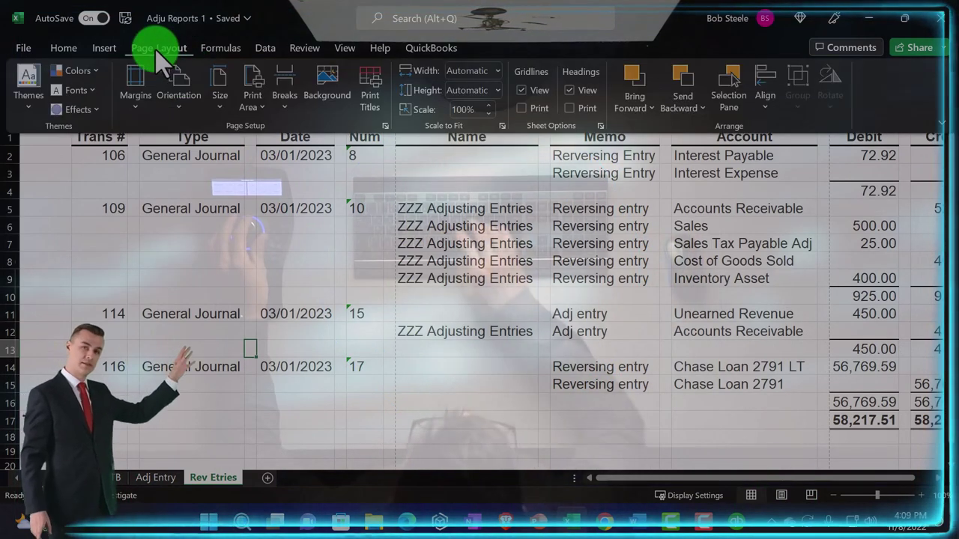
left_click(182, 96)
left_click(209, 172)
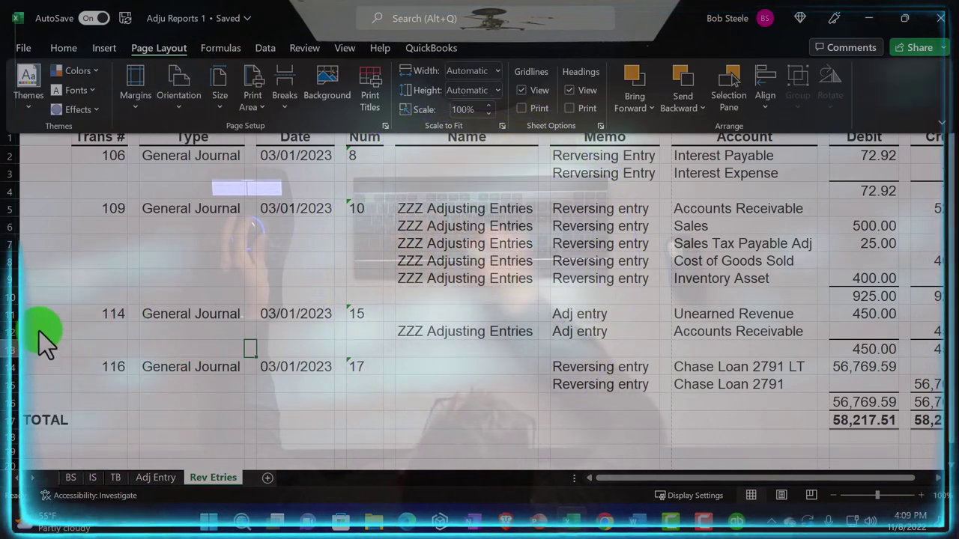
key("ctrl+F1")
- Delete column A, which holds only the TOTAL label, from the Rev Etries sheet
left_click(53, 120)
right_click(49, 180)
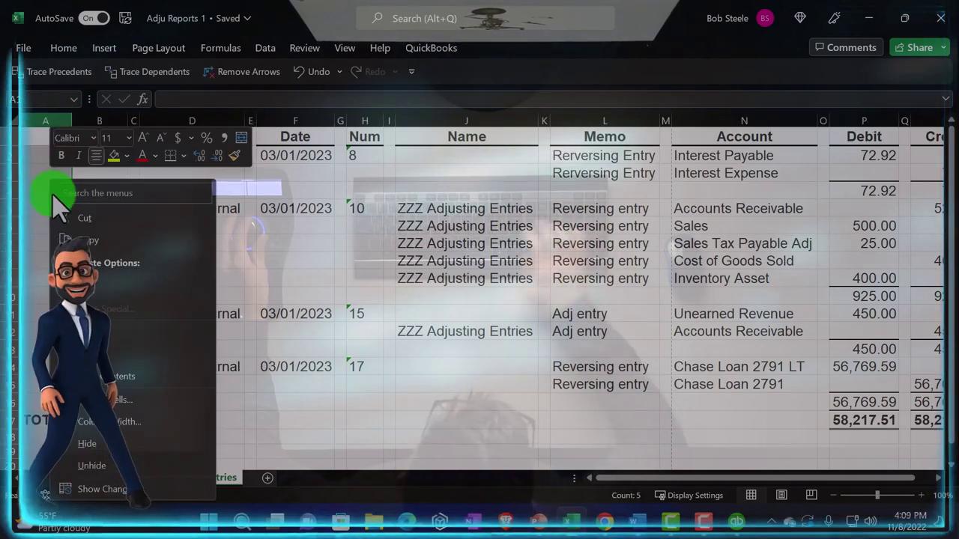
left_click(86, 462)
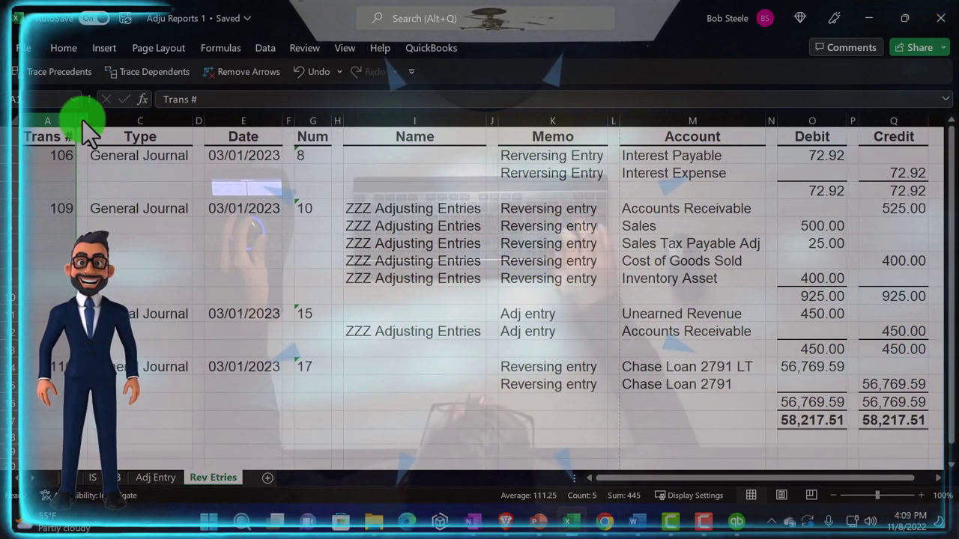
- Delete the empty spacer columns B, D, F, H, J, L, N and P from the Rev Etries sheet
left_click(82, 120)
left_click(198, 121, "ctrl")
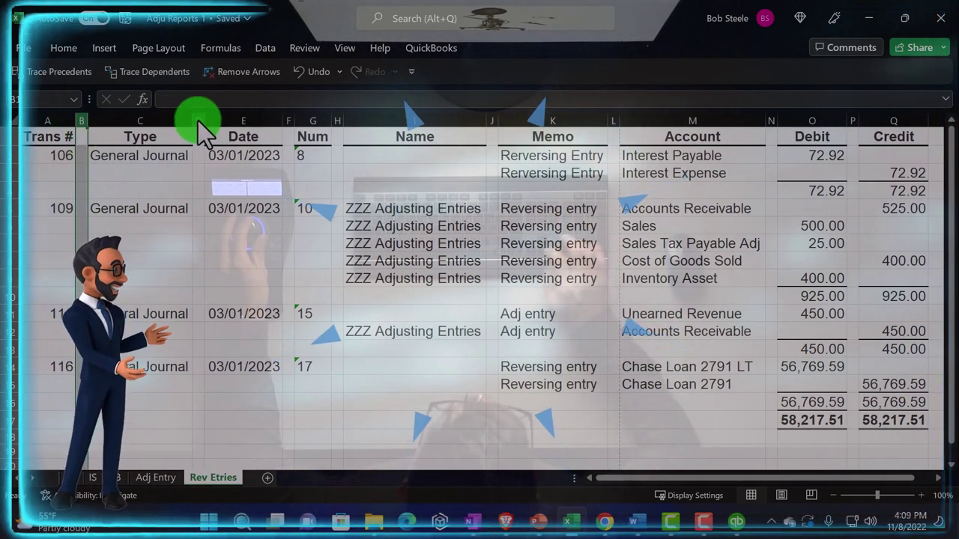
left_click(288, 122, "ctrl")
left_click(337, 124, "ctrl")
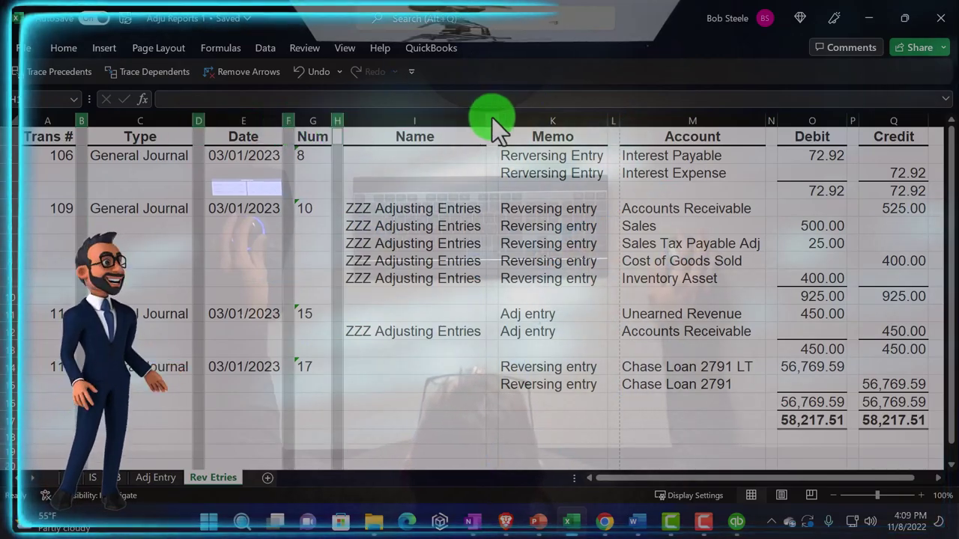
left_click(613, 121, "ctrl")
left_click(771, 121, "ctrl")
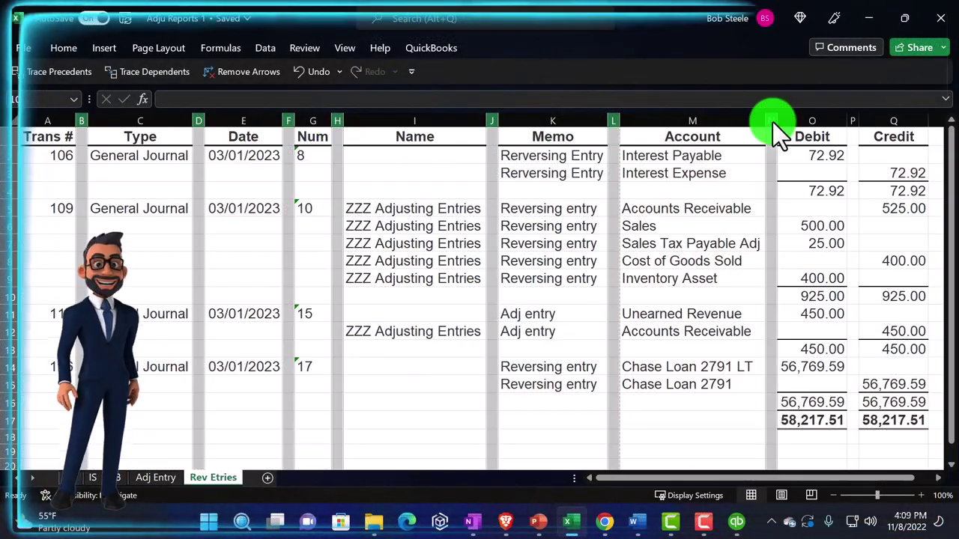
left_click(852, 123, "ctrl")
right_click(854, 158)
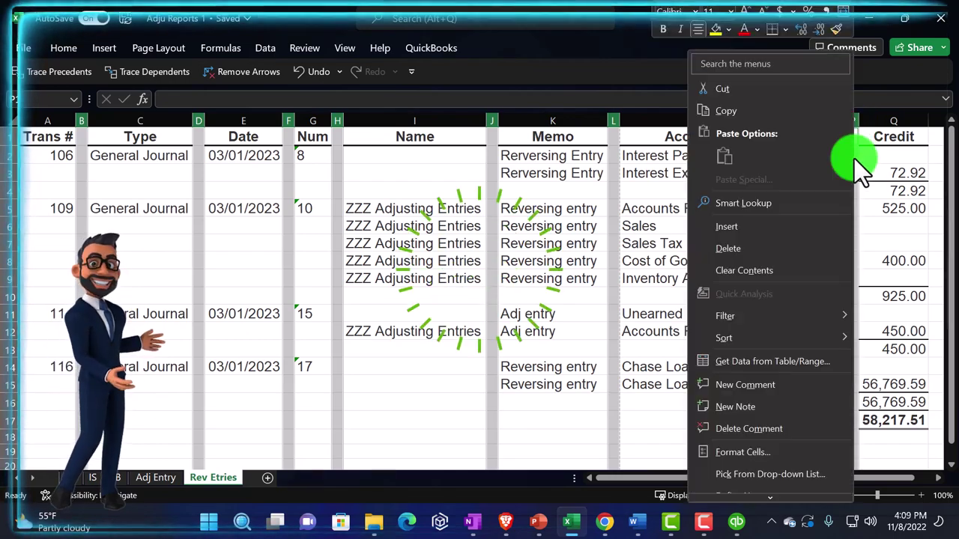
left_click(759, 250)
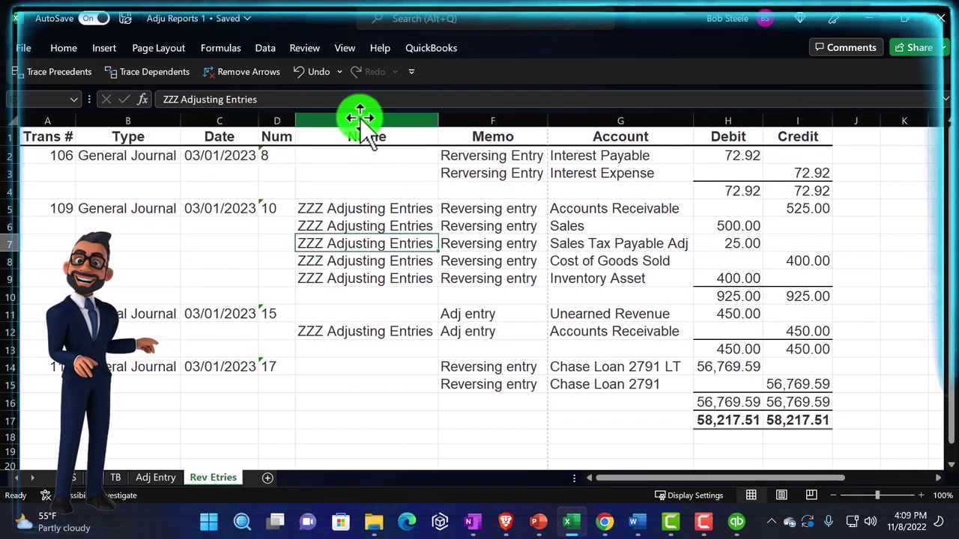
- Narrow the Name, Memo and Account columns of the Rev Etries sheet to one equal width
left_click_drag(362, 120, 636, 122)
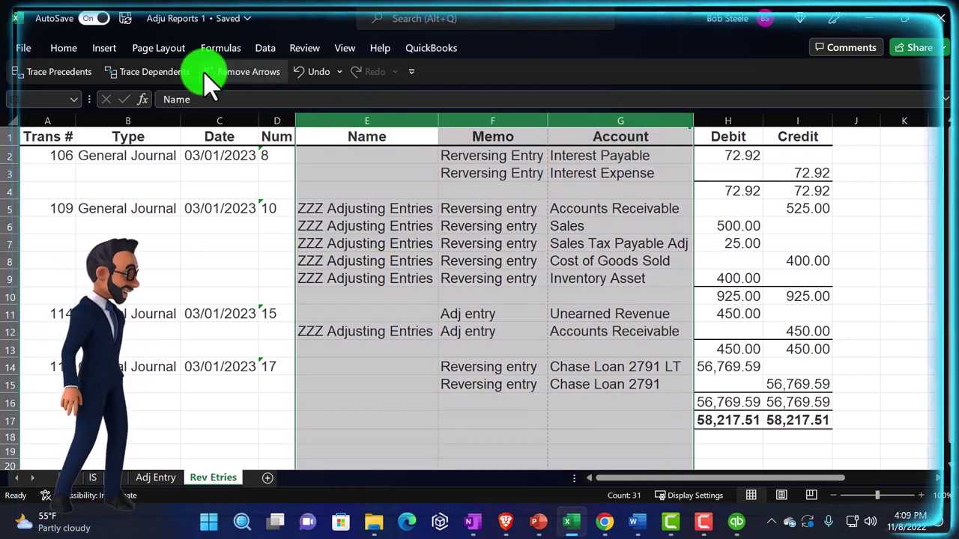
left_click(70, 46)
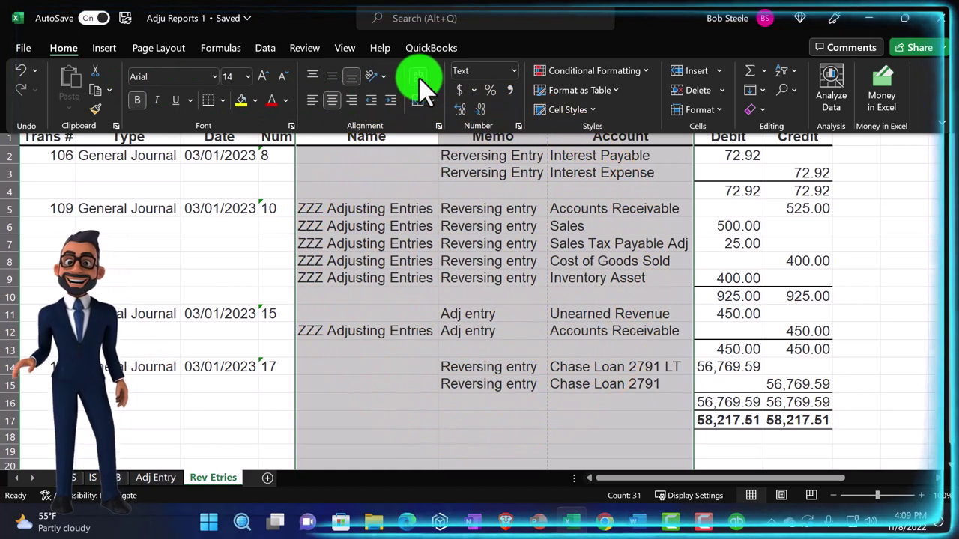
left_click(461, 204)
left_click_drag(435, 122, 534, 124)
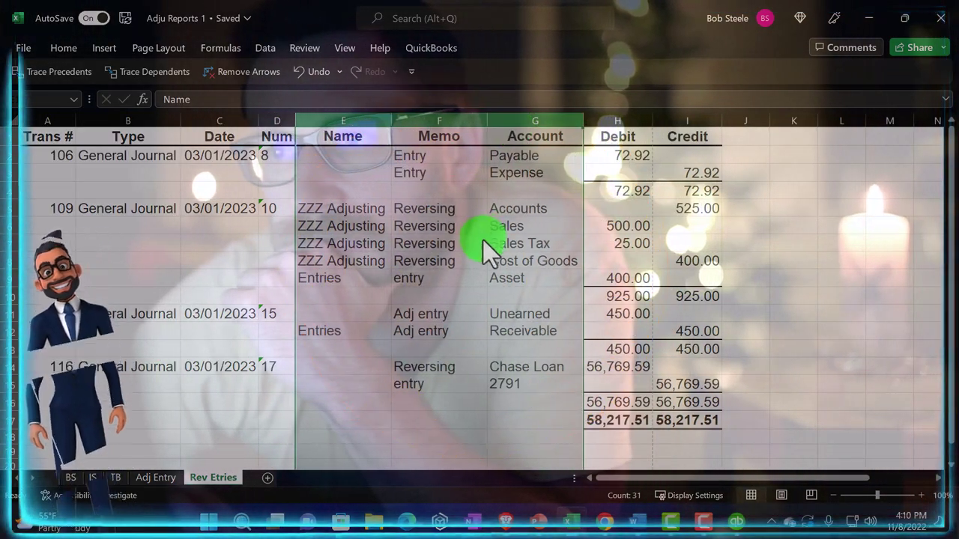
- Apply Wrap Text to the Name, Memo and Account columns so the row heights fit the full entries
left_click(468, 331)
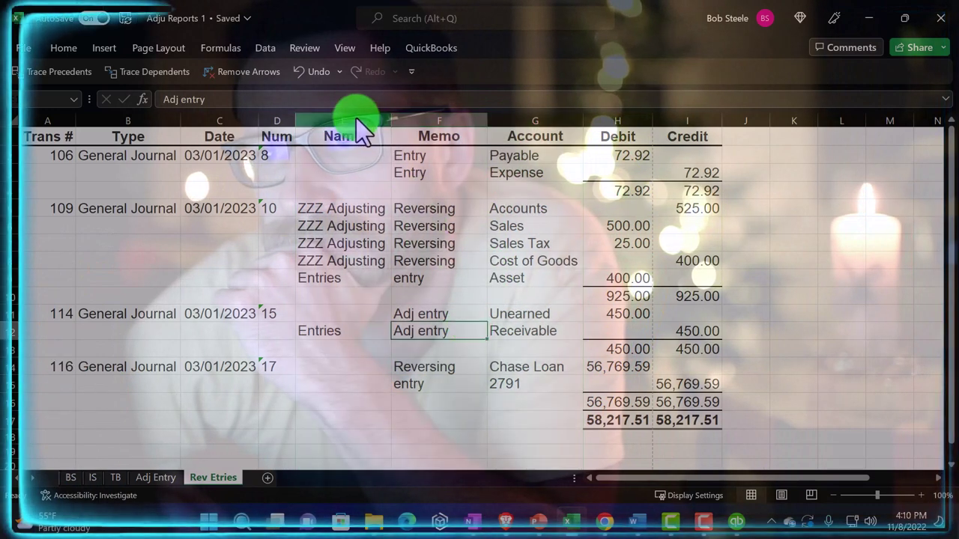
left_click_drag(356, 118, 509, 123)
left_click(62, 49)
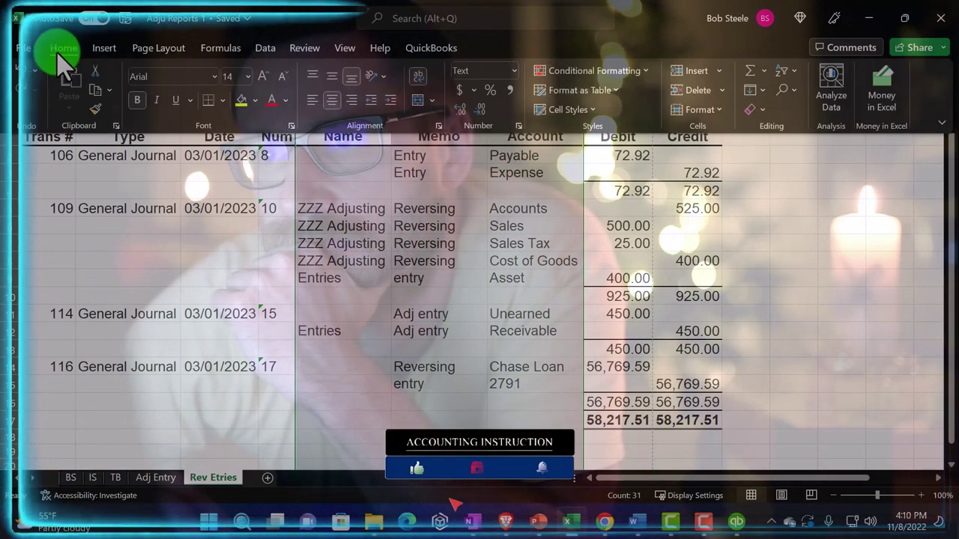
left_click(413, 75)
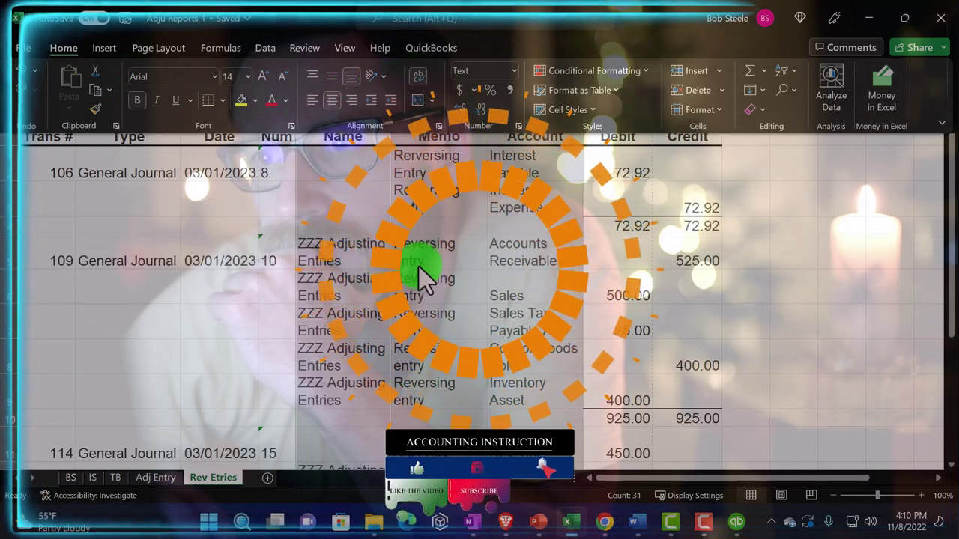
- Top-align the contents of all cells in the Rev Etries sheet
left_click(18, 122)
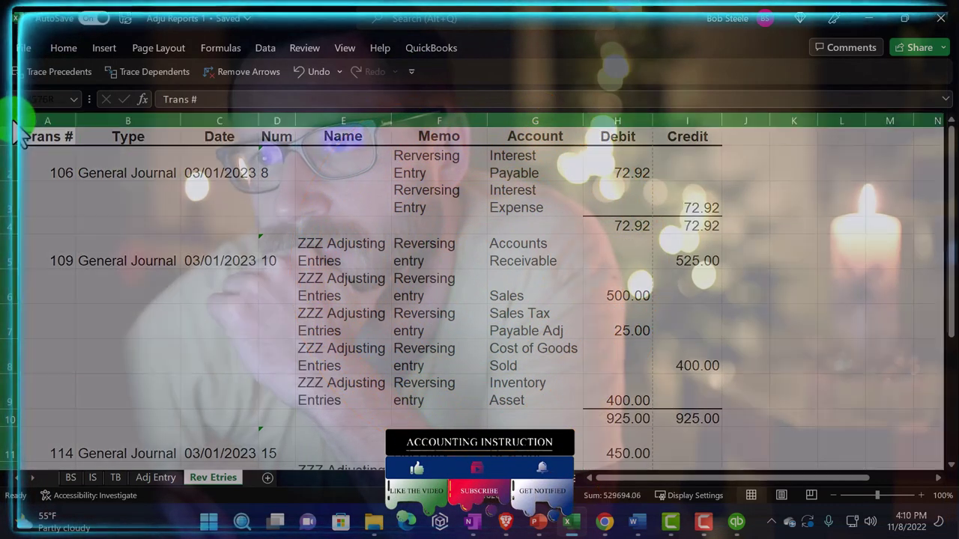
left_click(64, 48)
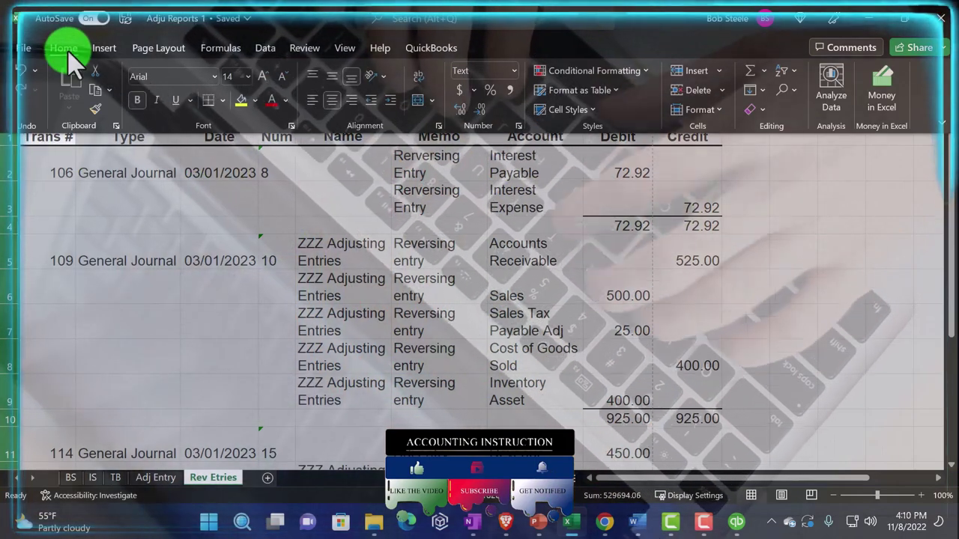
left_click(312, 76)
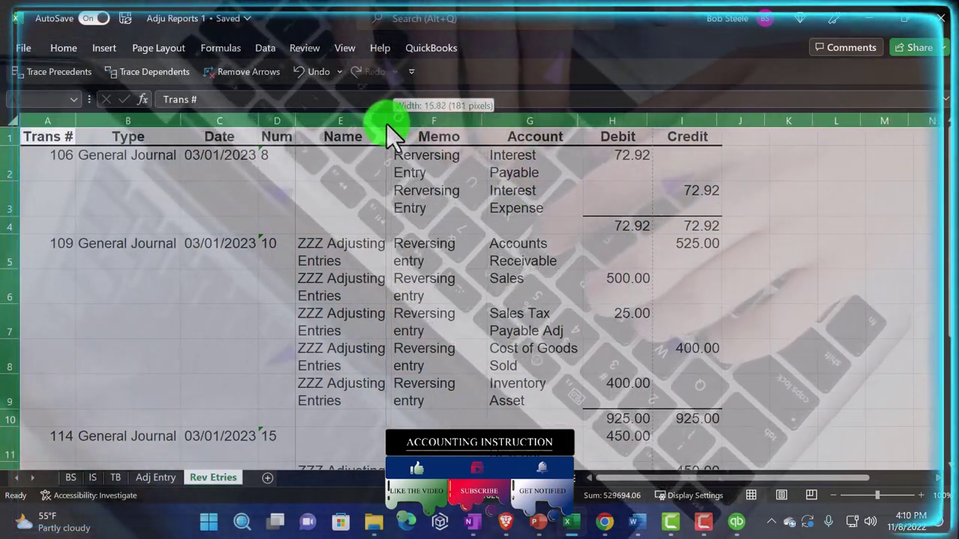
left_click_drag(392, 122, 387, 122)
left_click(469, 213)
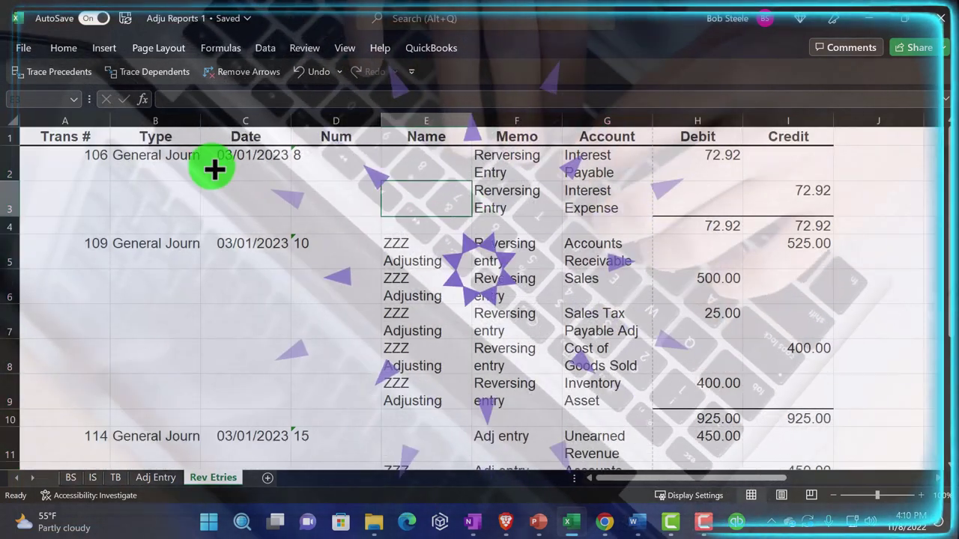
left_click(63, 48)
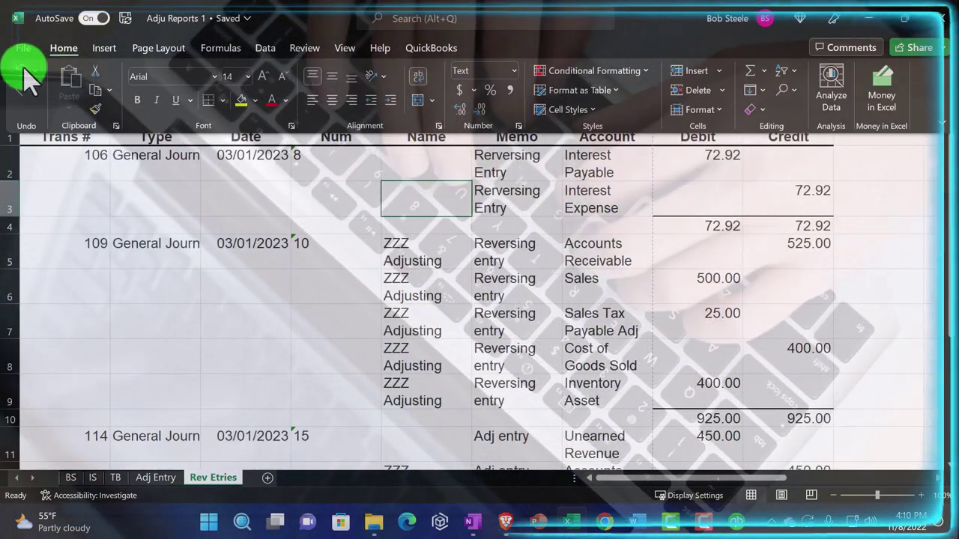
left_click(23, 69)
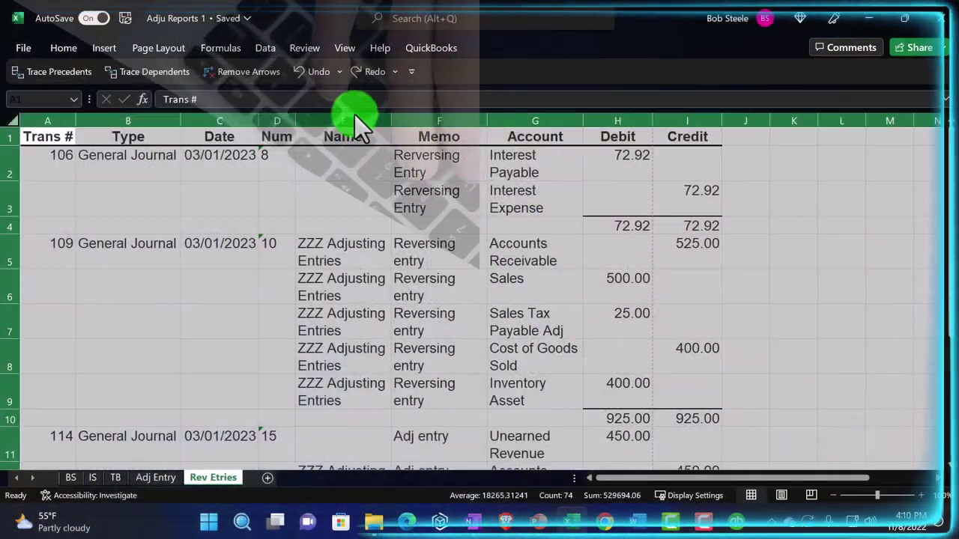
- Narrow the Name, Memo and Account columns slightly further, and reduce the width of the Type column
left_click_drag(356, 120, 465, 125)
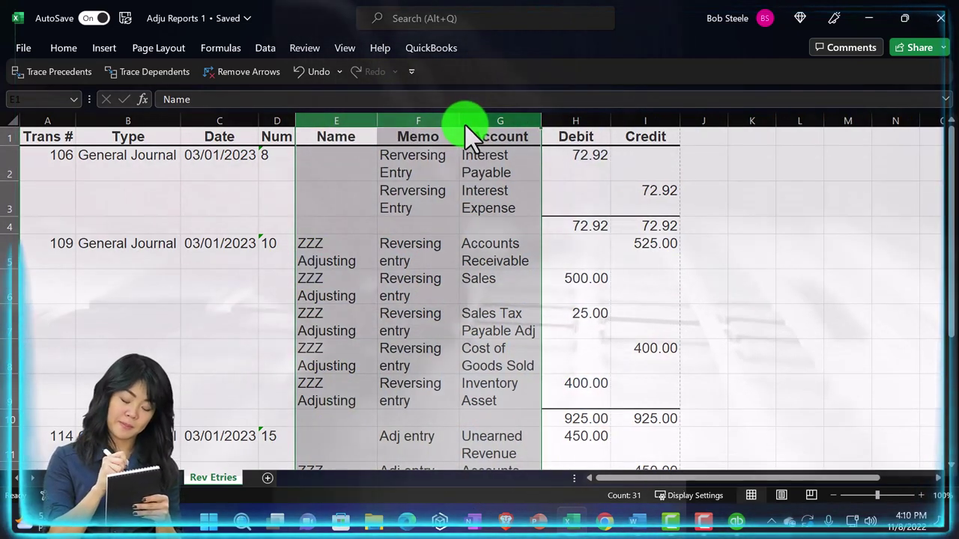
left_click_drag(179, 125, 166, 129)
left_click(213, 192)
left_click(262, 145)
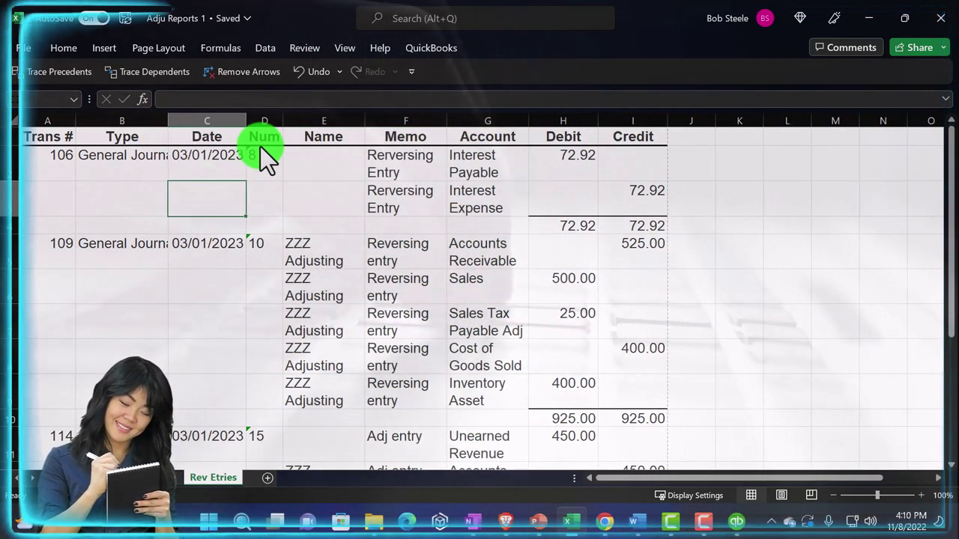
- Set up printing with CutePDF Writer as the printer and Print Entire Workbook as the print range
left_click(24, 48)
left_click(47, 250)
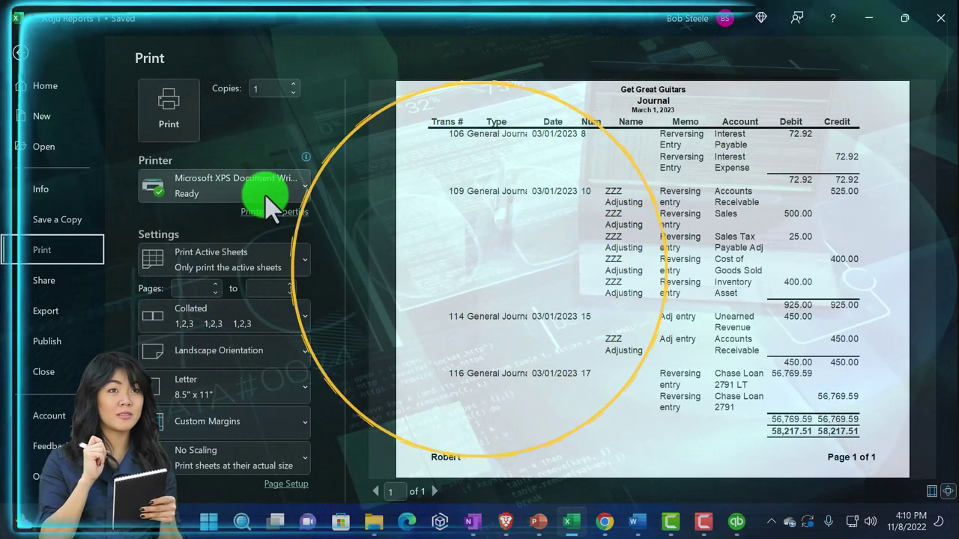
left_click(300, 197)
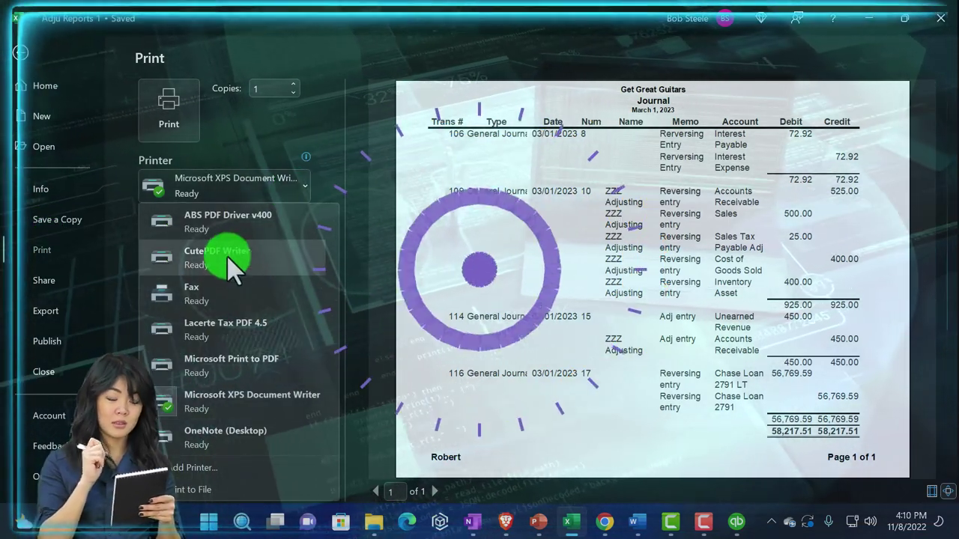
left_click(215, 256)
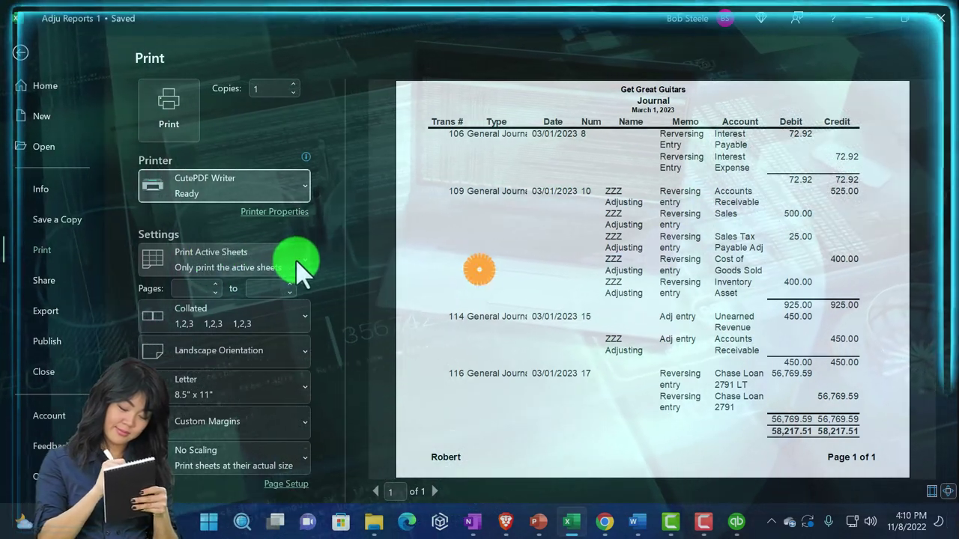
left_click(298, 260)
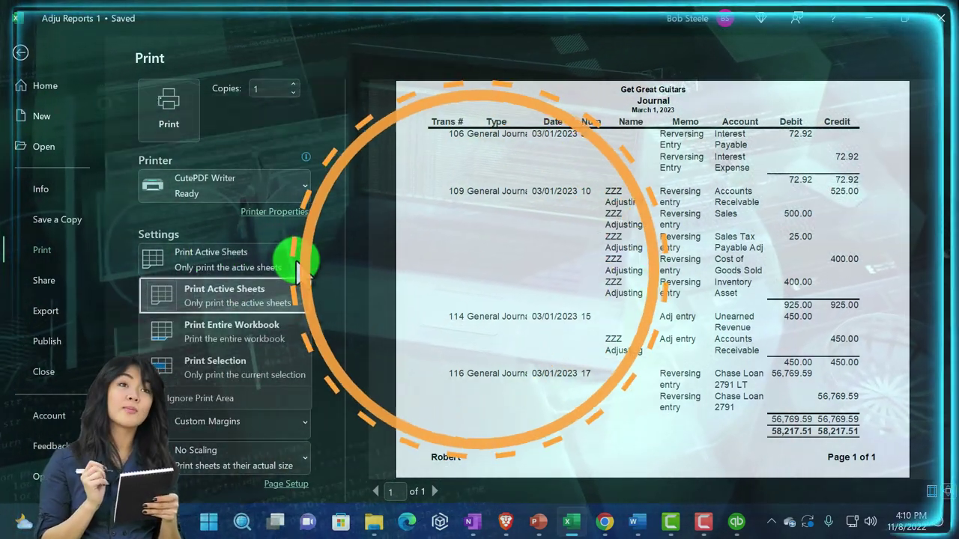
left_click(250, 336)
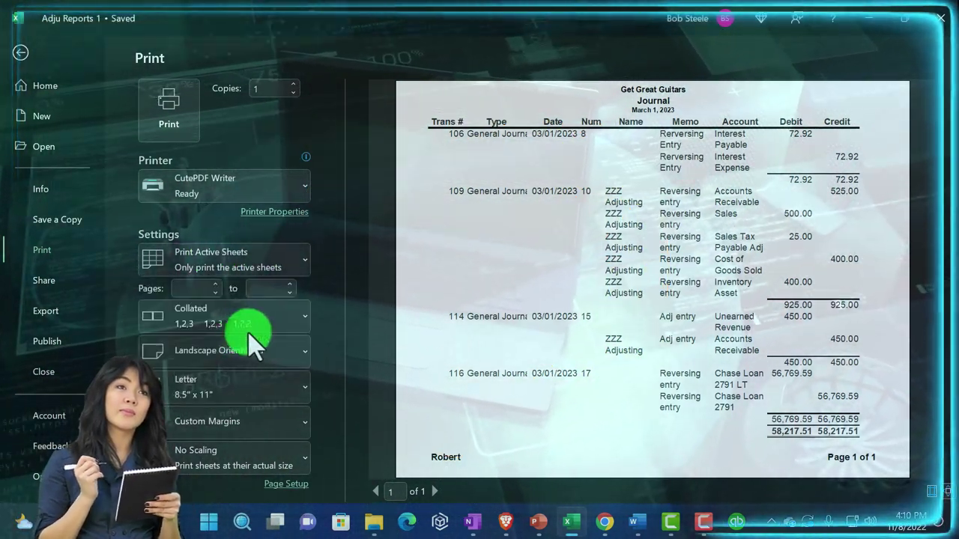
- Review the workbook's pages in the print preview and send the print job
scroll(594, 248, "down", 3)
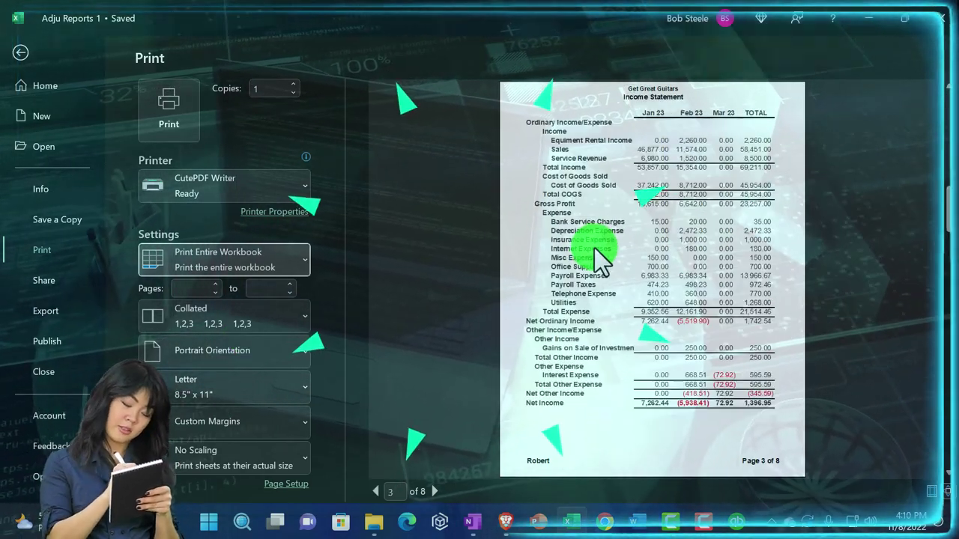
scroll(594, 248, "down", 2)
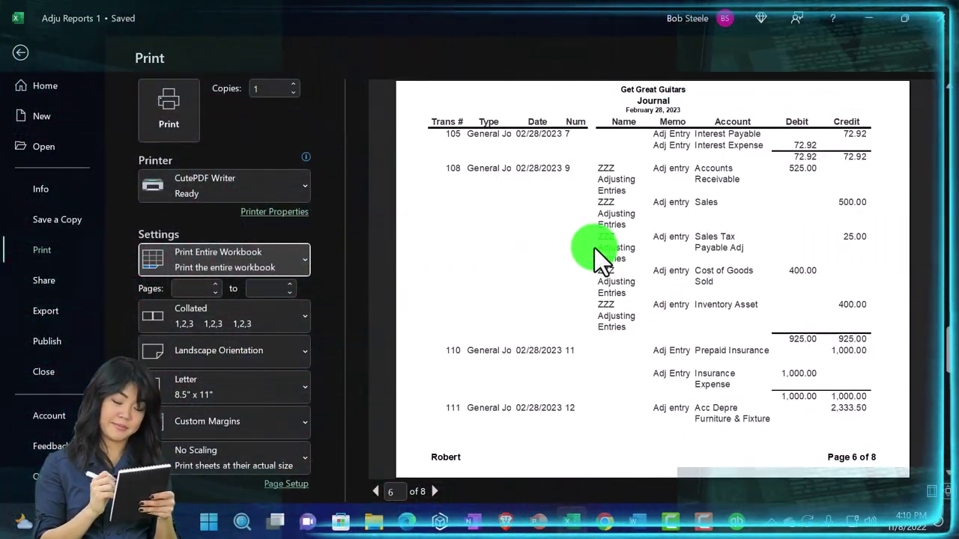
scroll(594, 248, "down", 2)
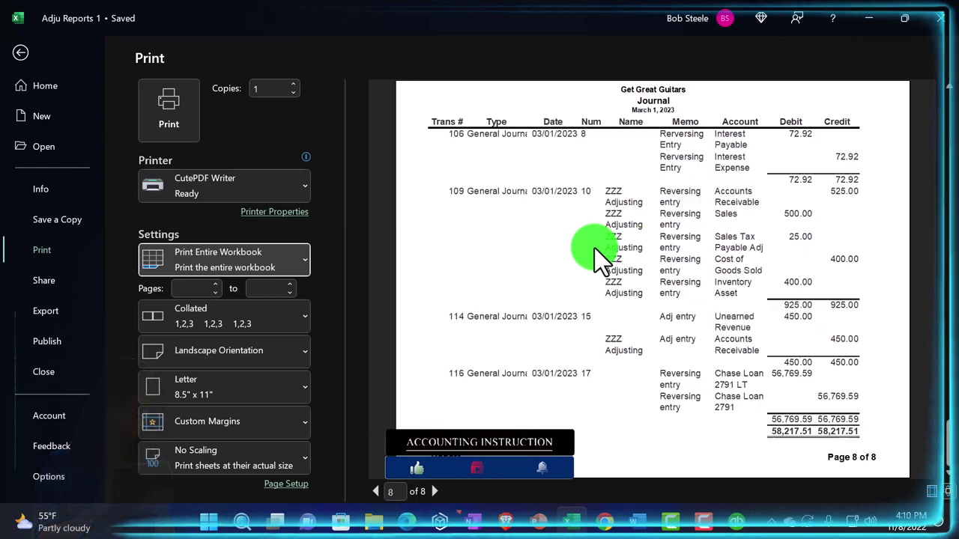
scroll(594, 248, "up", 1)
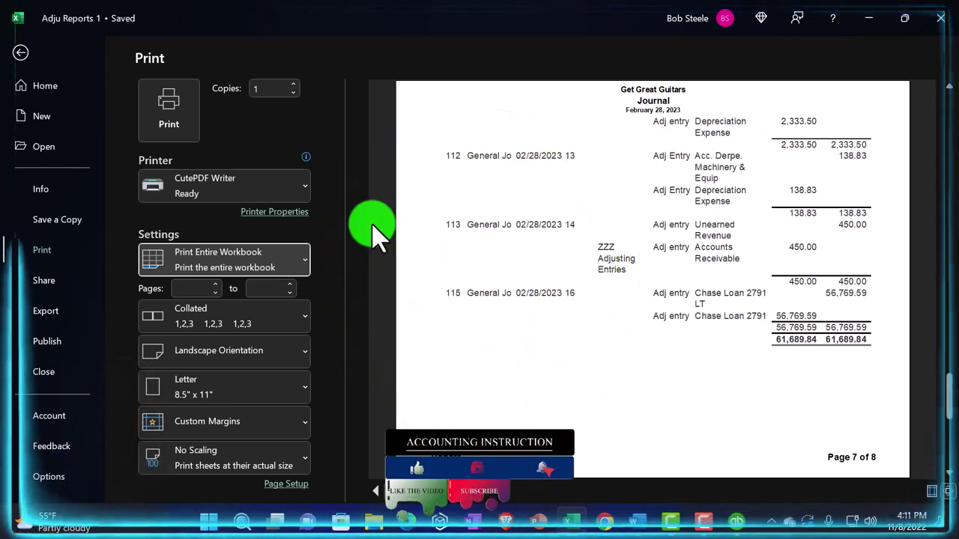
left_click(179, 134)
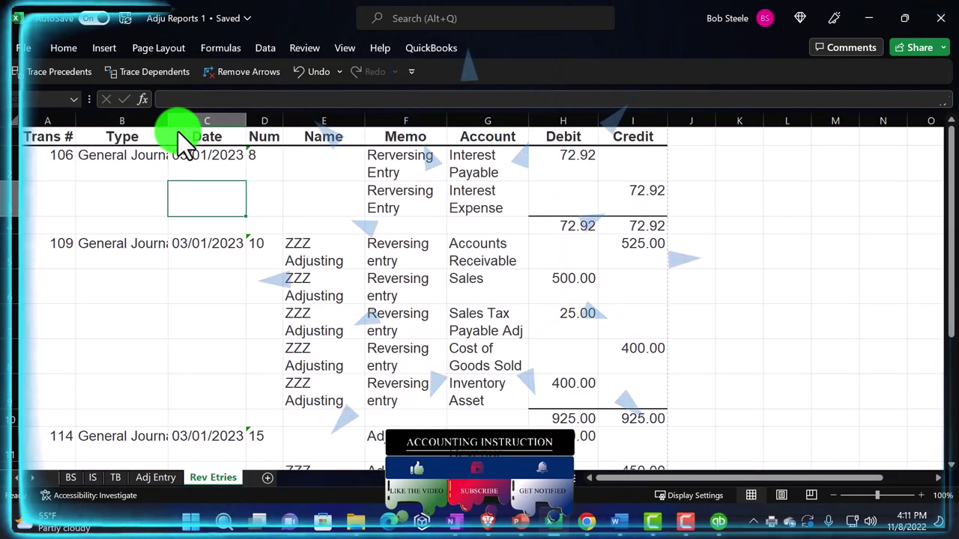
- Save the PDF as Adju Reports 1 in the Adjusted Reports folder under Desktop, QuickBooks Desktop 2023, GGG Reports
left_click(512, 253)
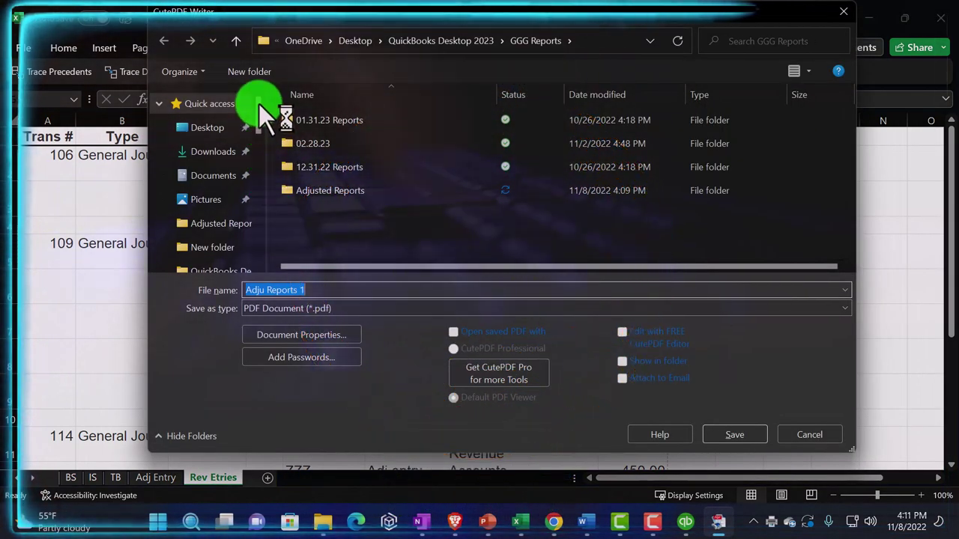
left_click(204, 131)
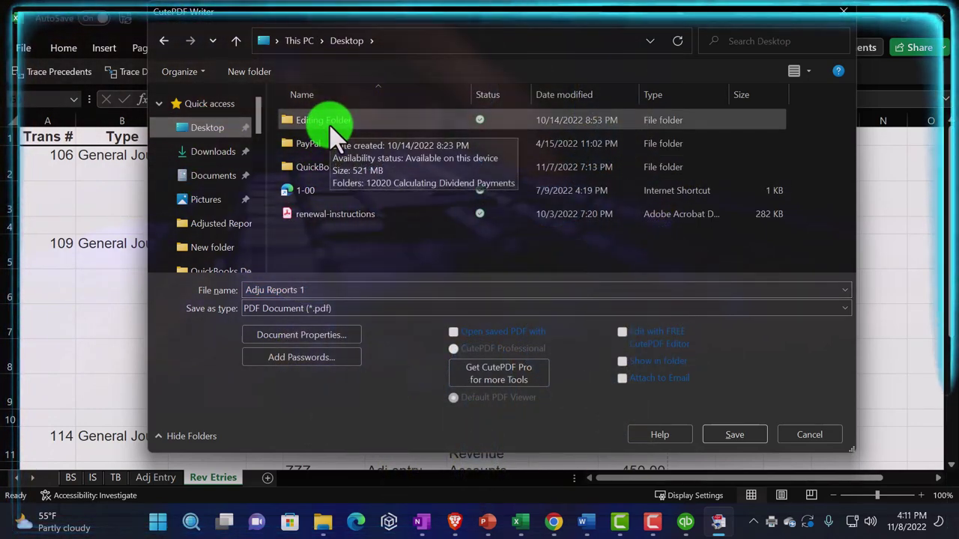
double_click(336, 168)
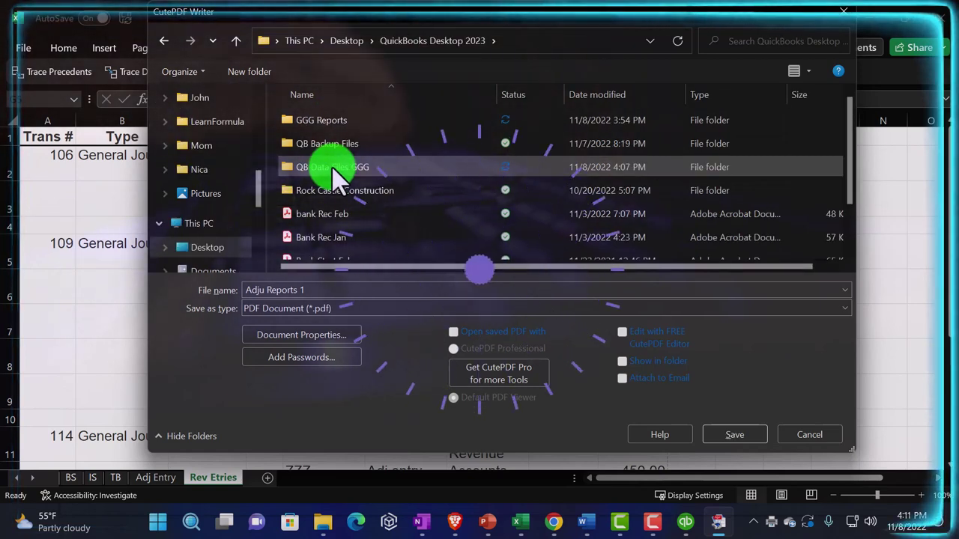
left_click(324, 126)
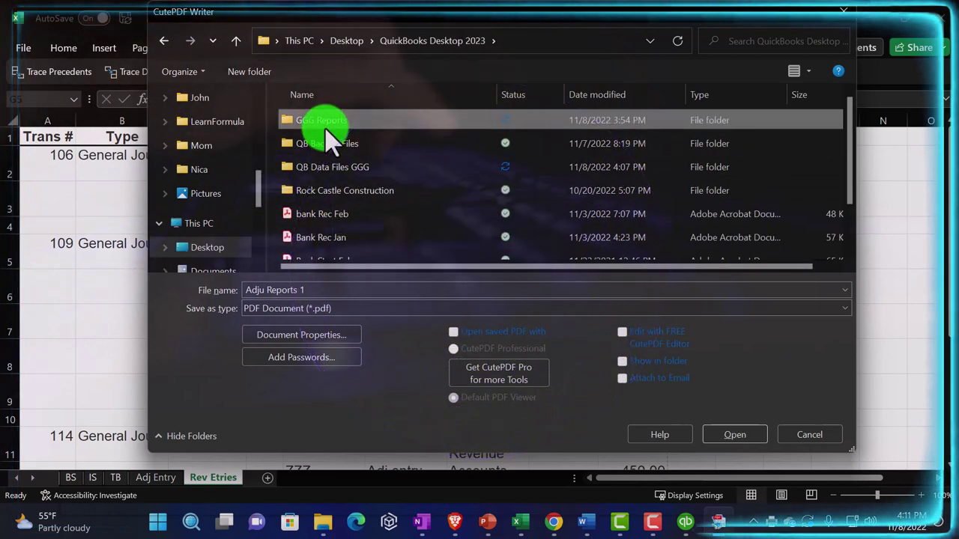
double_click(324, 133)
double_click(341, 192)
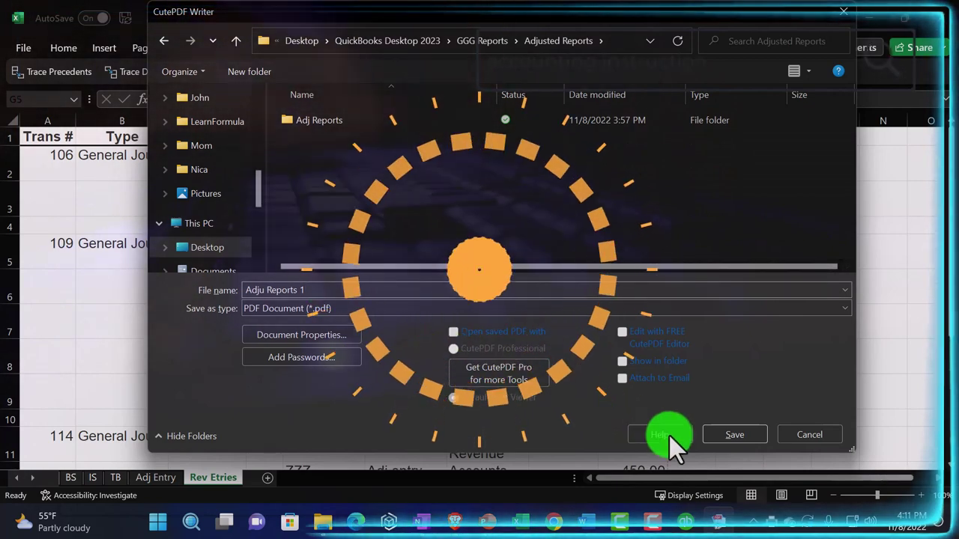
left_click(735, 438)
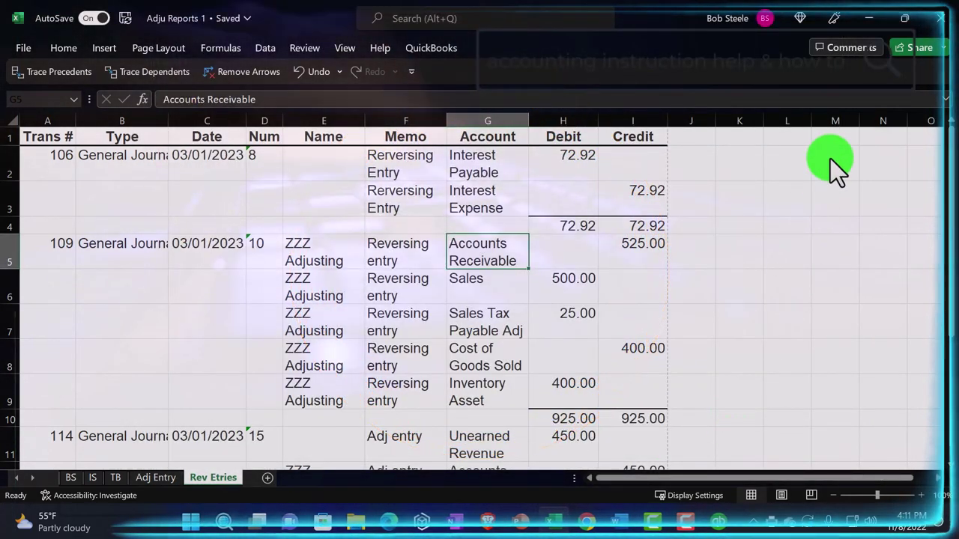
- Minimize the workbook and QuickBooks, and in File Explorer open the Adjusted Reports folder under QuickBooks Desktop 2023, GGG Reports
left_click(870, 19)
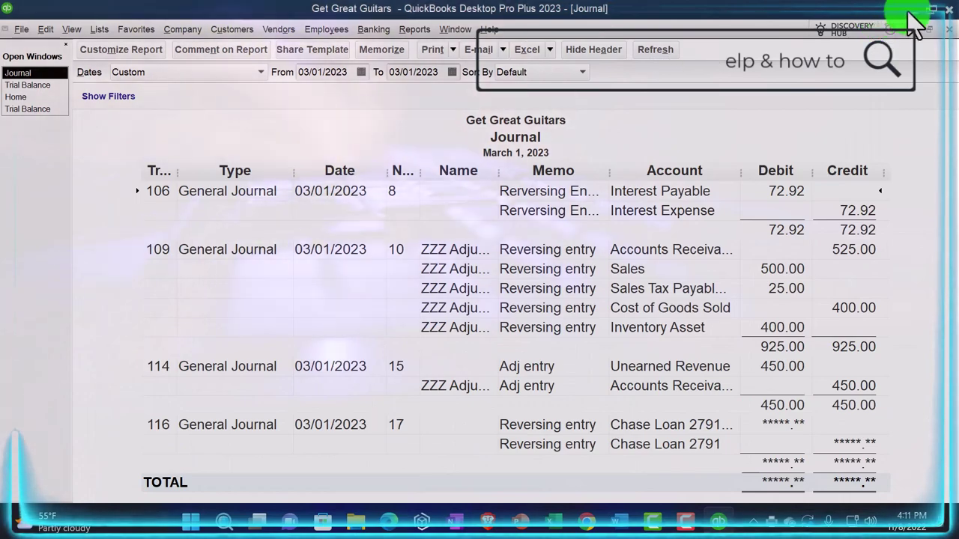
left_click(910, 12)
double_click(169, 201)
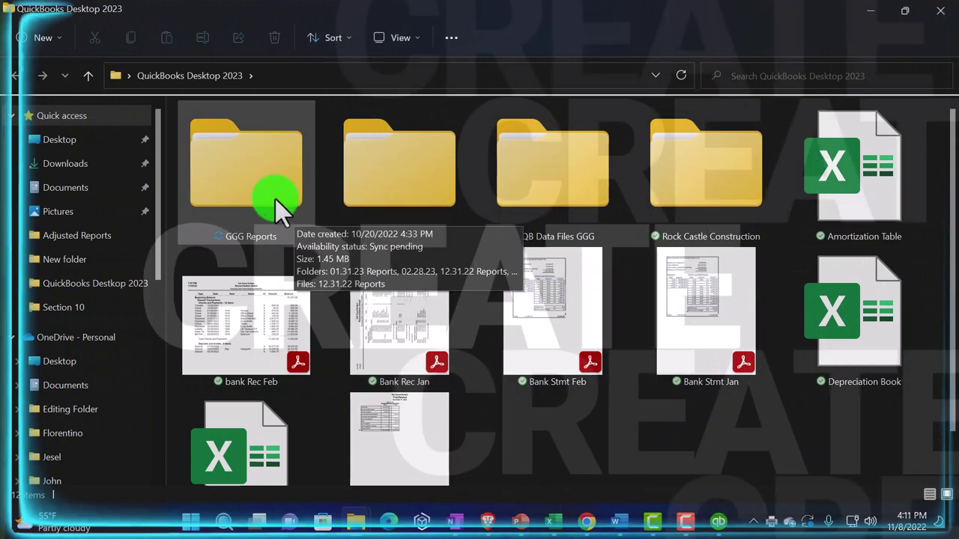
double_click(276, 207)
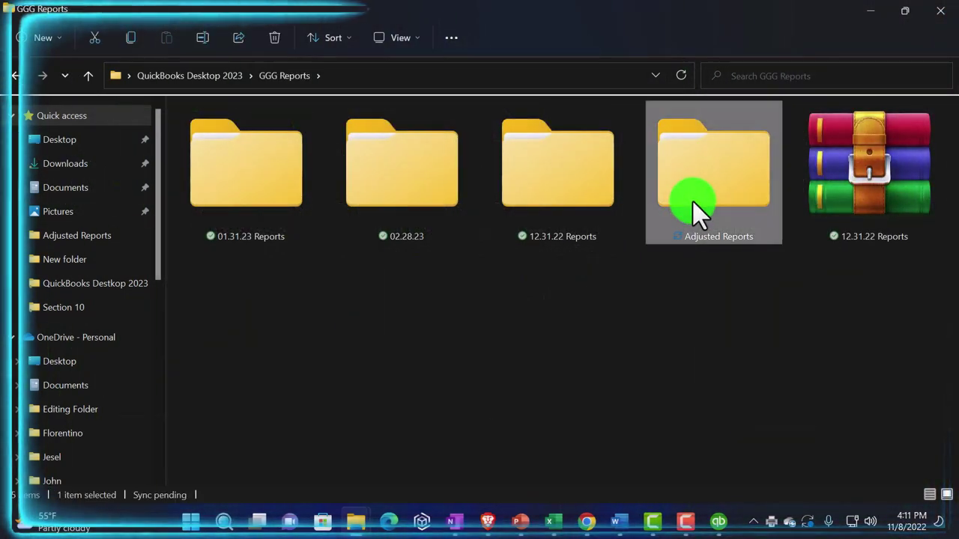
double_click(693, 196)
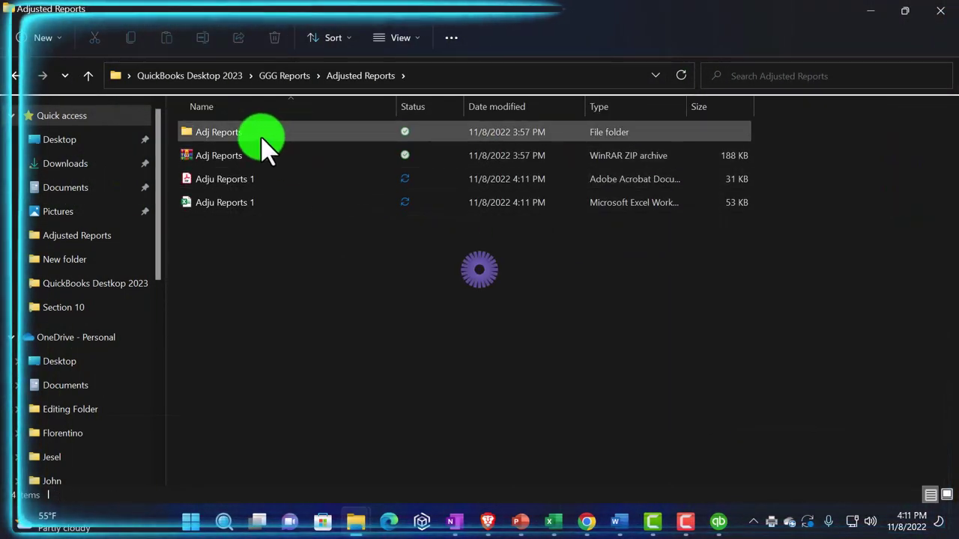
- Show the Adjusted Reports files as icons, check the contents of the Adj Reports subfolder and return to Adjusted Reports
left_click(383, 42)
left_click(380, 71)
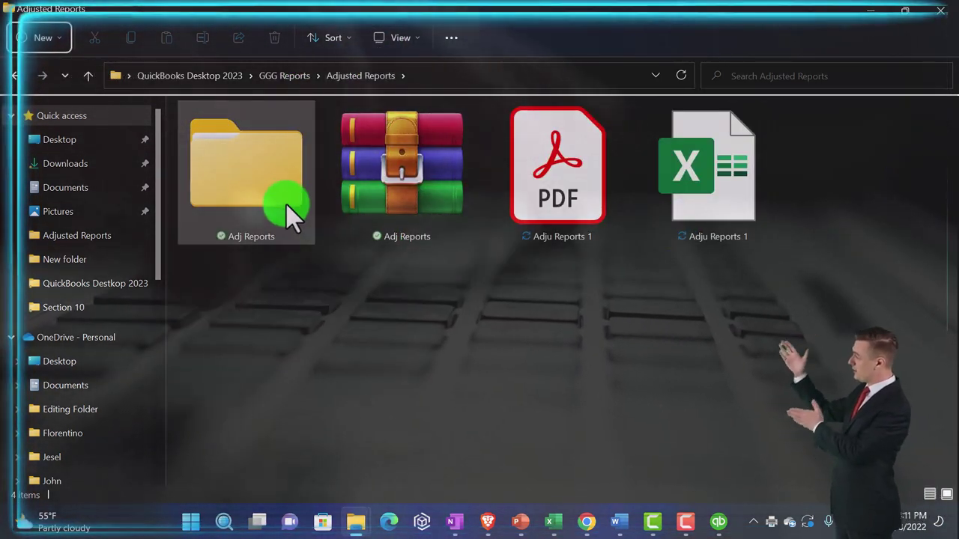
left_click(283, 203)
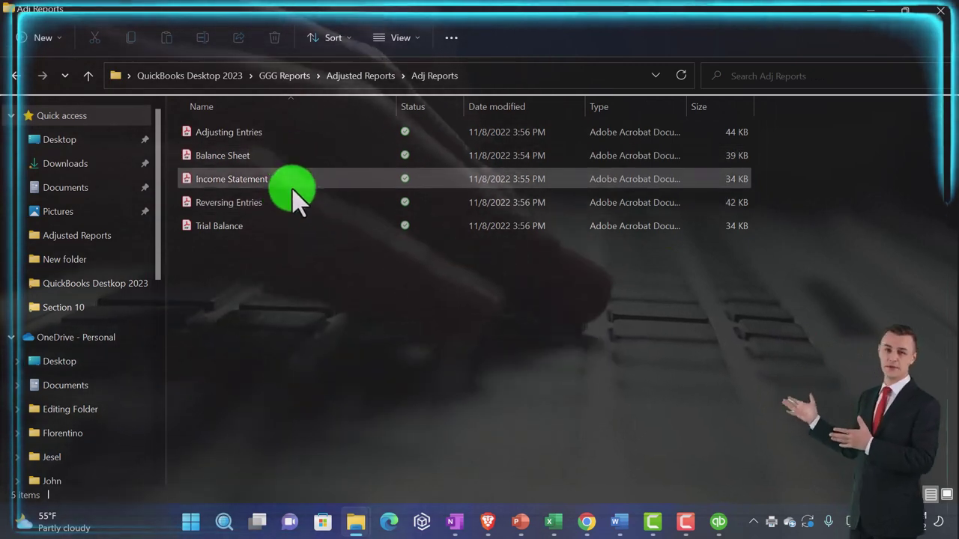
left_click(359, 83)
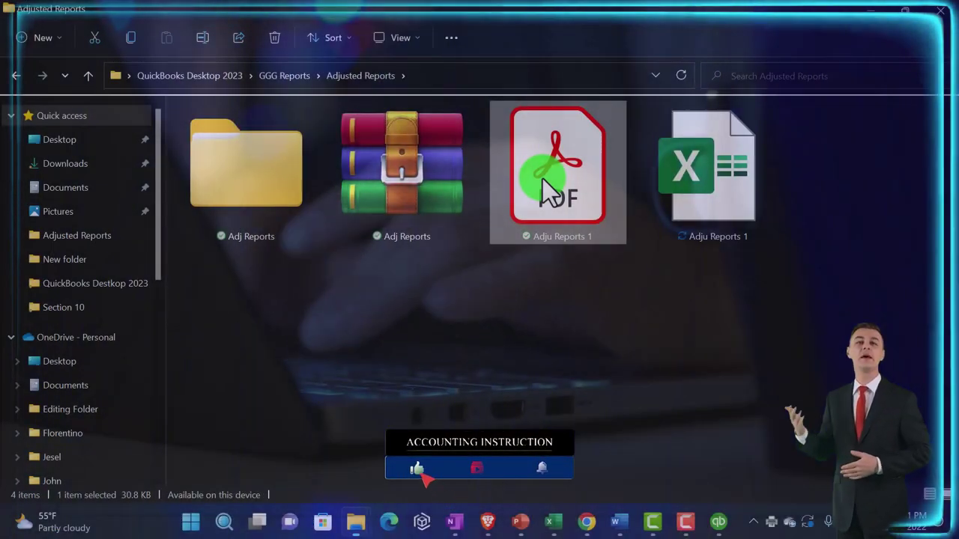
- Open the Adju Reports 1 PDF and examine its balance sheet, income statement, trial balance and adjusting journal entry pages
double_click(543, 178)
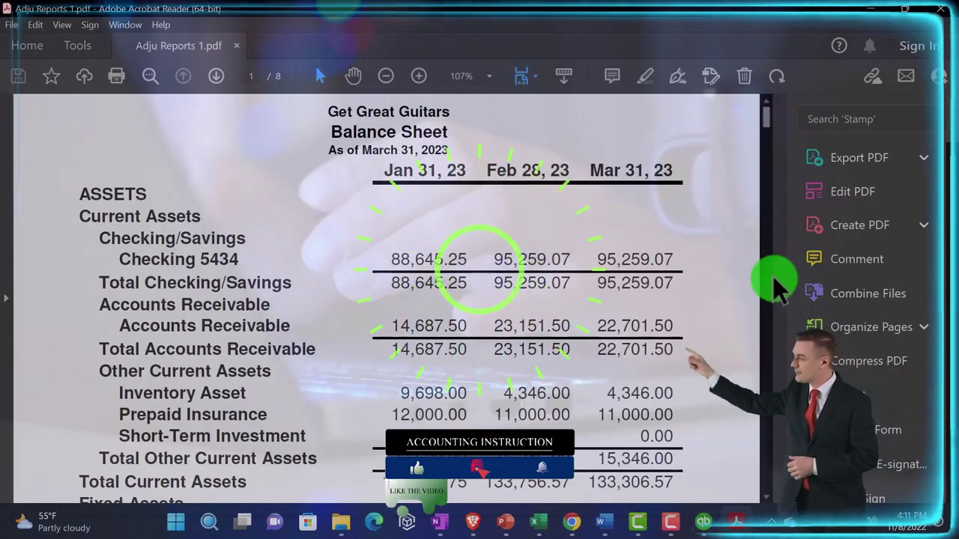
scroll(707, 319, "down", 10)
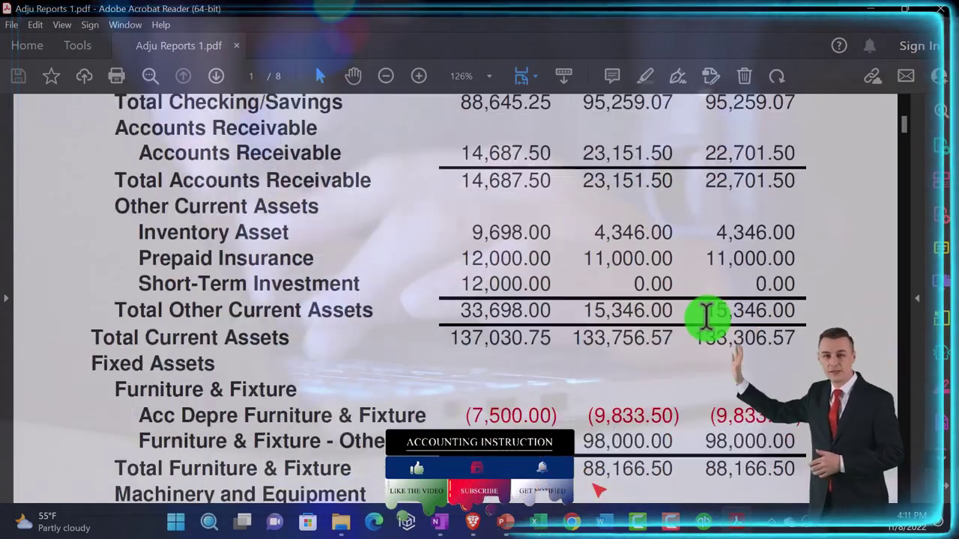
scroll(707, 316, "down", 13)
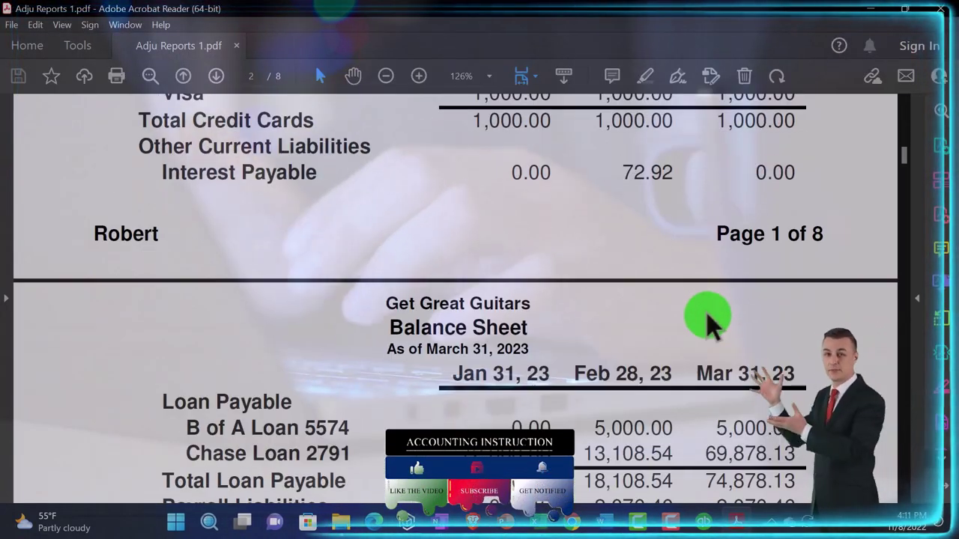
scroll(706, 309, "down", 17)
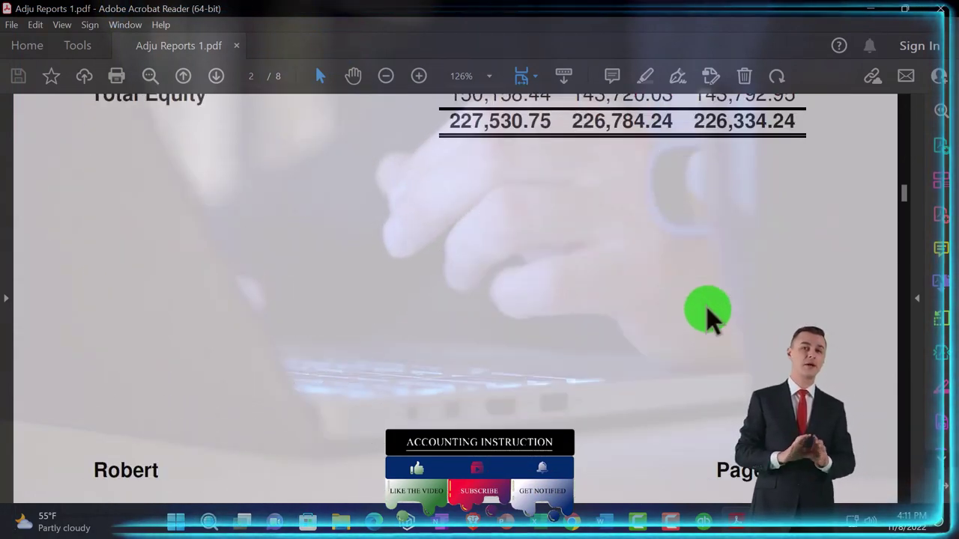
scroll(708, 296, "down", 15)
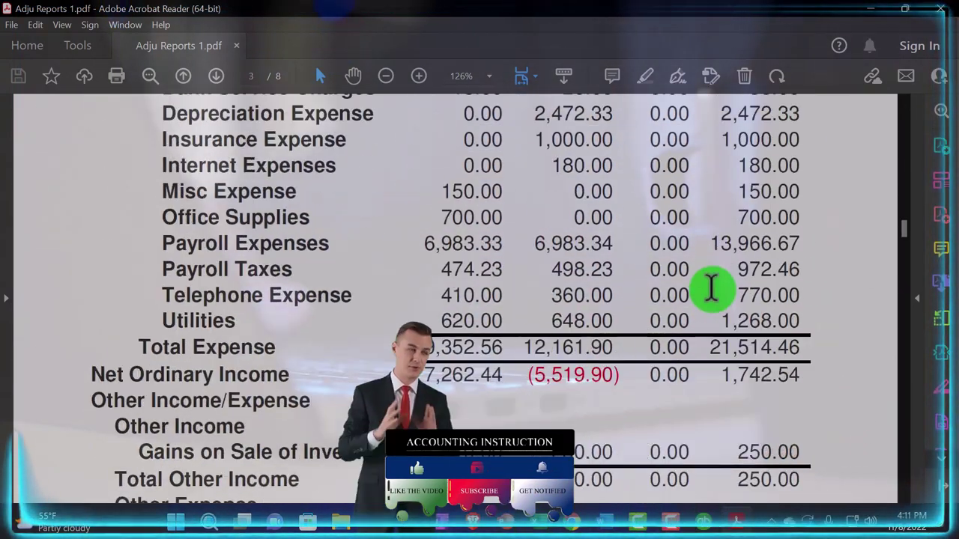
scroll(712, 296, "down", 15)
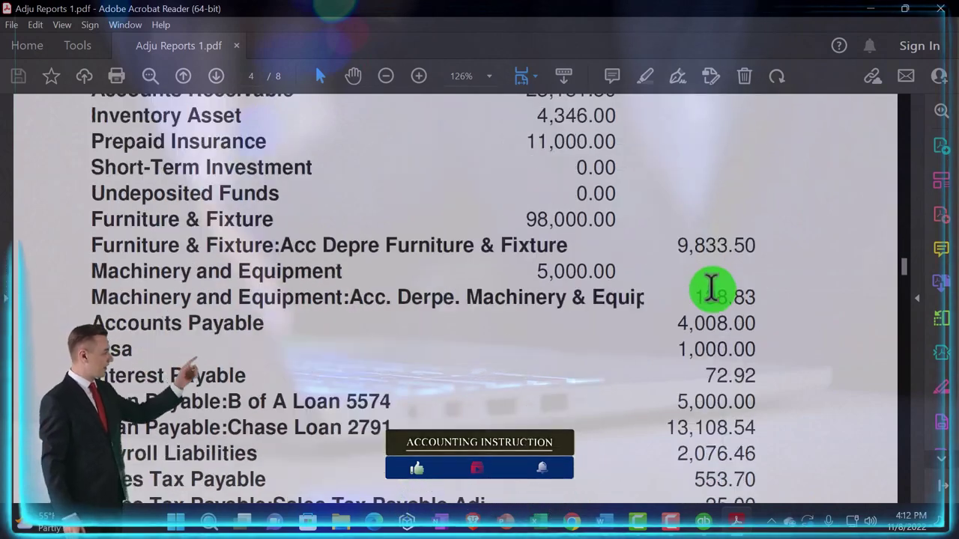
scroll(712, 296, "down", 15)
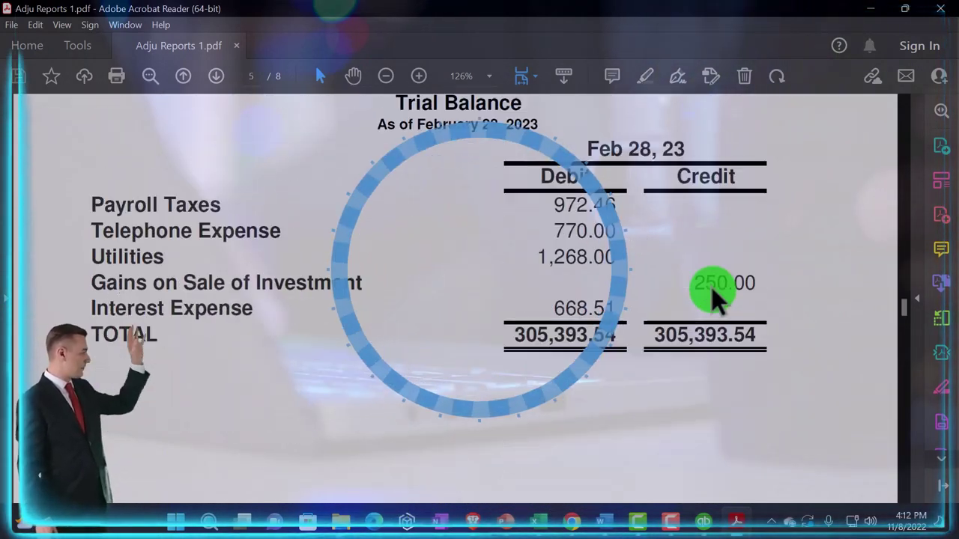
scroll(711, 296, "down", 10)
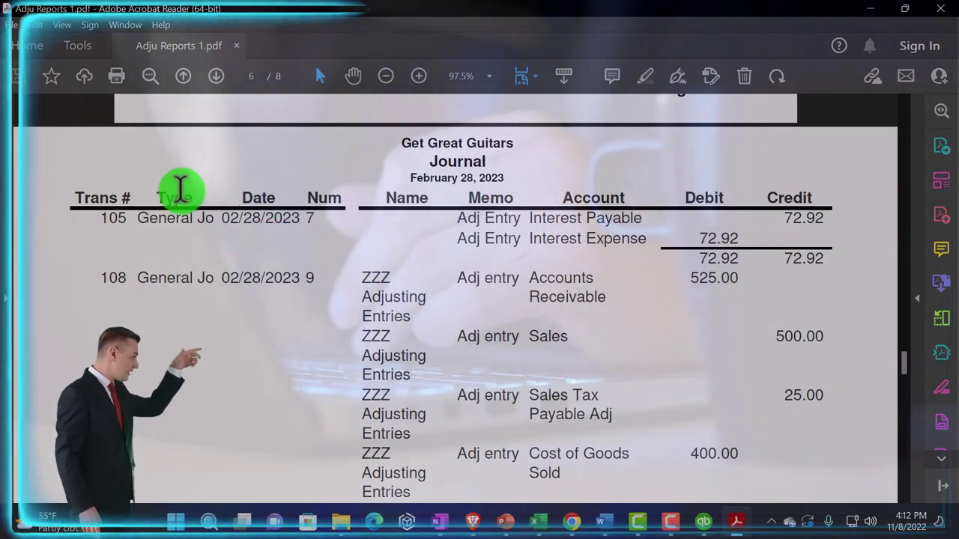
scroll(180, 188, "down", 4)
scroll(180, 189, "down", 13)
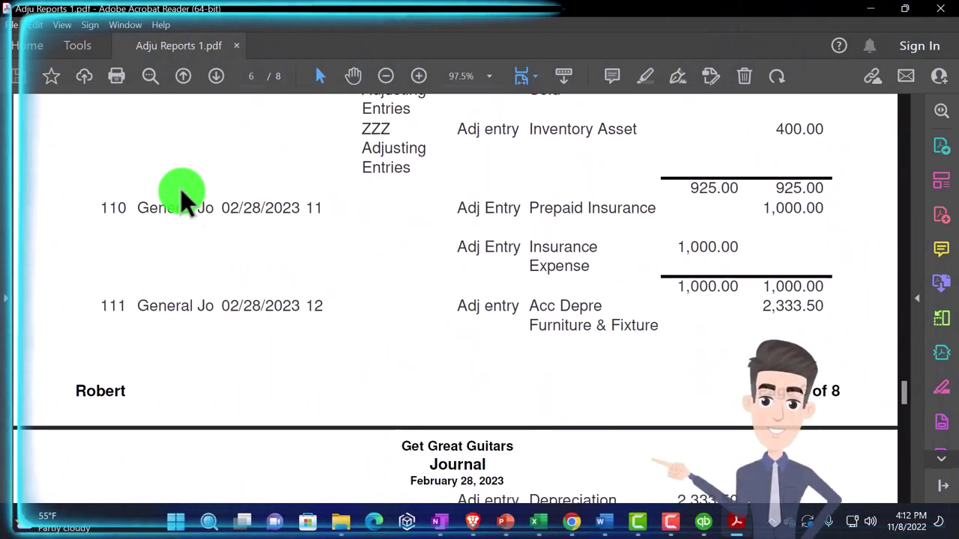
scroll(181, 188, "down", 1)
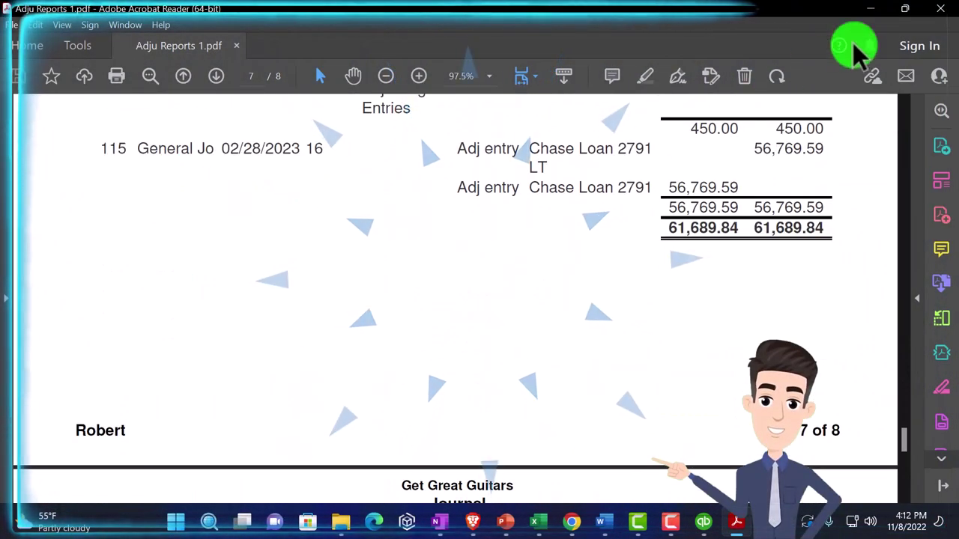